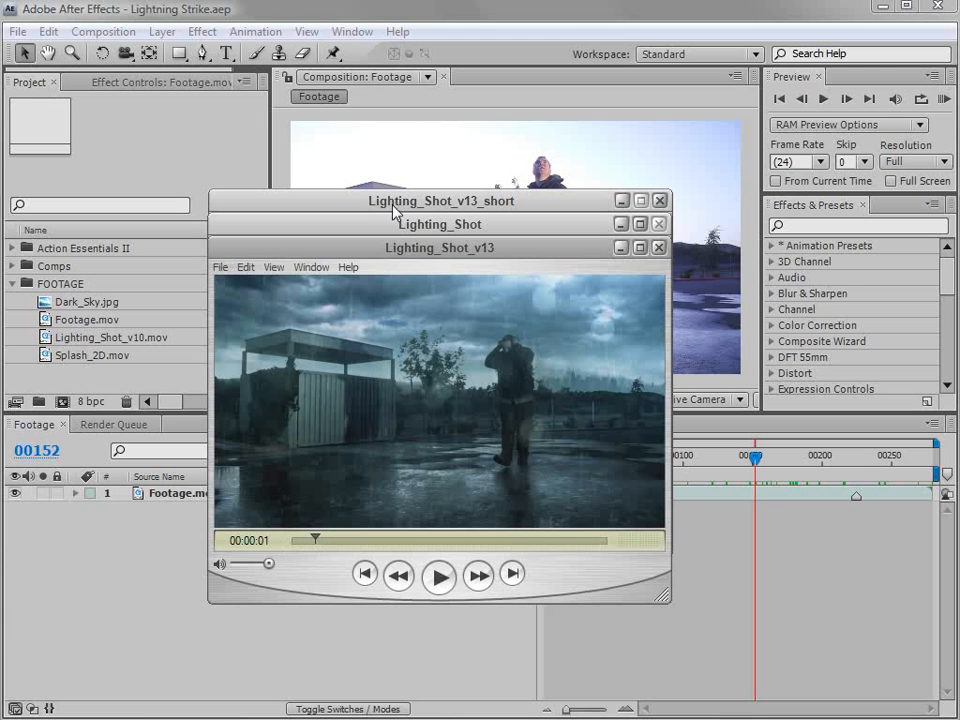
- Play the Lighting_Shot_v13 movie and scrub back to the aftermath of the strike at 00:00:09
left_click(438, 578)
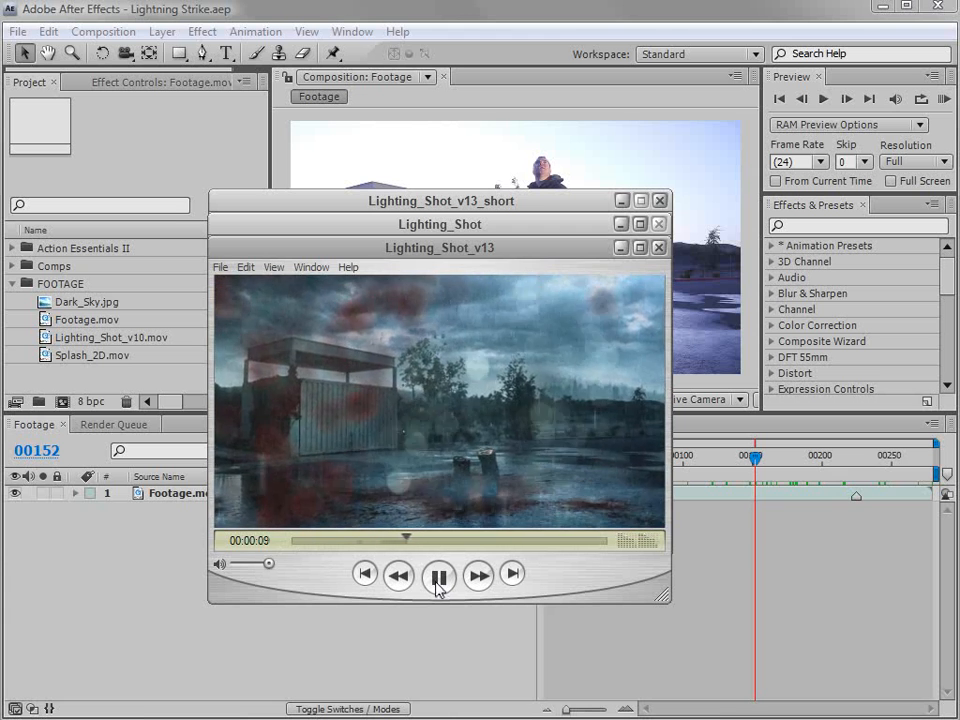
left_click(440, 578)
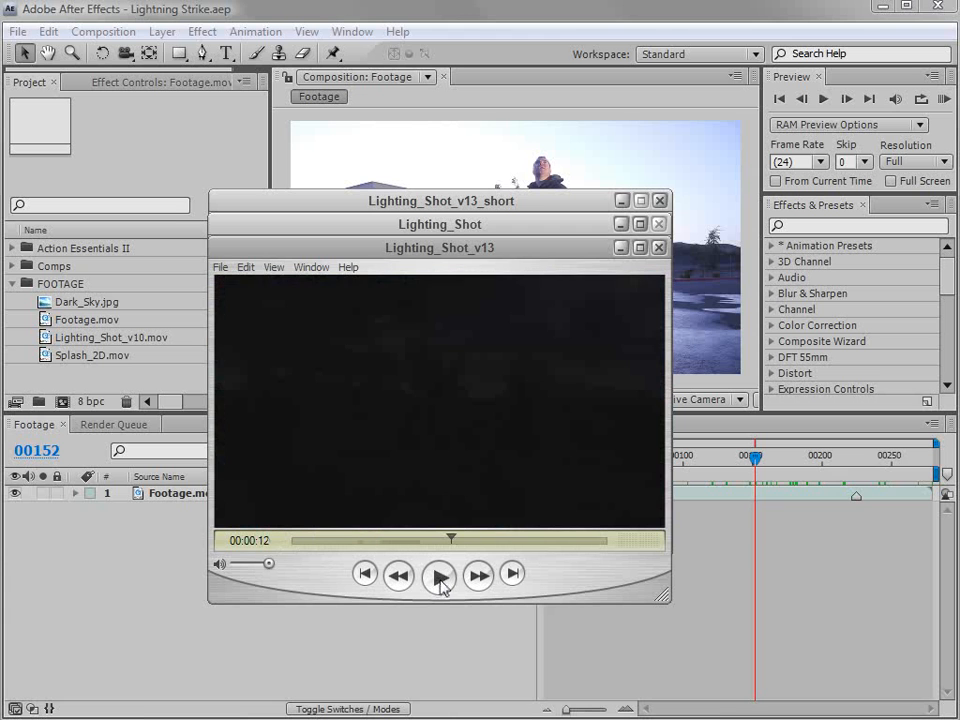
left_click(408, 543)
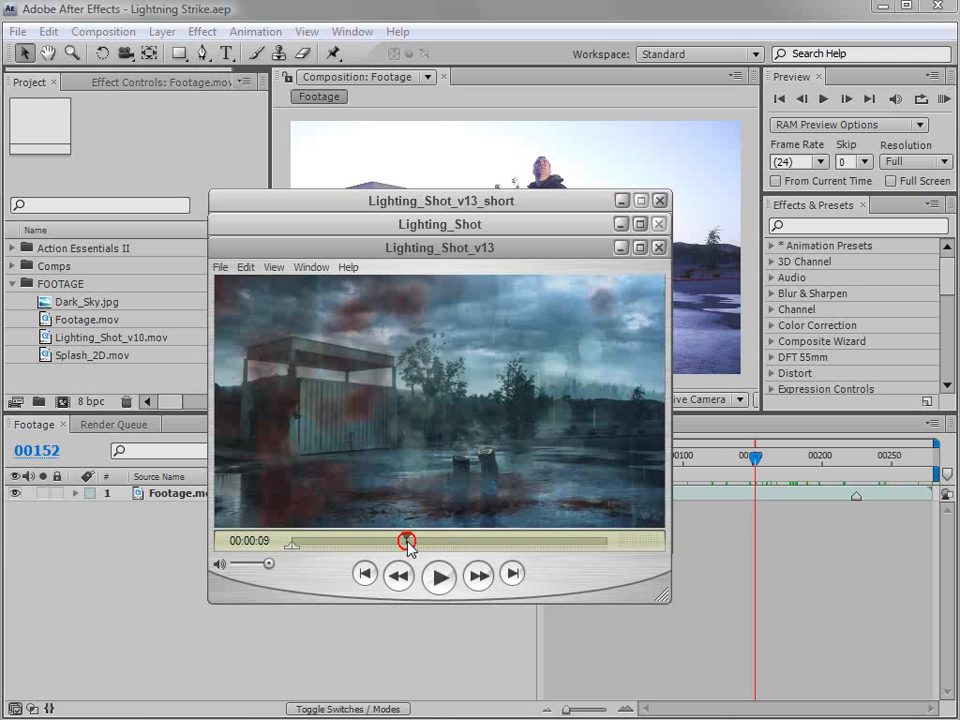
mouse_move(408, 543)
left_mouse_down()
mouse_move(392, 549)
mouse_move(405, 538)
left_mouse_up()
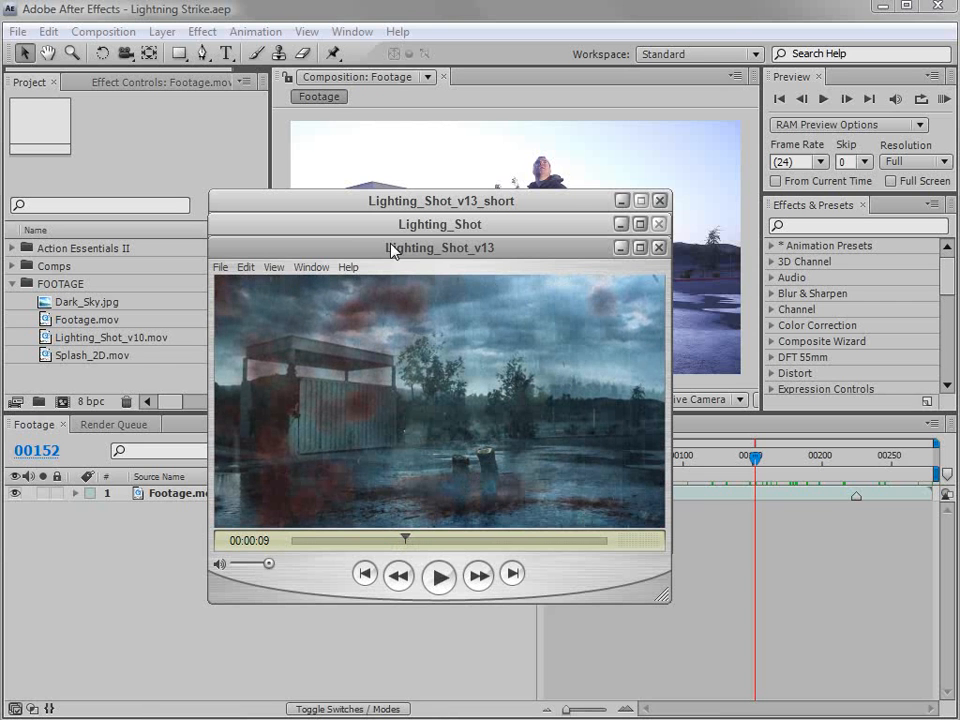
- Enlarge the Lighting_Shot_v13 player to double size and review its lightning strike, white flash and raw footage frames
left_click(273, 267)
left_click(290, 302)
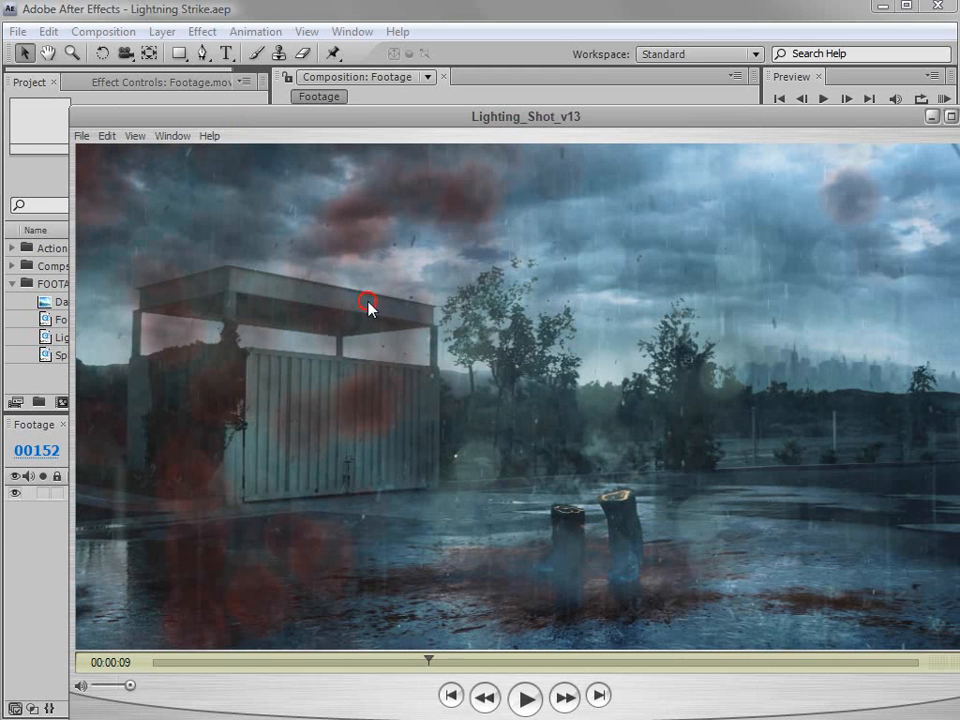
left_click_drag(542, 120, 506, 106)
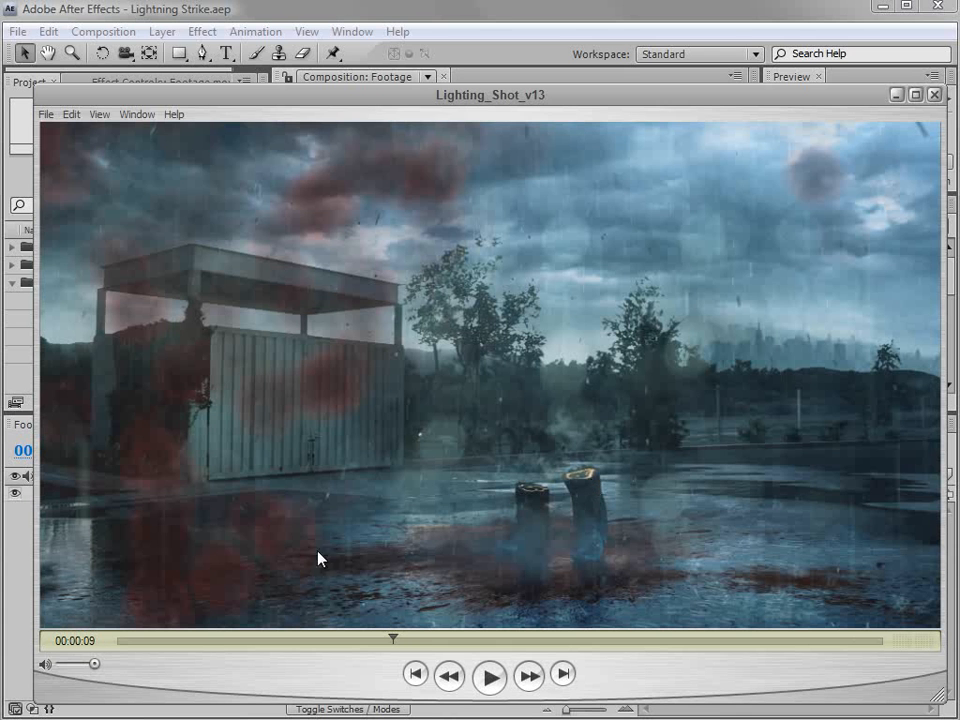
left_click_drag(394, 638, 354, 649)
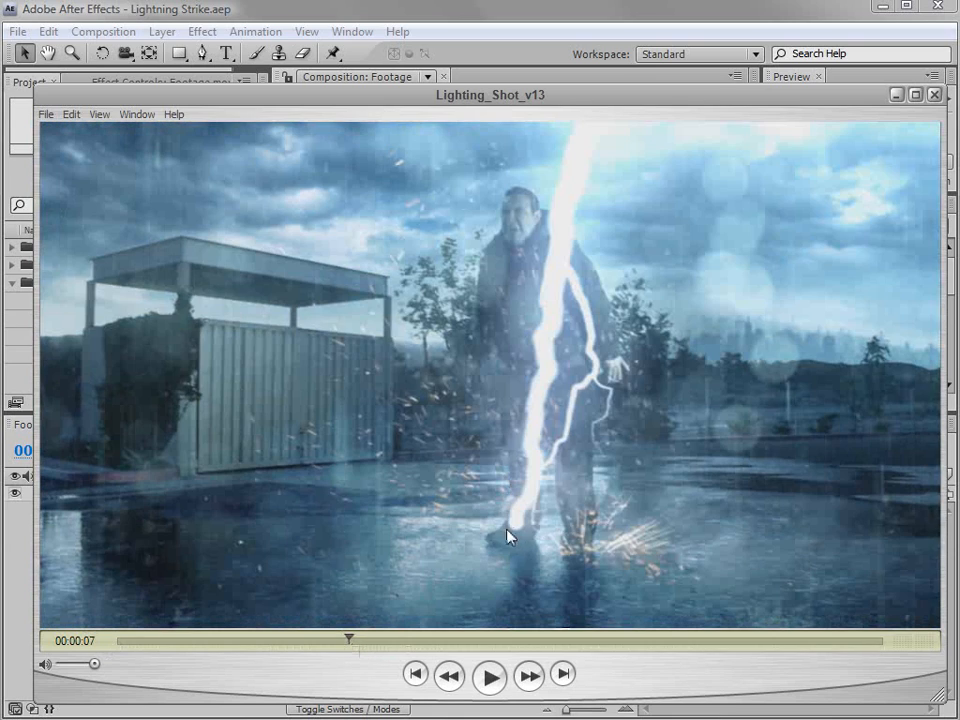
left_click_drag(349, 640, 321, 641)
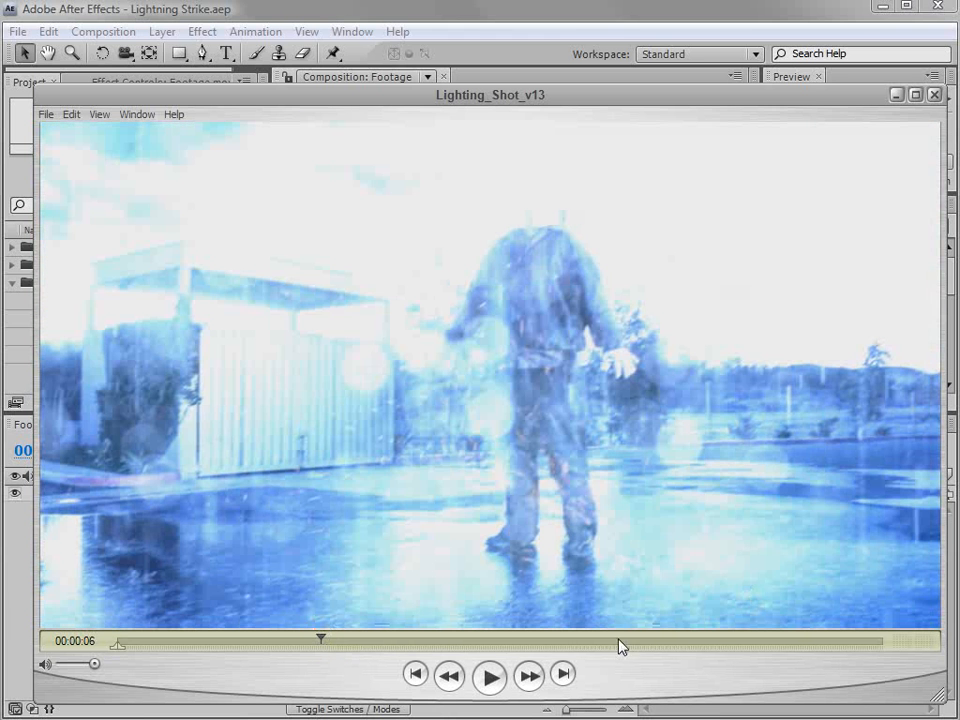
left_click(650, 642)
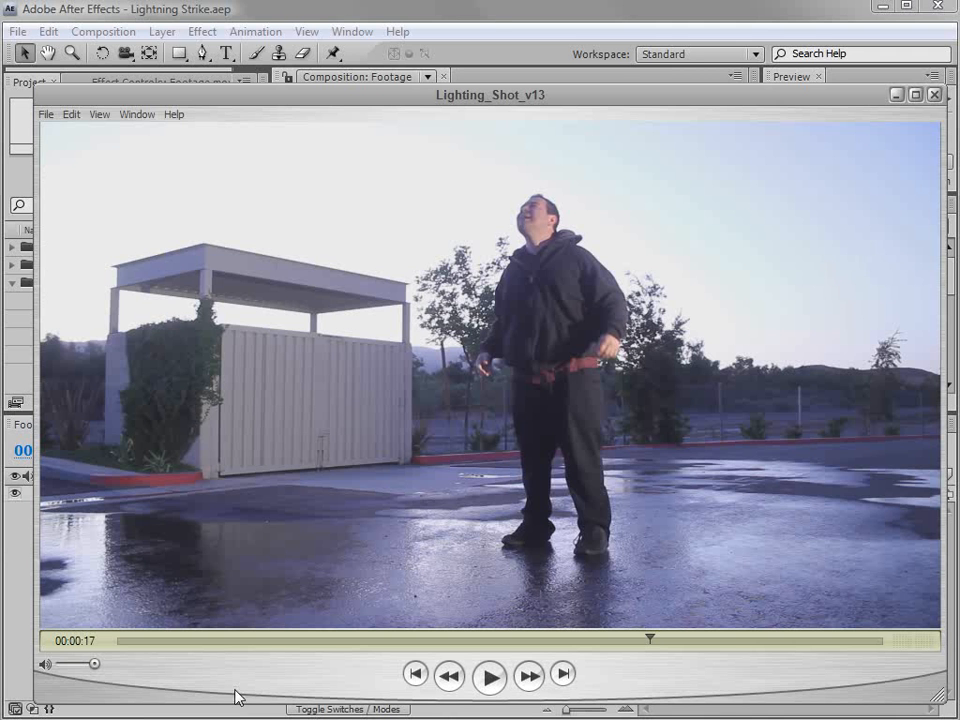
left_click_drag(229, 643, 356, 648)
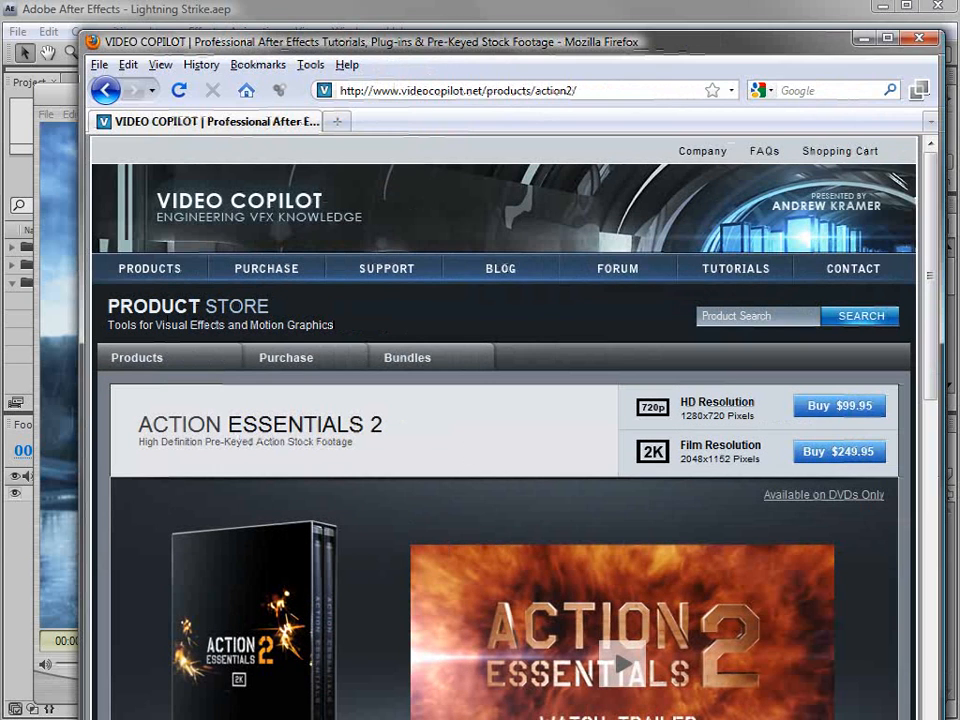
- Look through the Action Essentials 2 product page in Firefox, down to its product features and stock footage sections
left_click_drag(928, 265, 930, 303)
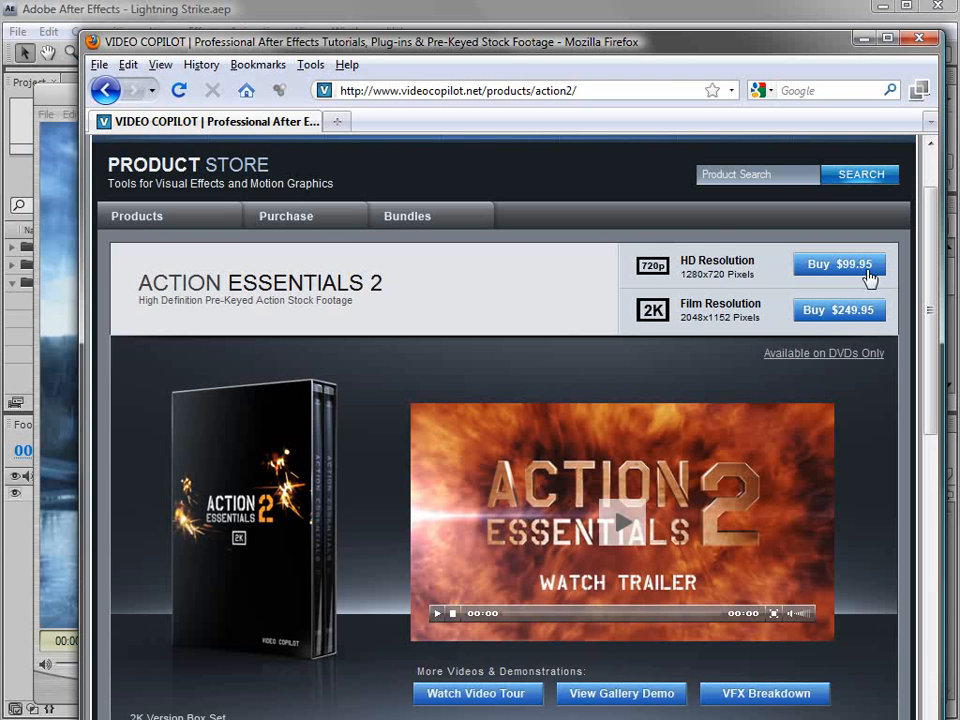
left_click_drag(928, 274, 927, 415)
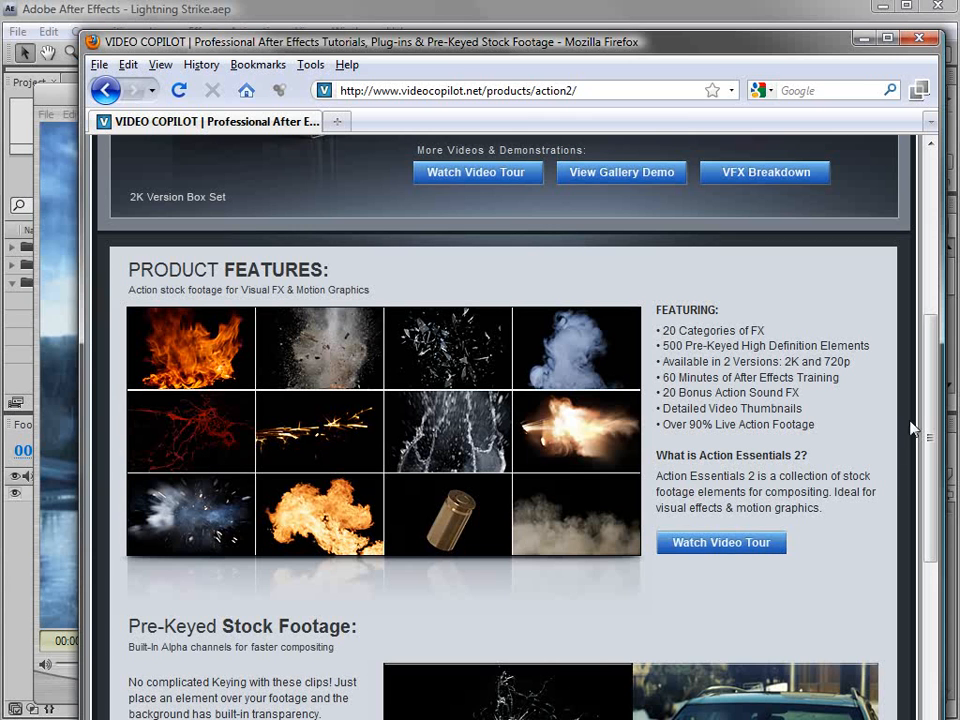
mouse_move(932, 439)
left_mouse_down()
mouse_move(932, 510)
mouse_move(933, 457)
left_mouse_up()
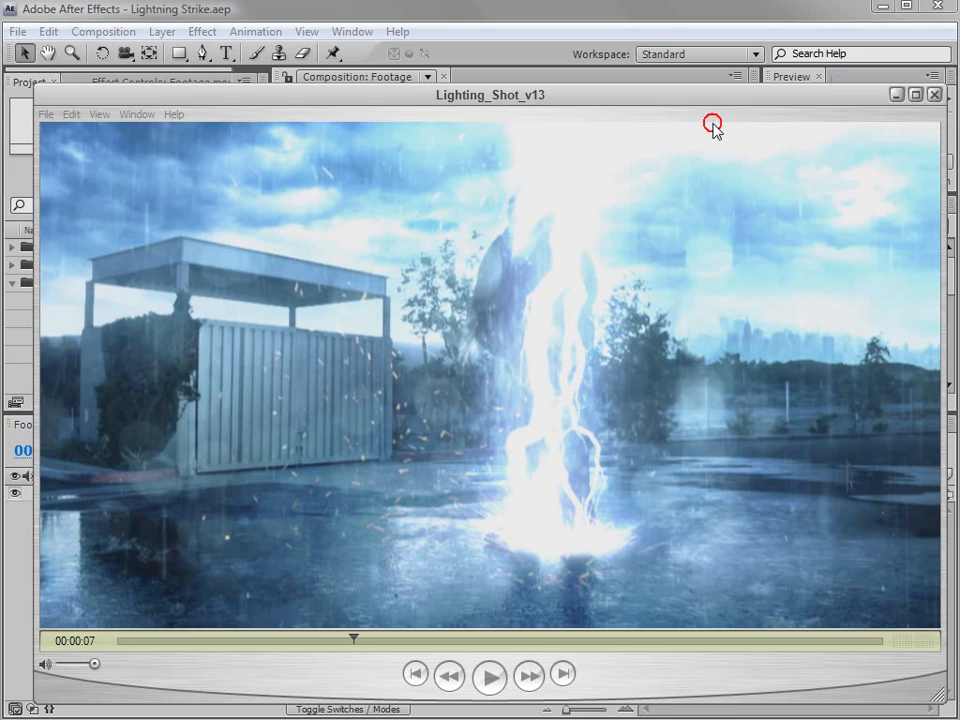
- Scrub Lighting_Shot_v13 once more, and play the Lighting_Shot movie, scrubbing back to the lightning impact at 00:00:05
left_click_drag(349, 637, 465, 650)
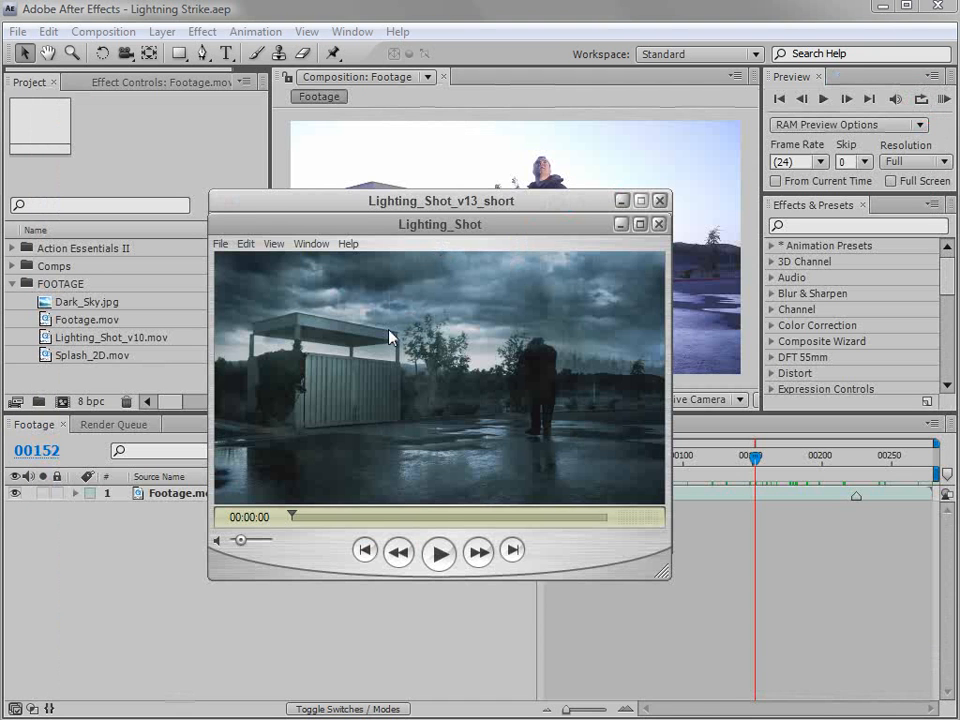
left_click(436, 558)
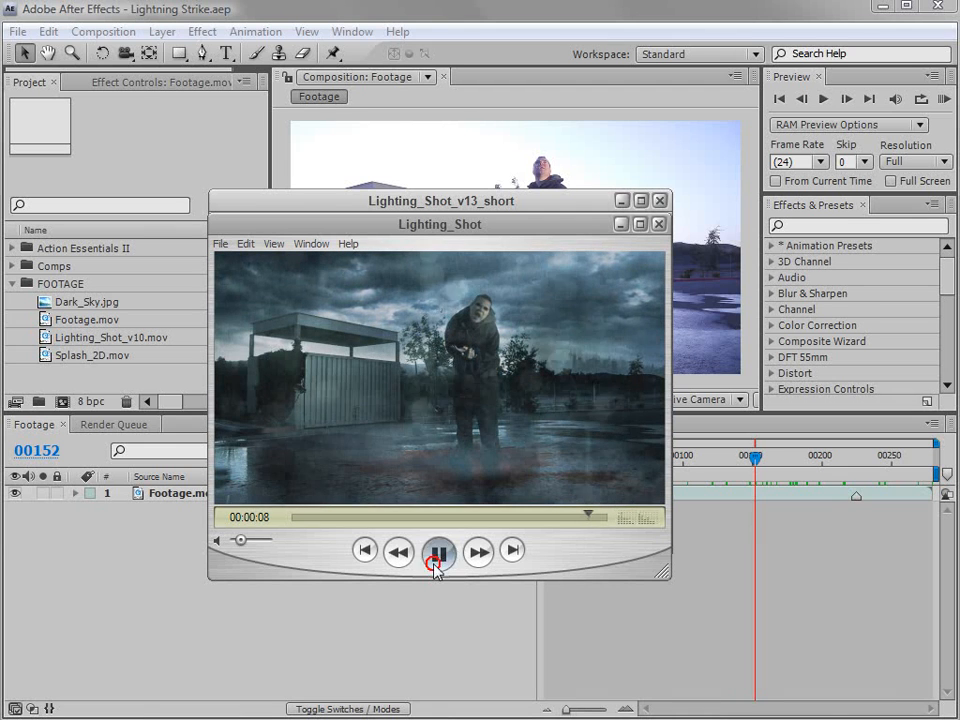
left_click(437, 556)
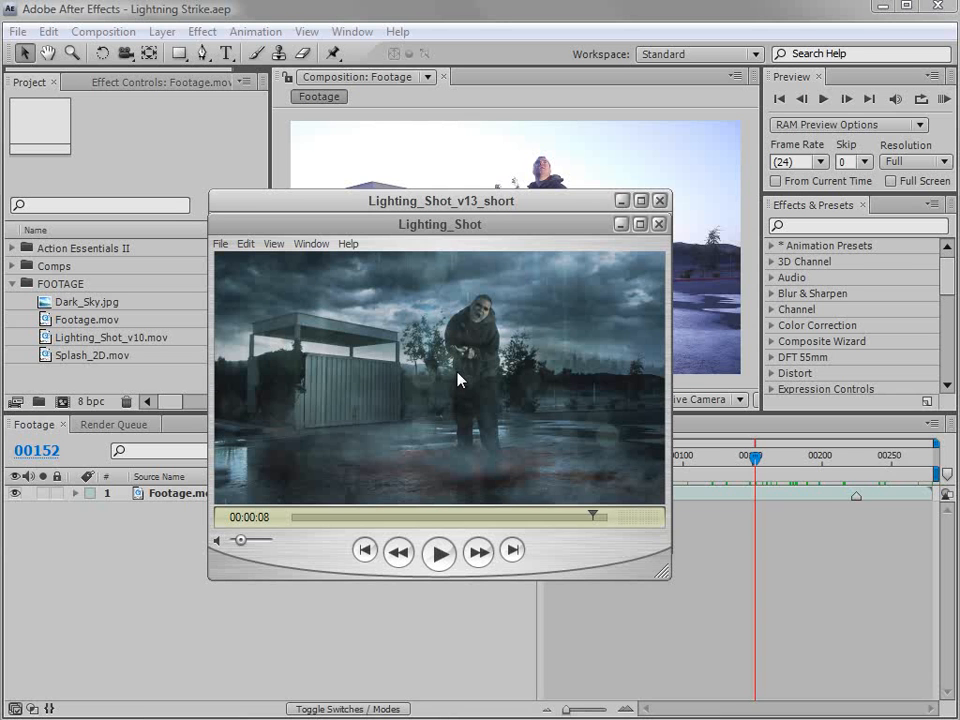
left_click(587, 520)
left_click_drag(587, 520, 484, 524)
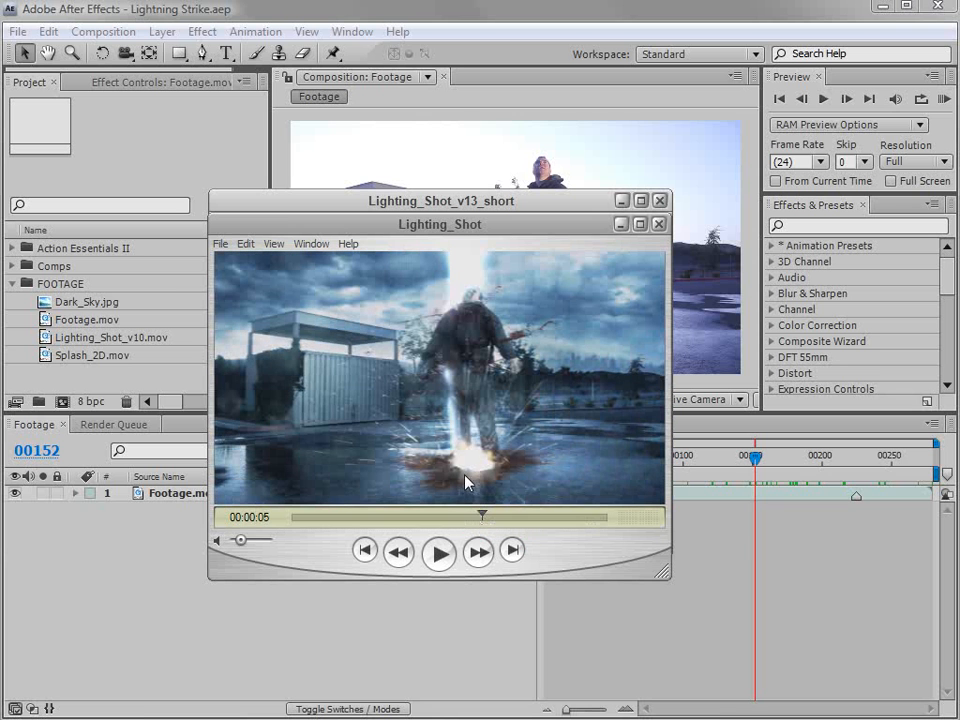
- Bring up the Lighting_Shot_v13_short movie and play it from 00:00:04 through the strike to 00:00:09
left_click(432, 208)
left_click_drag(500, 490, 400, 493)
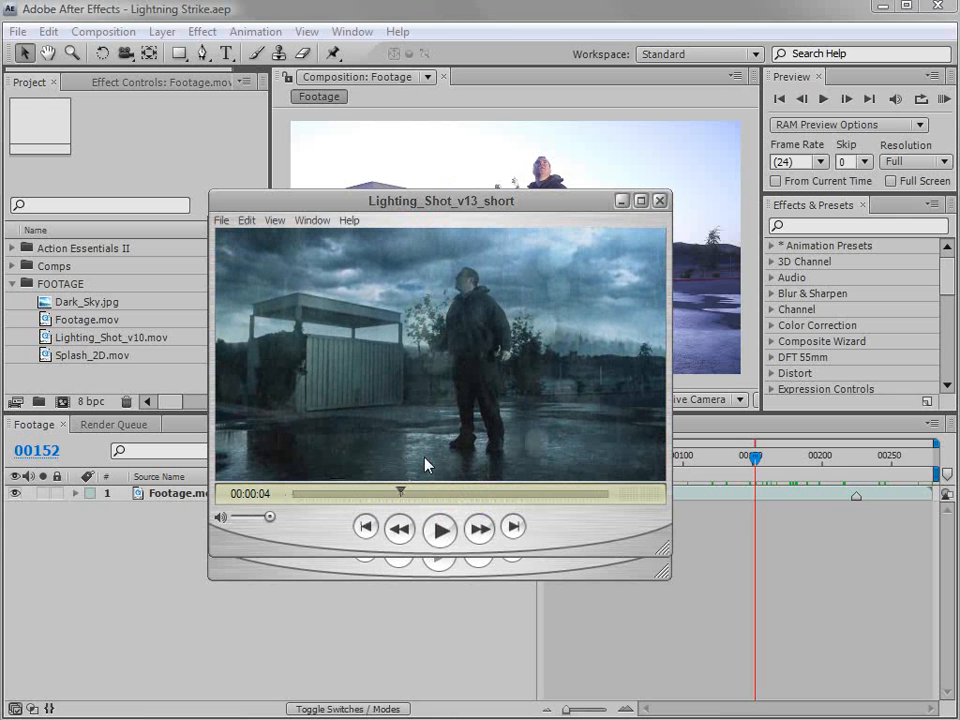
left_click(440, 529)
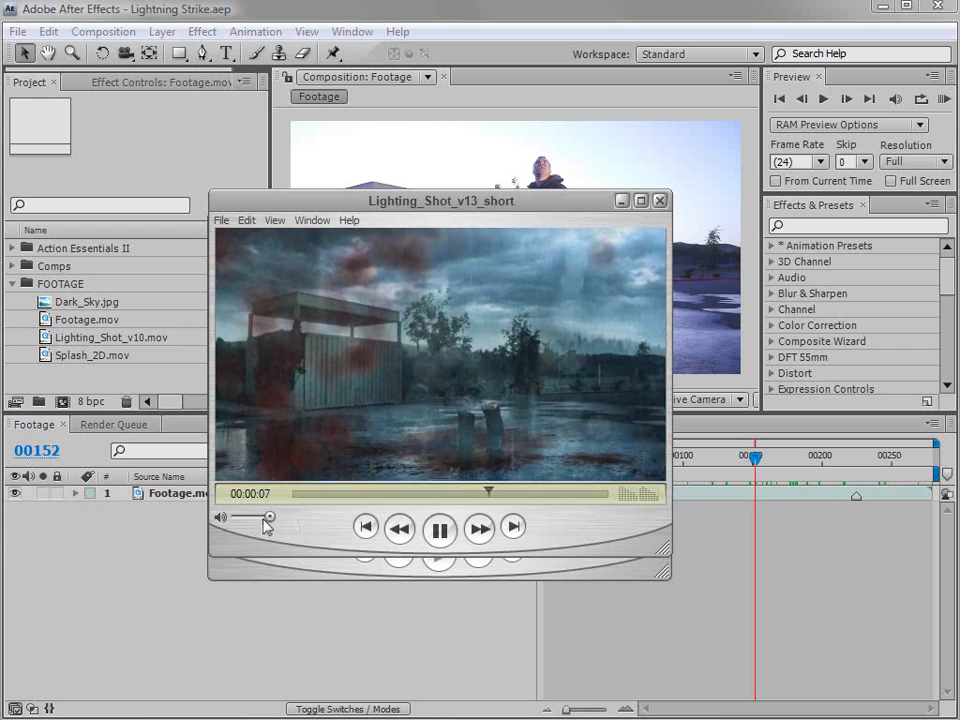
left_click(440, 537)
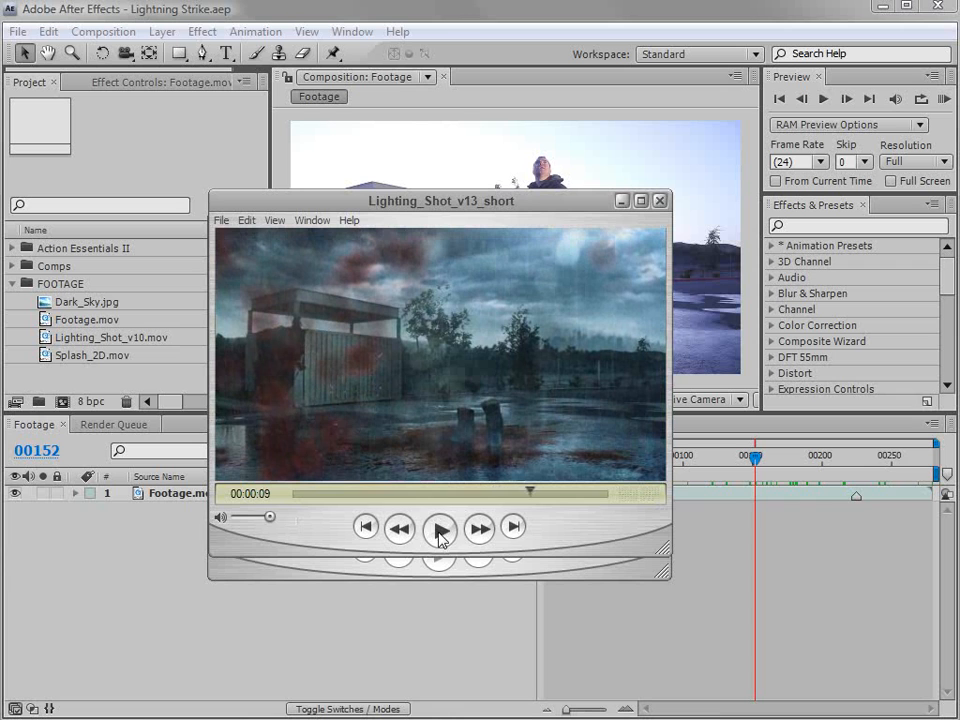
- Switch to After Effects, select the Footage.mov layer and move the current time to its marker at frame 225
left_click(251, 20)
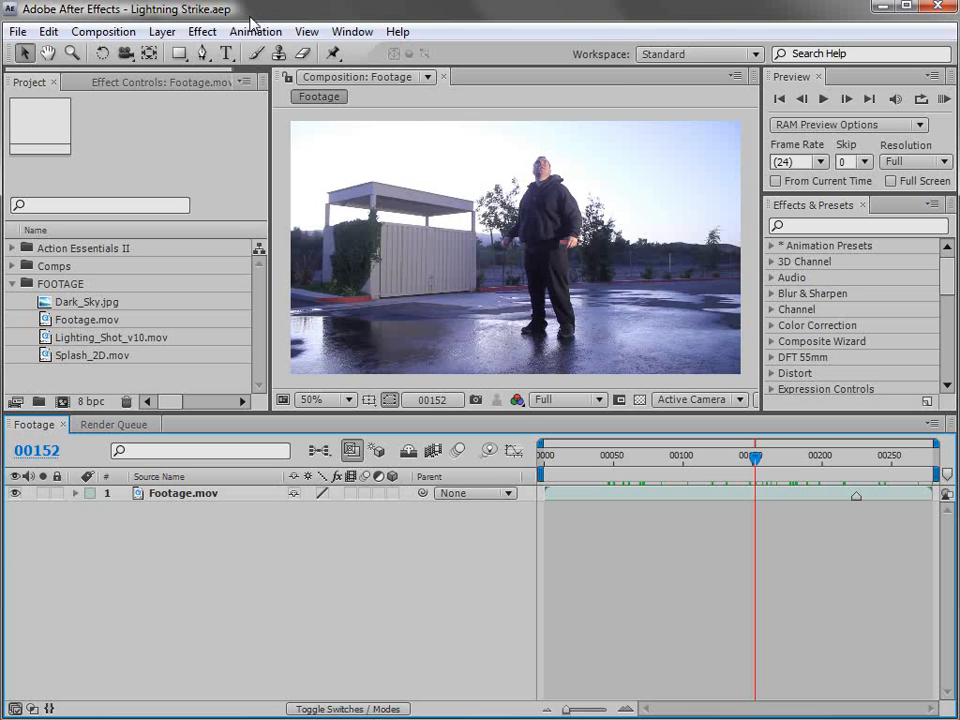
left_click_drag(594, 457, 741, 459)
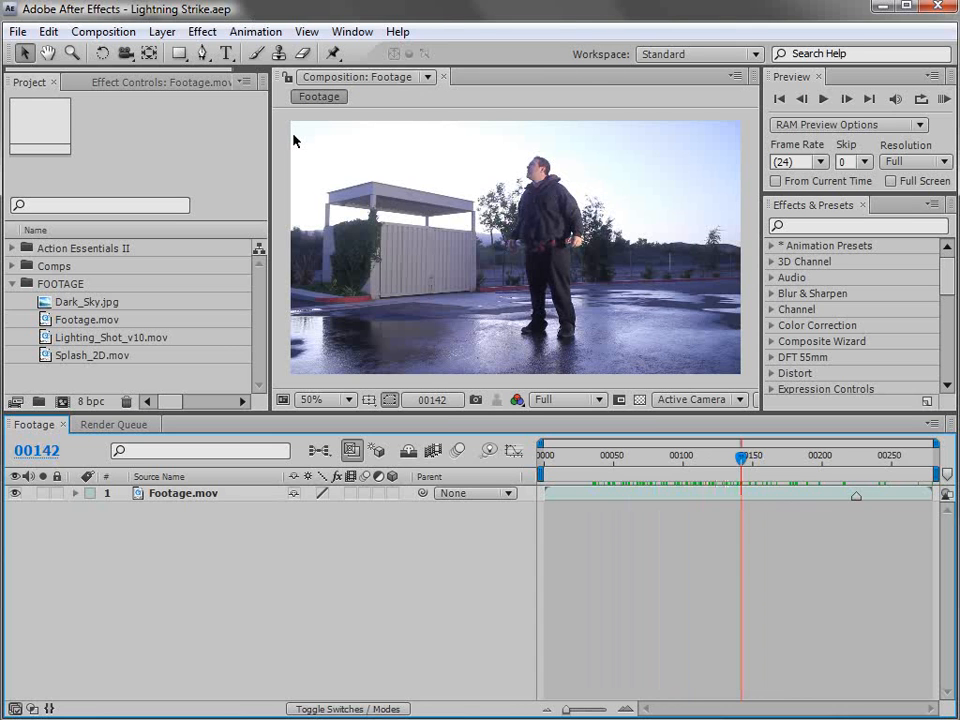
left_click(336, 150)
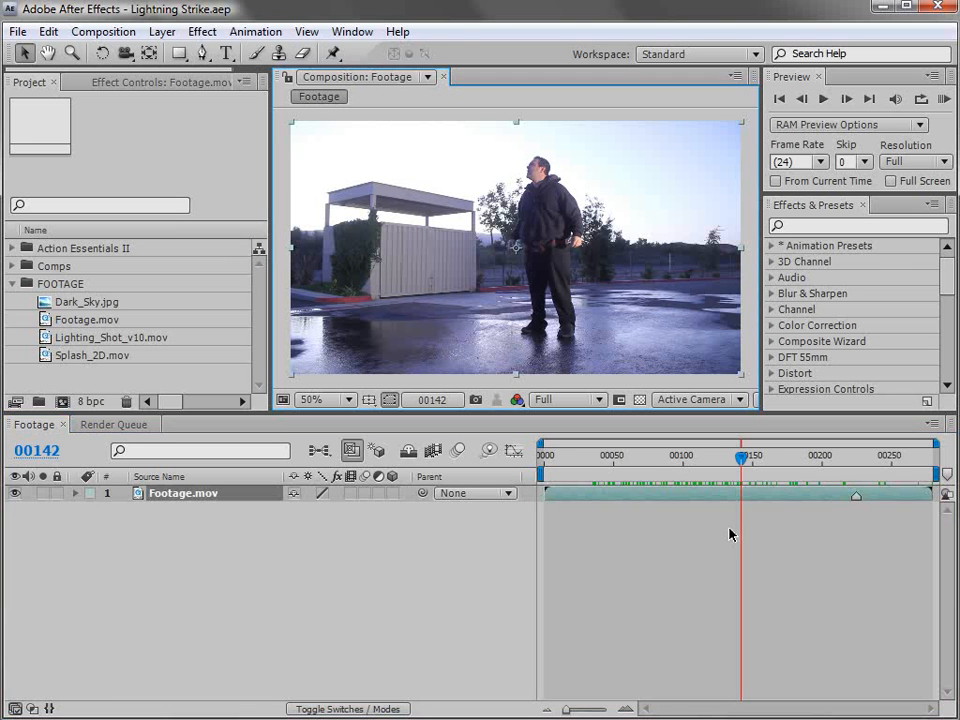
left_click_drag(750, 456, 856, 522)
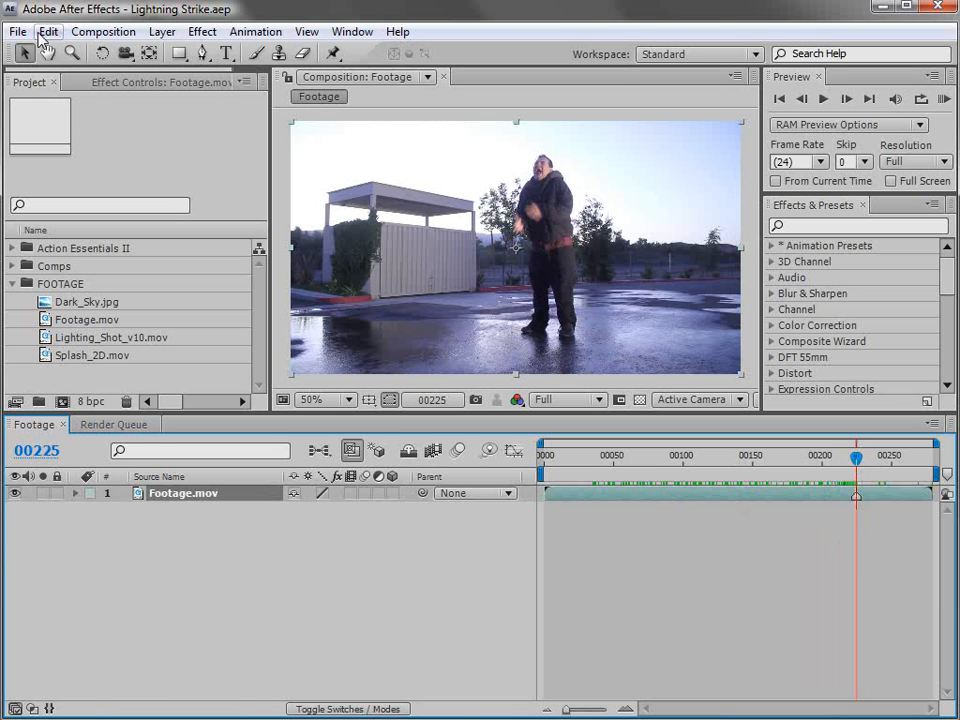
- Duplicate the Footage.mov layer and slide the copy so it begins shortly before frame 225
left_click(48, 31)
left_click(92, 234)
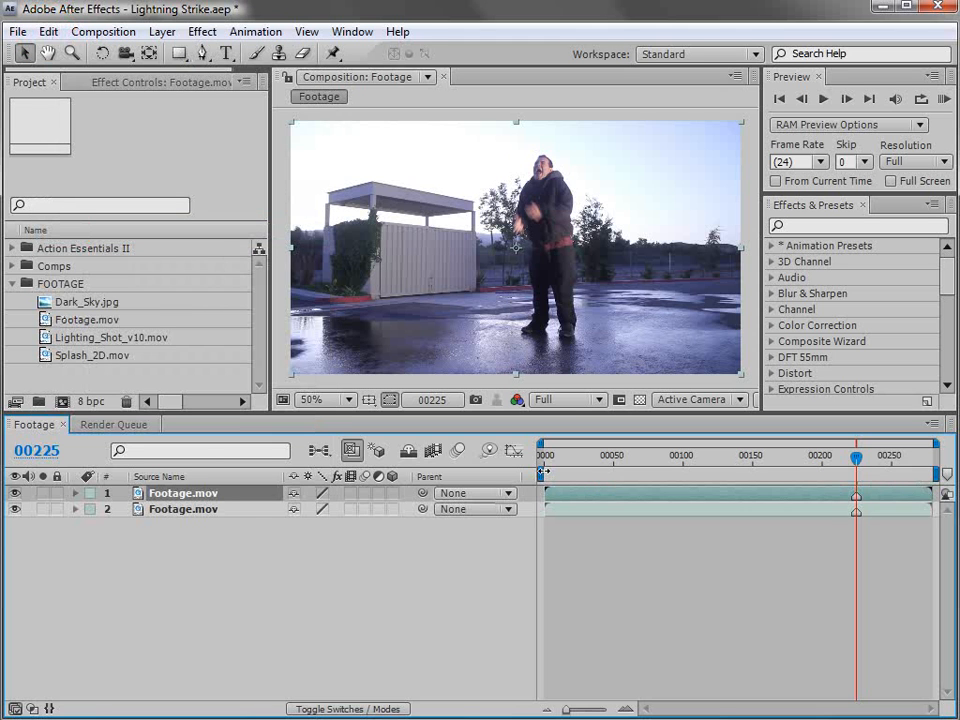
left_click_drag(553, 492, 840, 497)
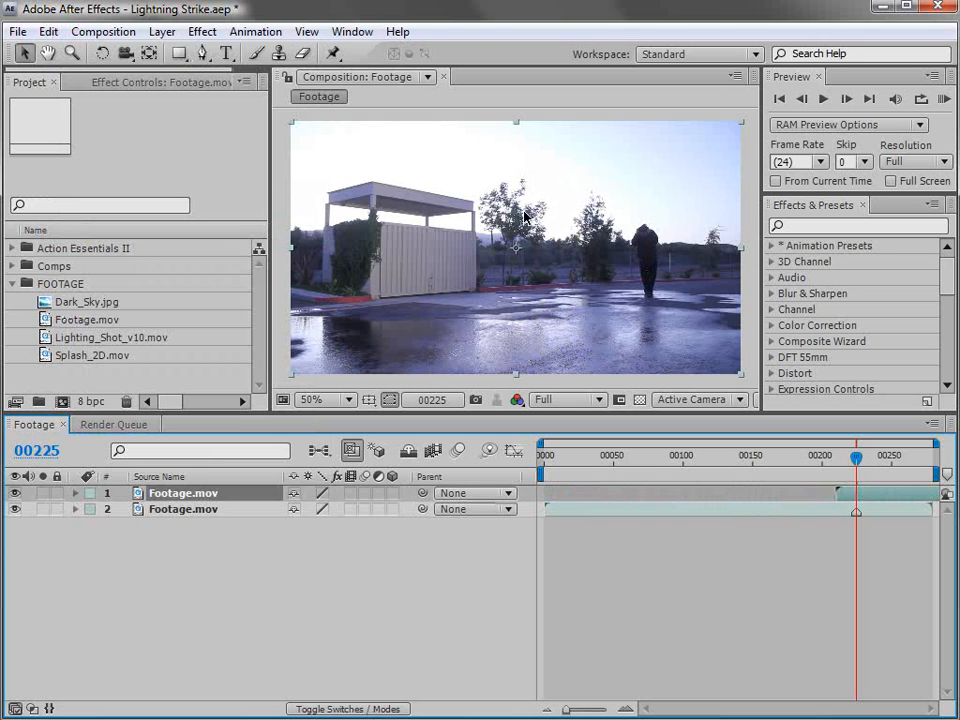
- Draw a full-height rectangular mask on the top Footage.mov layer around the area where the man stands in the layer below
key("period")
key("q")
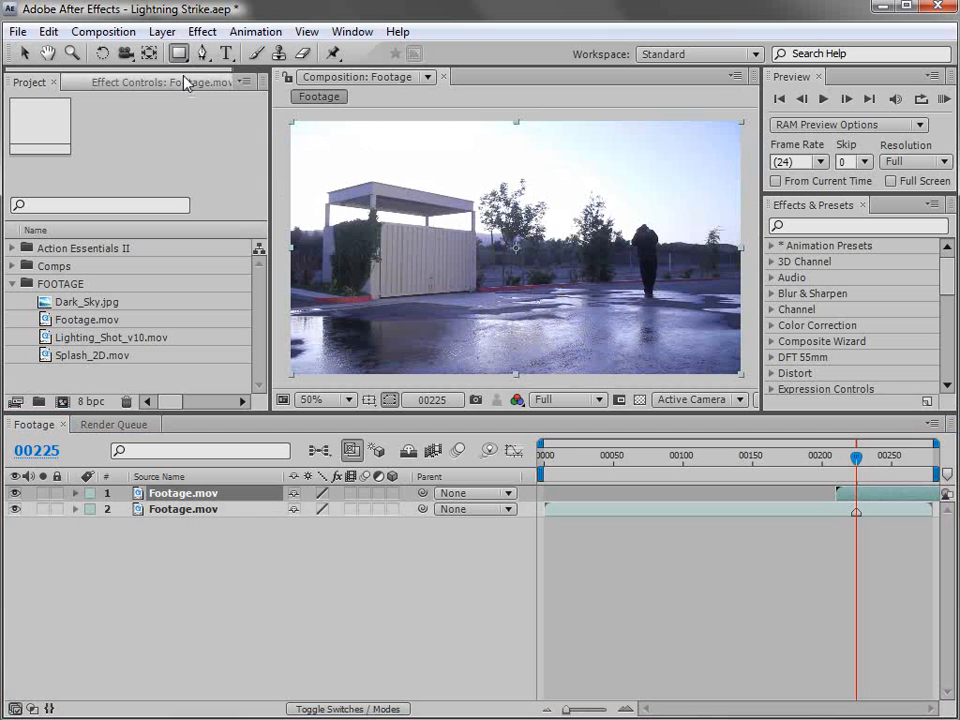
left_click_drag(478, 114, 613, 394)
left_click(695, 585)
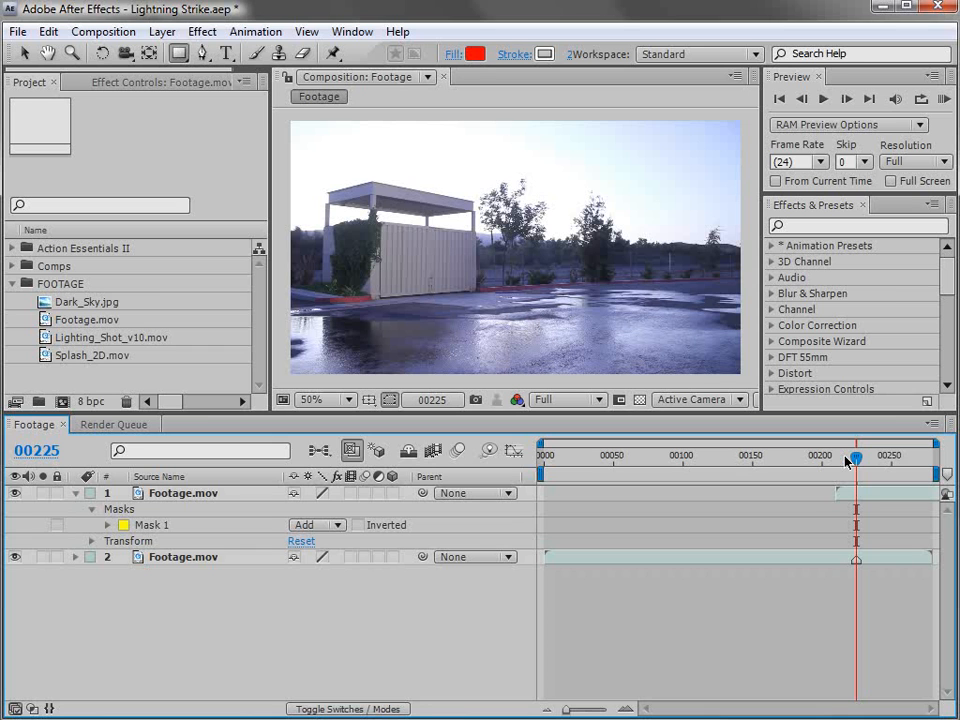
- Set the opacity of the top Footage.mov layer to 50%
left_click(471, 536)
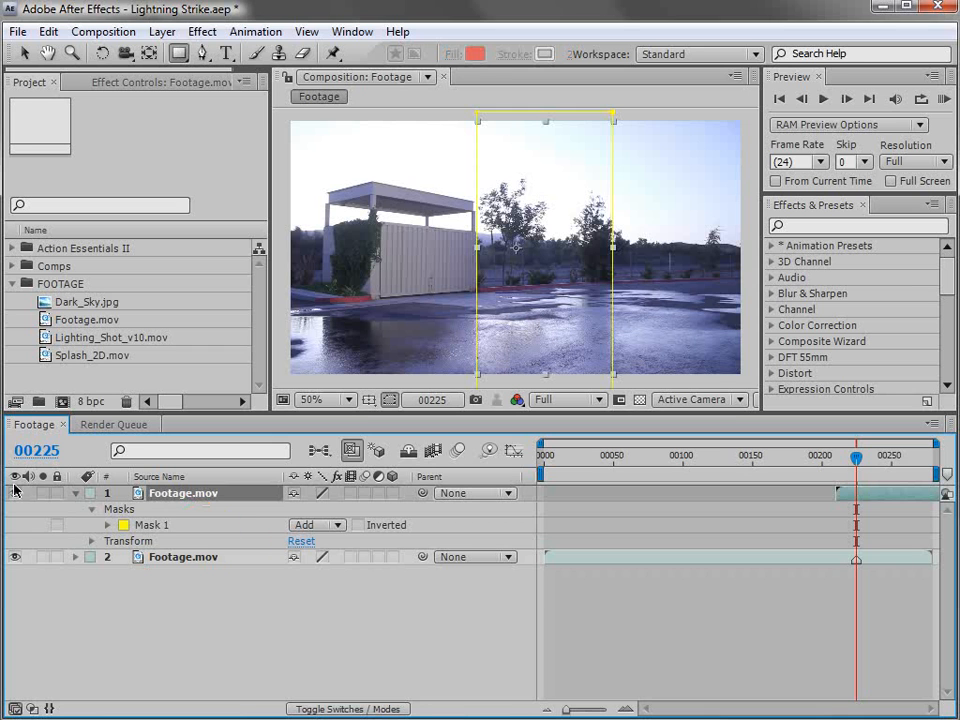
key("t")
left_click(298, 509)
type("50")
key("Return")
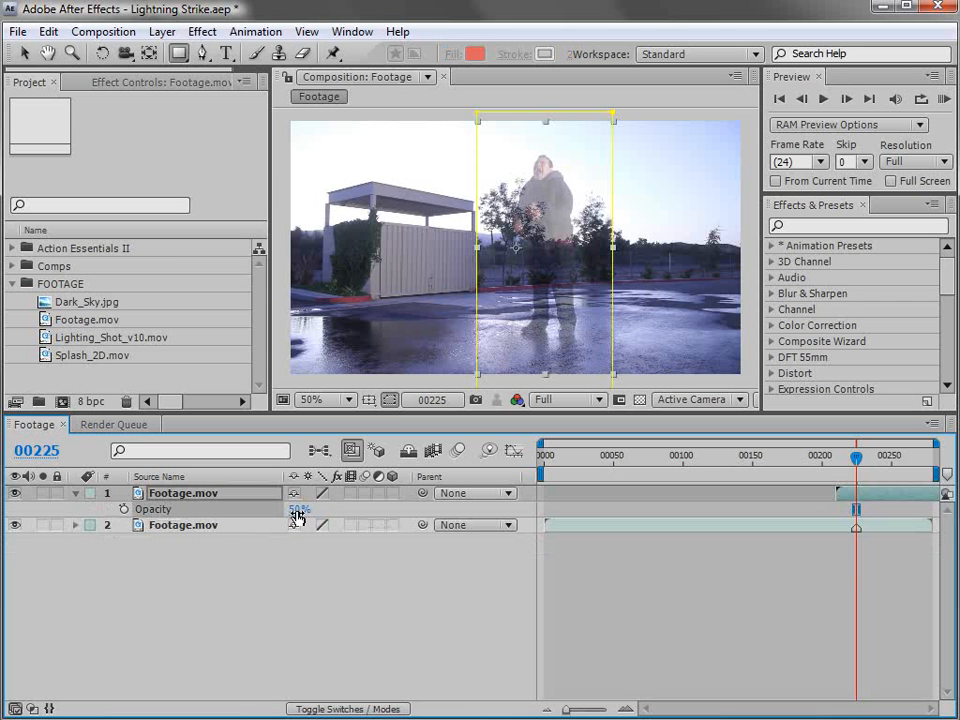
- Start a Pen mask on the top Footage.mov layer beside the man's legs, running up the rectangular mask's edge and in toward the legs
key("period")
left_click_drag(531, 279, 585, 268)
key("q")
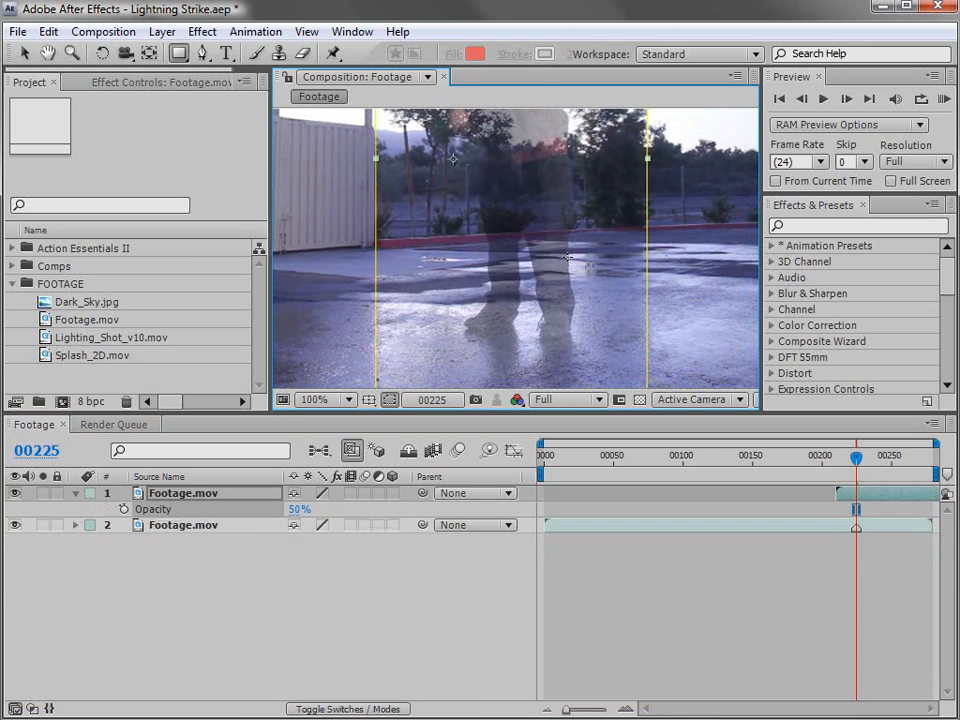
left_click(202, 53)
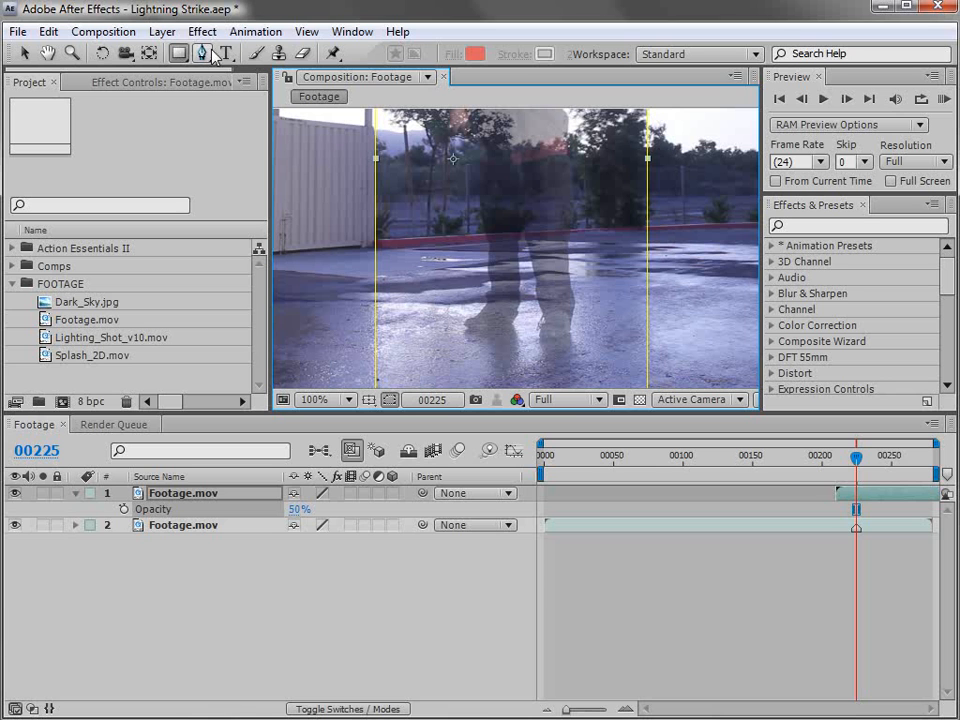
left_click(657, 363)
left_click(649, 263)
left_click(610, 253)
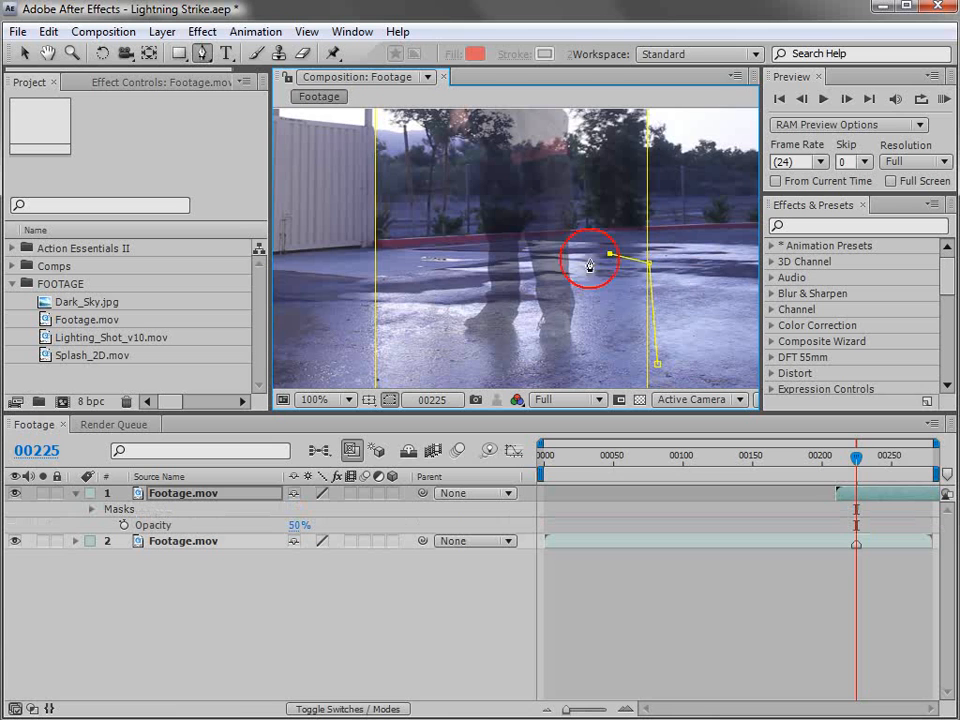
scroll(590, 268, "up", 1)
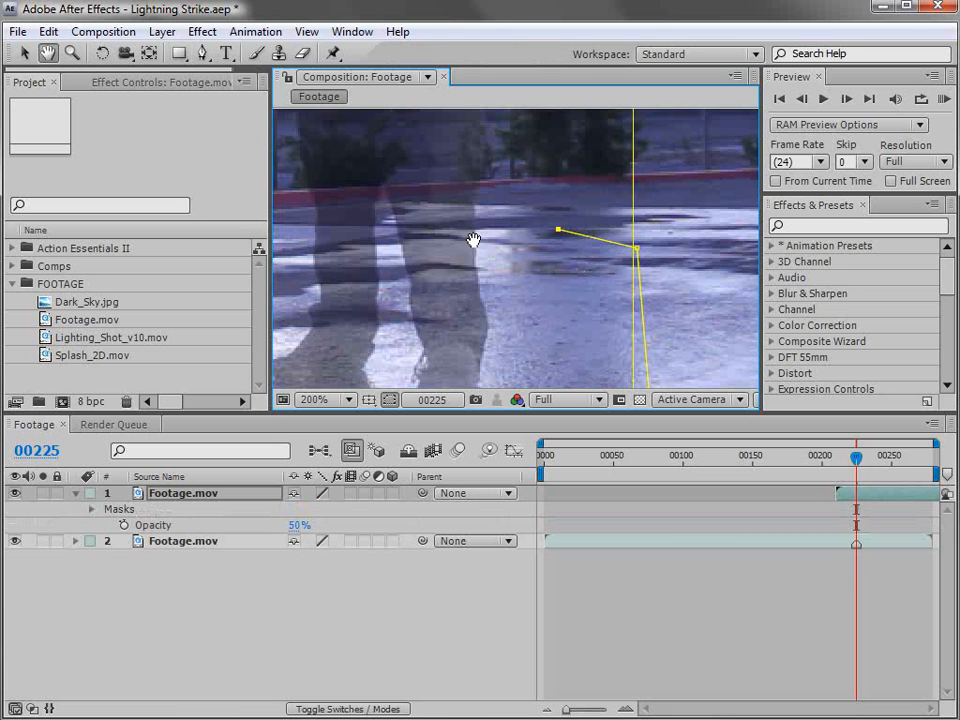
left_click_drag(474, 246, 523, 280)
- Trace a jagged mask edge across the man's taller leg stump below the knee and down into the gap between the legs
left_click(550, 265)
left_click(523, 260)
left_click(497, 244)
left_click(495, 257)
left_click(484, 258)
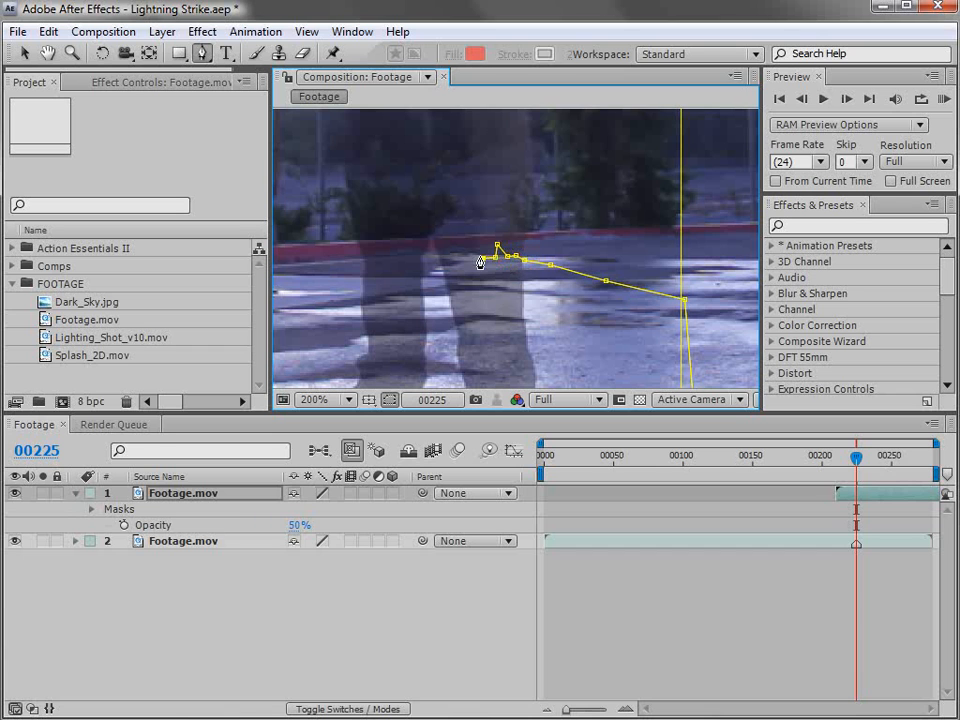
left_click(474, 260)
left_click(461, 260)
left_click(454, 250)
left_click(450, 265)
left_click(446, 282)
left_click(436, 310)
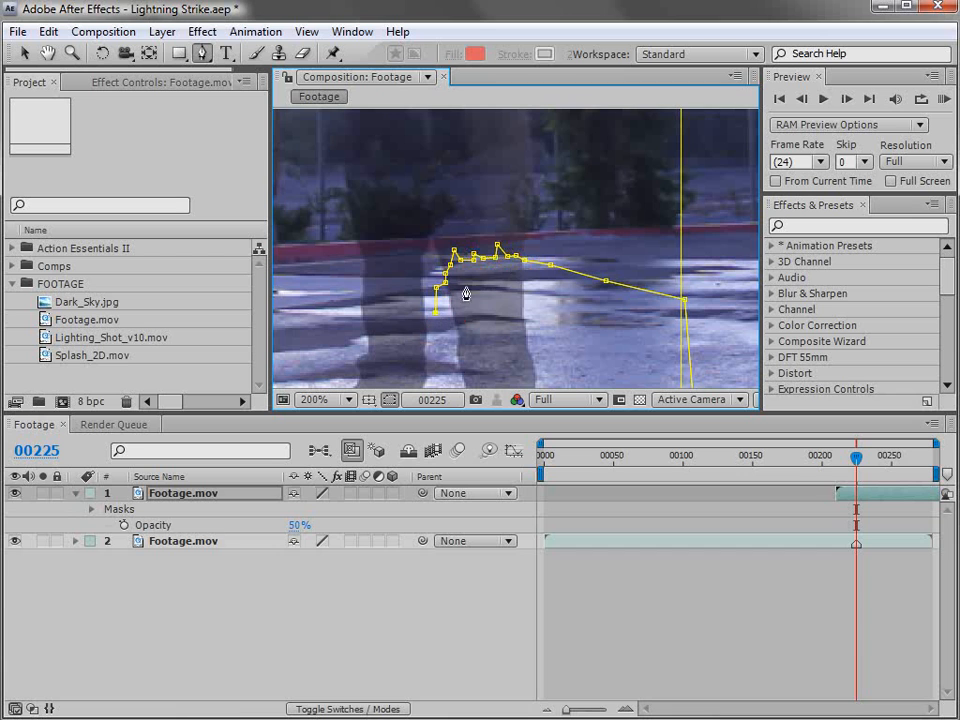
- Continue the jagged mask edge across the man's other leg, lower than on the first one
left_click(409, 306)
left_click(401, 307)
left_click(393, 304)
left_click(373, 316)
left_click(367, 309)
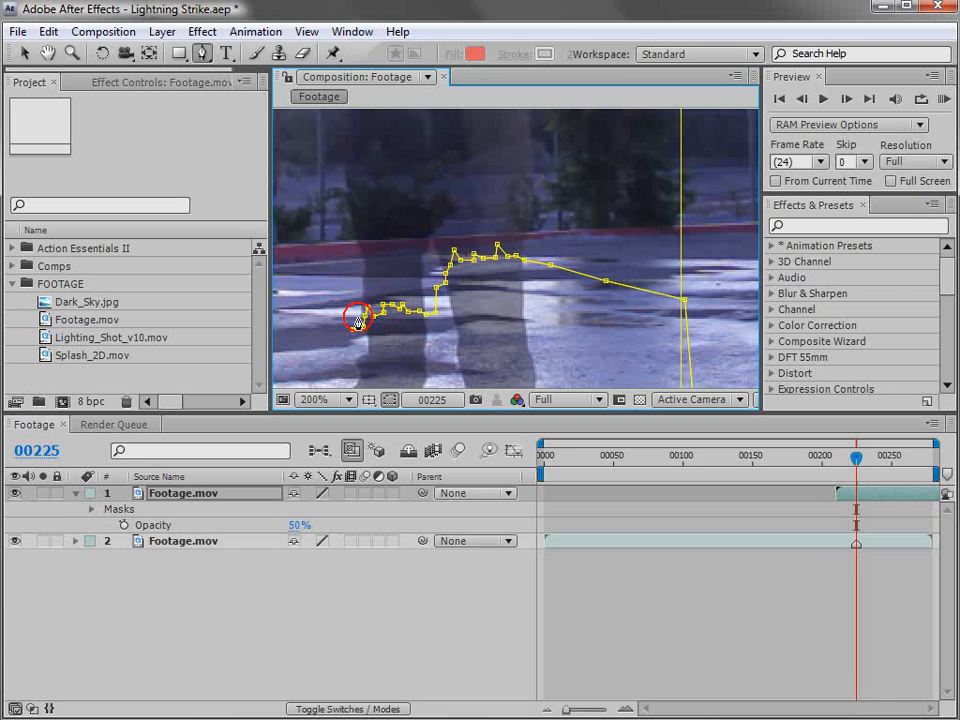
- Extend the mask past the rectangular mask's far edge and below the frame, closing it around both lower legs
key("comma")
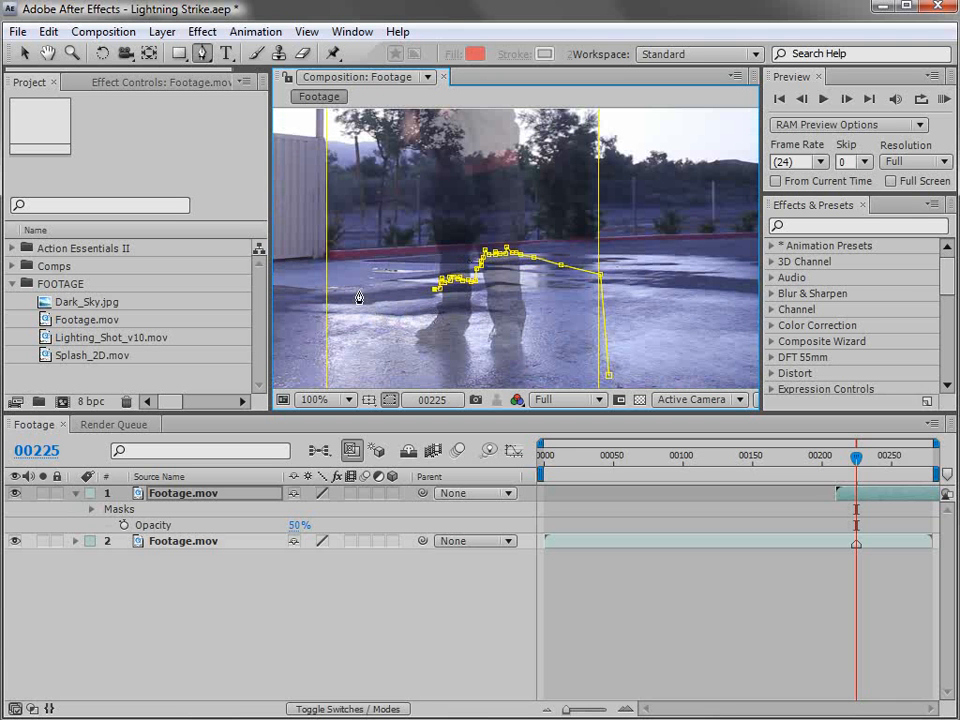
left_click(323, 292)
key("comma")
left_click(415, 360)
left_click(571, 351)
left_click(562, 311)
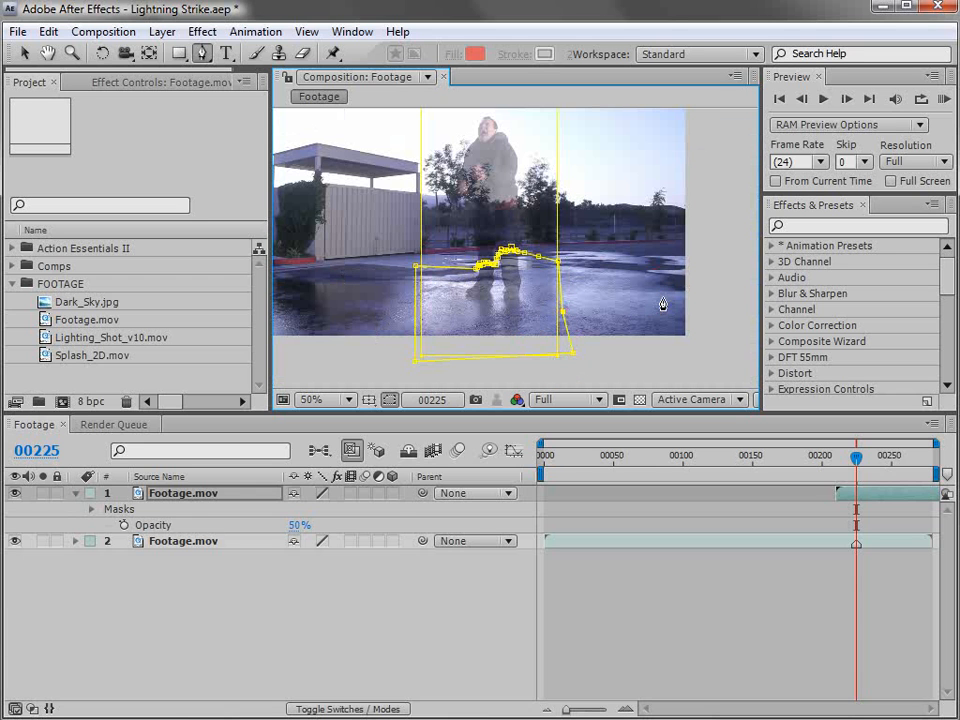
- Set the mode of Mask 2 on the top Footage.mov layer to Subtract
key("m")
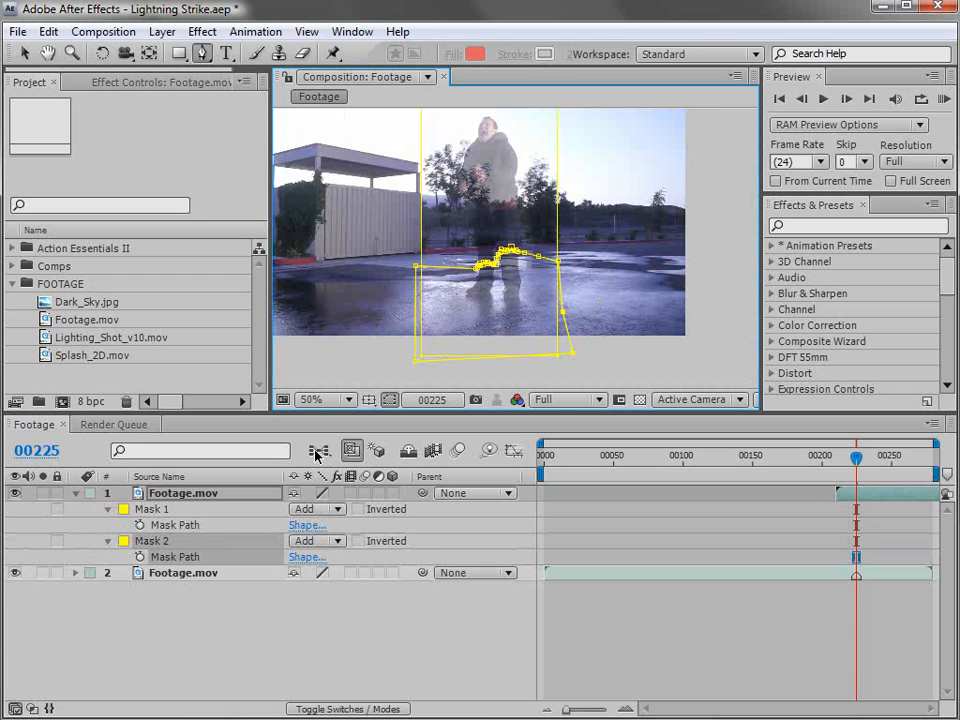
left_click(320, 541)
left_click(331, 561)
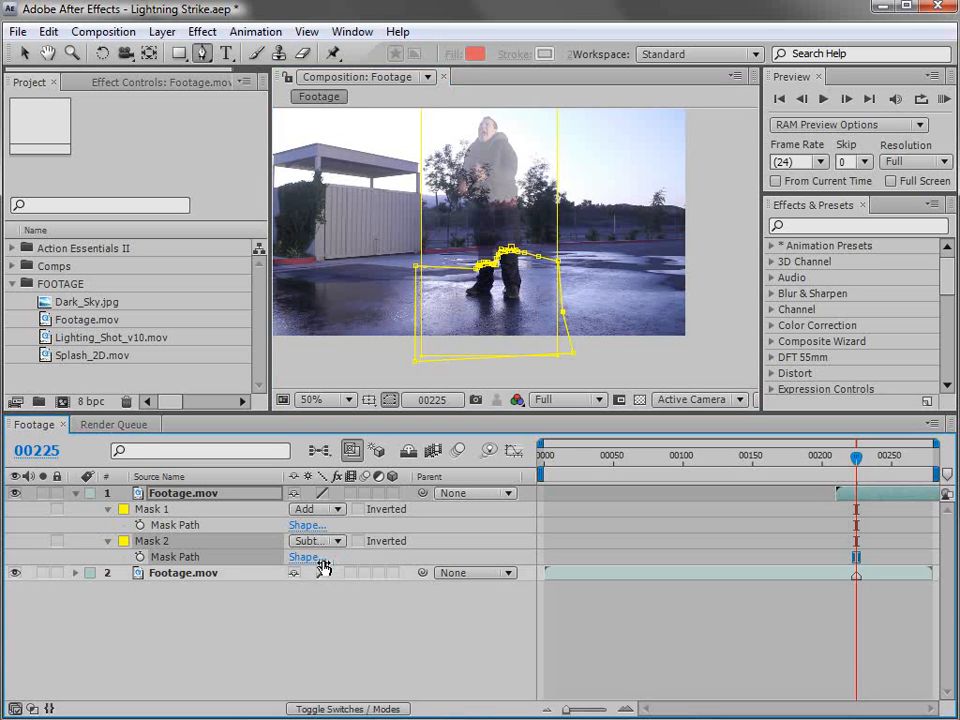
- Set the opacity of the top Footage.mov layer back to 100%
left_click(206, 494)
key("t")
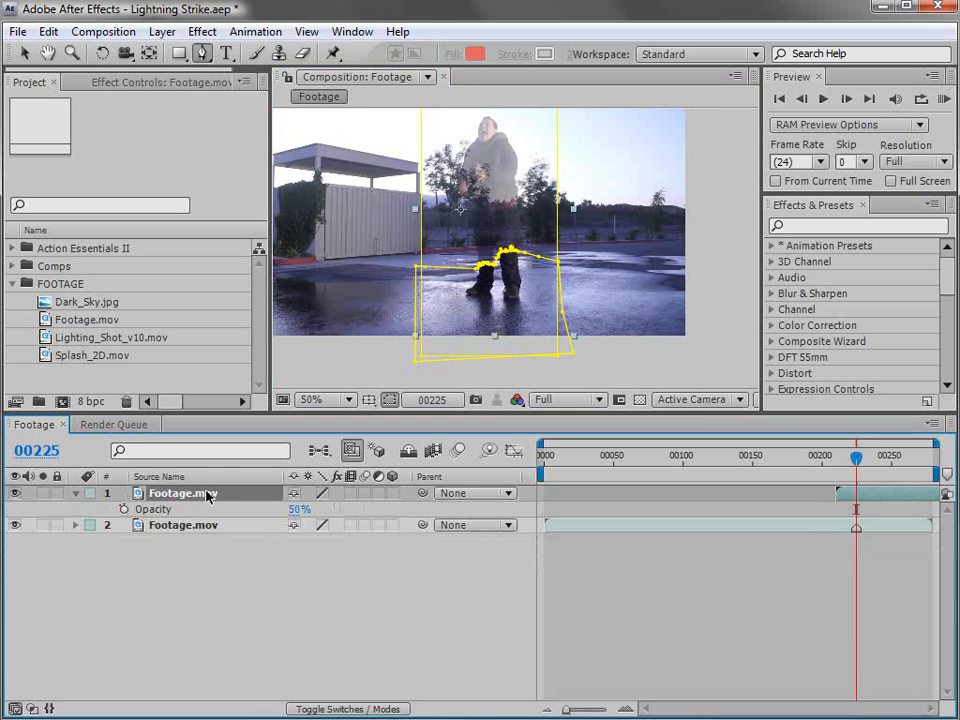
left_click(300, 510)
type("100")
key("Return")
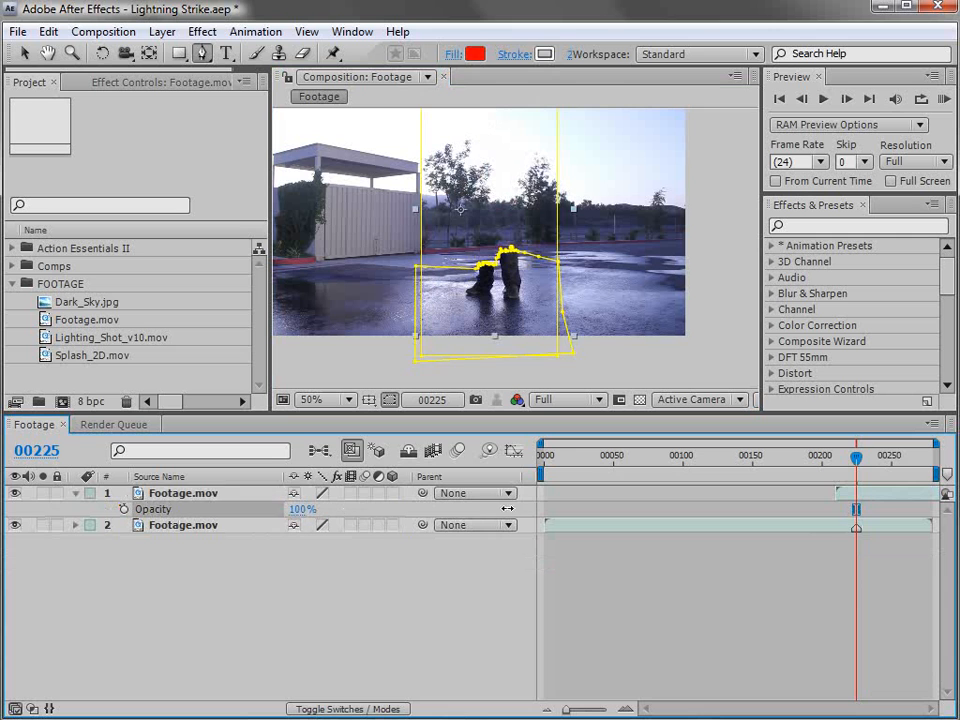
- Examine the severed legs and mask edges in an enlarged composition view, and restore the normal layout
left_click(633, 609)
key("grave")
scroll(555, 342, "up", 1)
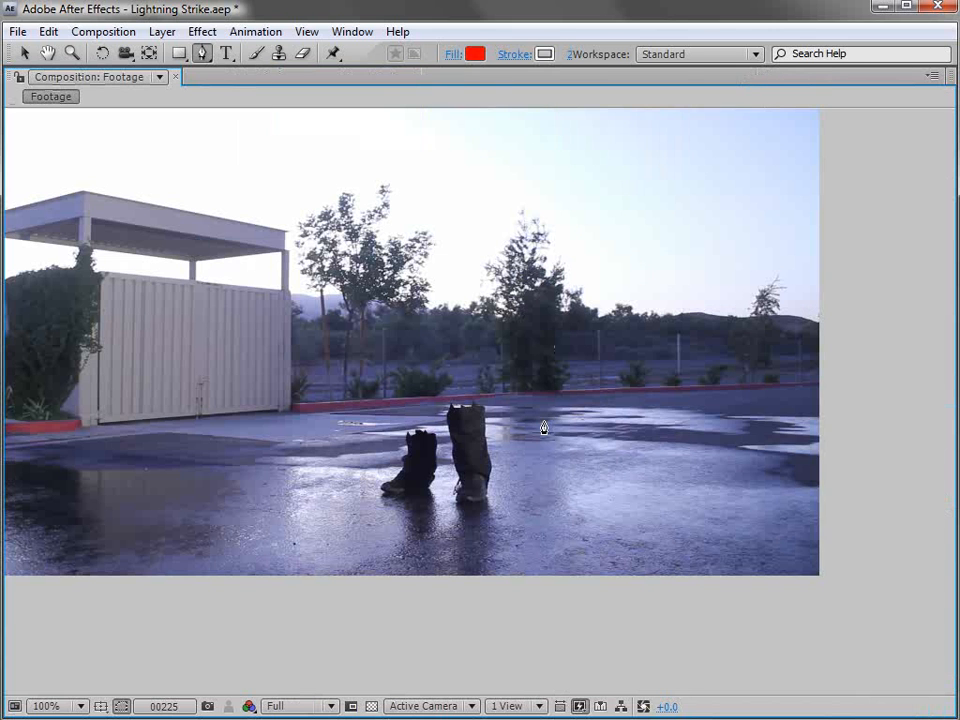
key("space")
left_click_drag(427, 471, 516, 506)
key("g")
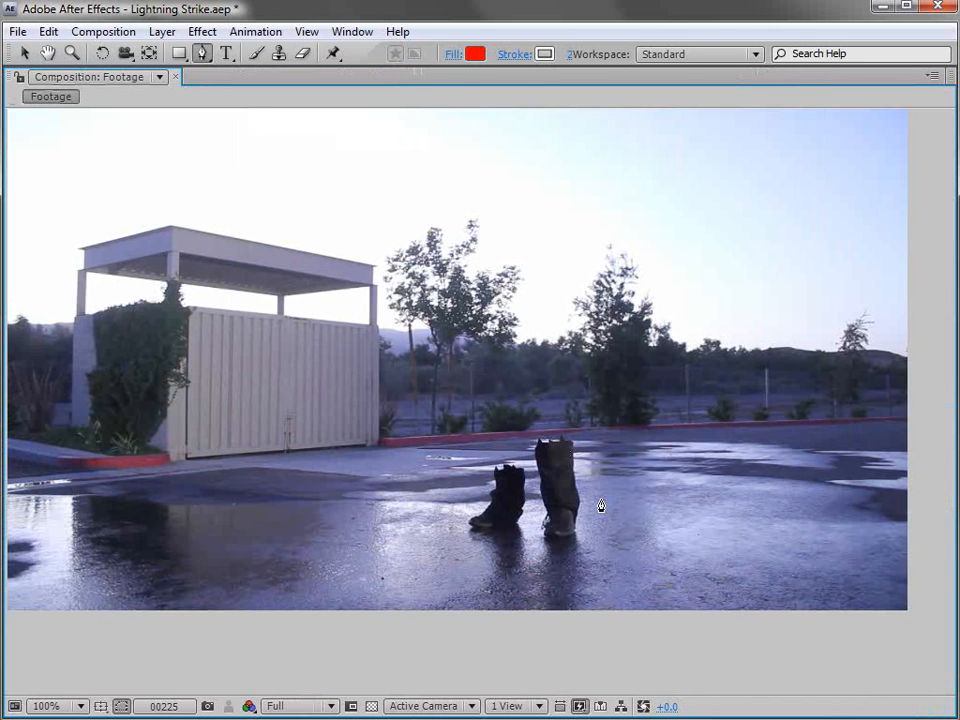
key("grave")
scroll(564, 285, "down", 1)
- Trim the start of the top Footage.mov layer to frame 225 and check the frames around the cut
mouse_move(856, 456)
left_mouse_down()
mouse_move(841, 453)
mouse_move(854, 456)
left_mouse_up()
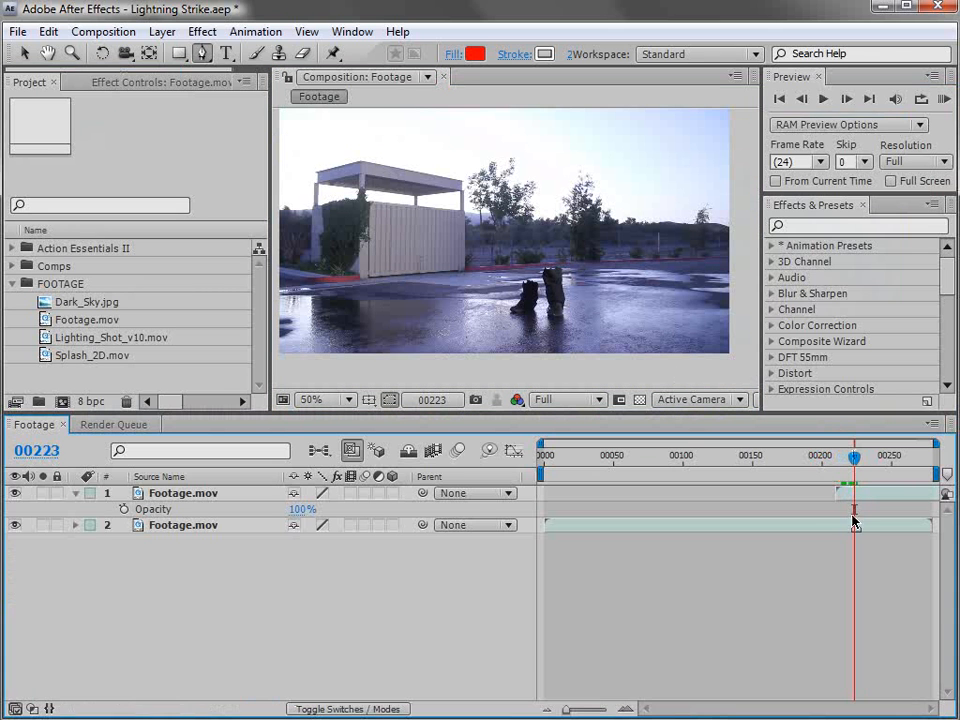
scroll(840, 505, "up", 2)
left_click(857, 494)
mouse_move(857, 456)
left_mouse_down()
mouse_move(866, 456)
mouse_move(831, 458)
mouse_move(864, 458)
mouse_move(855, 458)
left_mouse_up()
key("minus")
key("minus")
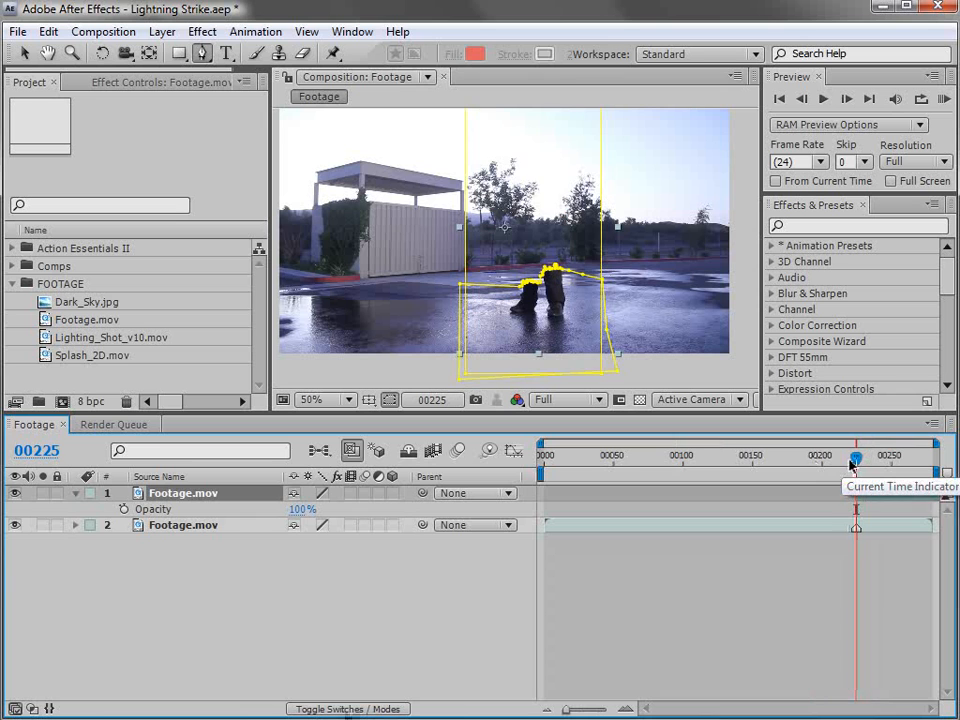
left_click(786, 574)
key("Page_Up")
key("Page_Down")
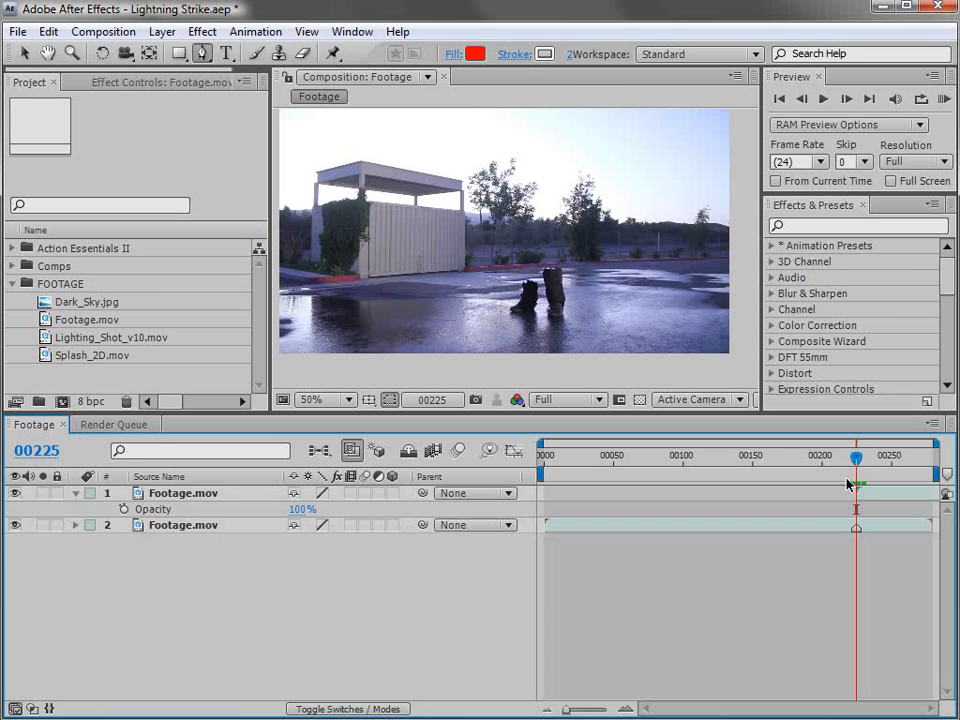
mouse_move(857, 456)
left_mouse_down()
mouse_move(897, 457)
mouse_move(863, 458)
left_mouse_up()
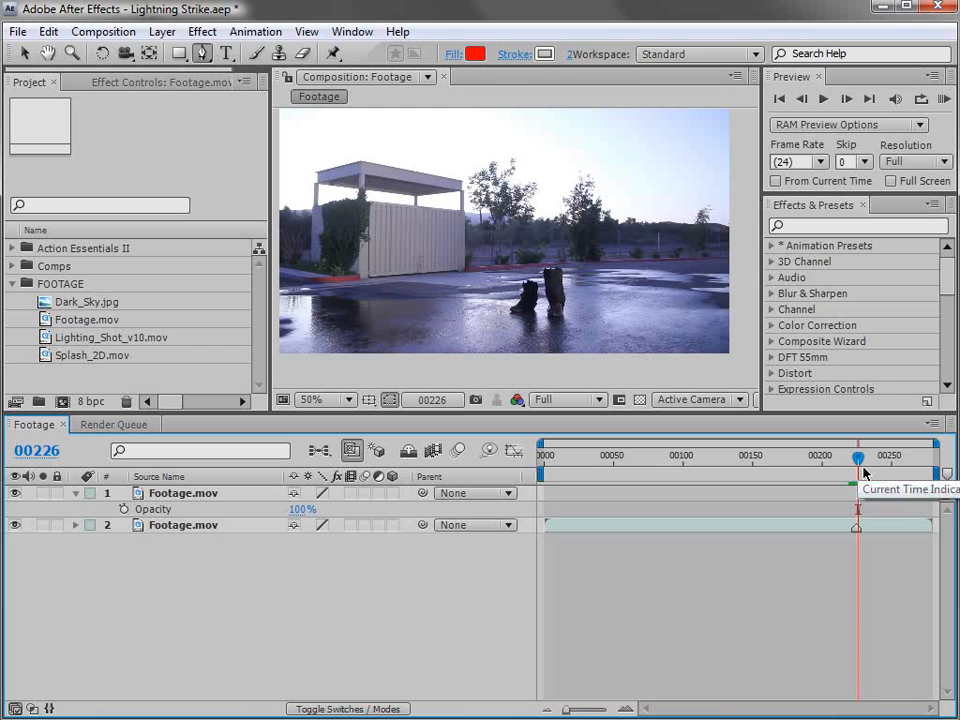
- Enable time remapping on the lower Footage.mov layer and add a Time Remap keyframe at frame 225
left_click(872, 495)
left_click(894, 575)
left_click(870, 527)
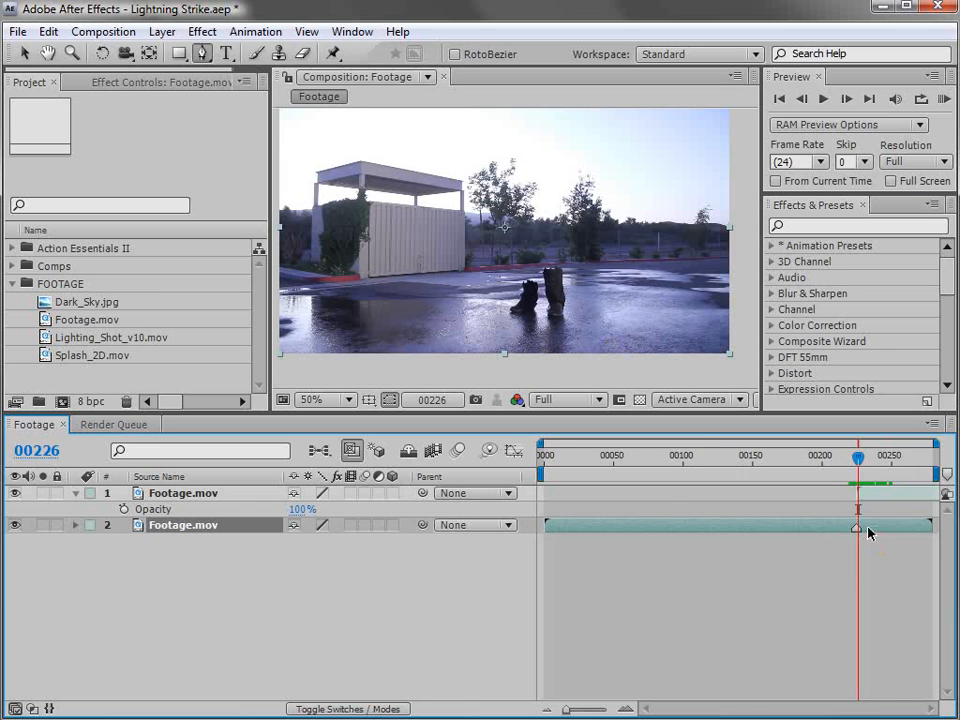
key("equal")
key("equal")
key("equal")
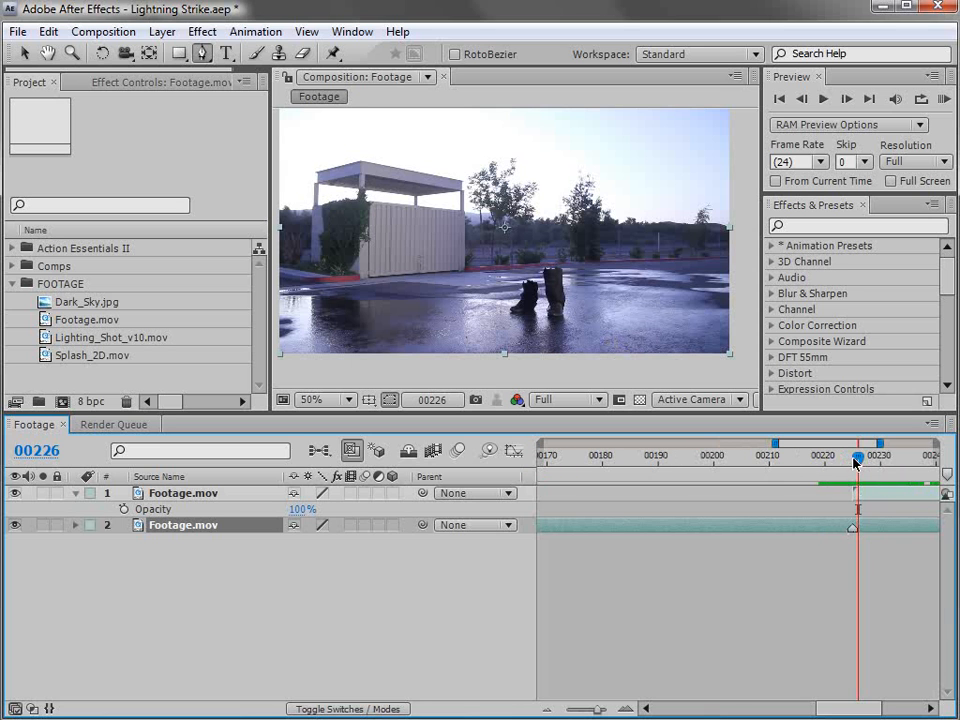
left_click_drag(855, 462, 852, 462)
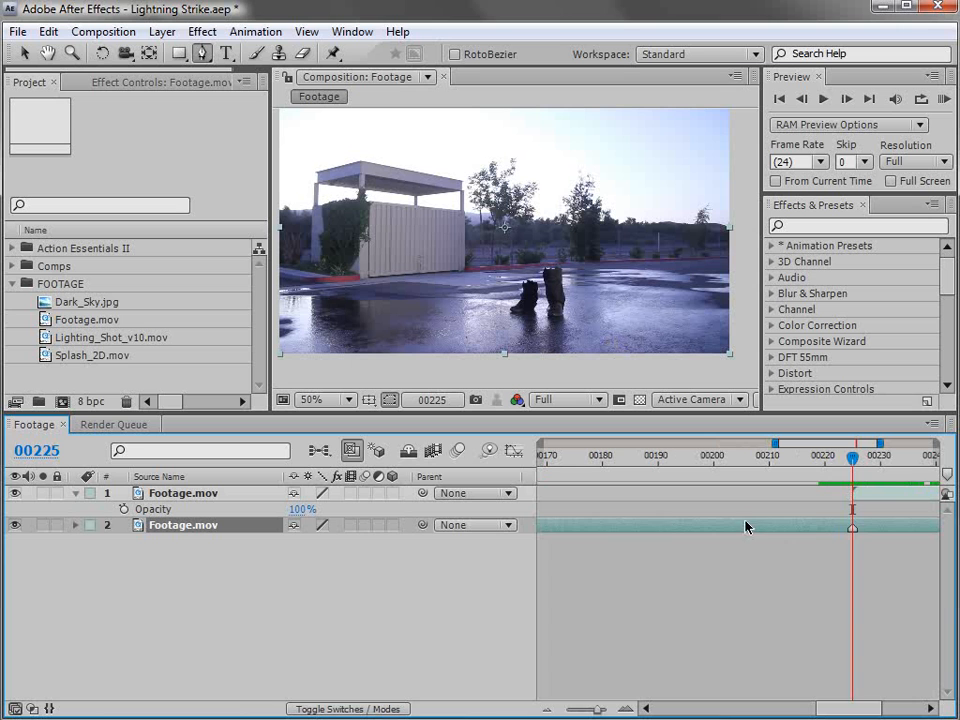
right_click(574, 527)
mouse_move(616, 638)
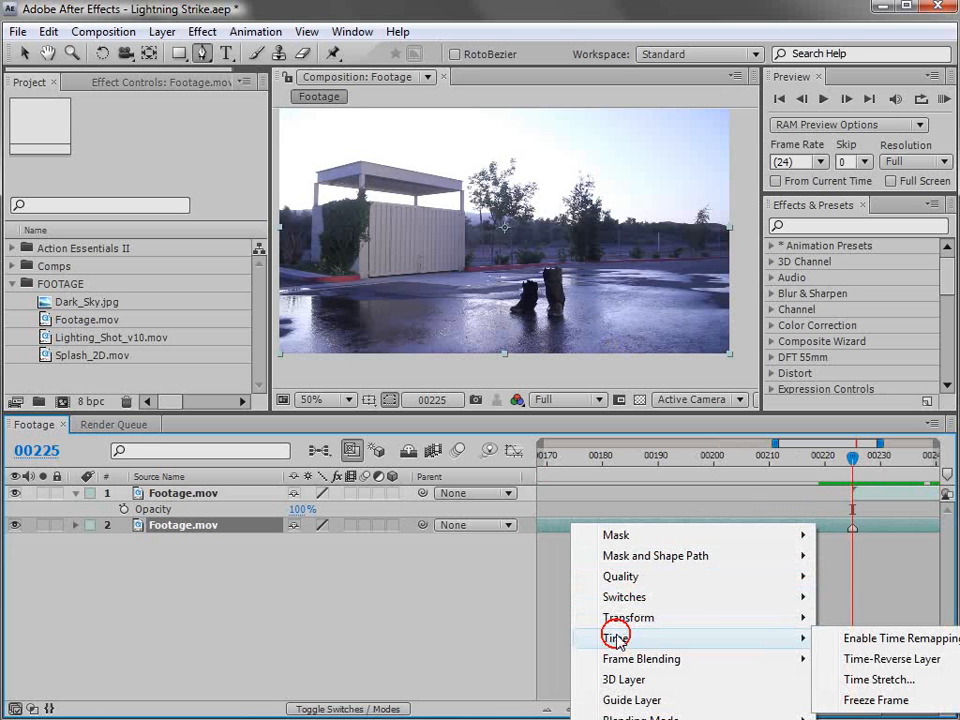
left_click(890, 640)
left_click(30, 526)
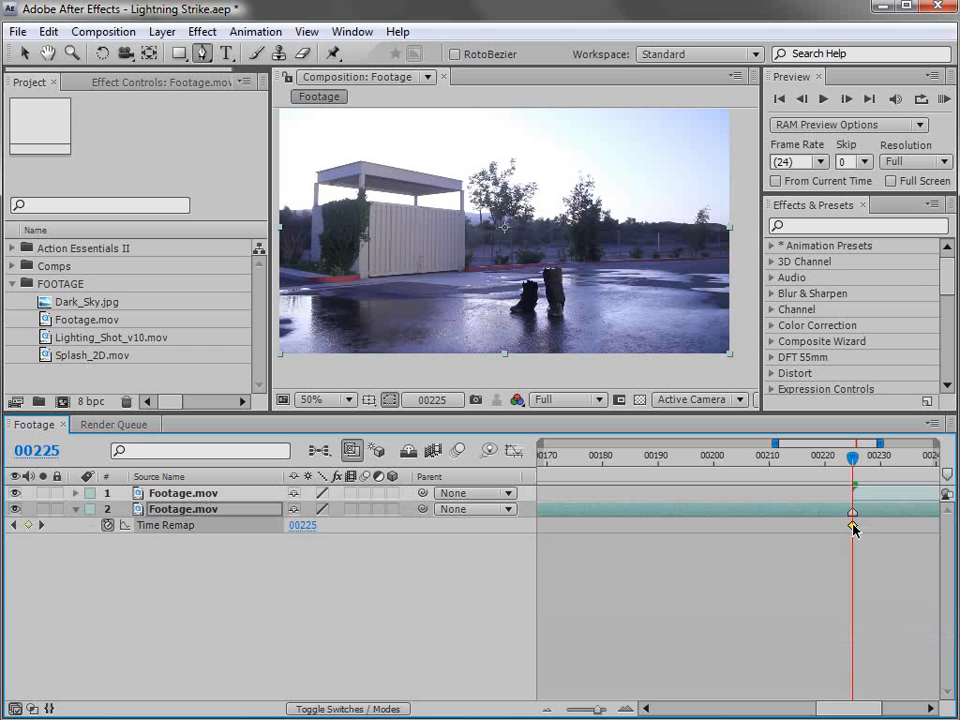
- Convert the Time Remap keyframe at frame 225 to a hold keyframe to freeze the lower Footage.mov layer
key("minus")
key("minus")
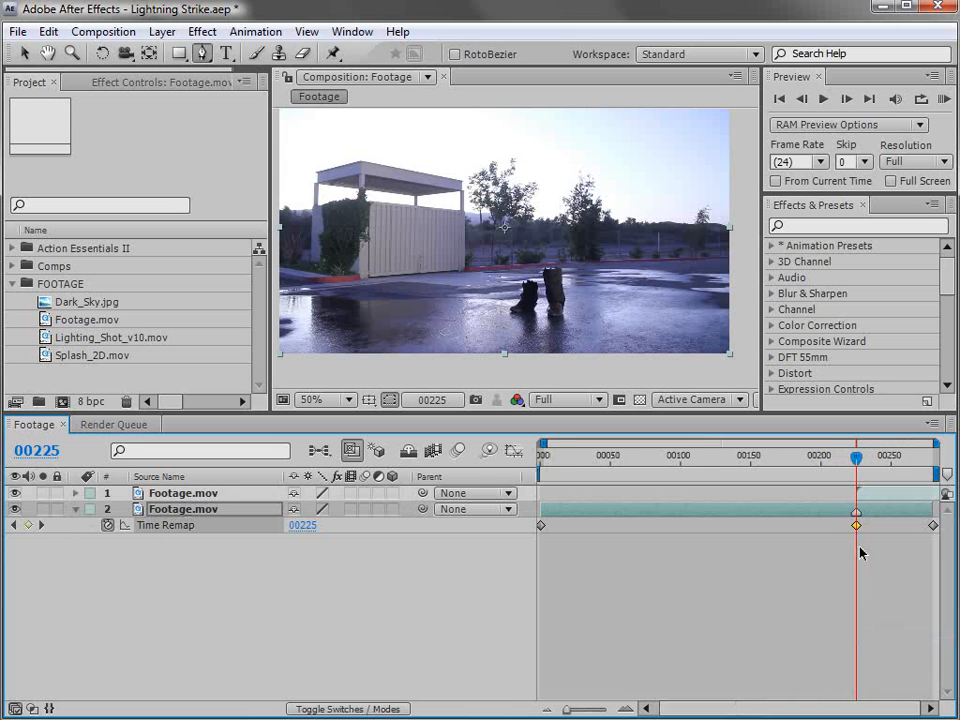
key("equal")
key("equal")
key("equal")
left_click_drag(855, 550, 563, 530)
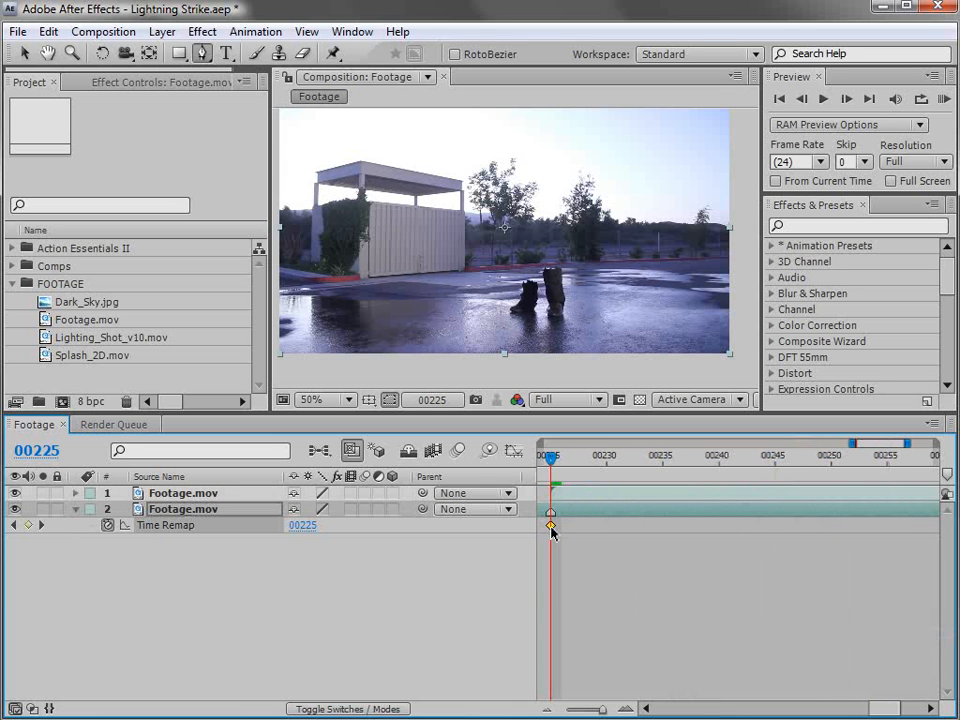
right_click(551, 527)
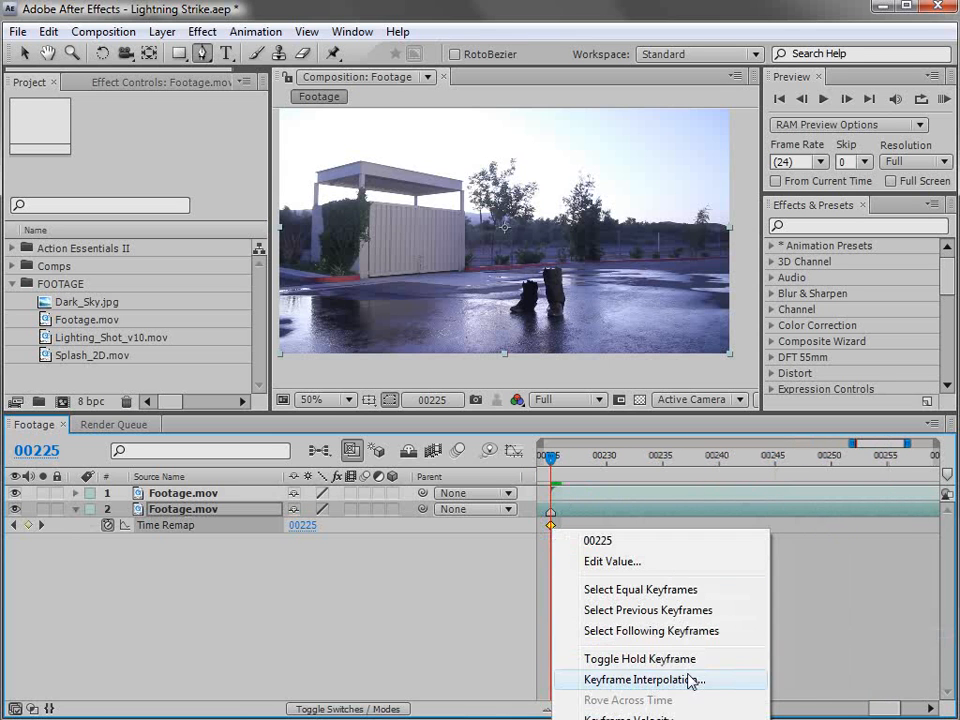
left_click(652, 661)
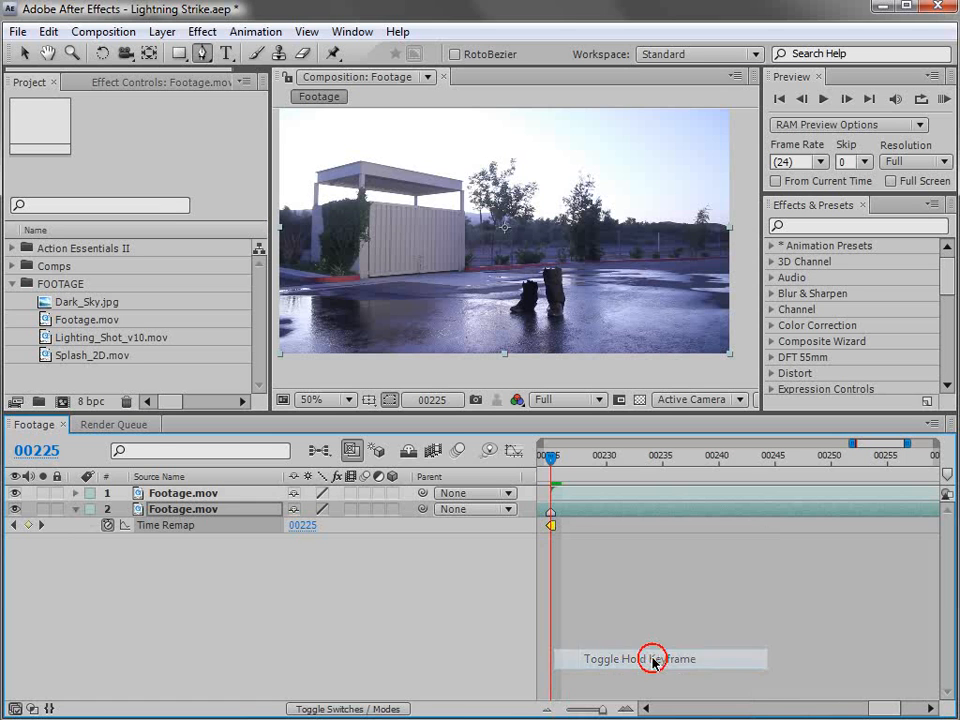
key("minus")
left_click_drag(632, 557, 750, 553)
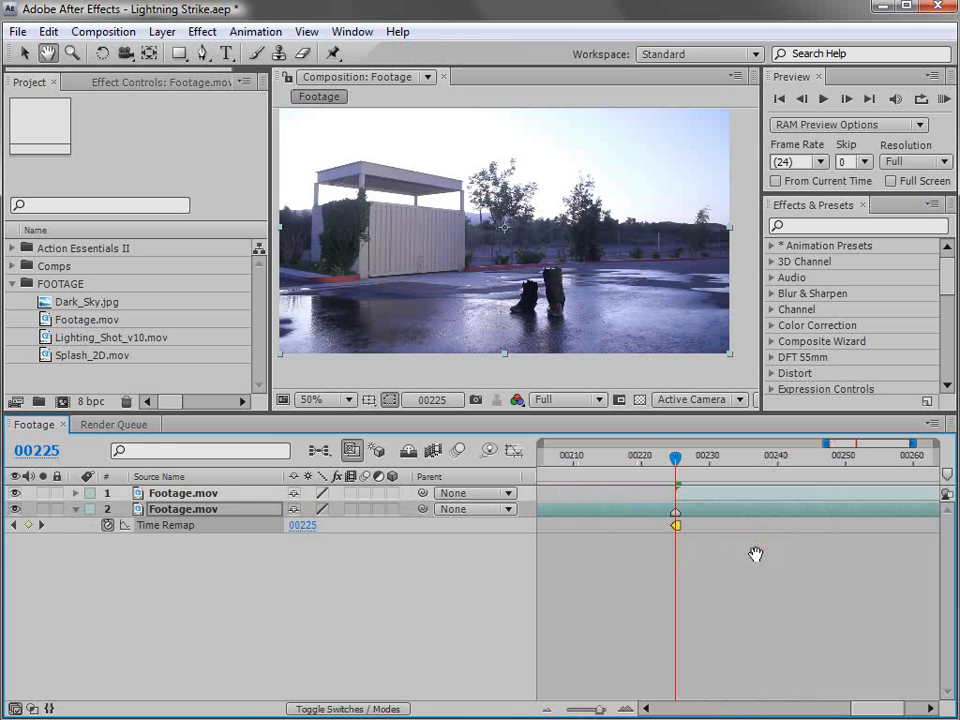
- Scrub past the freeze point and briefly solo the top Footage.mov layer to inspect the moving clean plate
left_click_drag(600, 461, 756, 495)
left_click(707, 491)
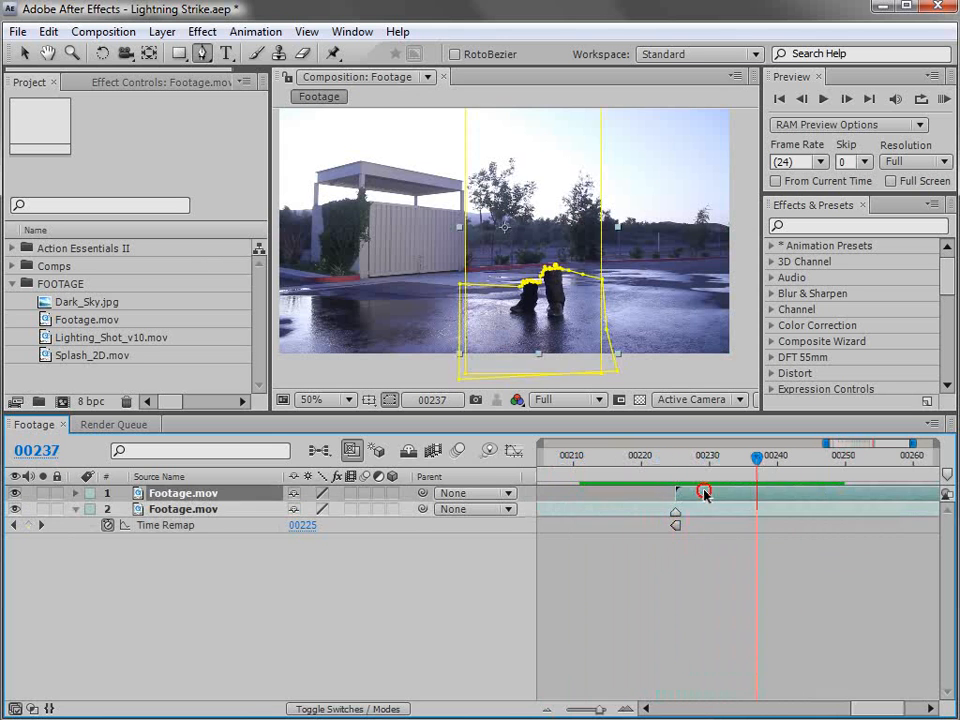
left_click(43, 493)
left_click_drag(756, 457, 714, 525)
left_click(714, 525)
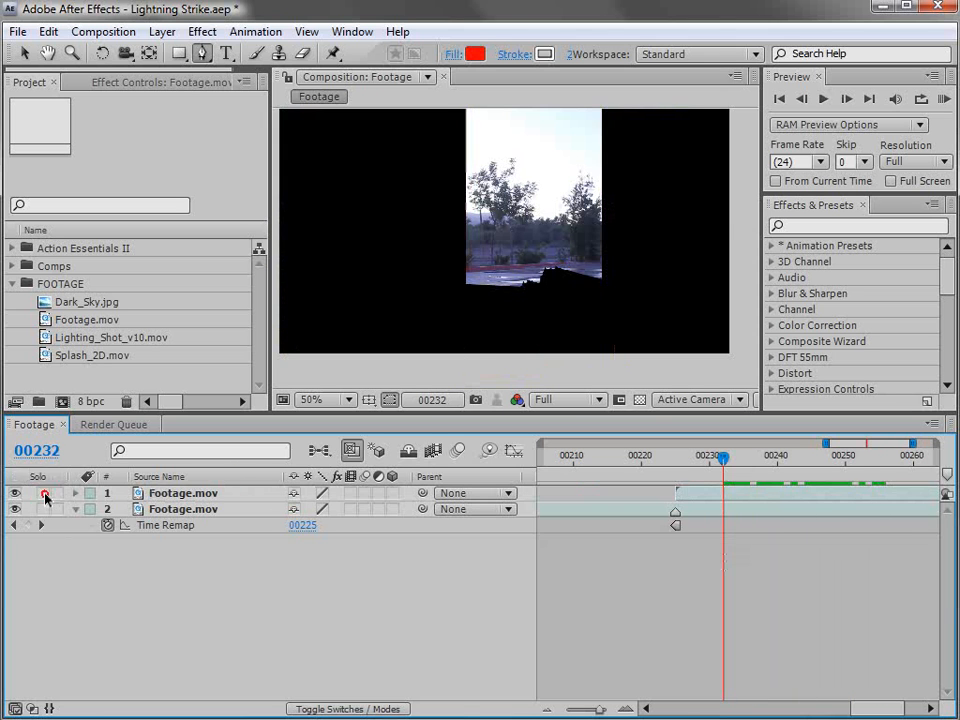
left_click(43, 493)
- Show the whole timeline and scrub from before the strike to the end at frame 279 to review the shot
key("semicolon")
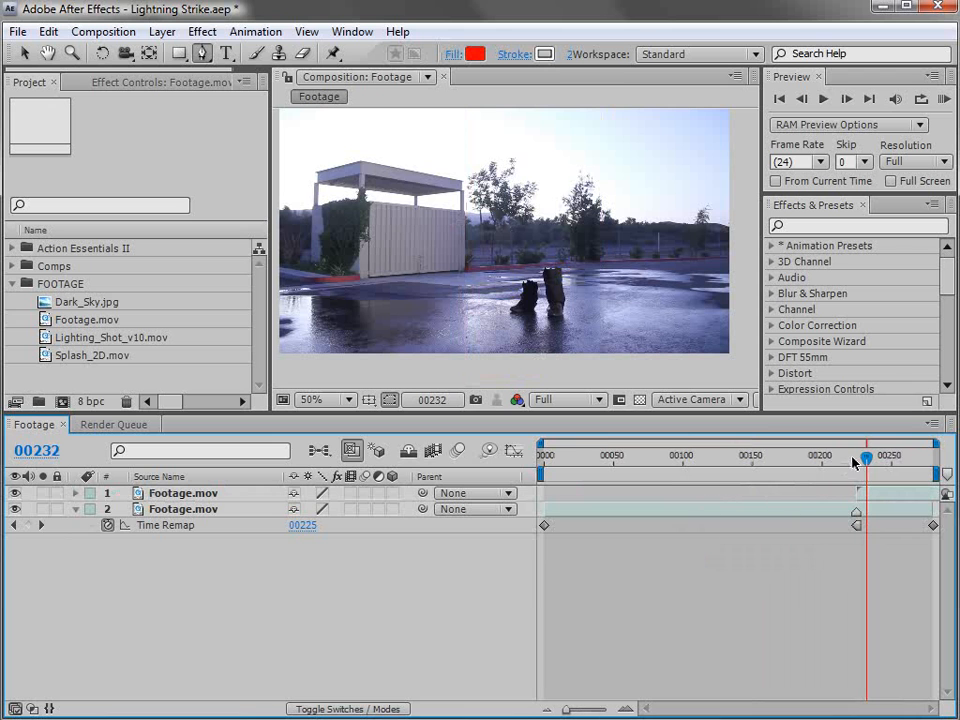
left_click_drag(789, 460, 765, 460)
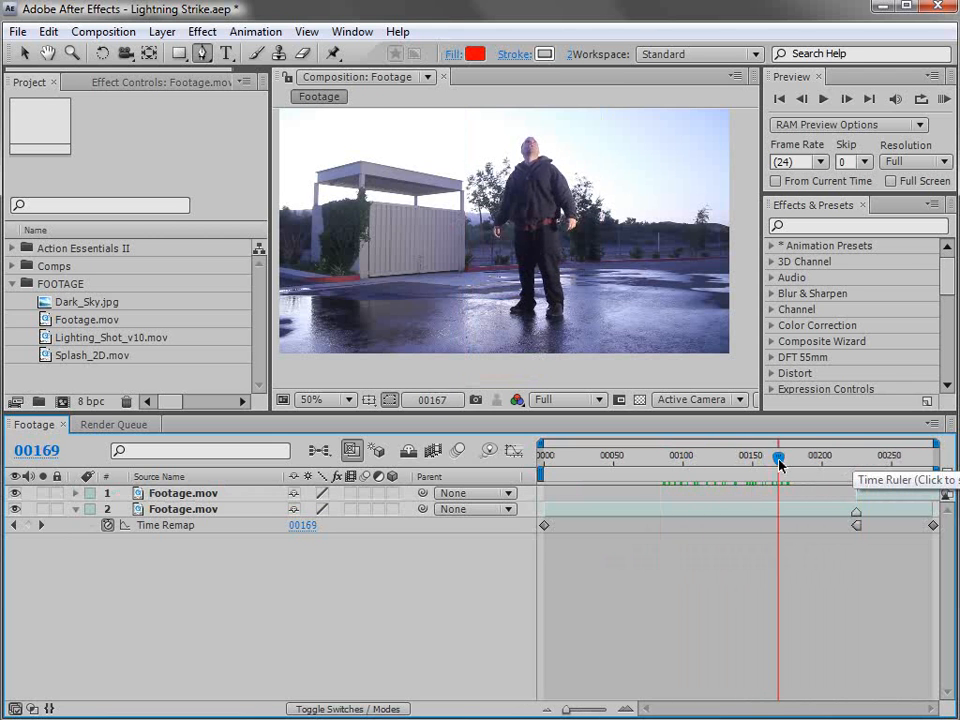
left_click(800, 460)
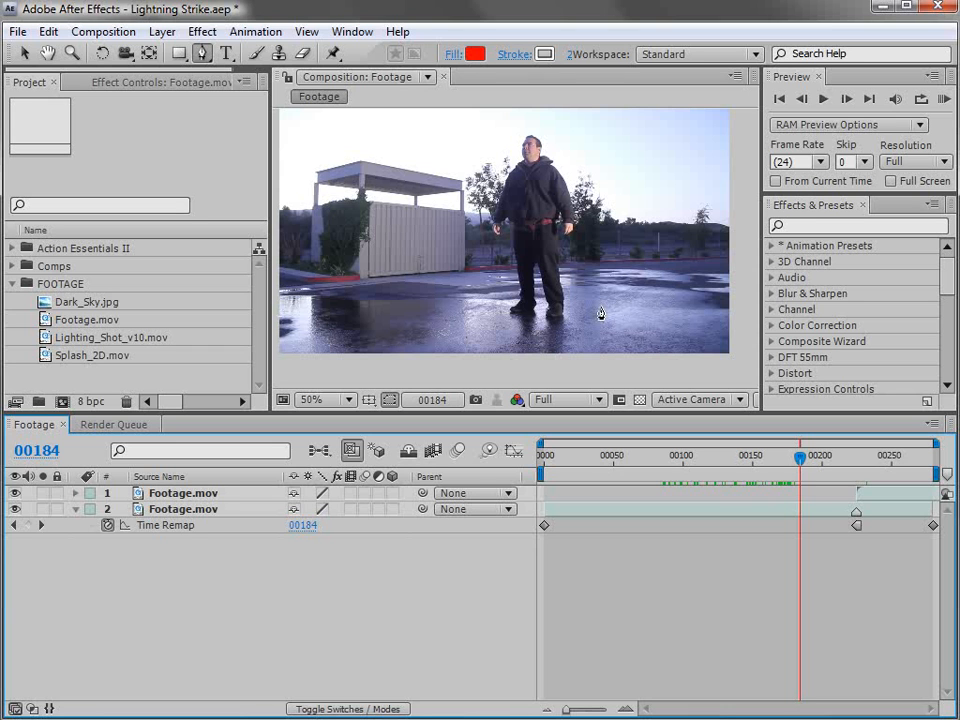
left_click_drag(857, 461, 929, 467)
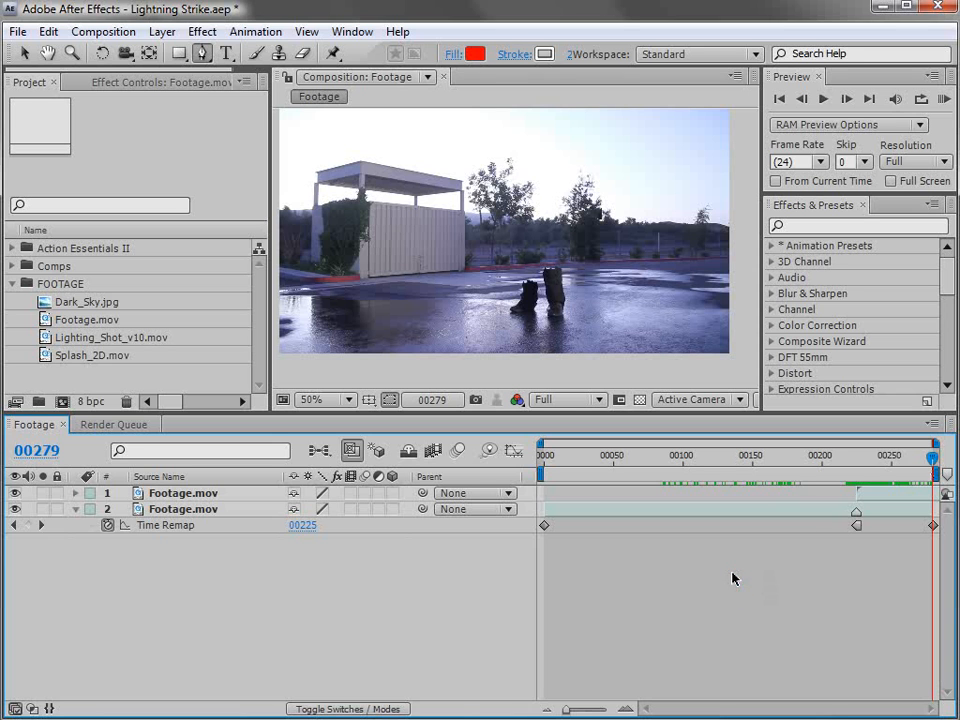
- Pre-compose both Footage.mov layers into a new composition named Footage, moving all attributes into it
left_click(24, 54)
left_click(180, 496)
left_click(122, 509)
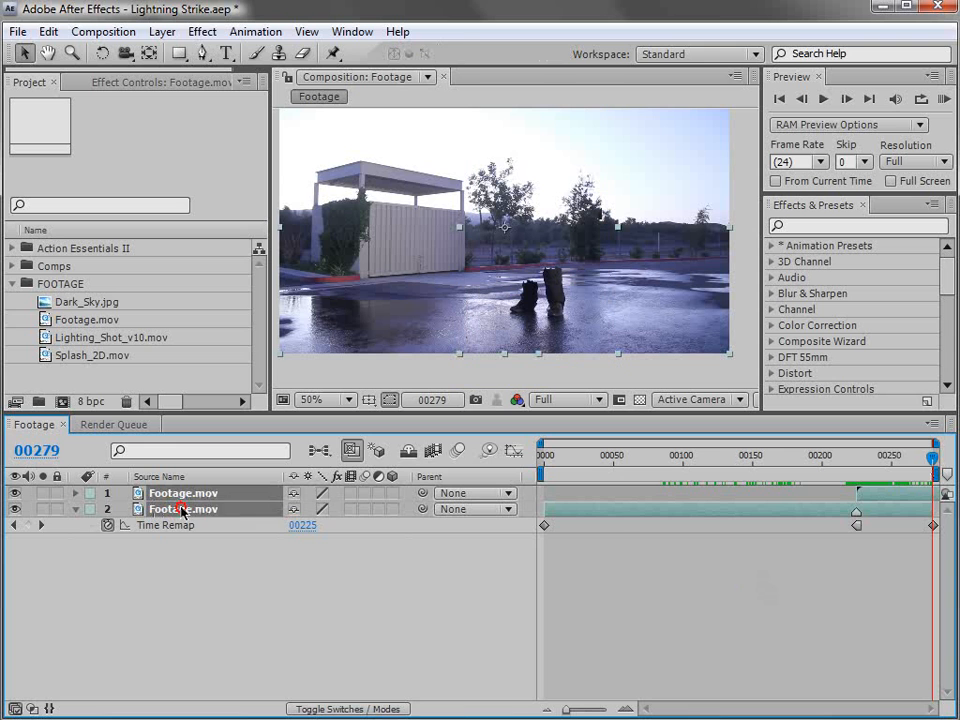
left_click(162, 31)
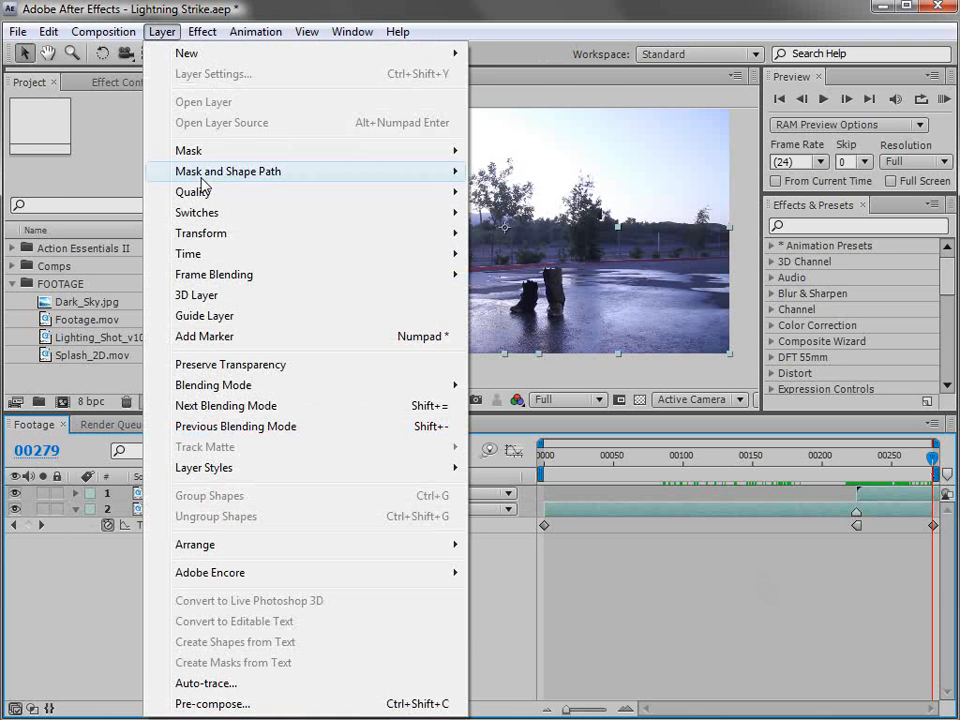
left_click(240, 705)
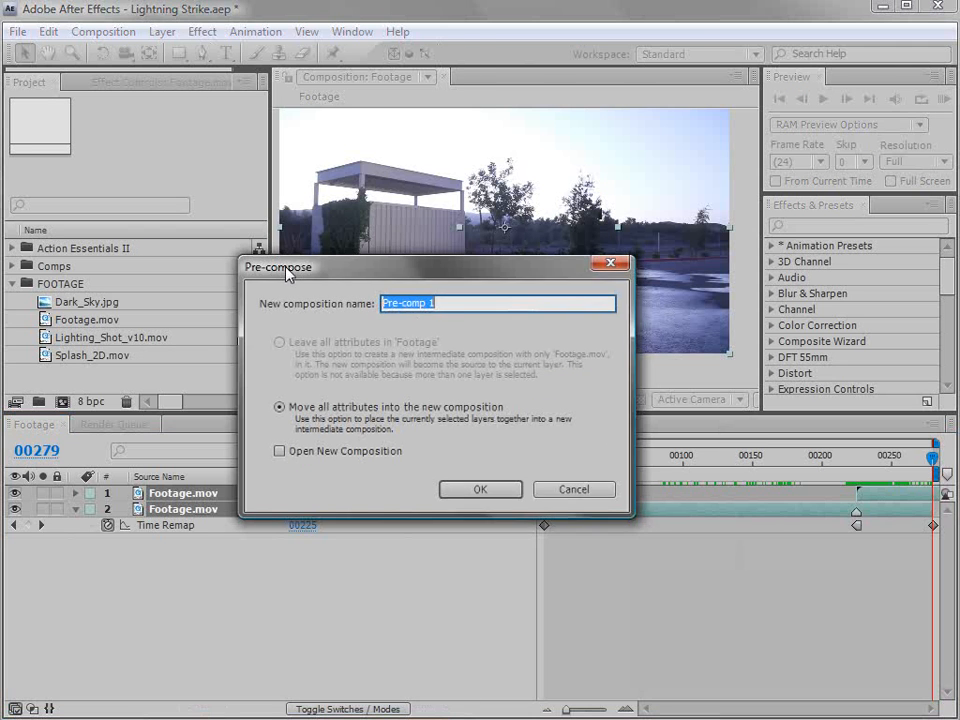
type("F")
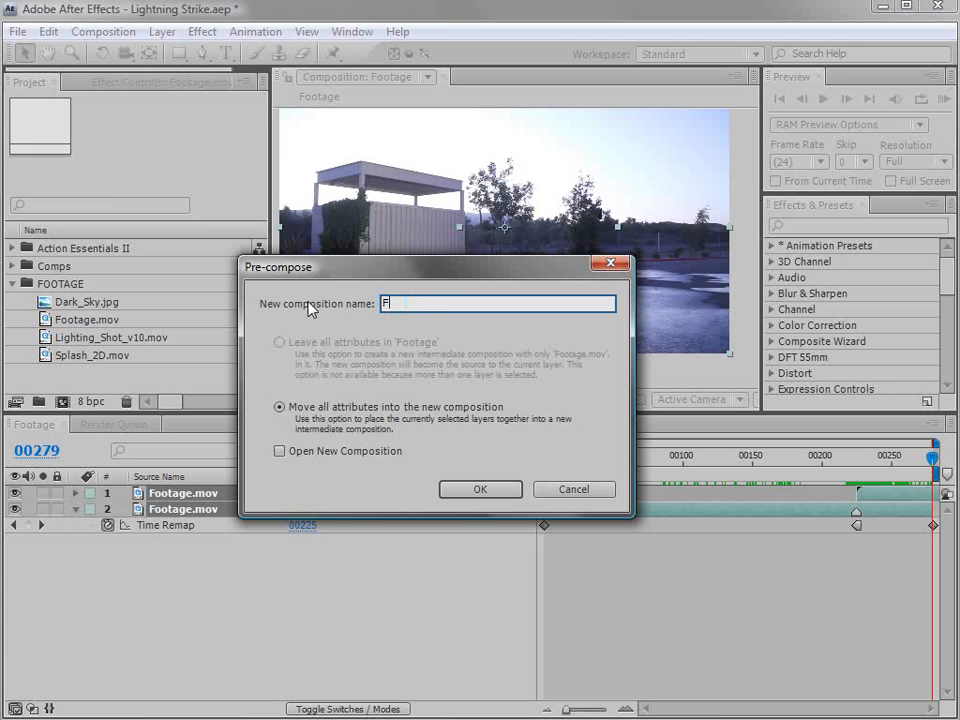
type("ootage")
left_click(476, 490)
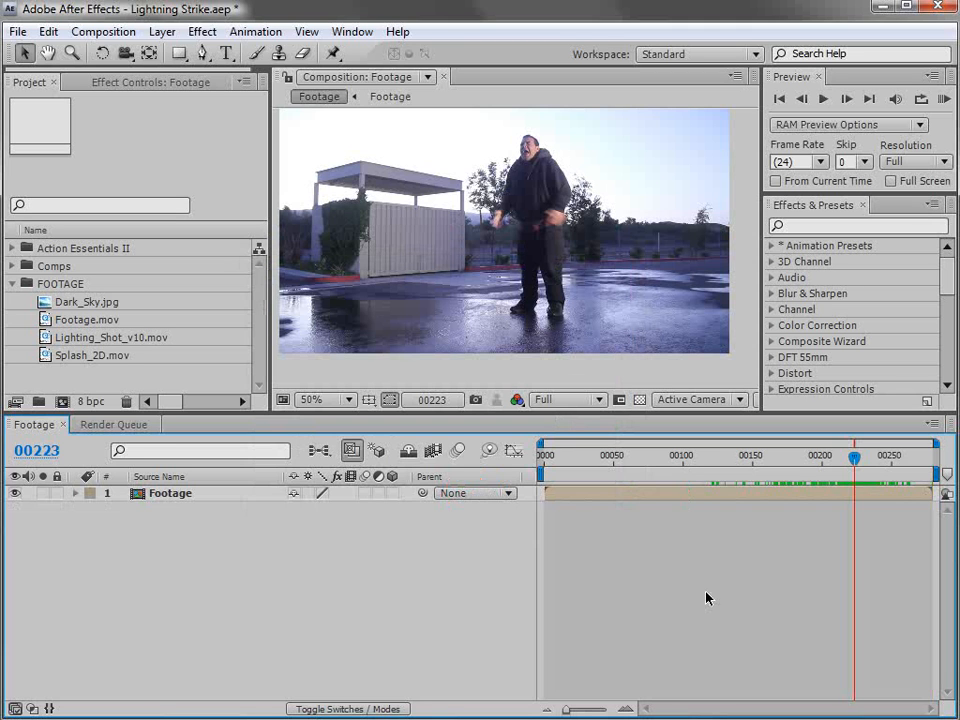
- Open the nested Footage composition and go to frame 72
double_click(712, 500)
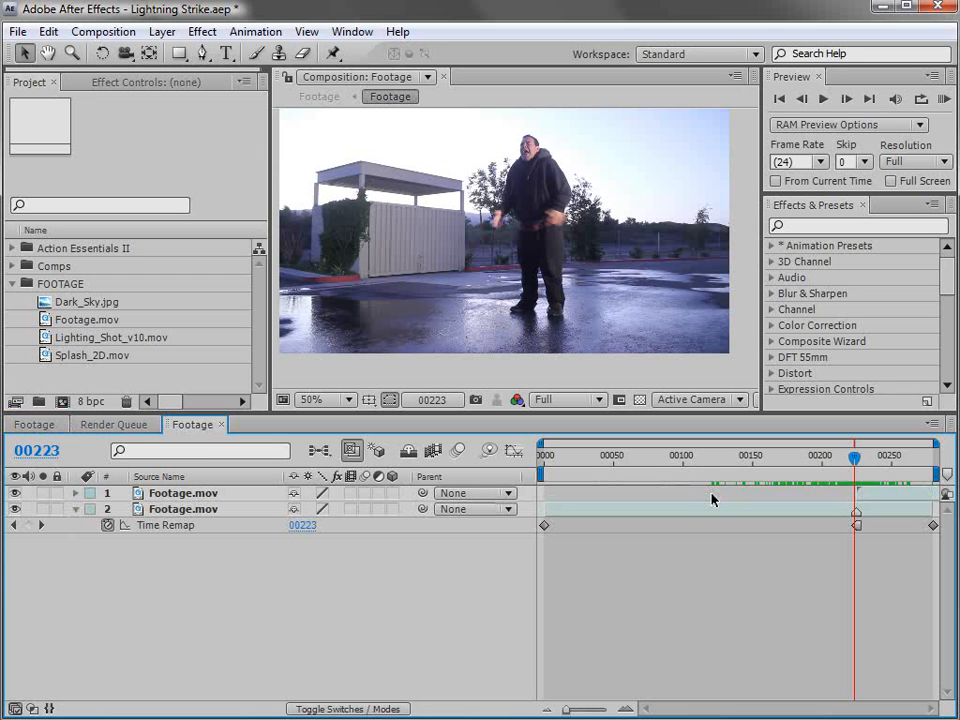
left_click(48, 53)
left_click_drag(424, 214, 440, 239)
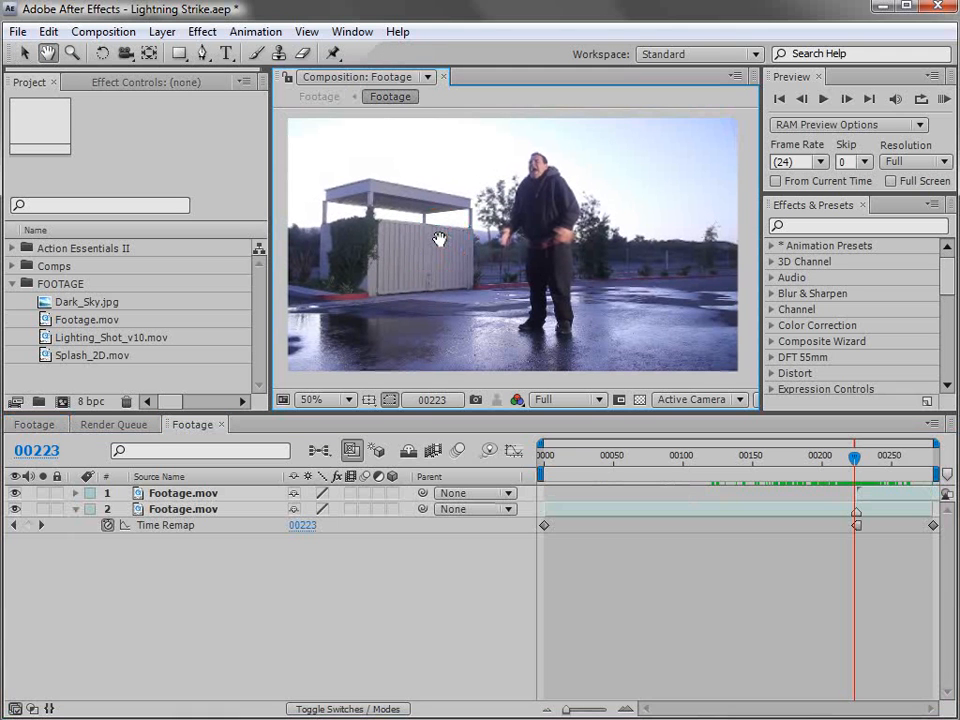
left_click(643, 466)
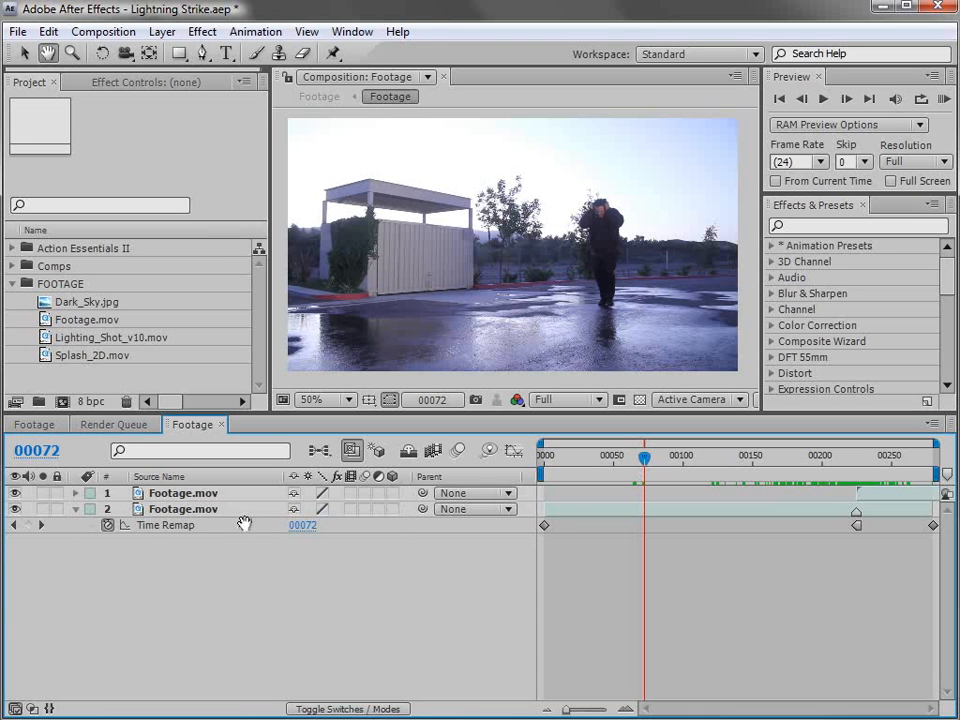
- Add an adjustment layer above both Footage.mov layers and apply the Curves effect to it
key("v")
left_click(163, 31)
mouse_move(170, 54)
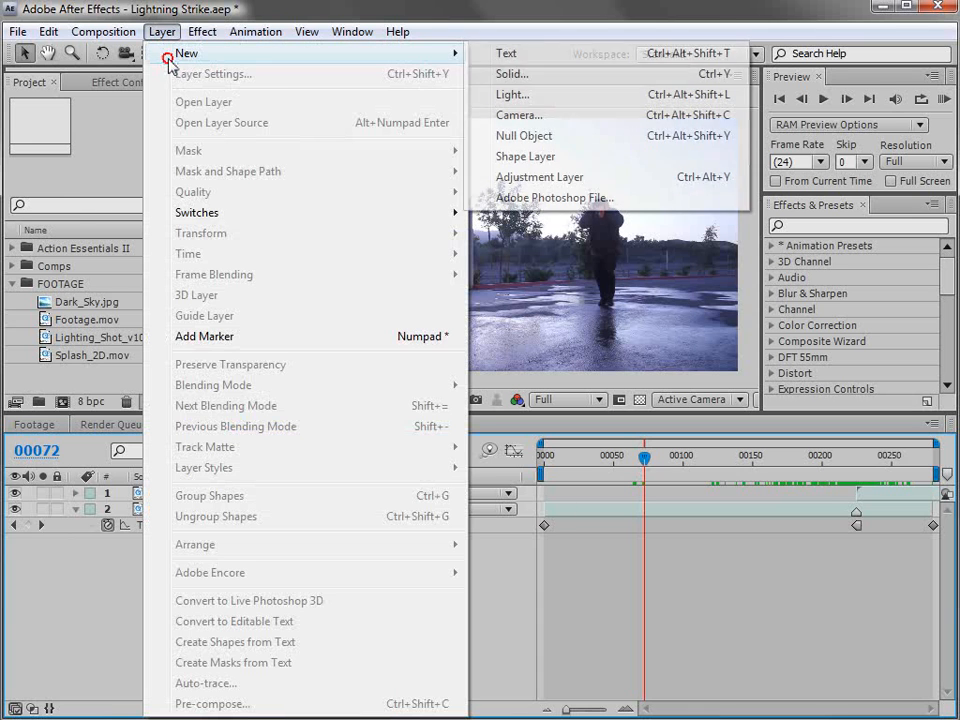
left_click(554, 184)
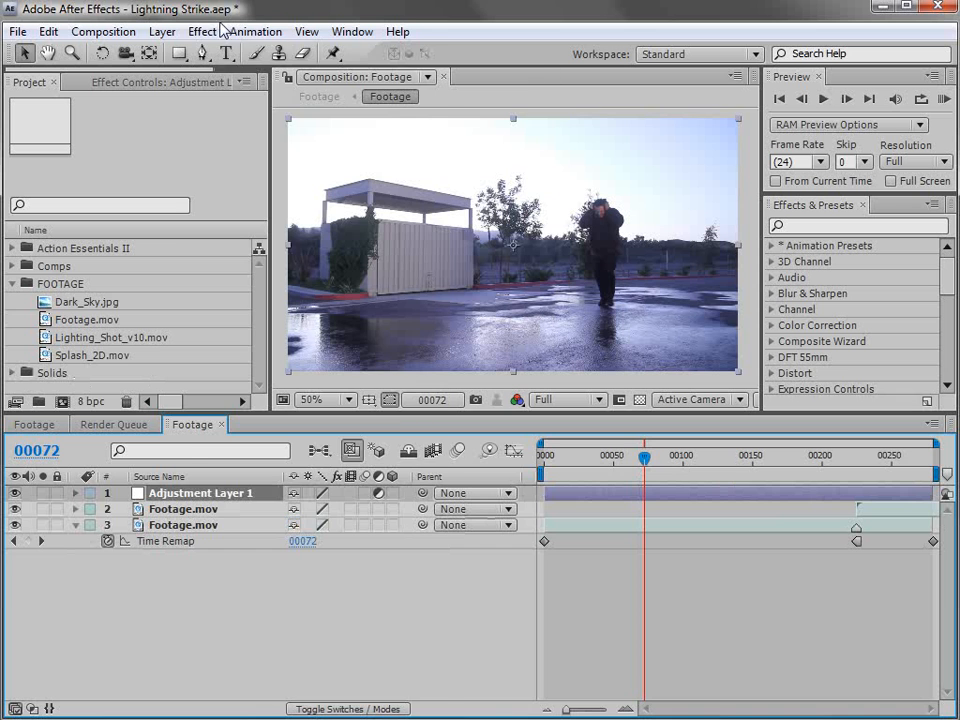
left_click(206, 31)
mouse_move(204, 205)
left_click(491, 514)
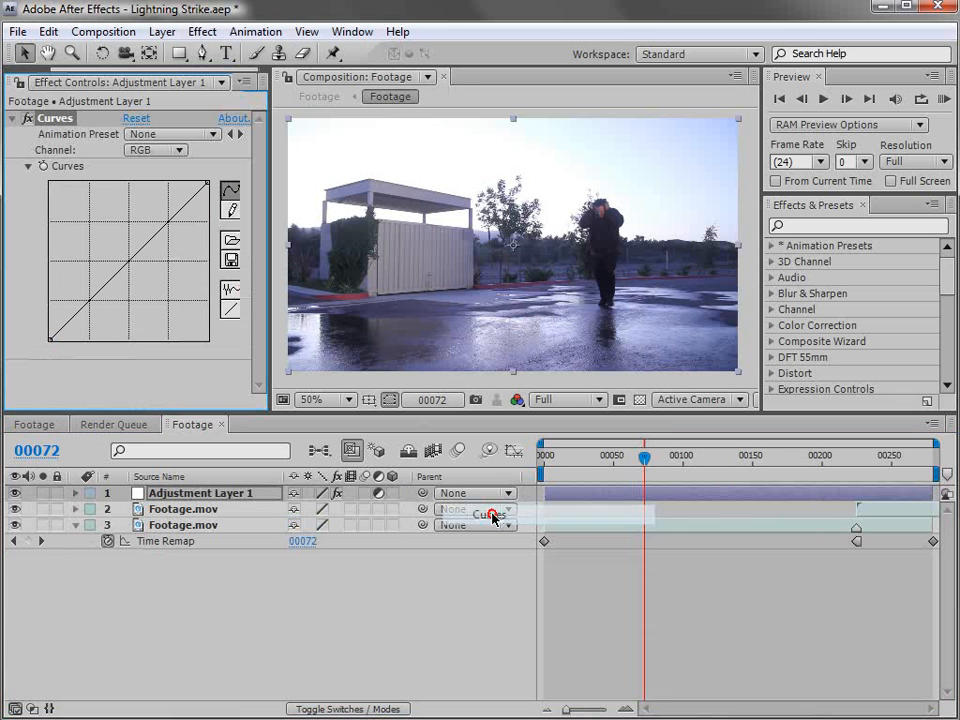
- Draw a closed six-point Pen mask on the adjustment layer around the darker sky in the upper-right part of the shot
key("h")
left_click_drag(596, 247, 511, 265)
key("g")
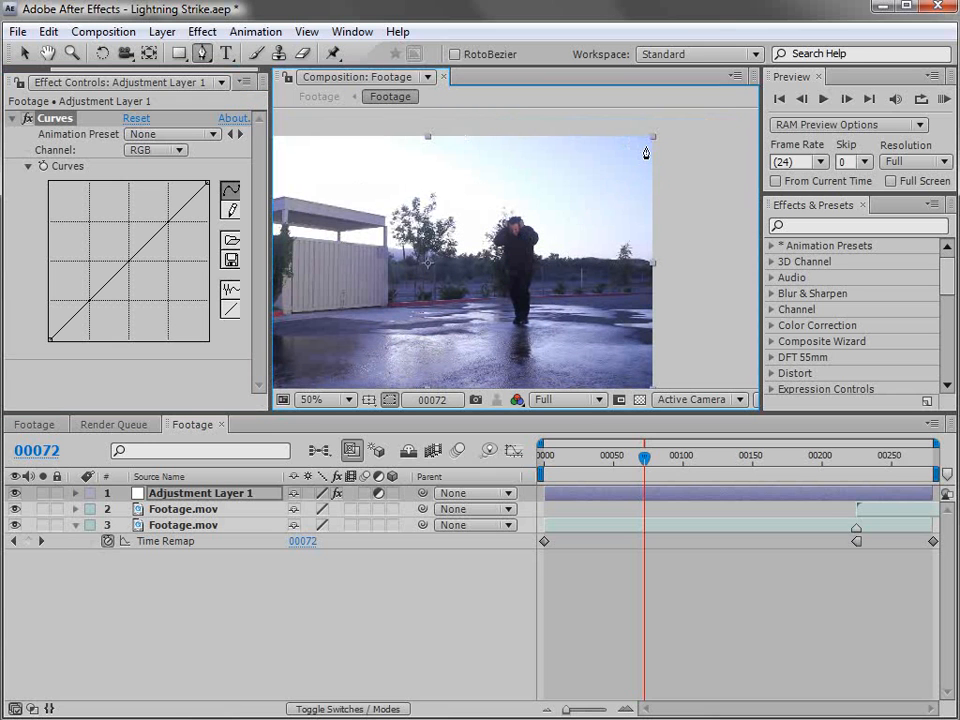
key("comma")
left_click(514, 152)
left_click_drag(457, 198, 478, 210)
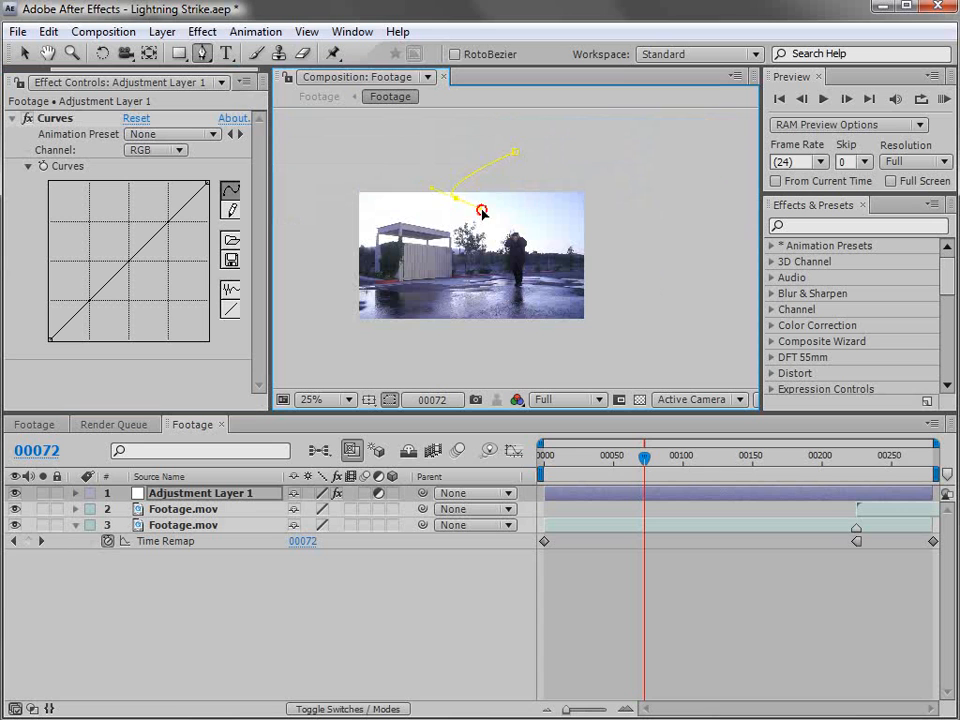
left_click_drag(568, 259, 588, 261)
left_click(664, 257)
left_click(684, 162)
left_click(604, 132)
left_click(514, 152)
key("v")
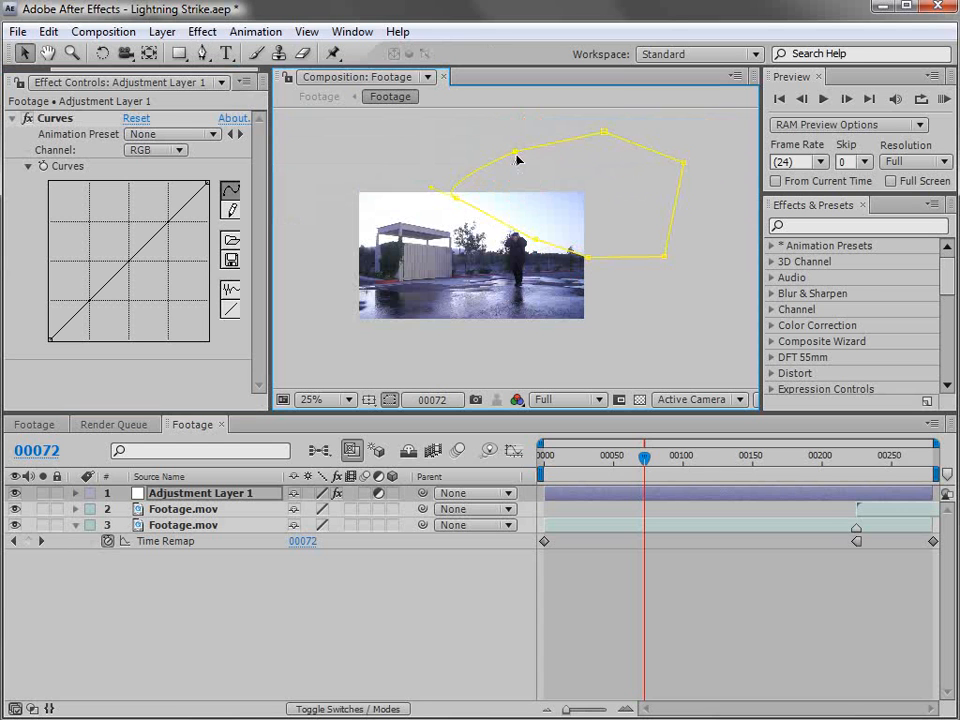
- Brighten the masked sky by raising the middle of the RGB curve, and set the mask feather to 74 pixels
key("period")
left_click_drag(124, 258, 107, 244)
key("f")
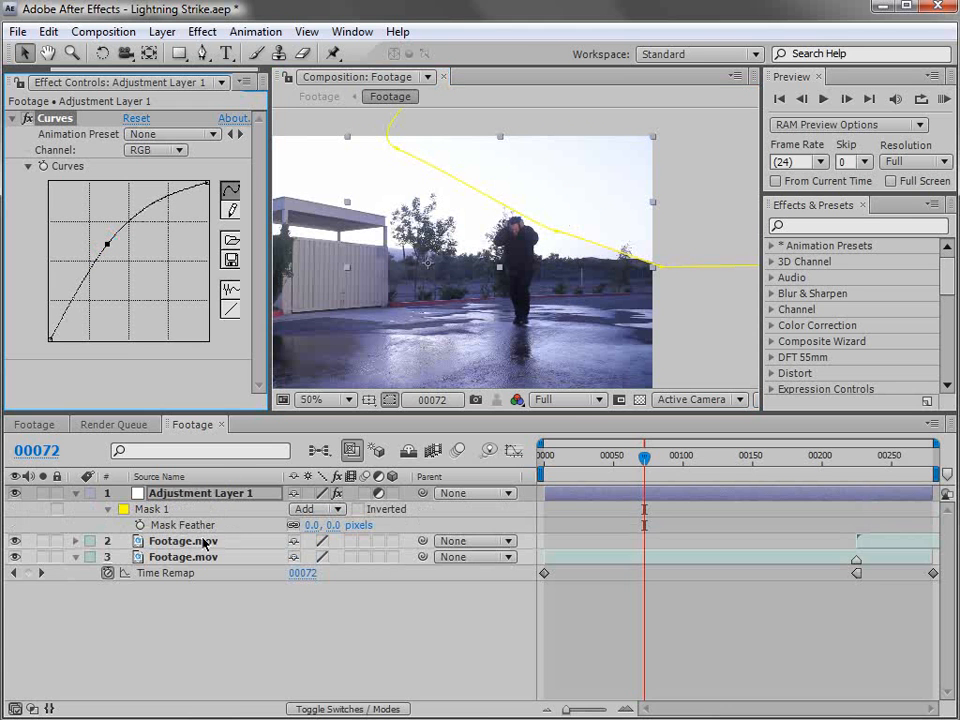
left_click_drag(332, 526, 404, 525)
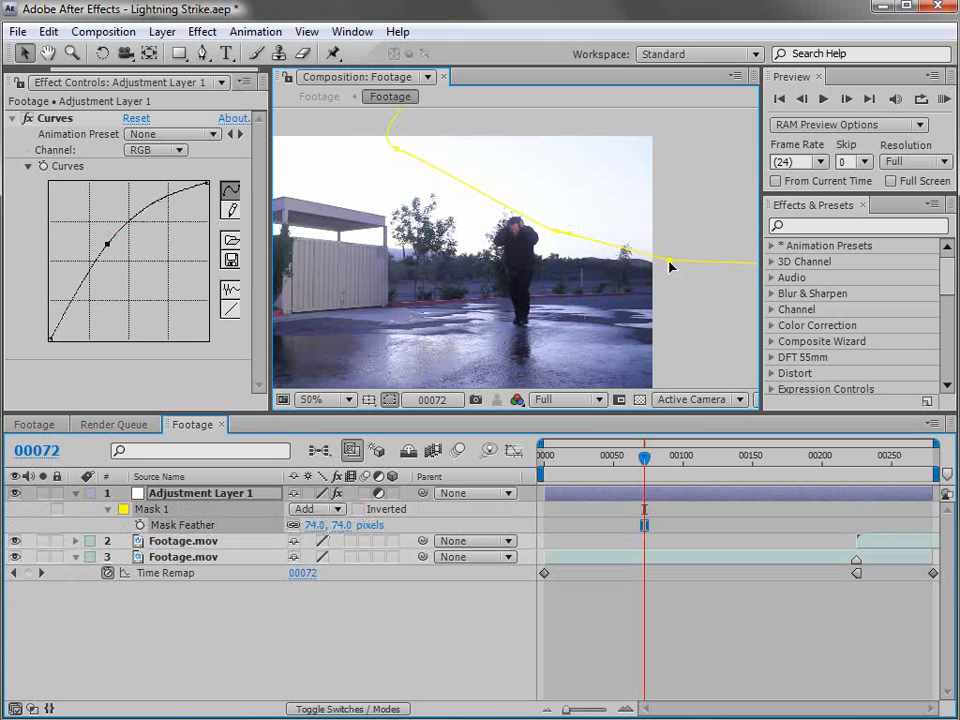
- Move the mask's left vertex up to clear the man's head at frame 145, and check the mask through frame 174
left_click_drag(703, 465, 745, 467)
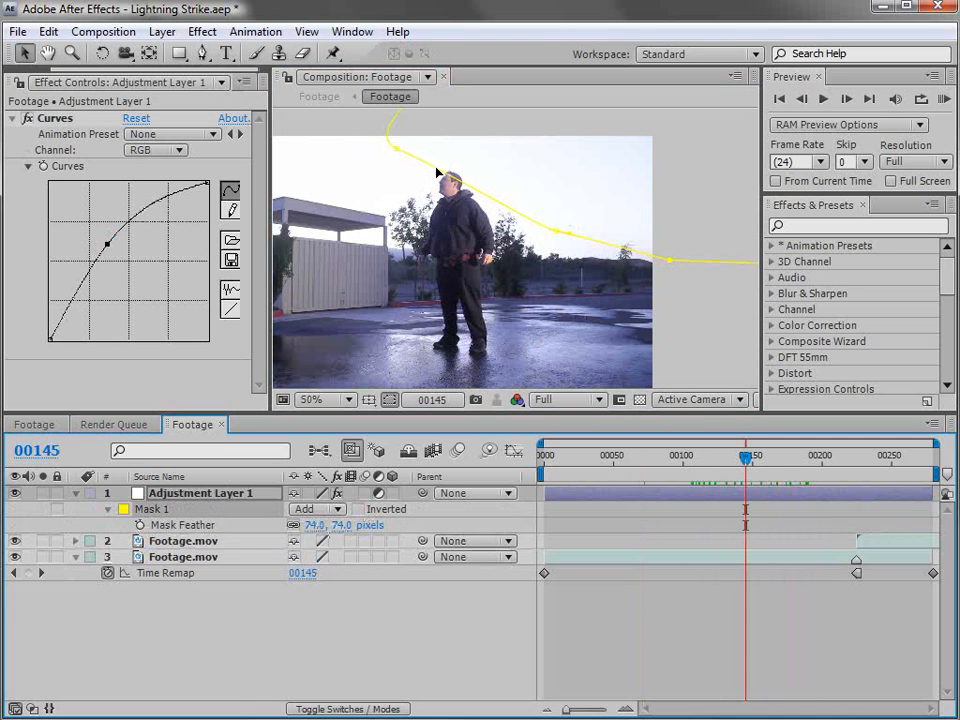
left_click_drag(400, 152, 415, 143)
left_click_drag(754, 476, 785, 476)
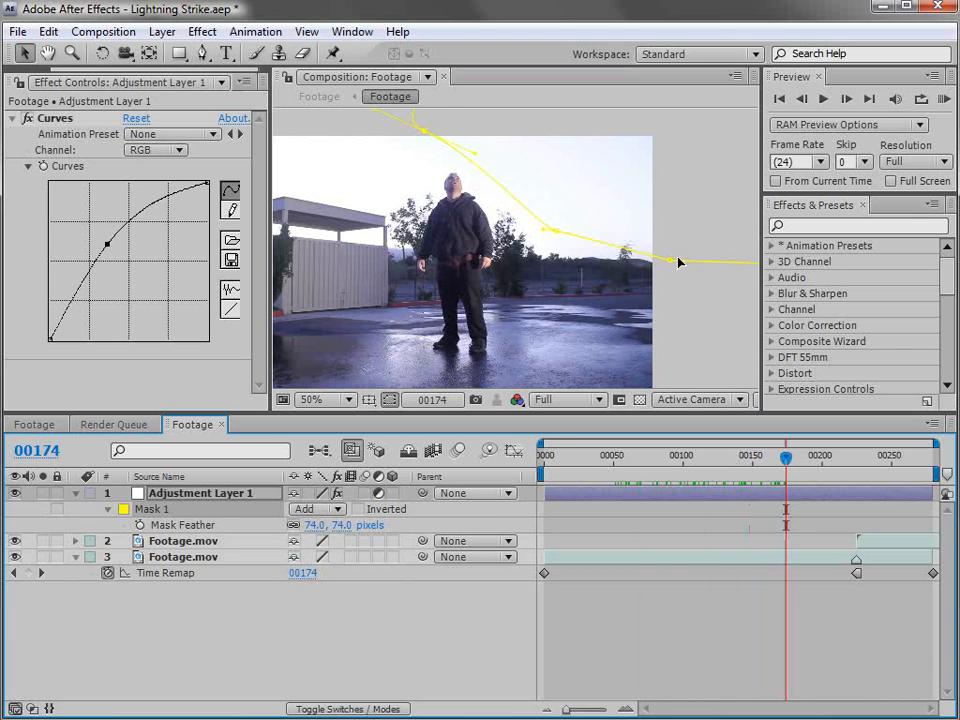
- Close the nested composition and return to the main Footage composition
key("Home")
left_click(221, 424)
left_click(35, 424)
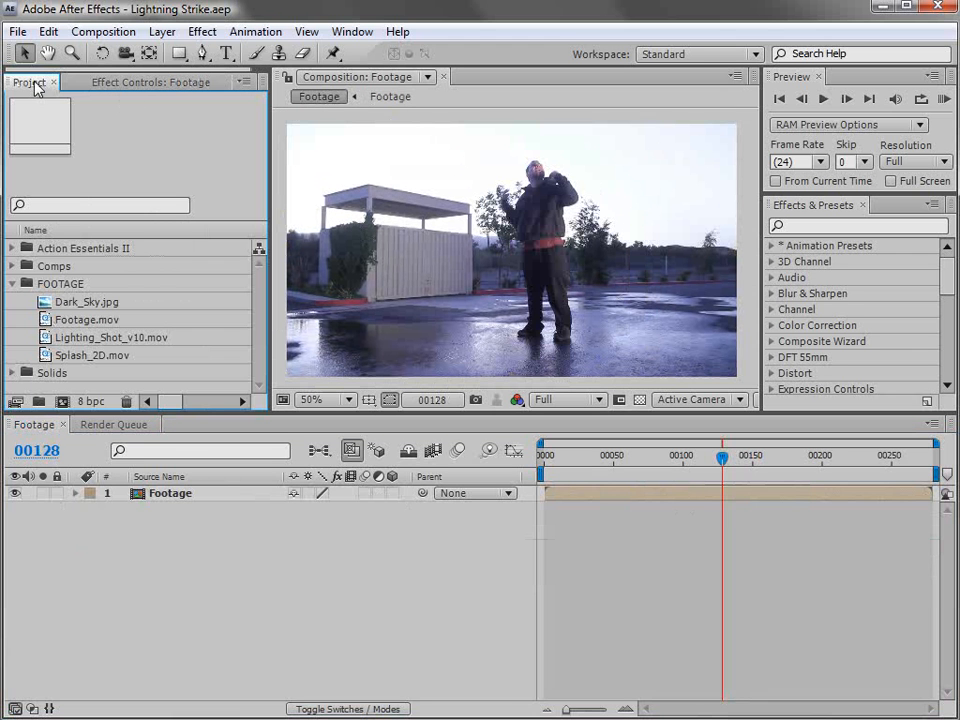
- Preview Dark_Sky.jpg and place it in the composition below the Footage layer
double_click(47, 303)
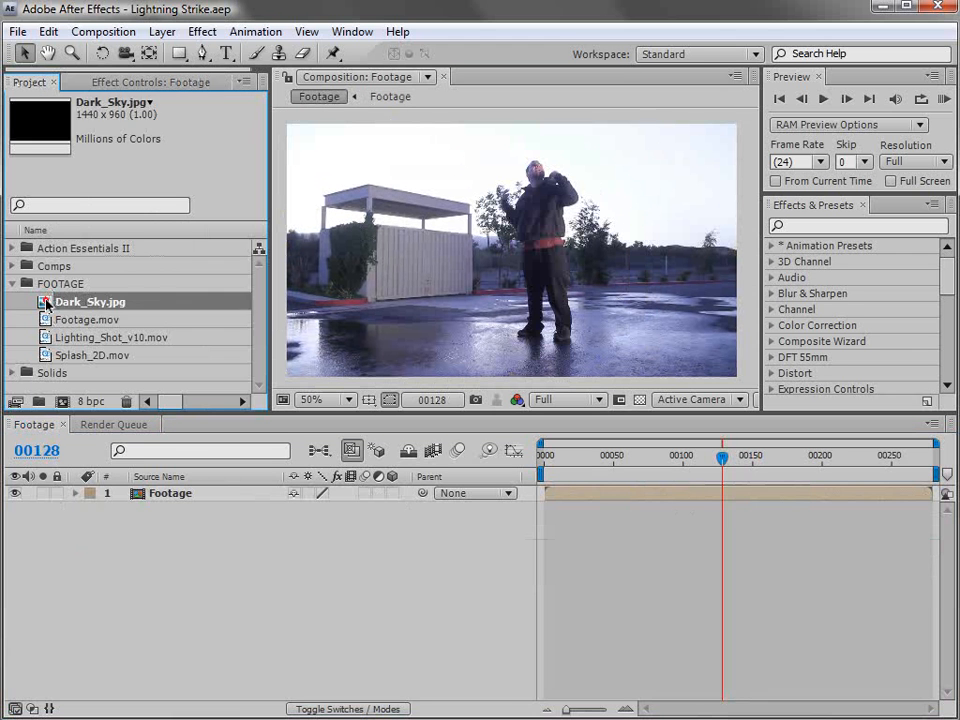
scroll(471, 255, "down", 4)
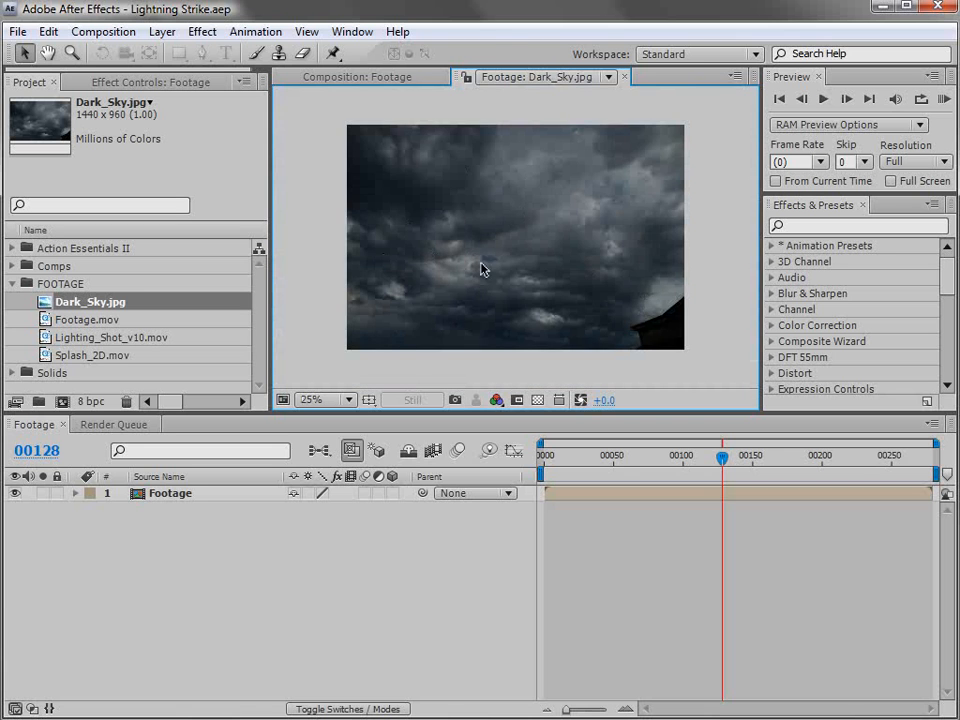
left_click(338, 78)
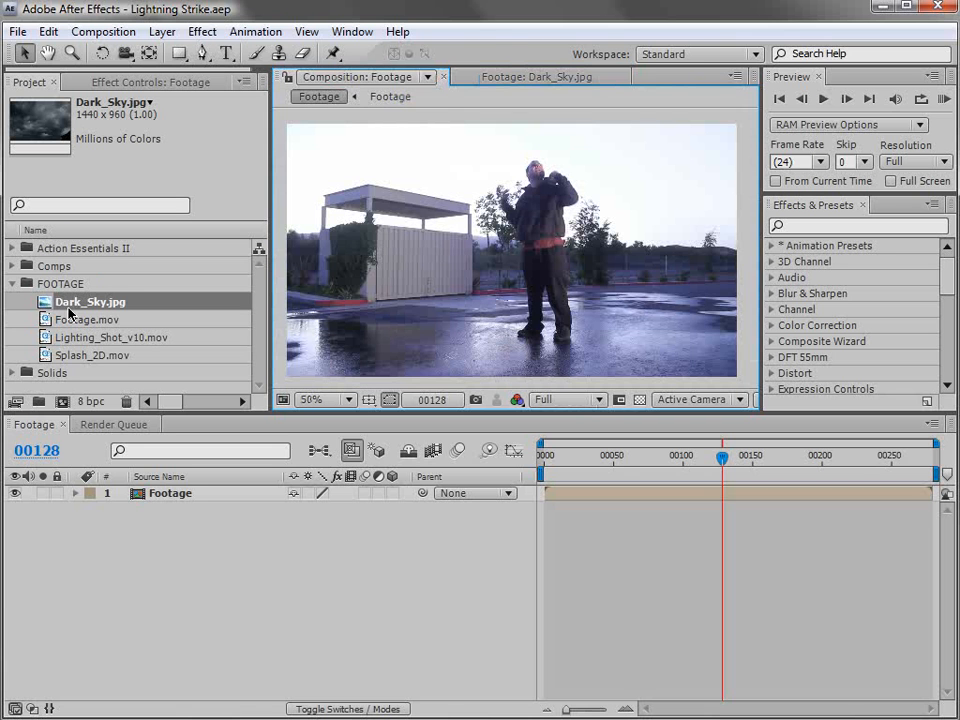
left_click_drag(45, 305, 162, 512)
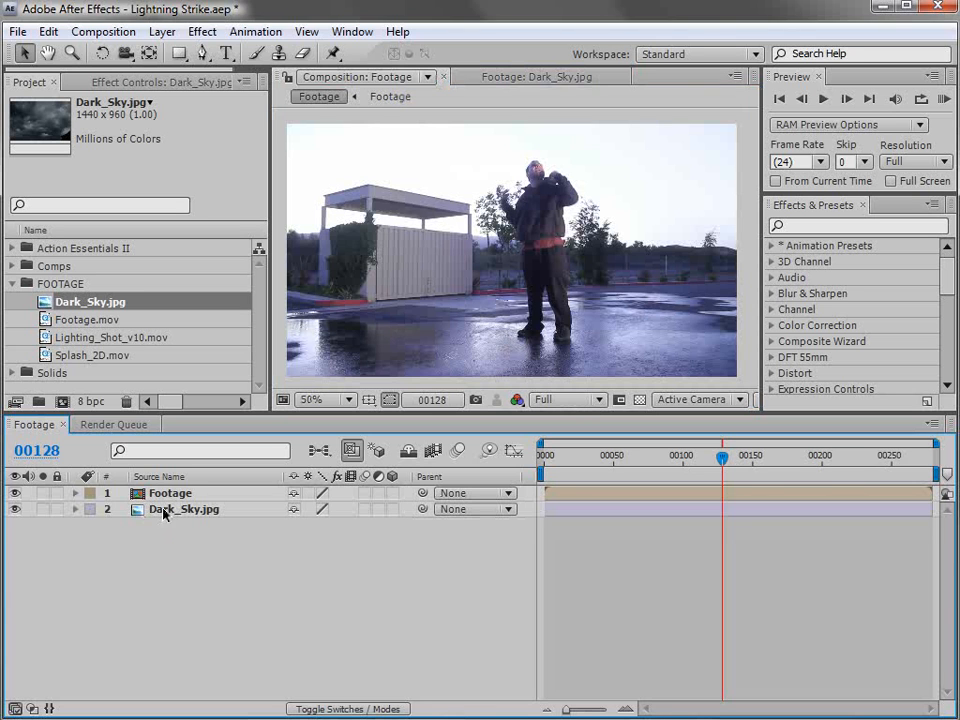
- Duplicate the Footage layer and set the lower copy's track matte to Luma Inverted Matte
left_click(163, 495)
key("ctrl+d")
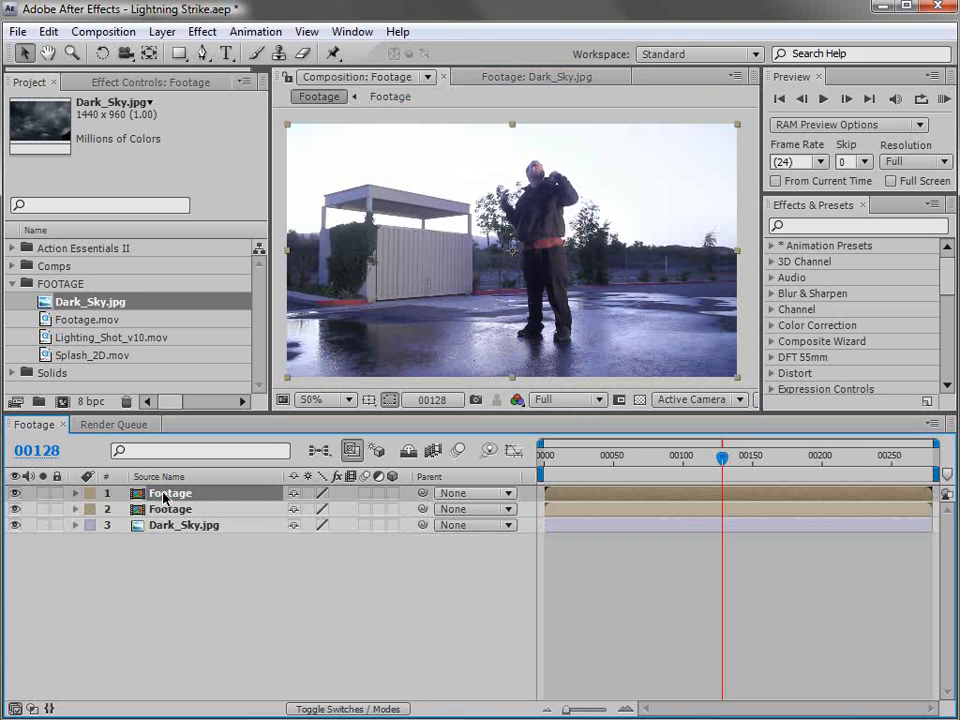
left_click(163, 512)
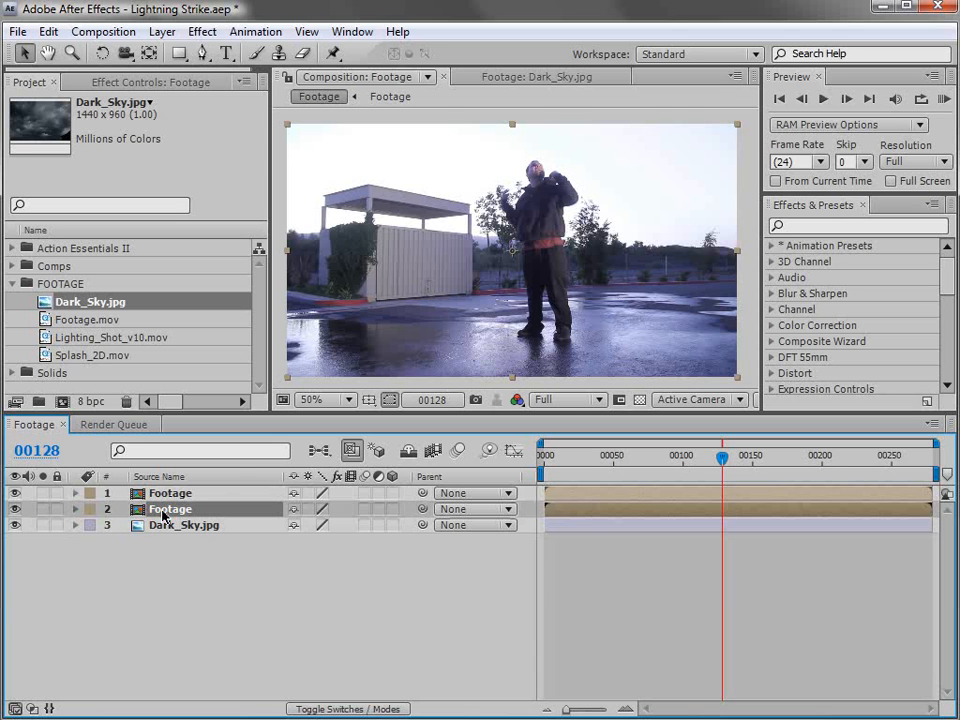
left_click(355, 708)
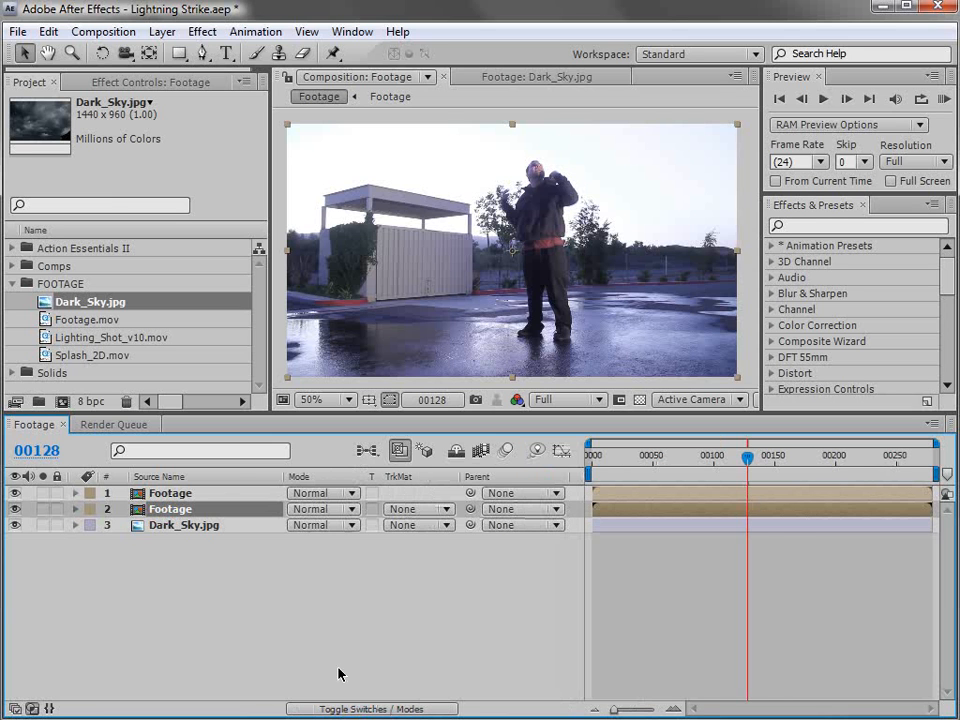
left_click(418, 509)
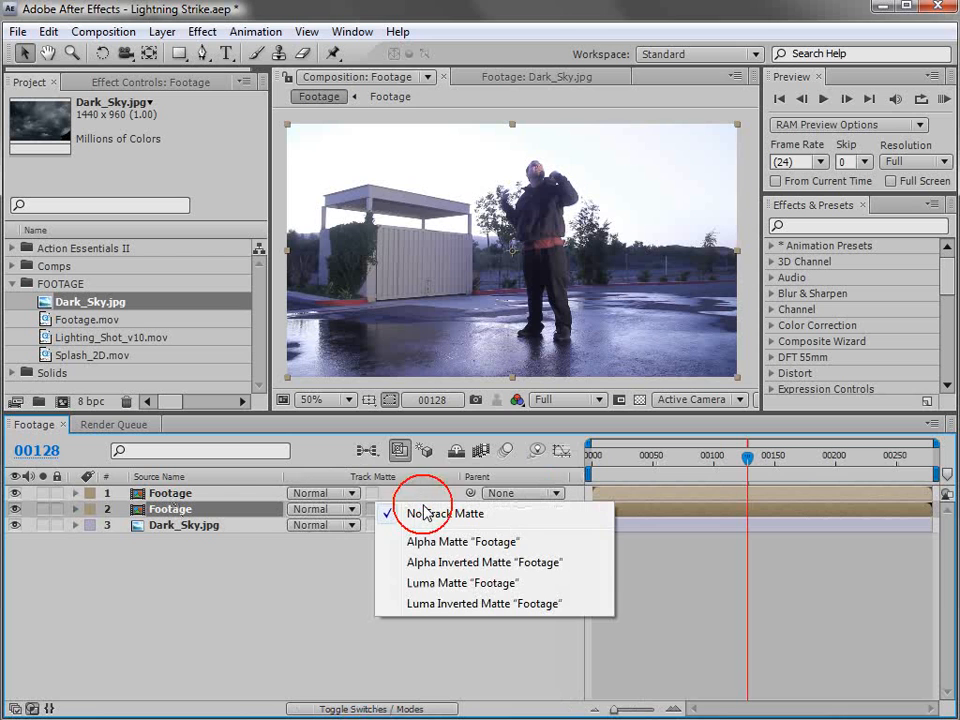
left_click(443, 604)
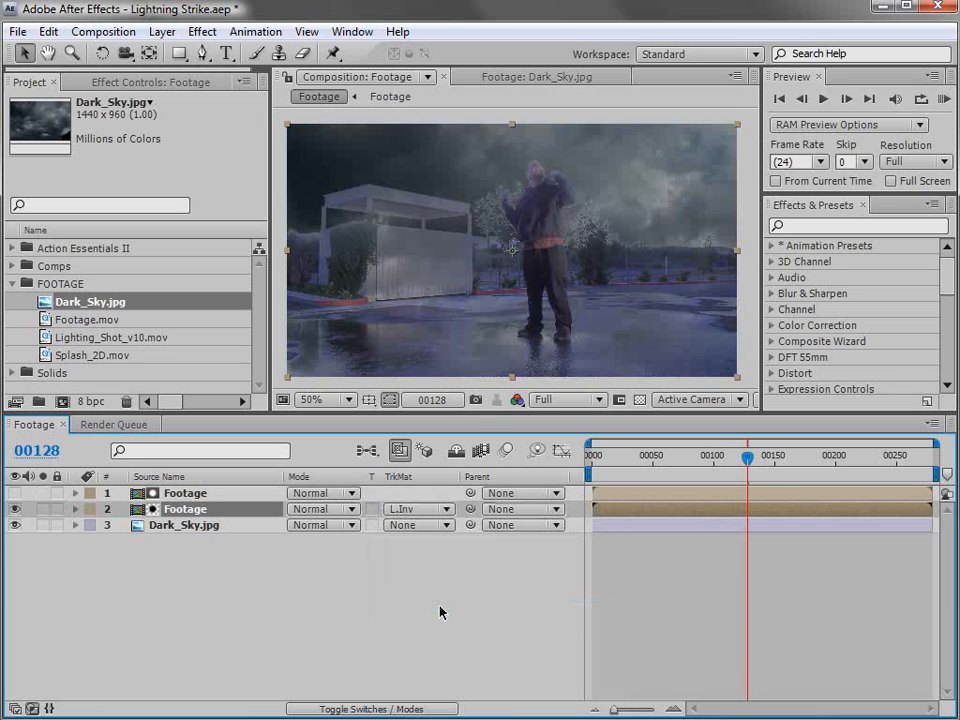
- Hide the Dark_Sky.jpg layer and rename the top Footage layer as Matte
left_click(440, 612)
left_click(15, 526)
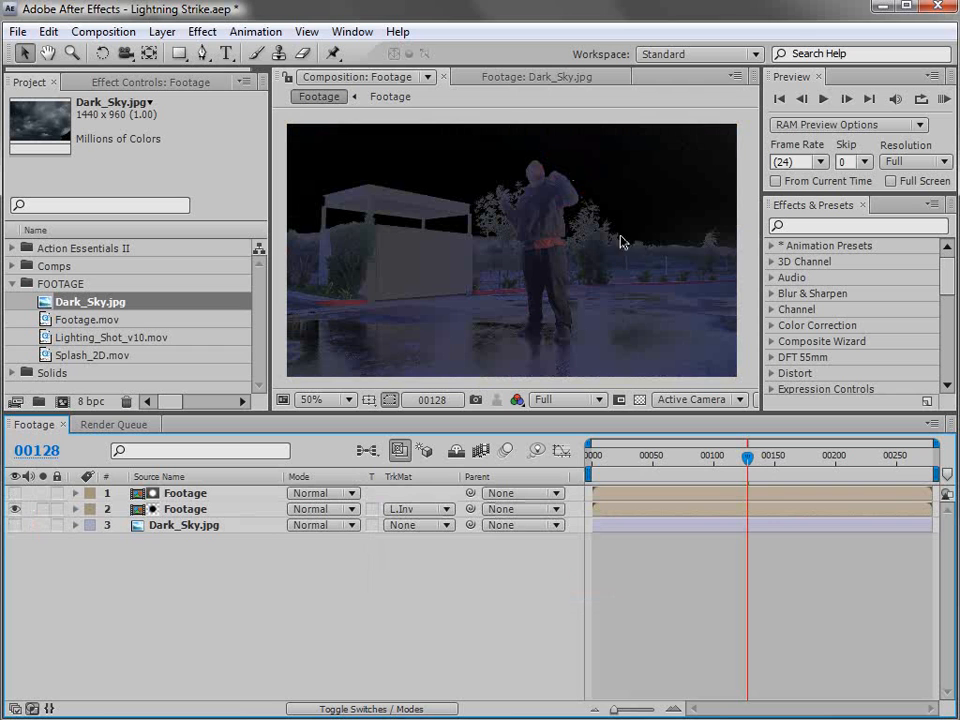
left_click(185, 493)
key("Return")
type("Matte")
key("Return")
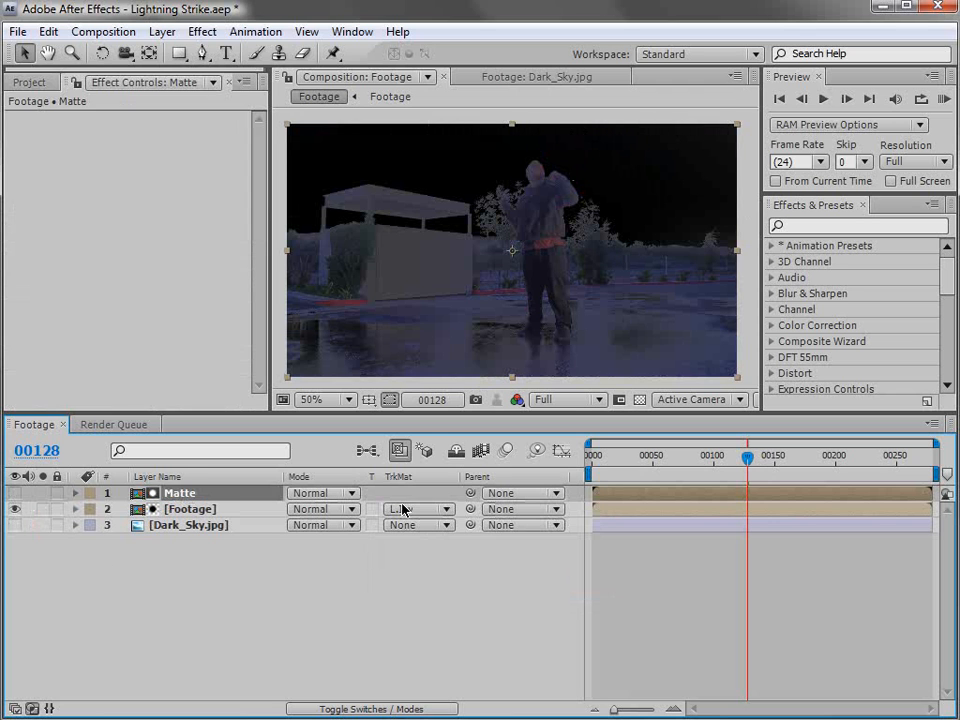
- Pre-compose the Matte layer as Matte with all attributes moved into the new composition, and have the new composition opened
left_click(161, 32)
left_click(212, 704)
type("Matte")
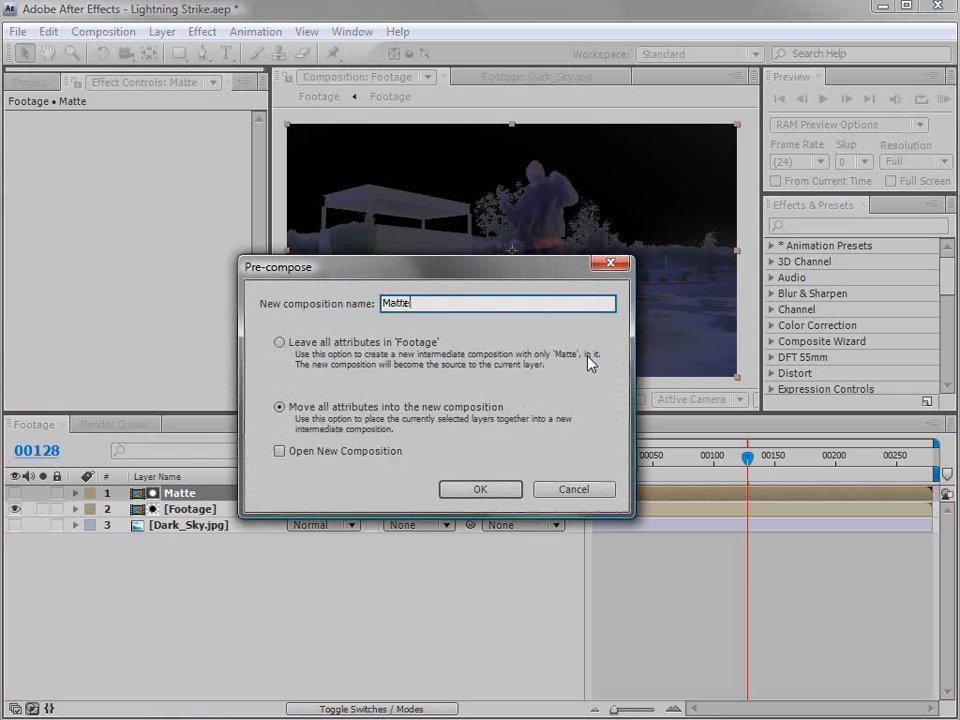
left_click(299, 407)
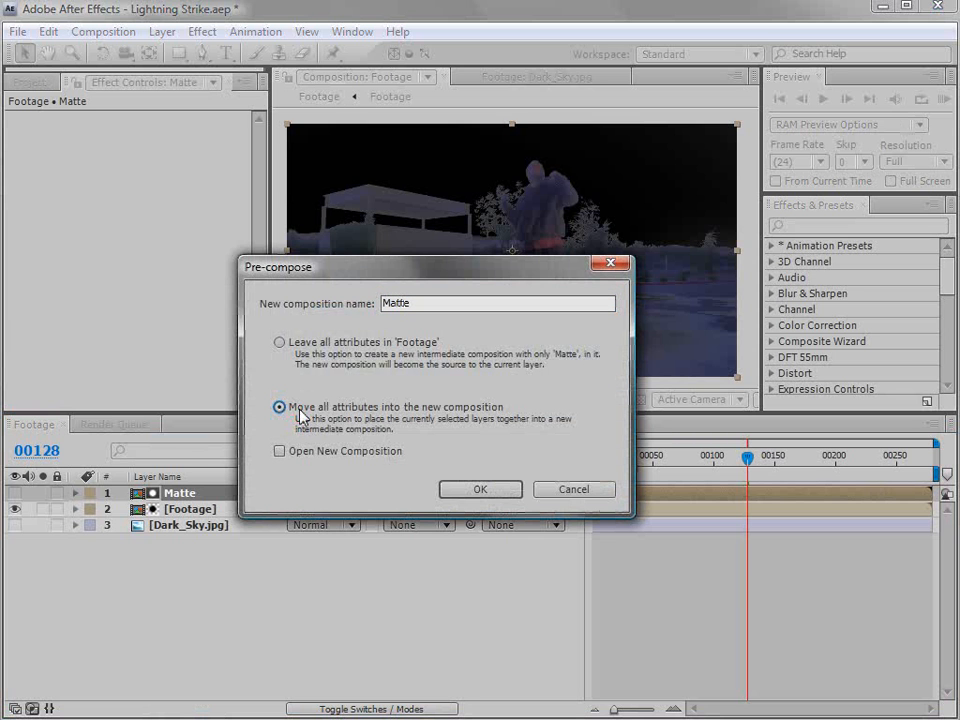
left_click(281, 452)
left_click(473, 490)
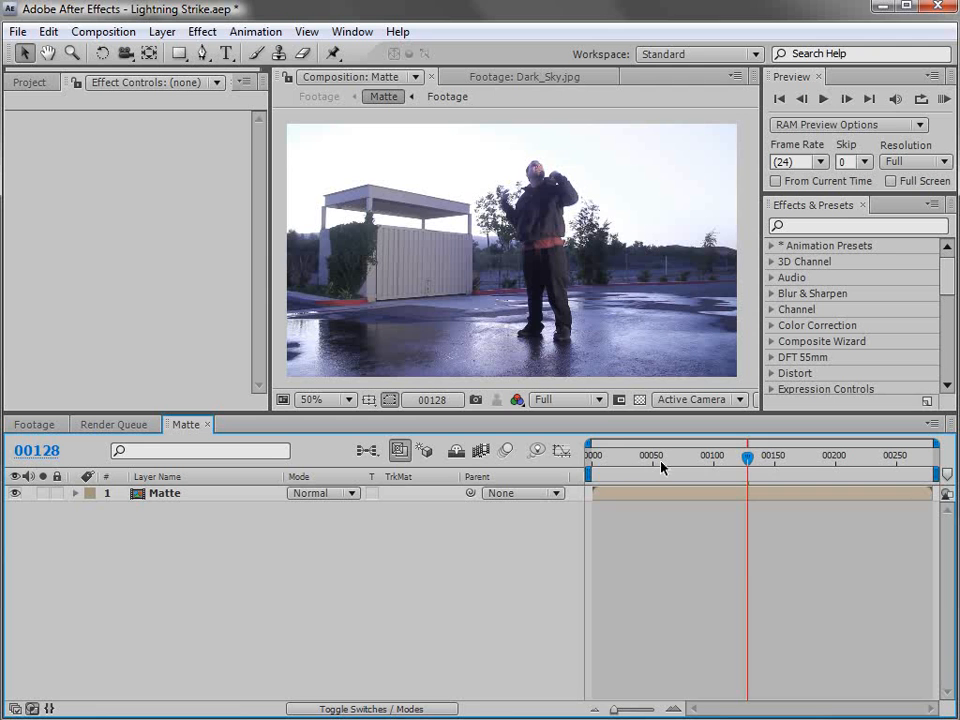
- Apply the Tint effect and the Levels effect to the Matte layer in the Matte composition
left_click(600, 462)
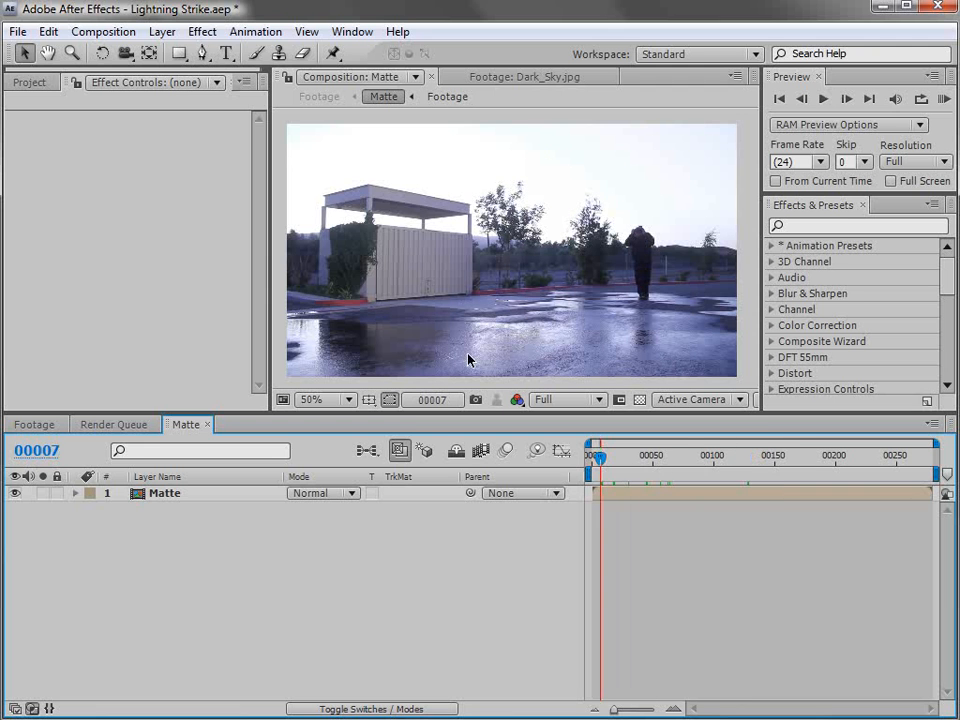
left_click(433, 238)
left_click(202, 31)
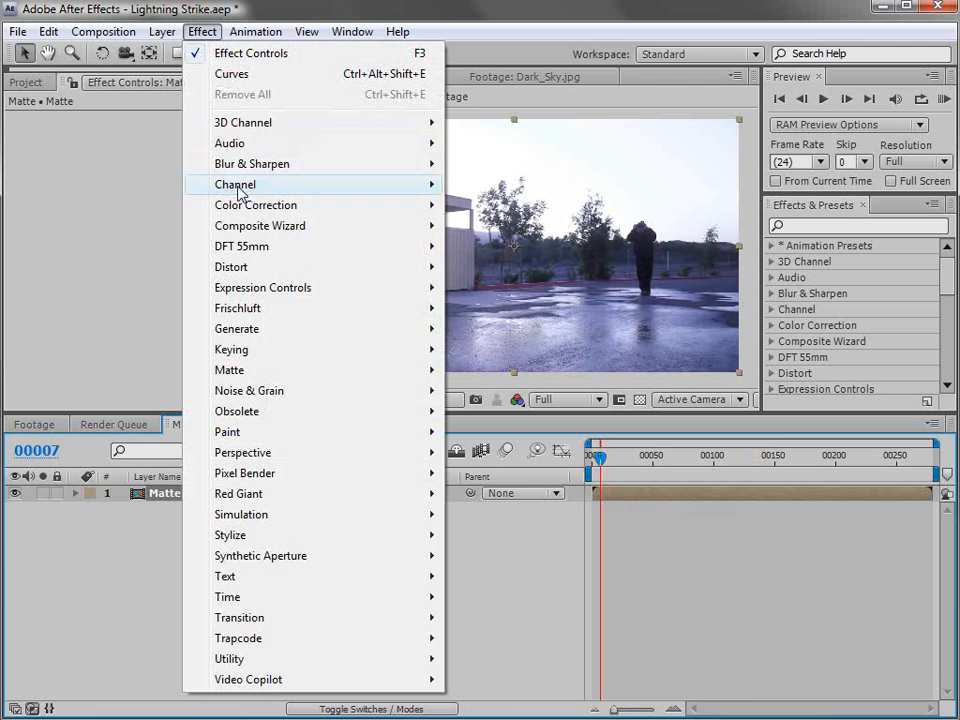
left_click(344, 210)
left_click(486, 719)
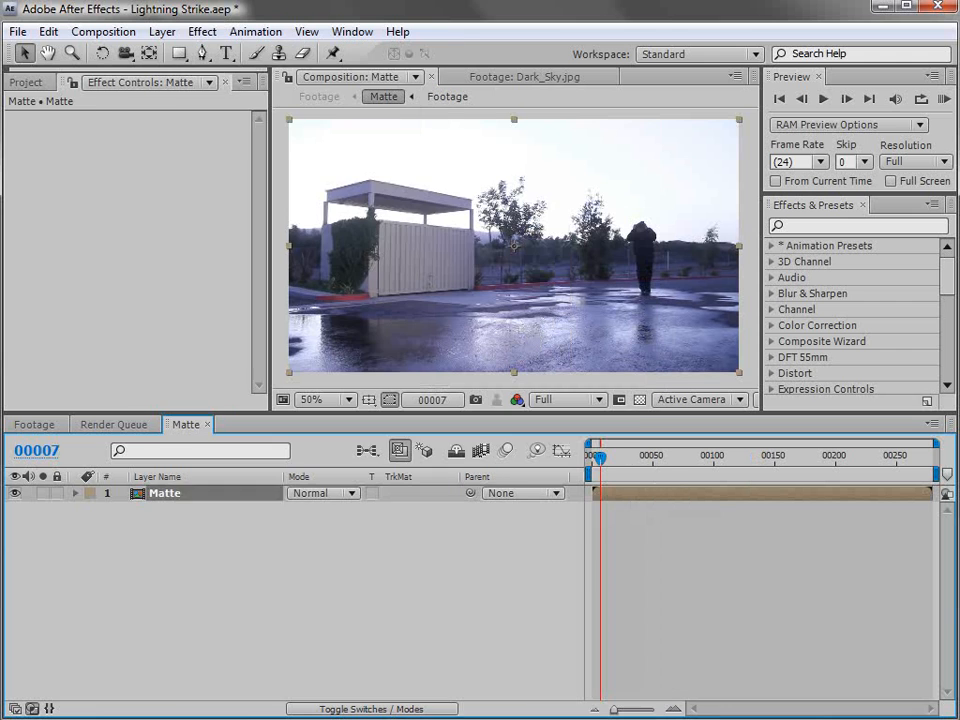
left_click(204, 33)
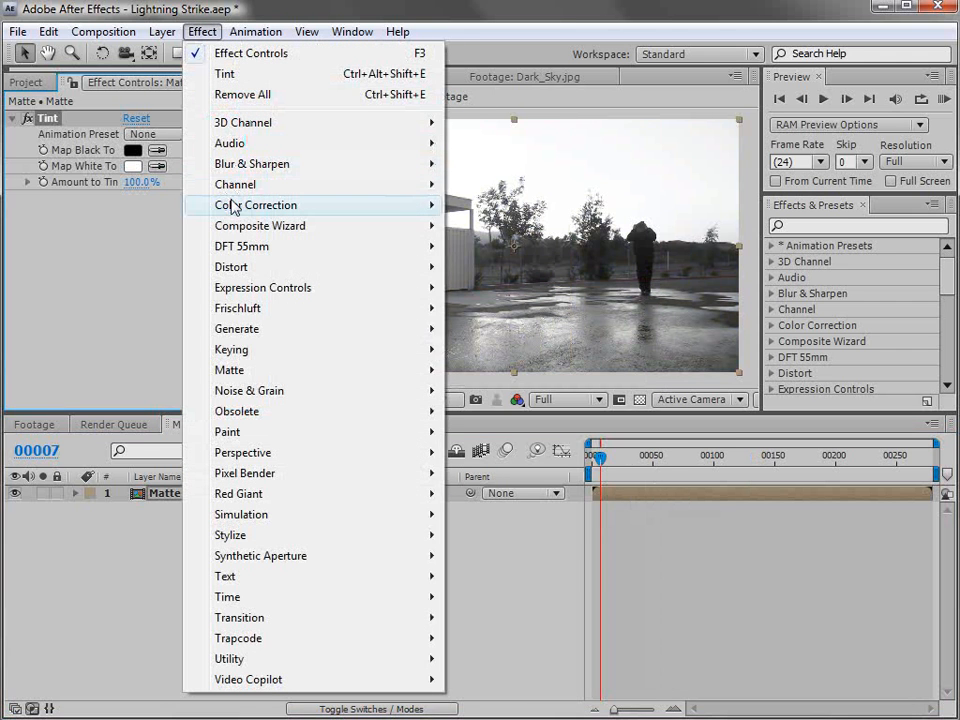
mouse_move(232, 205)
left_click(513, 638)
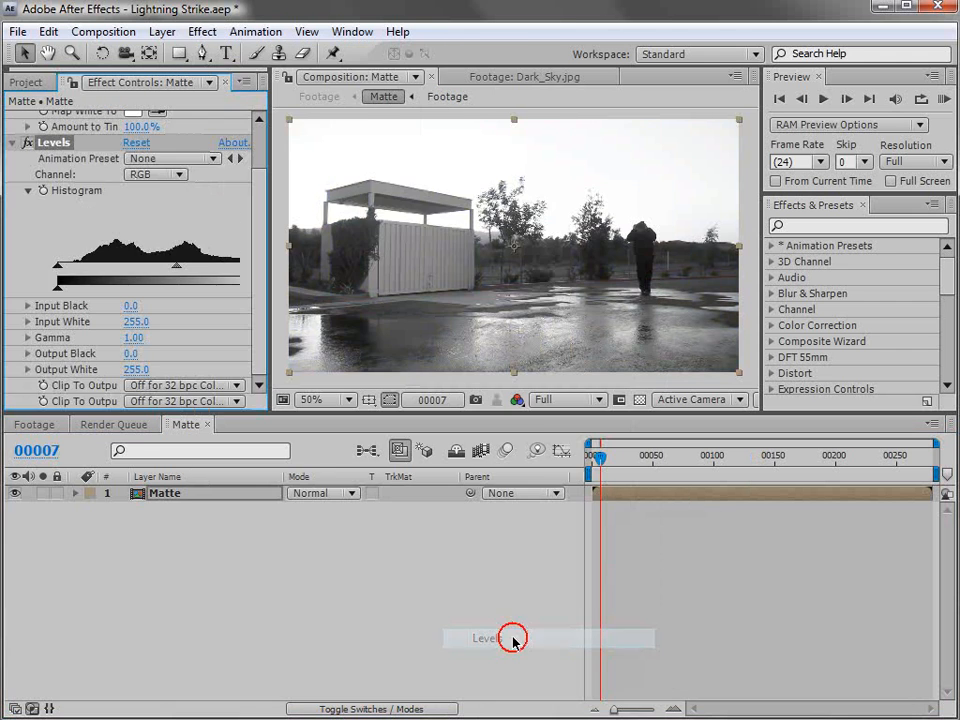
- Set the Levels Input Black to 140 on the Matte layer and inspect the matte around frame 146
left_click_drag(271, 296, 300, 285)
scroll(200, 300, "up", 3)
left_click_drag(300, 347, 340, 347)
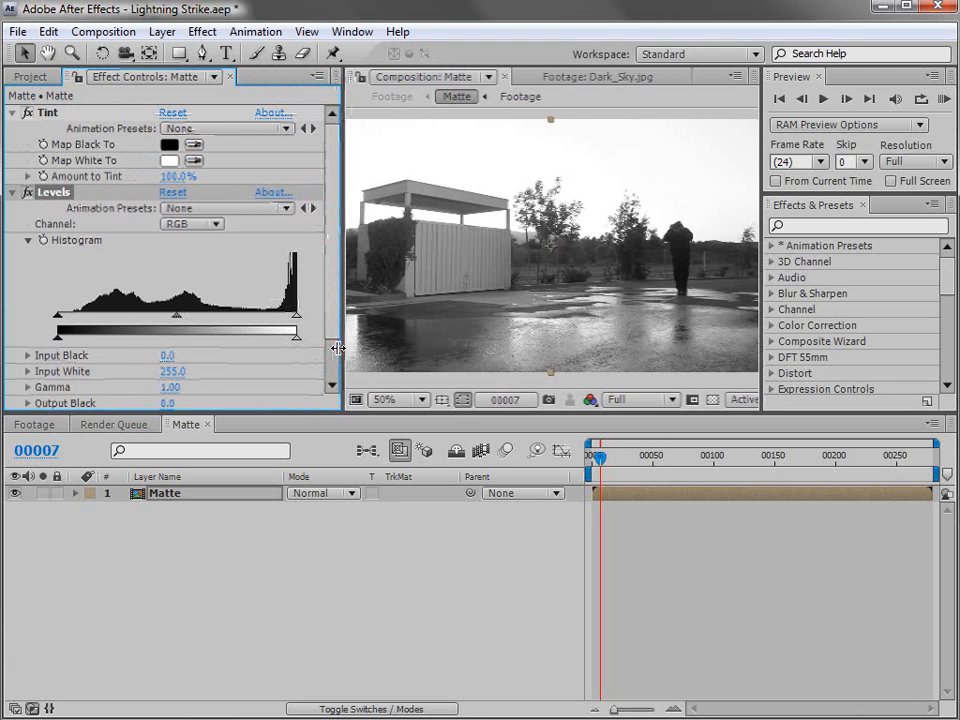
left_click_drag(57, 318, 189, 316)
left_click_drag(676, 453, 770, 474)
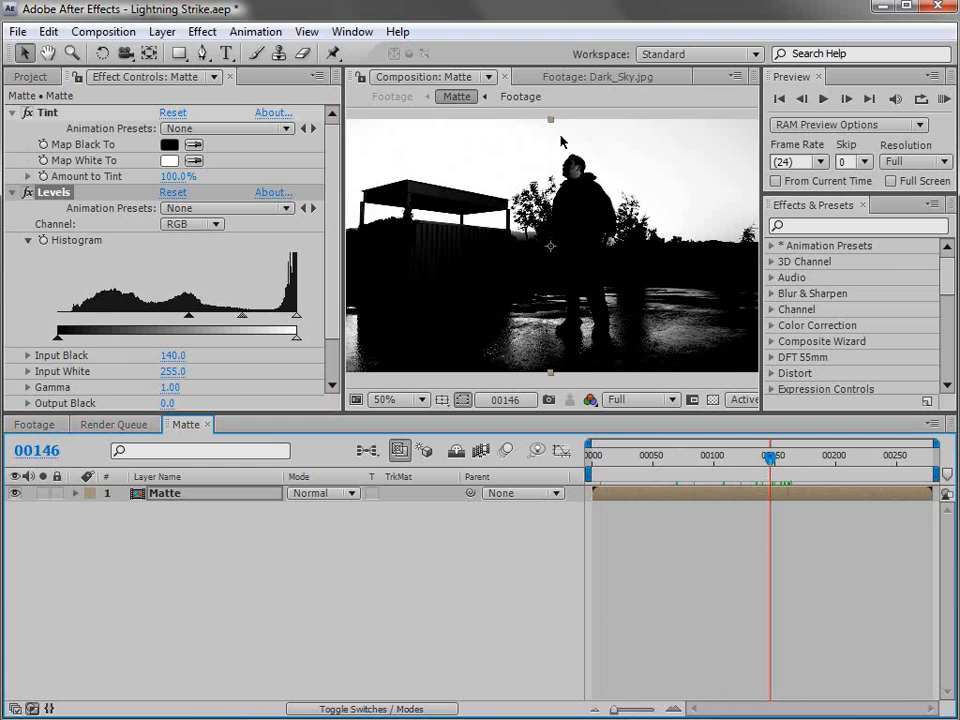
- Refine the Levels on the Matte layer to Gamma 0.47 and Input White 241, checking the man's silhouette against the sky
scroll(580, 180, "up", 2)
scroll(600, 200, "down", 1)
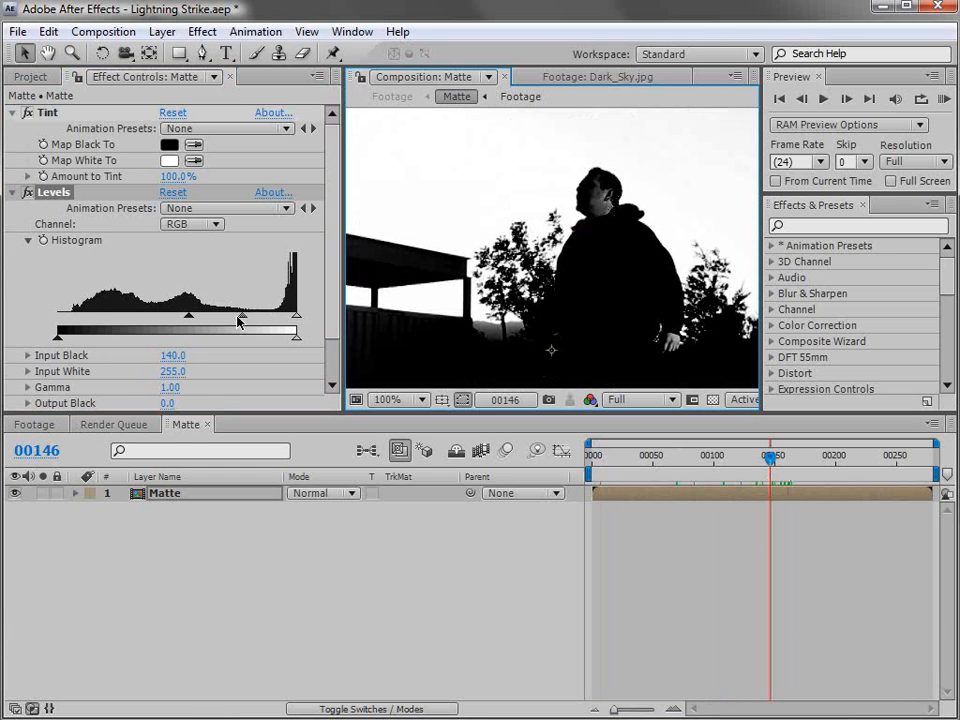
mouse_move(241, 319)
left_mouse_down()
mouse_move(288, 318)
mouse_move(256, 318)
left_mouse_up()
left_click_drag(660, 277, 510, 285)
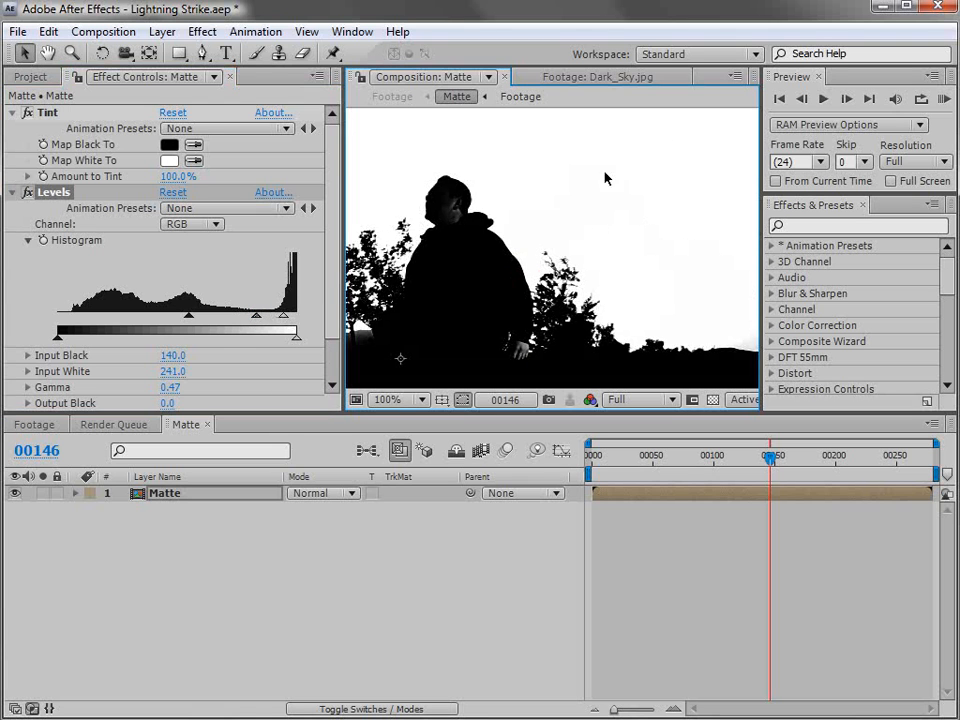
scroll(602, 246, "down", 1)
left_click_drag(602, 246, 574, 266)
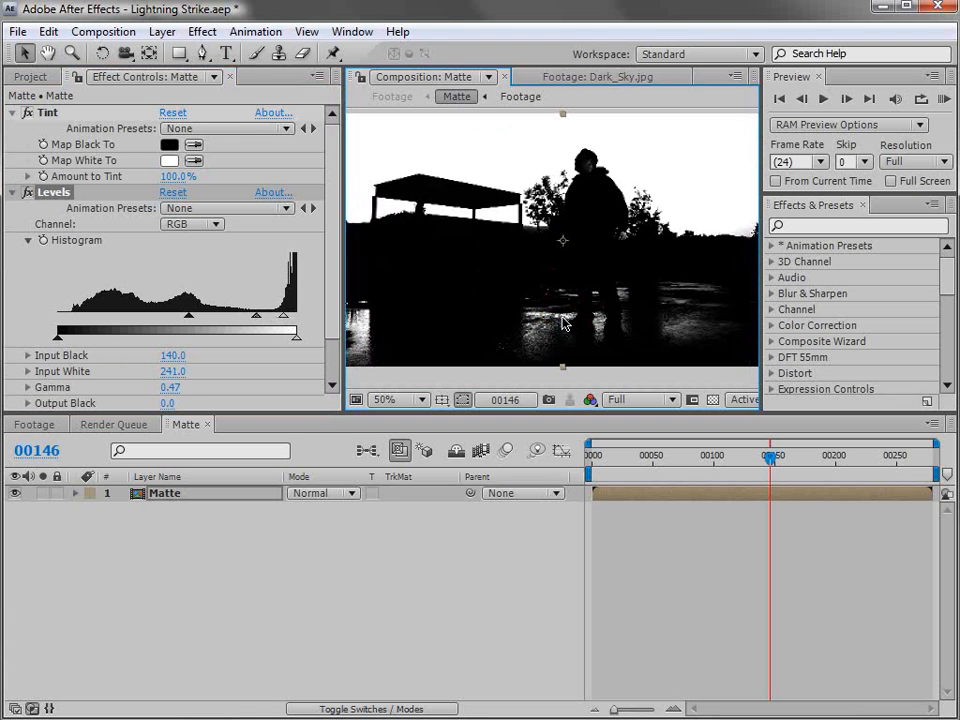
- Create a full-frame black solid above the Matte layer and hide it
left_click_drag(348, 345, 283, 343)
left_click(162, 32)
mouse_move(165, 56)
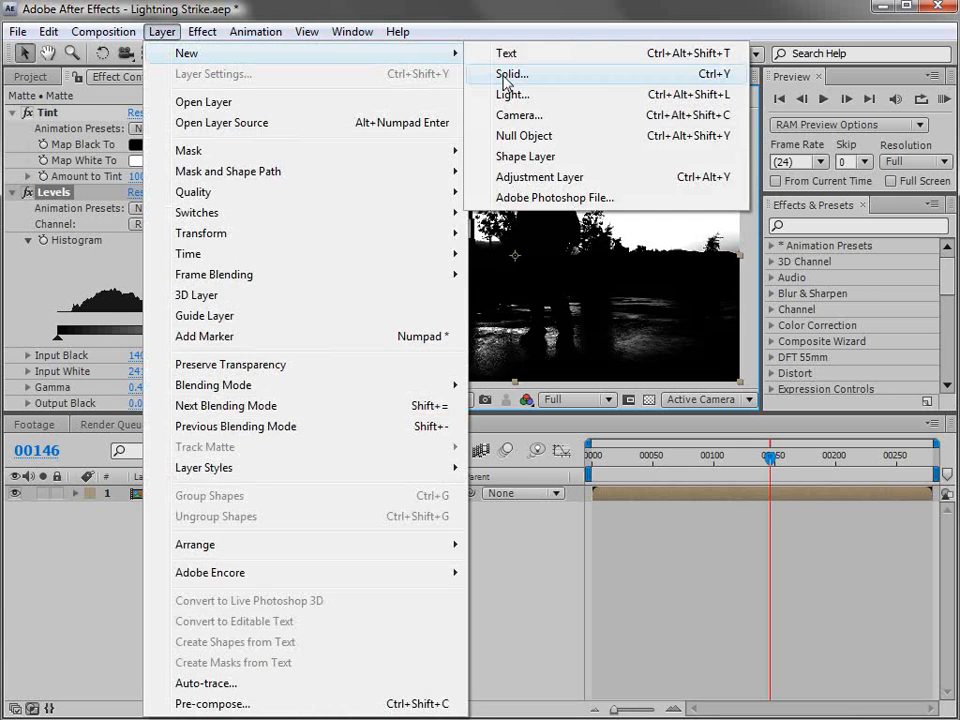
left_click(506, 78)
left_click(566, 500)
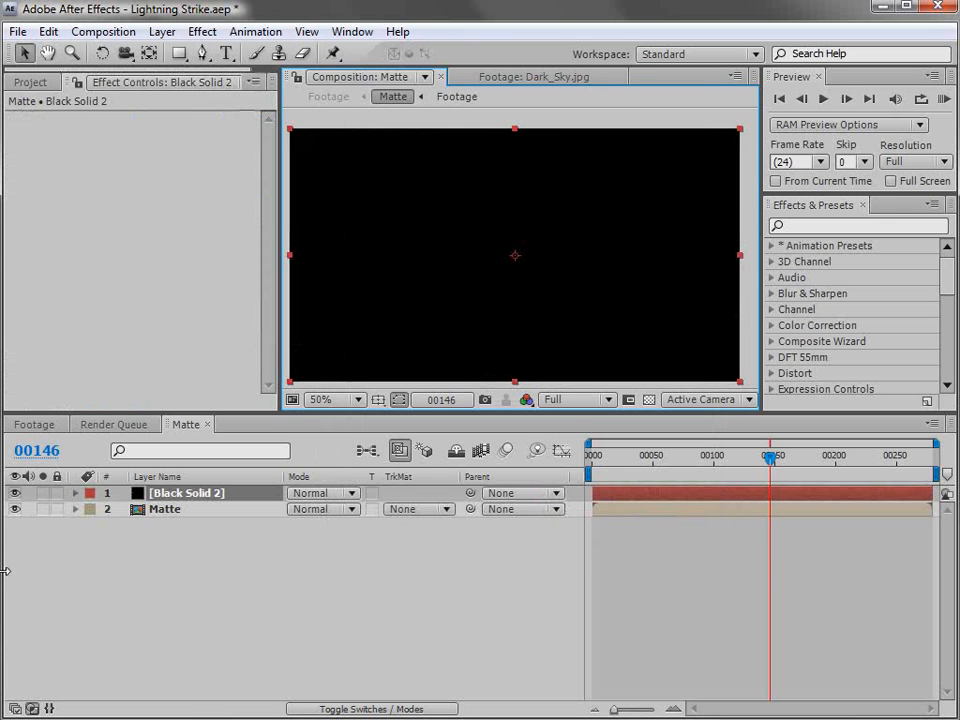
left_click(15, 493)
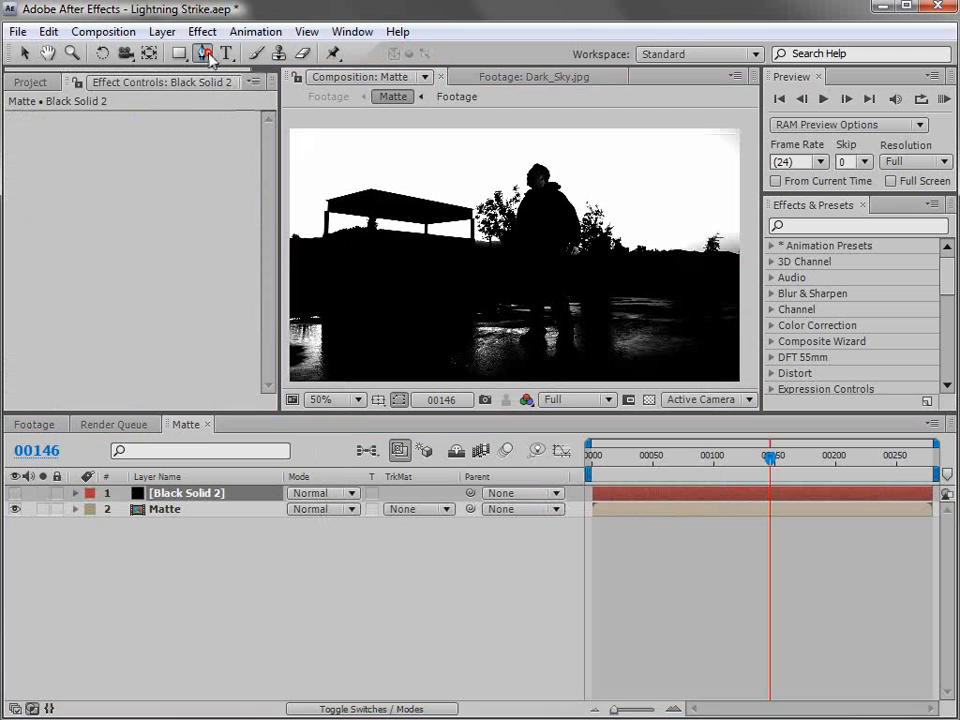
- Draw a closed Pen mask on the black solid covering everything below the horizon, and make the solid visible
key("h")
left_click_drag(437, 275, 443, 237)
key("g")
left_click(288, 217)
left_click(347, 226)
left_click(434, 219)
left_click(516, 232)
left_click(637, 237)
left_click(715, 244)
left_click(752, 246)
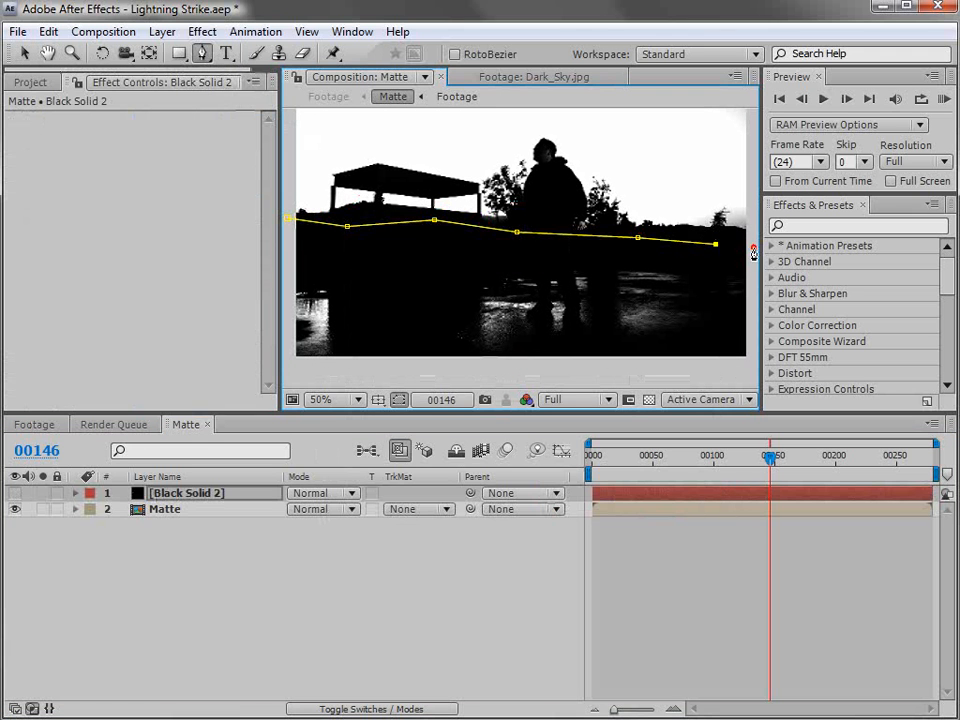
left_click(747, 370)
left_click(287, 367)
left_click(288, 219)
key("v")
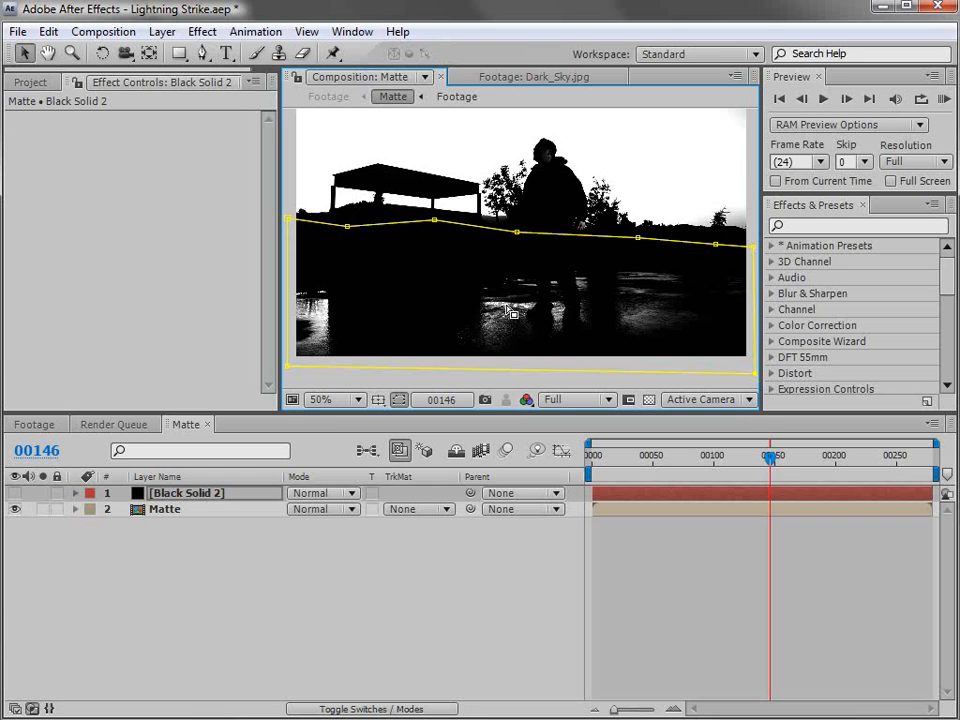
left_click(17, 495)
left_click(636, 339)
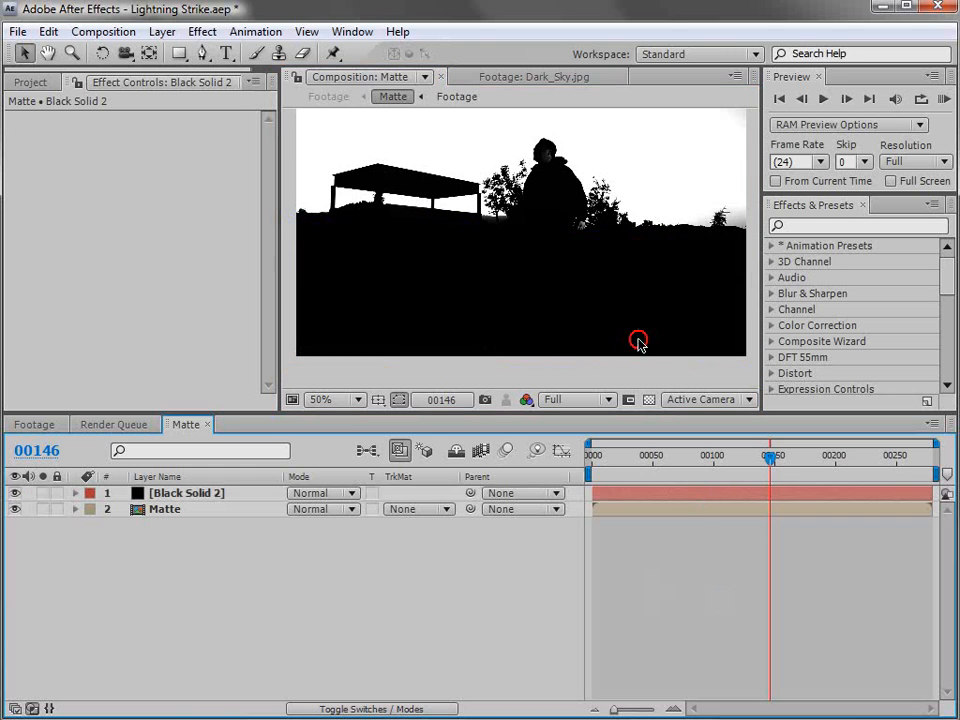
- Check the matte by scrubbing to frame 150, return to the Footage composition and make the Dark_Sky.jpg layer visible
key("h")
left_click_drag(584, 242, 583, 269)
key("v")
left_click_drag(775, 462, 776, 536)
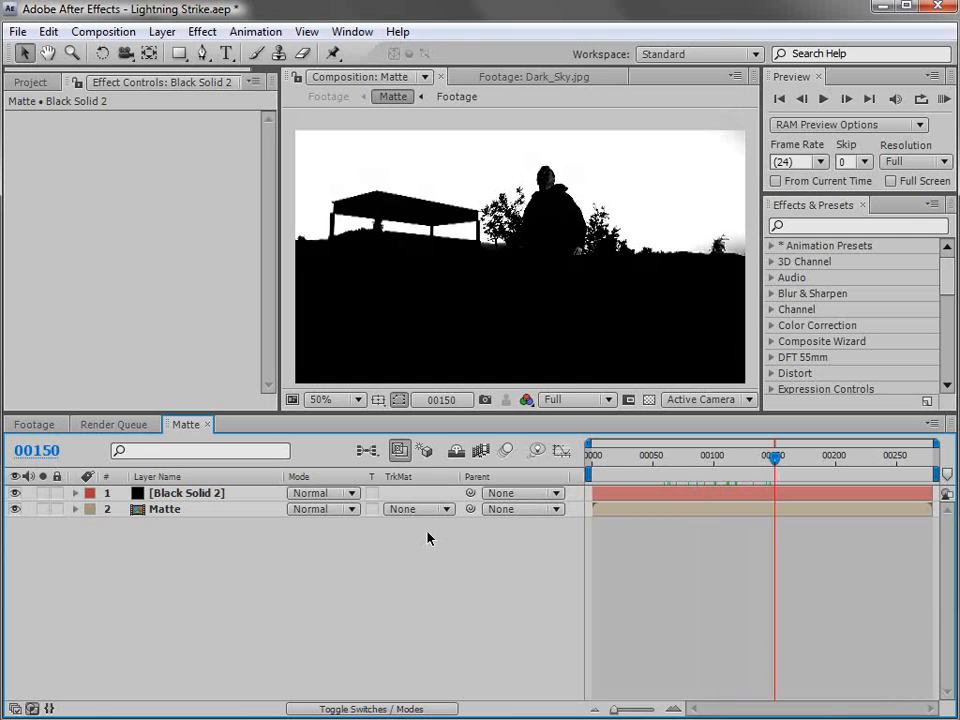
left_click(34, 424)
left_click(144, 578)
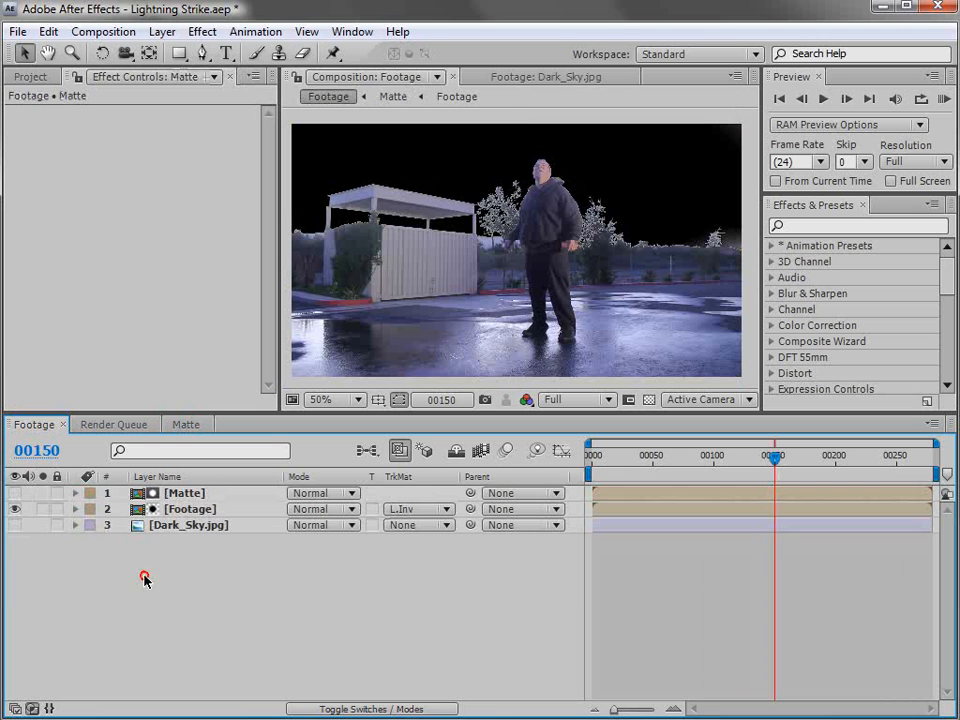
left_click(187, 493)
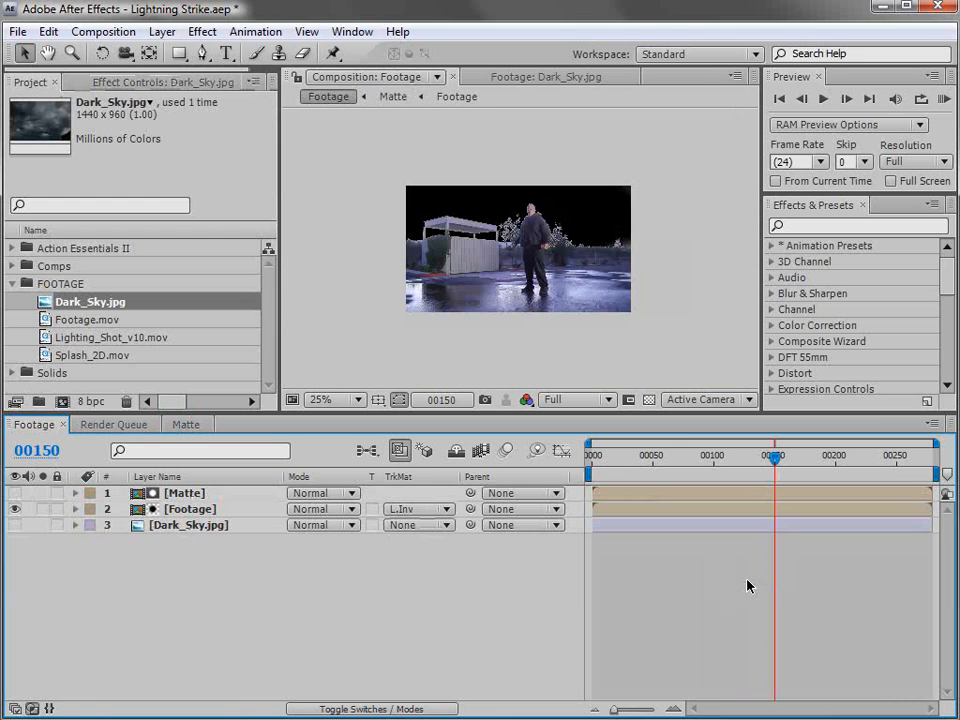
left_click(14, 525)
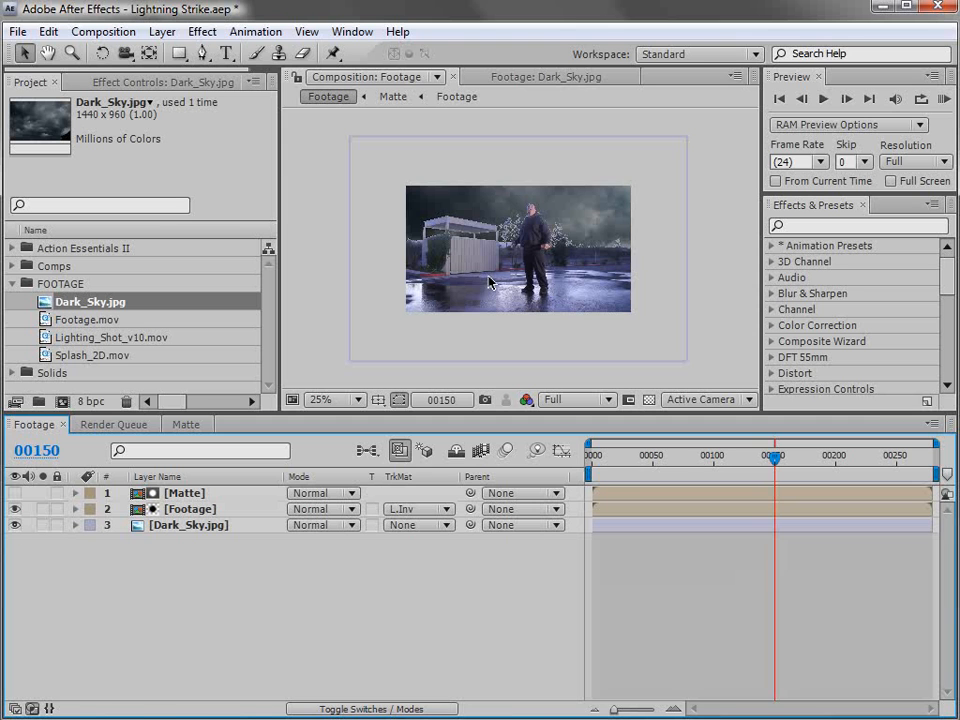
- Scale down Dark_Sky.jpg, squash its height and position it over the sky area behind the man
key("grave")
left_click(754, 214)
left_click(806, 188)
left_click_drag(806, 188, 778, 227)
left_click_drag(470, 463, 490, 375)
left_click_drag(500, 117, 495, 198)
left_click_drag(546, 315, 555, 343)
- Draw a wide rectangular mask over the lower part of Dark_Sky.jpg and set its mode to Subtract
left_click(179, 53)
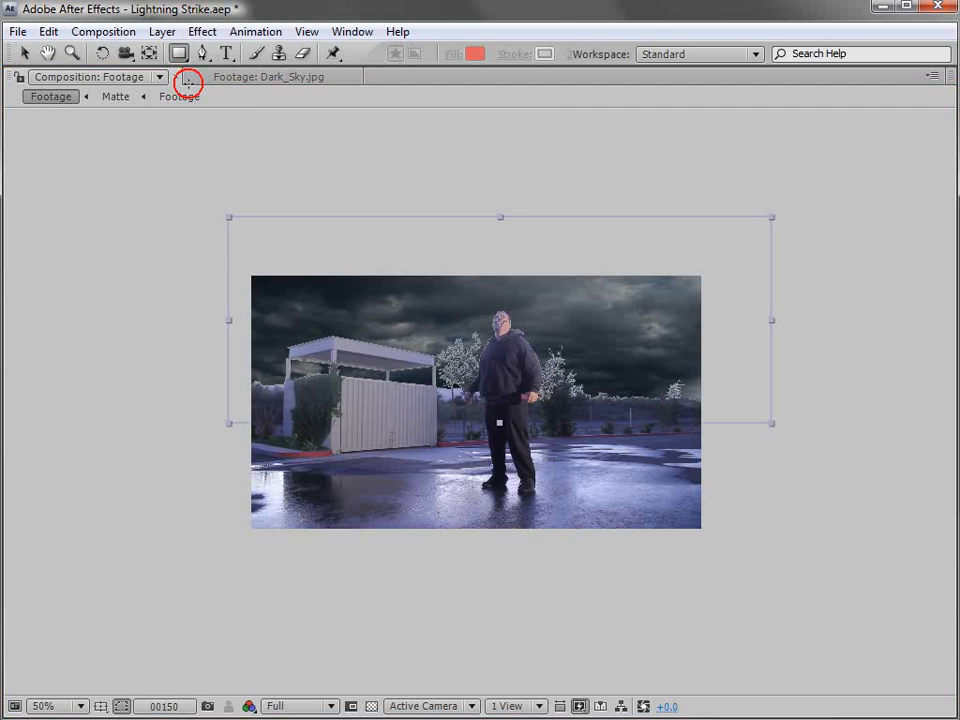
left_click_drag(113, 552, 860, 345)
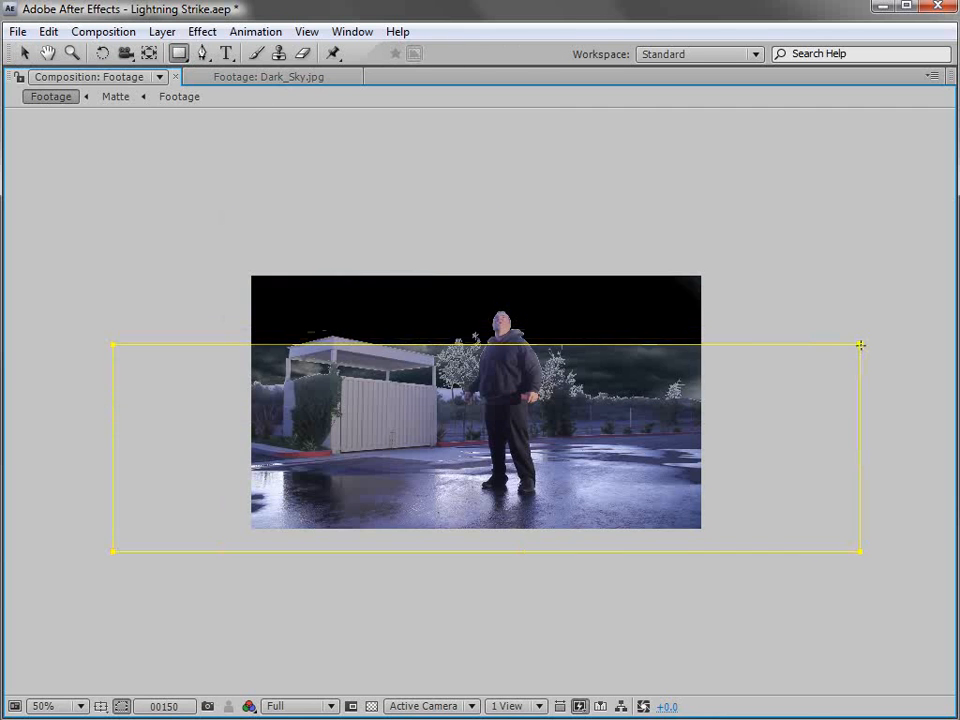
key("grave")
left_click(325, 556)
left_click(317, 577)
- Set the sky mask's feather to 296 pixels and lower the mask's upper-right corner slightly
key("comma")
key("f")
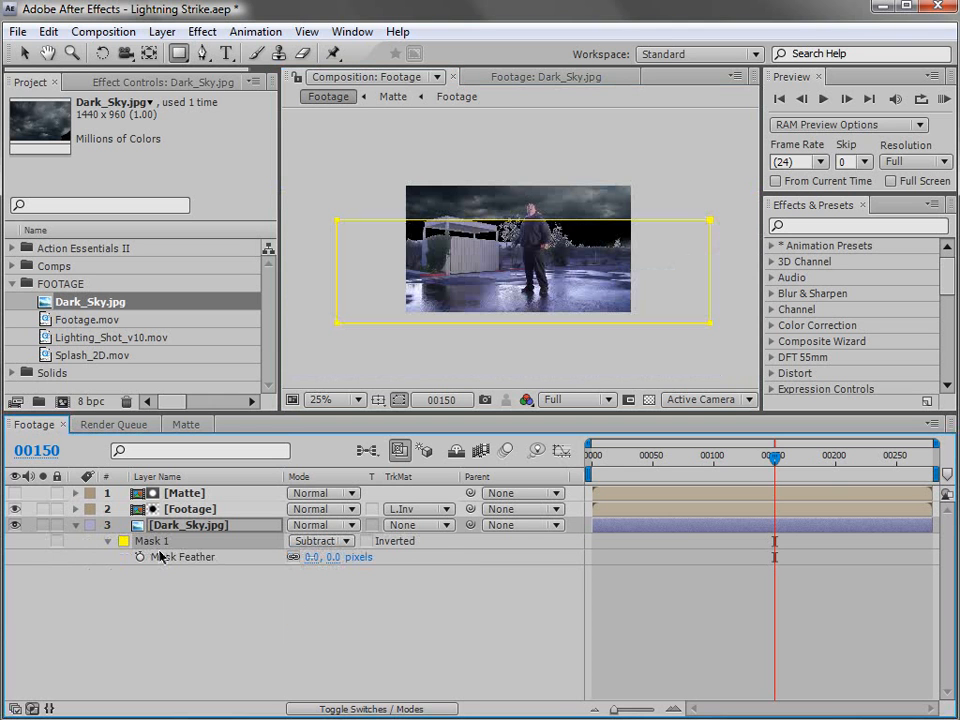
left_click_drag(342, 566, 722, 236)
key("v")
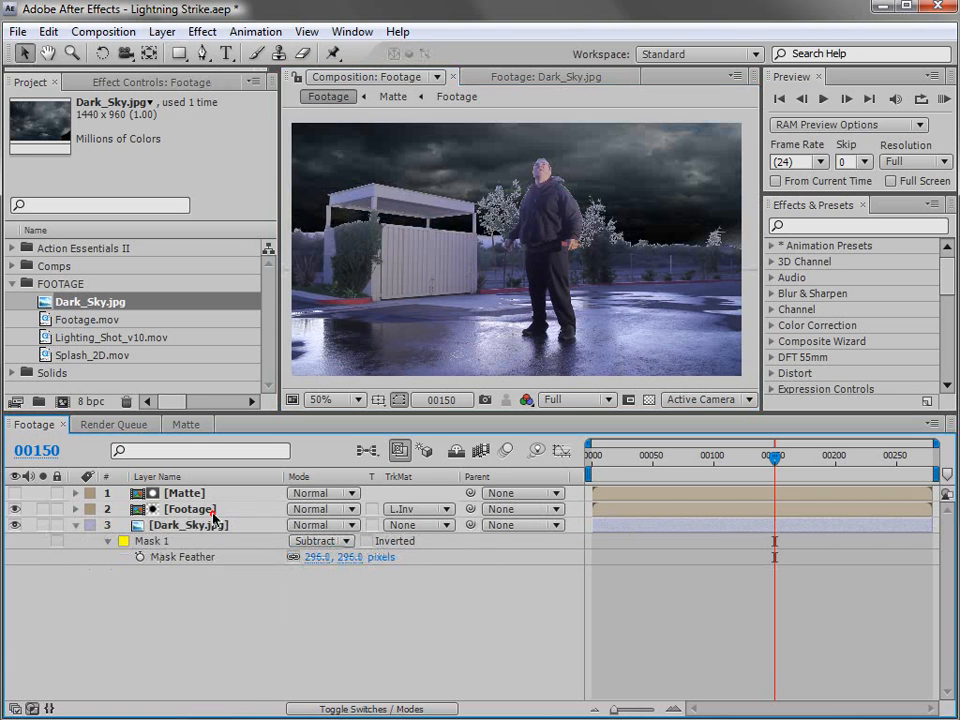
- Apply the Tint and Curves effects to the Footage layer and set the Amount to Tint to 58%
left_click(213, 515)
left_click(202, 31)
mouse_move(242, 207)
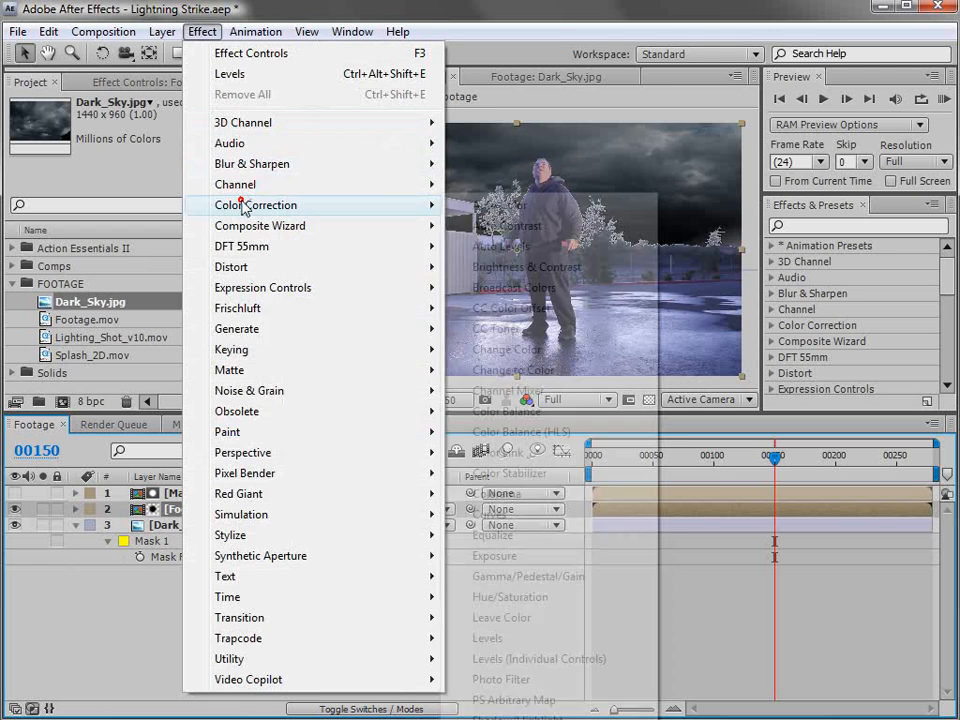
left_click(487, 719)
left_click(202, 31)
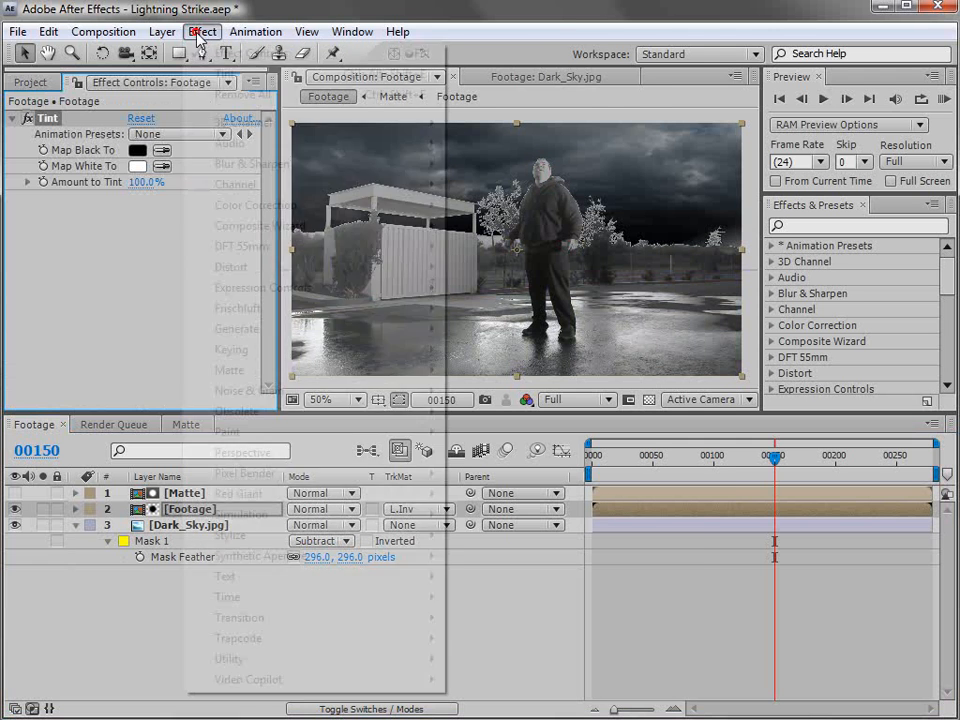
mouse_move(320, 205)
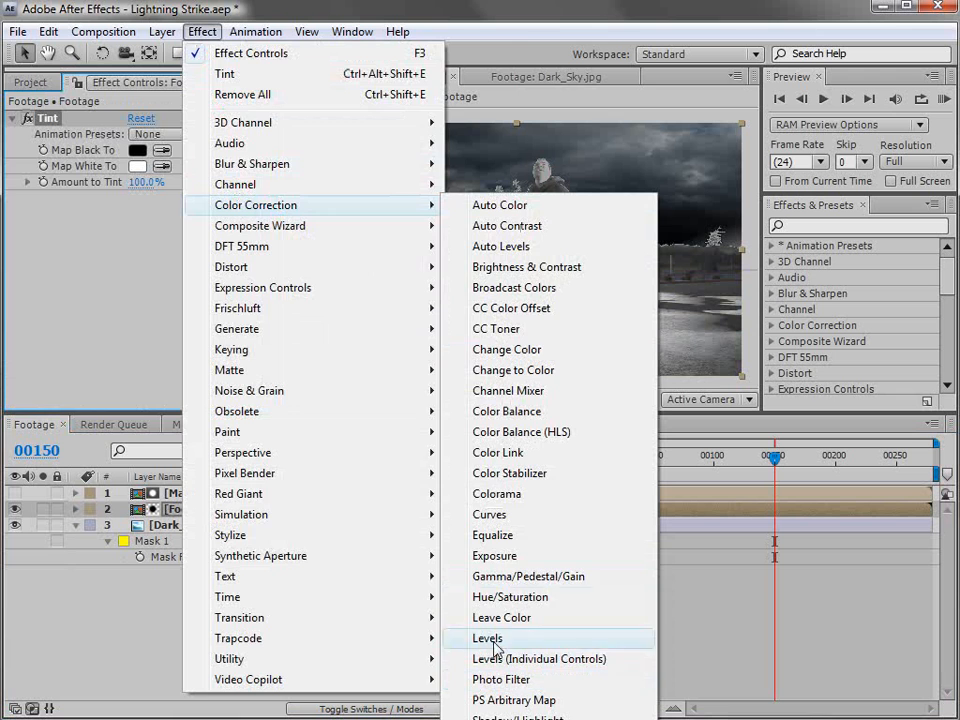
left_click(490, 514)
scroll(150, 200, "up", 2)
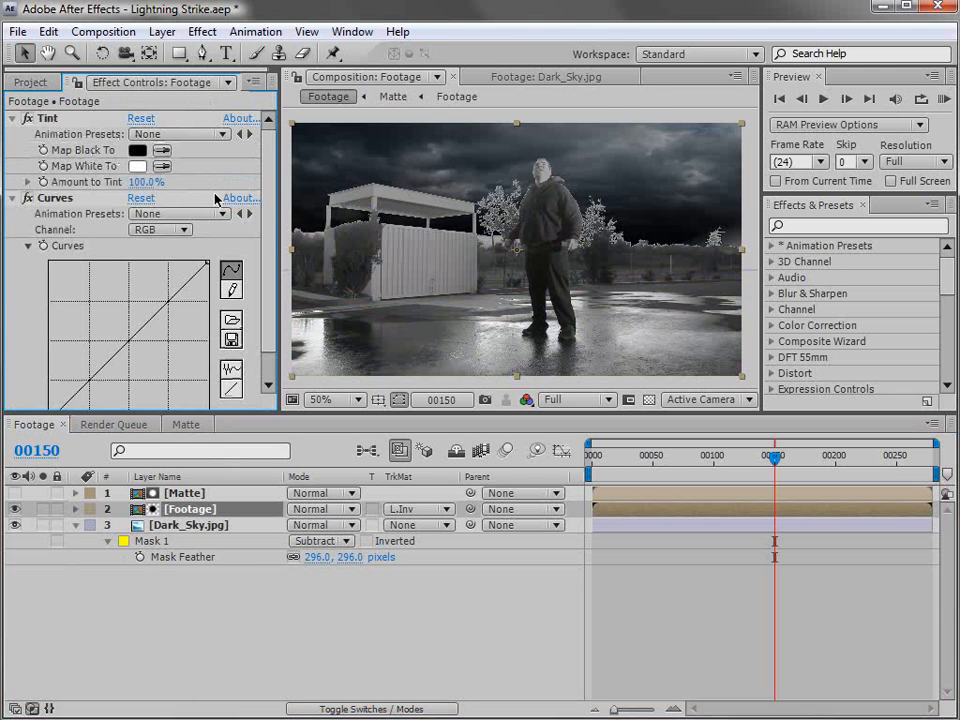
left_click_drag(148, 182, 107, 193)
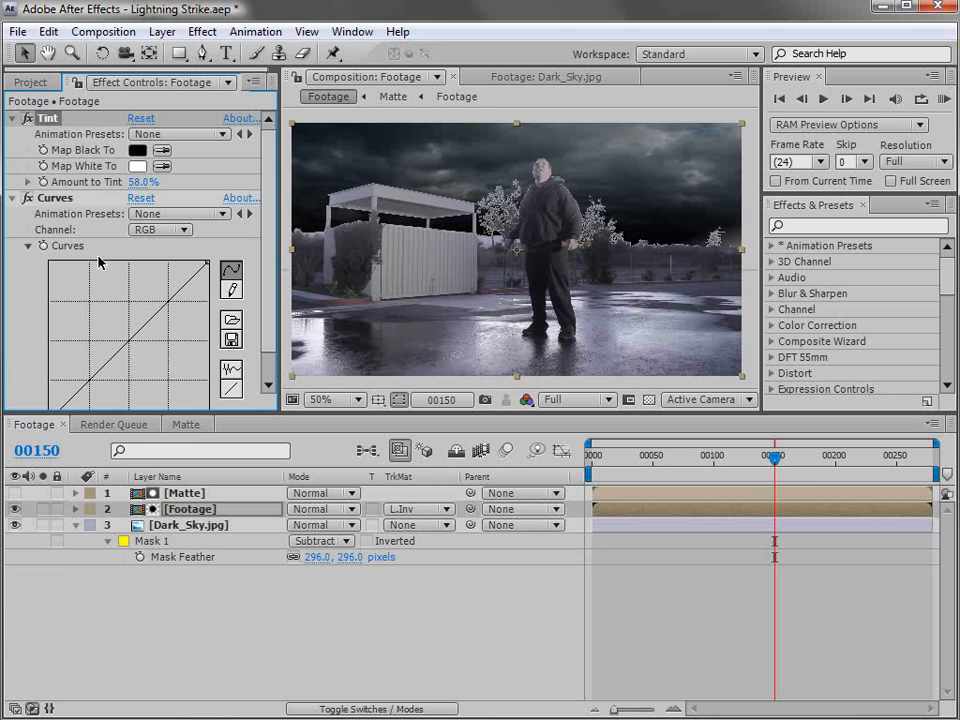
- Darken the Footage layer with its RGB curve by lowering the white end point and pulling the midtones and shadows down
scroll(268, 268, "down", 1)
left_click_drag(207, 233, 168, 320)
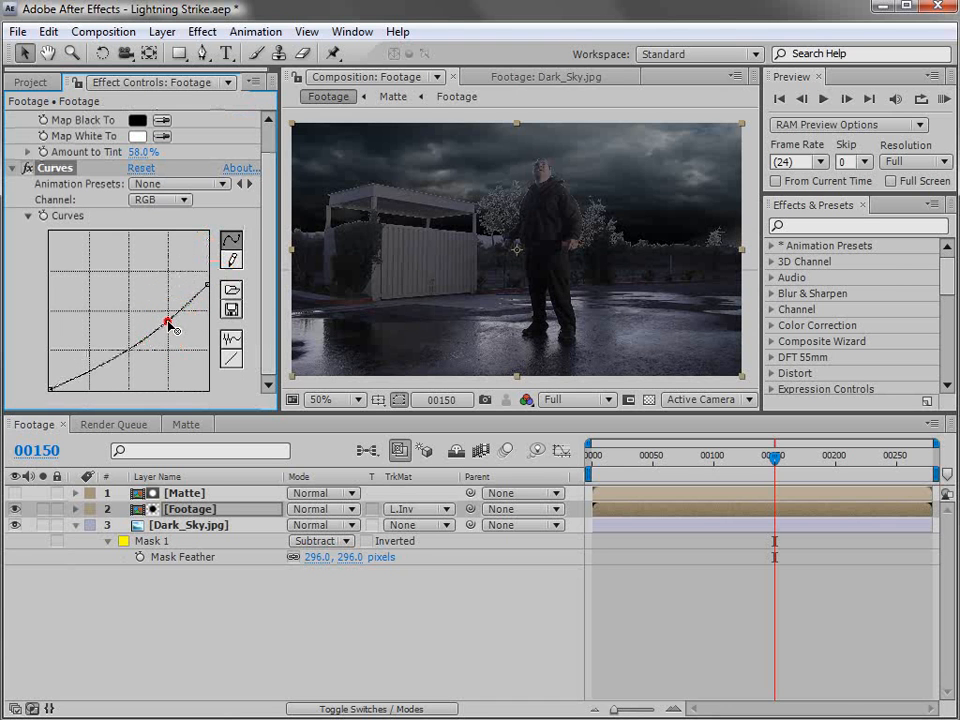
left_click_drag(207, 285, 209, 288)
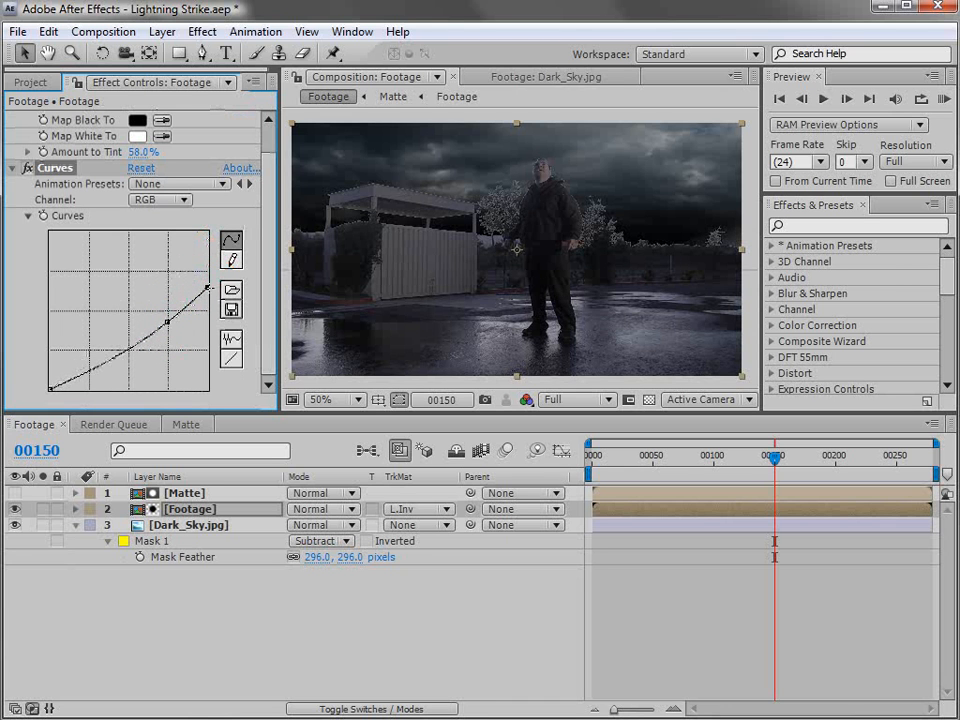
left_click_drag(167, 322, 121, 360)
left_click(91, 373)
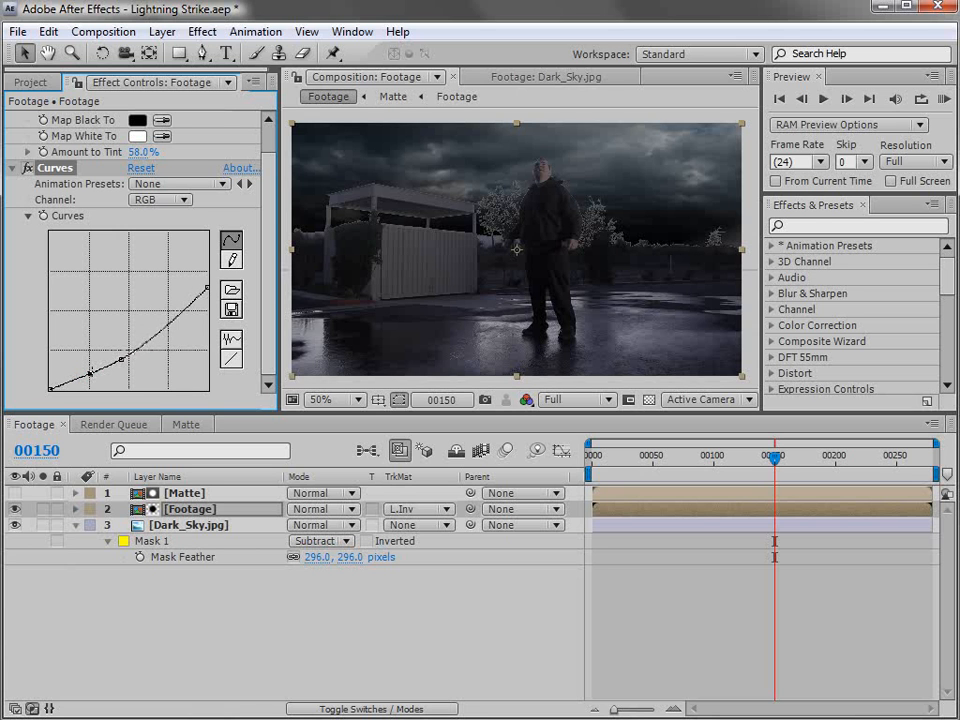
- Apply Curves to the Dark_Sky.jpg layer and raise the RGB midtones to brighten the clouds
left_click(185, 525)
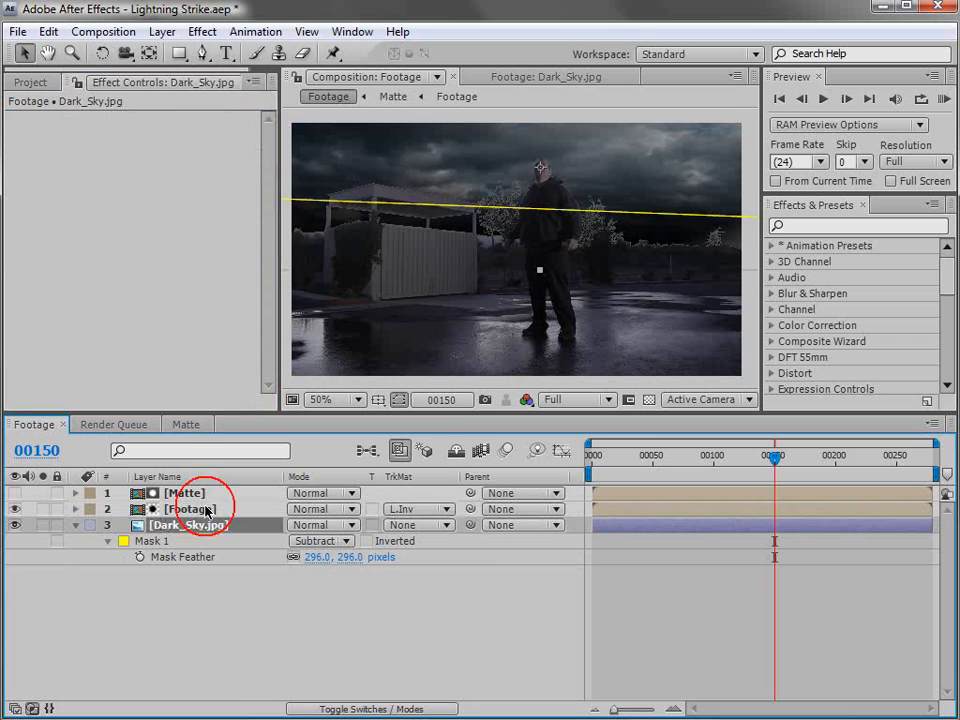
left_click(202, 31)
mouse_move(265, 208)
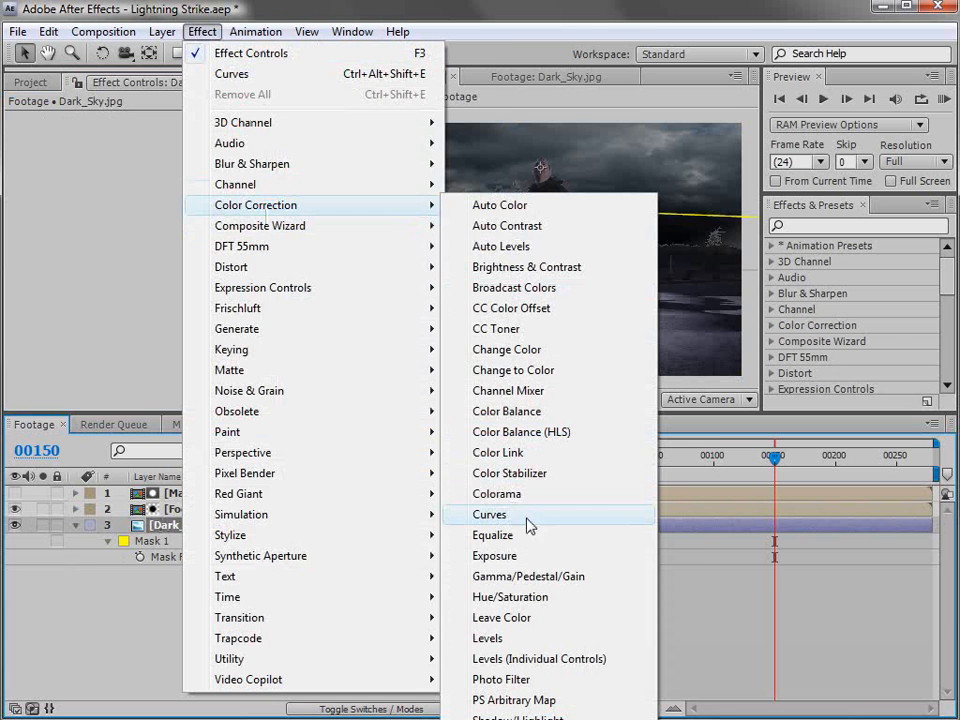
left_click(520, 516)
left_click_drag(133, 257, 127, 239)
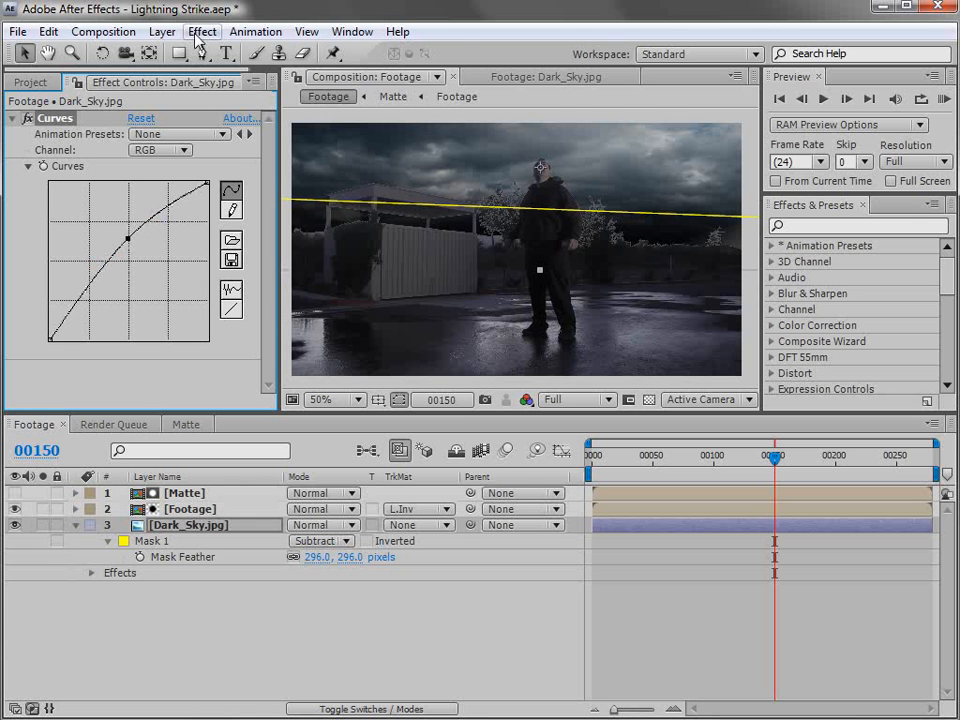
- Create a 960 x 540 px solid in pale blue-gray, color 83888E
left_click(161, 31)
mouse_move(358, 54)
left_click(512, 74)
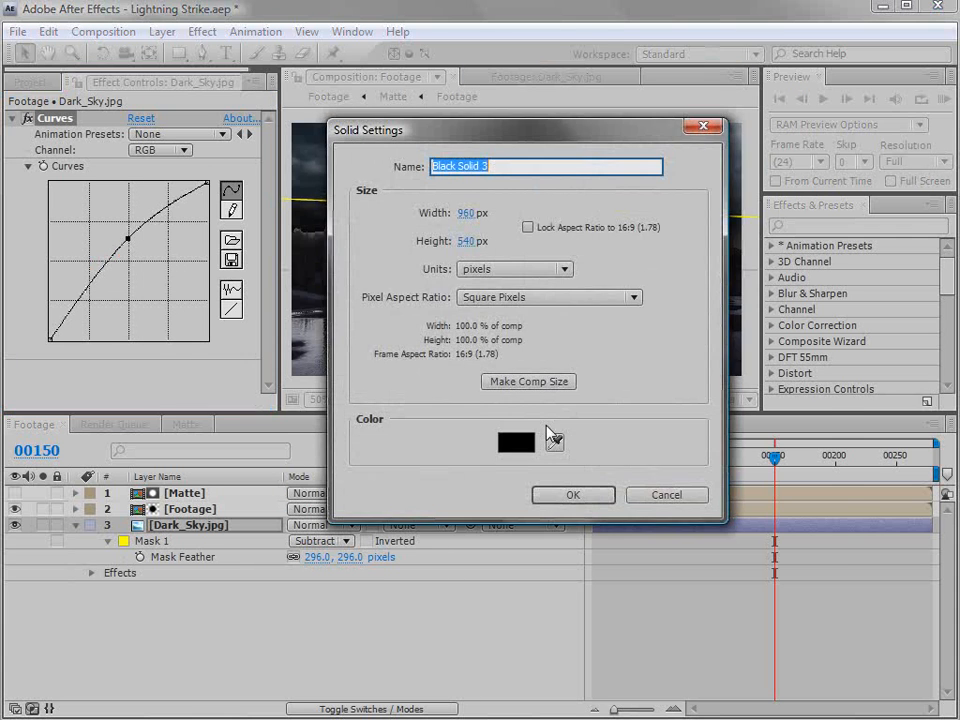
left_click(514, 441)
mouse_move(514, 444)
left_mouse_down()
mouse_move(418, 422)
mouse_move(368, 429)
mouse_move(394, 466)
left_mouse_up()
left_click(631, 457)
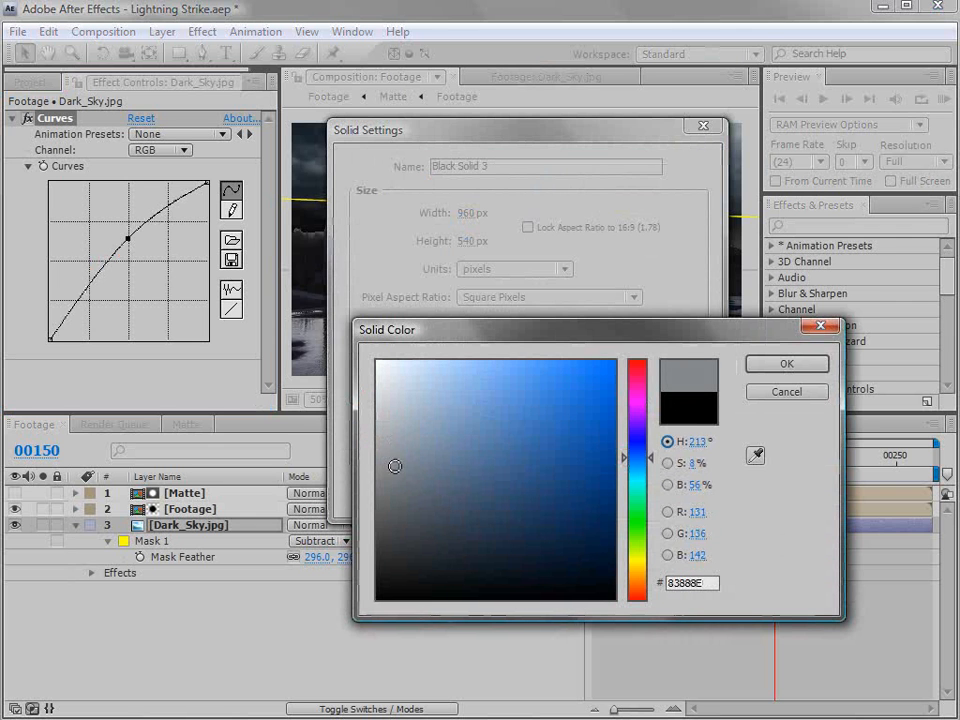
left_click(812, 368)
left_click(576, 501)
- Move the pale blue-gray solid to the bottom of the layer stack, beneath Dark_Sky.jpg, and check the composite enlarged
left_click(187, 493)
left_click_drag(187, 493, 183, 578)
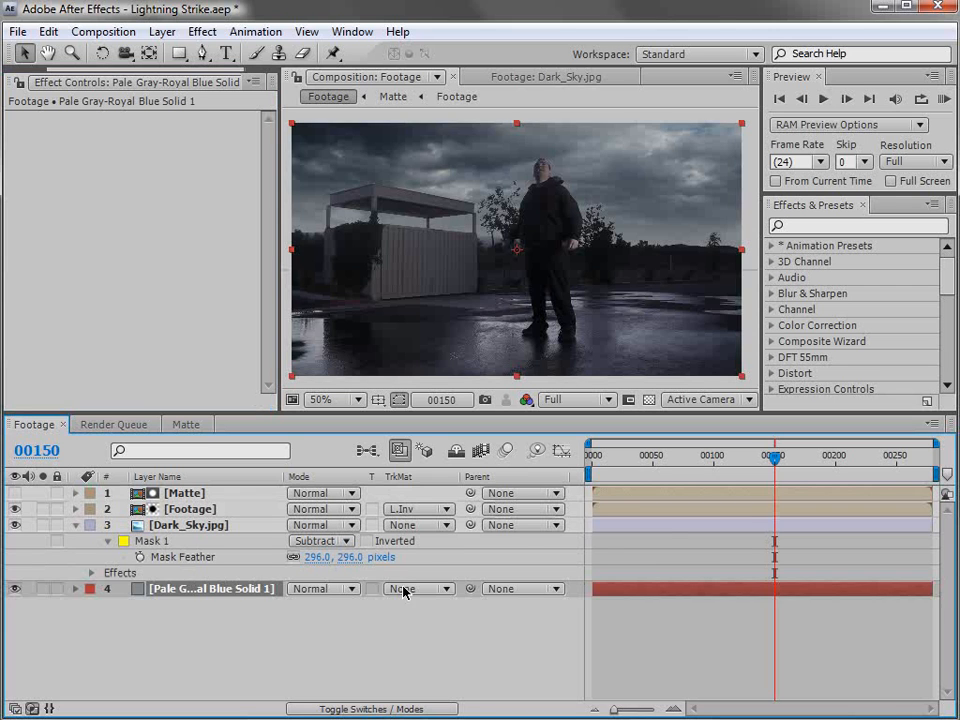
scroll(568, 294, "up", 2)
key("grave")
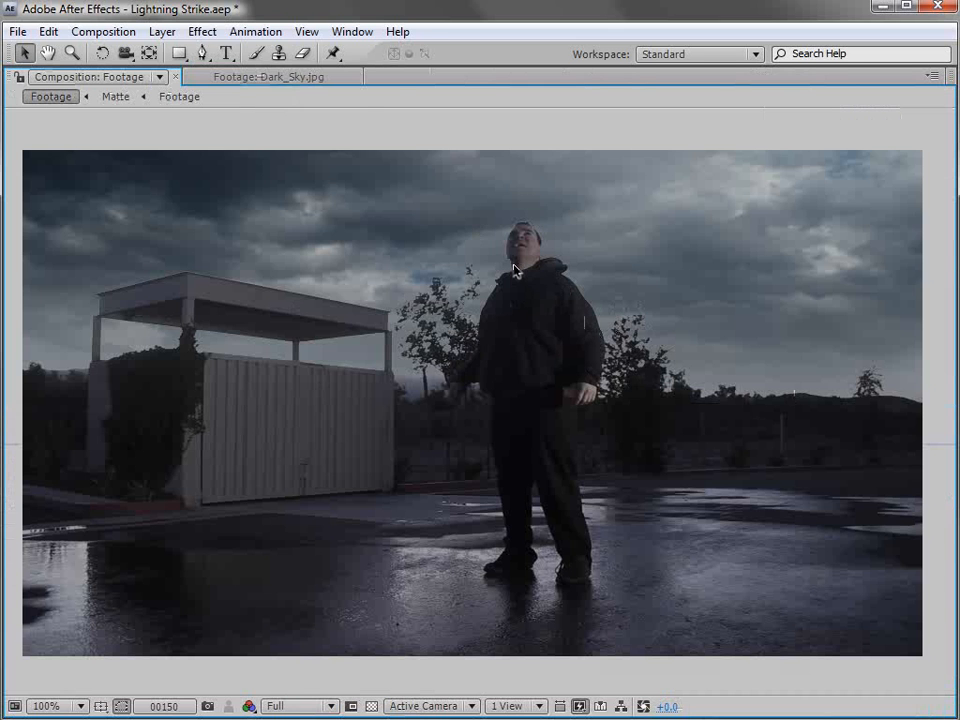
key("grave")
scroll(515, 270, "down", 1)
- Add a shadow point to the RGB curve of Dark_Sky.jpg and pull it down to deepen the clouds' dark areas
left_click(198, 524)
left_click(81, 296)
left_click_drag(81, 296, 87, 299)
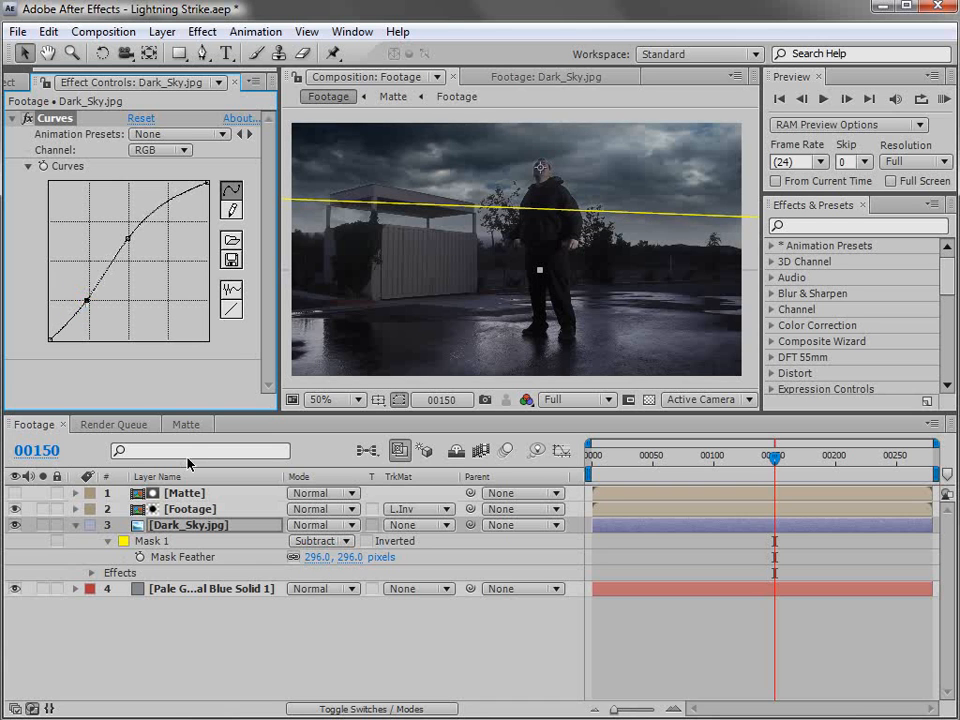
left_click(409, 334)
- Raise the midtones of the Green channel slightly in the Footage layer's Curves effect
left_click(196, 525)
left_click(190, 509)
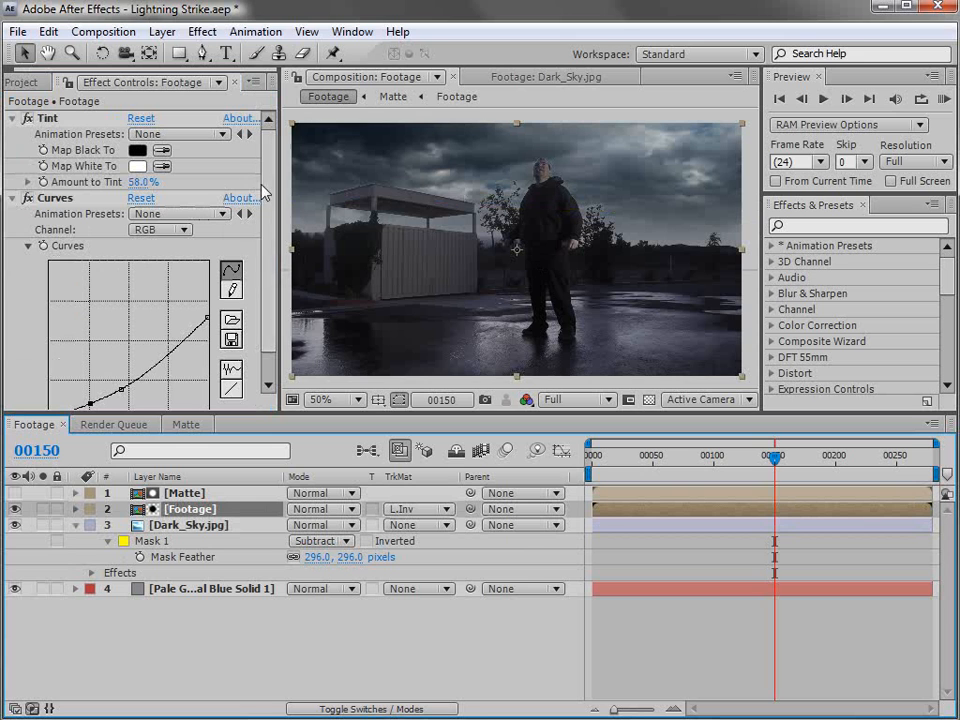
left_click(165, 229)
left_click(171, 274)
left_click_drag(122, 346, 122, 336)
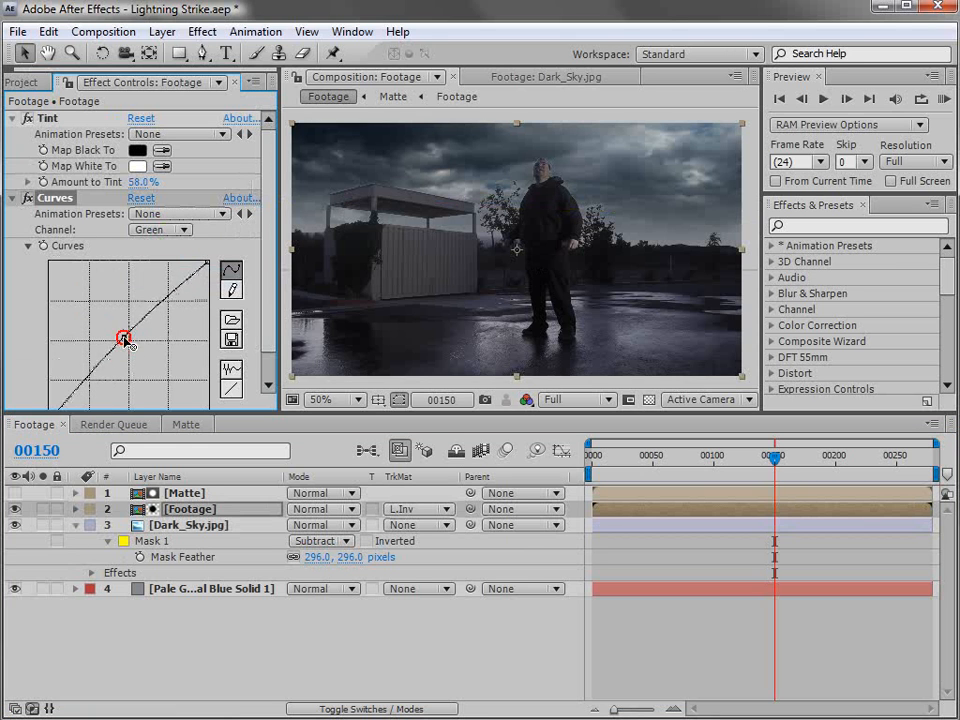
left_click(122, 336)
- Raise the midtones of the Blue channel slightly in the Footage layer's Curves effect
left_click(137, 233)
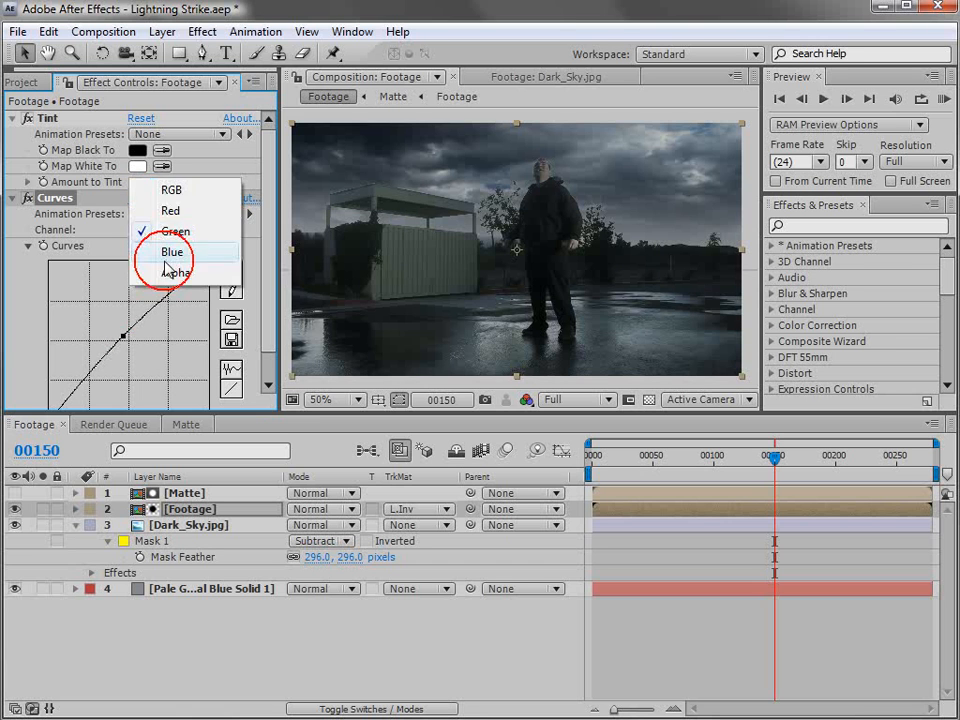
left_click(163, 276)
left_click(160, 229)
left_click(163, 212)
left_click_drag(125, 341, 124, 335)
left_click(122, 334)
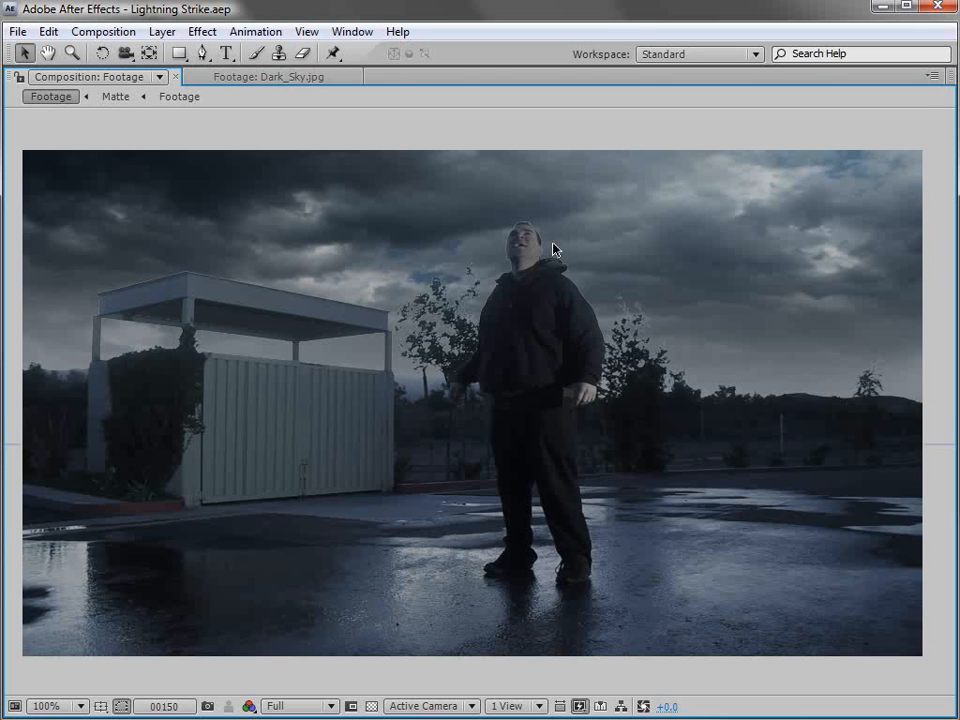
- Maximize the composition viewer and set its preview exposure to +2.0
key("grave")
key("grave")
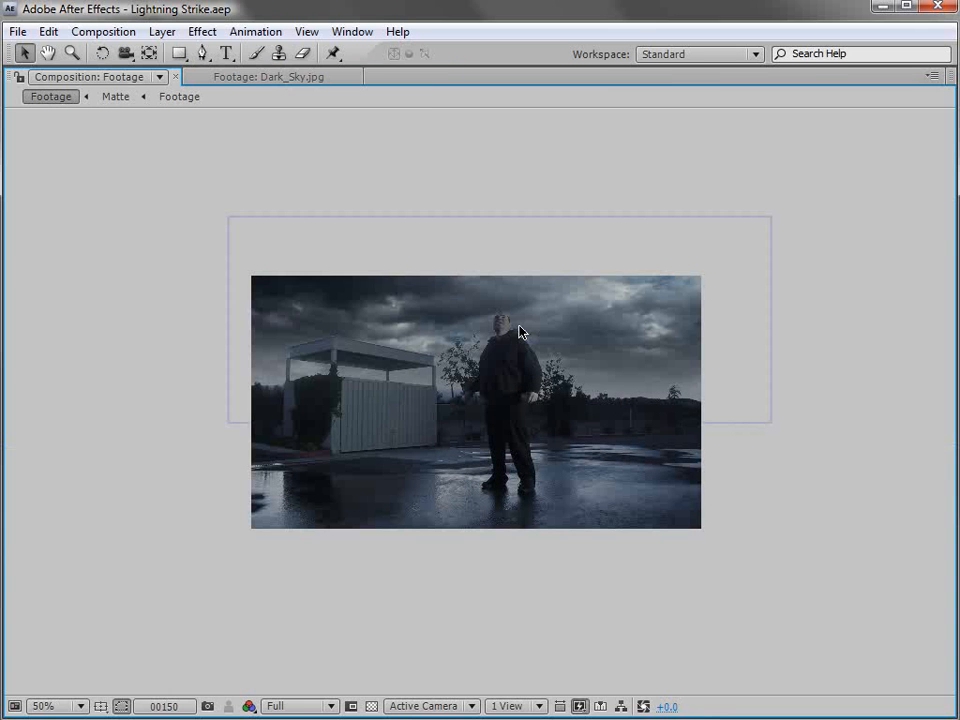
left_click(672, 708)
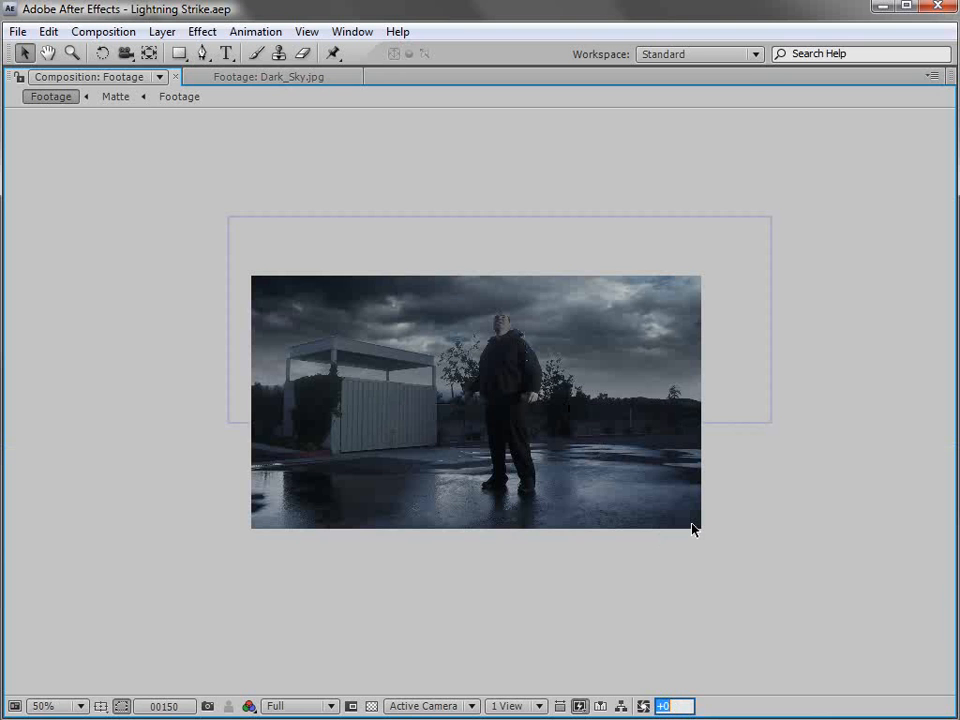
type("2")
key("Return")
left_click(672, 622)
- Examine the matte edges around the man and the trees against the sky up close, then return to the full workspace
scroll(537, 348, "up", 1)
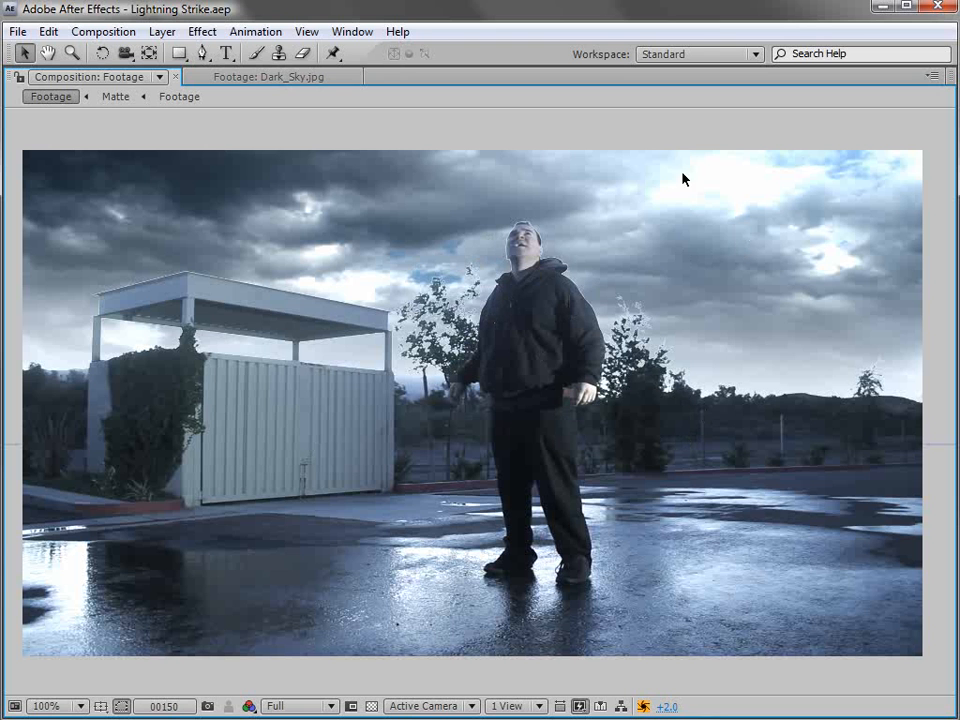
scroll(650, 305, "up", 1)
key("space")
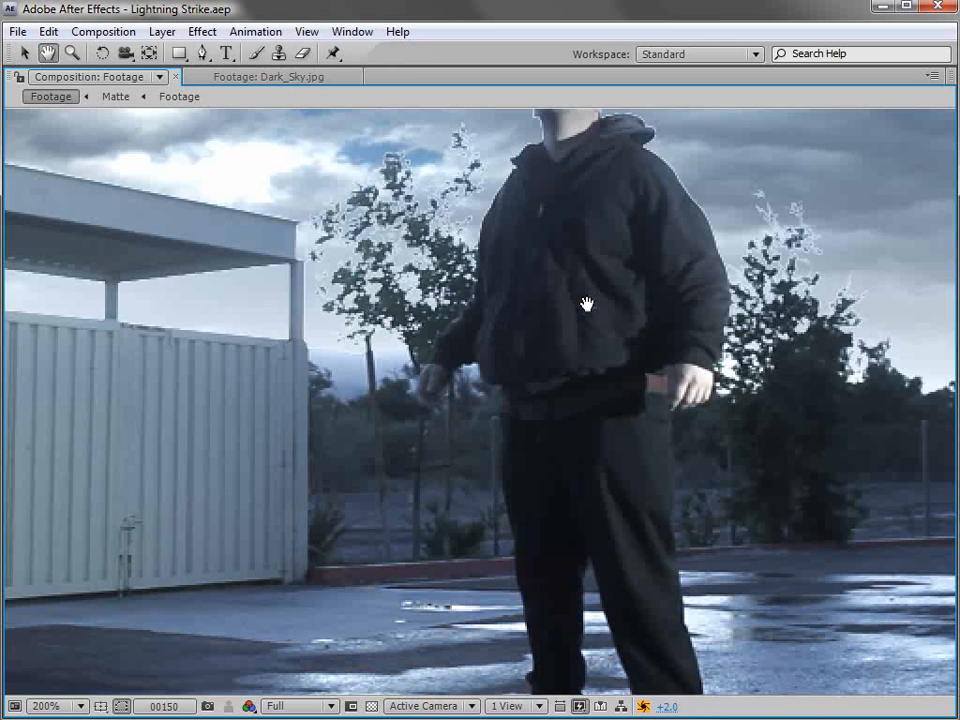
left_click_drag(694, 277, 606, 416)
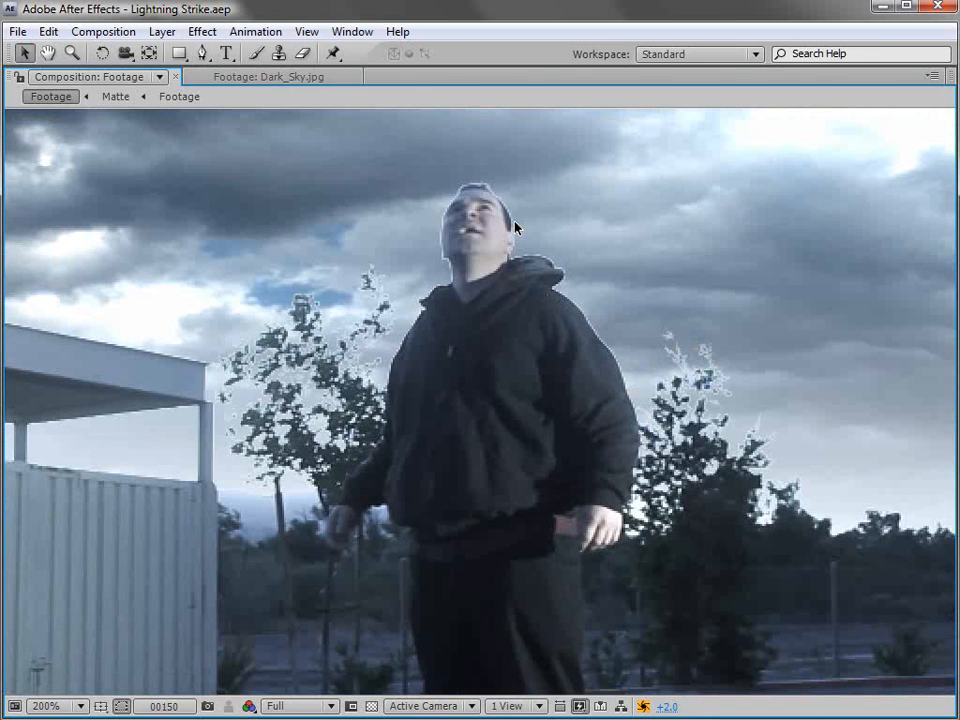
key("grave")
scroll(476, 268, "down", 1)
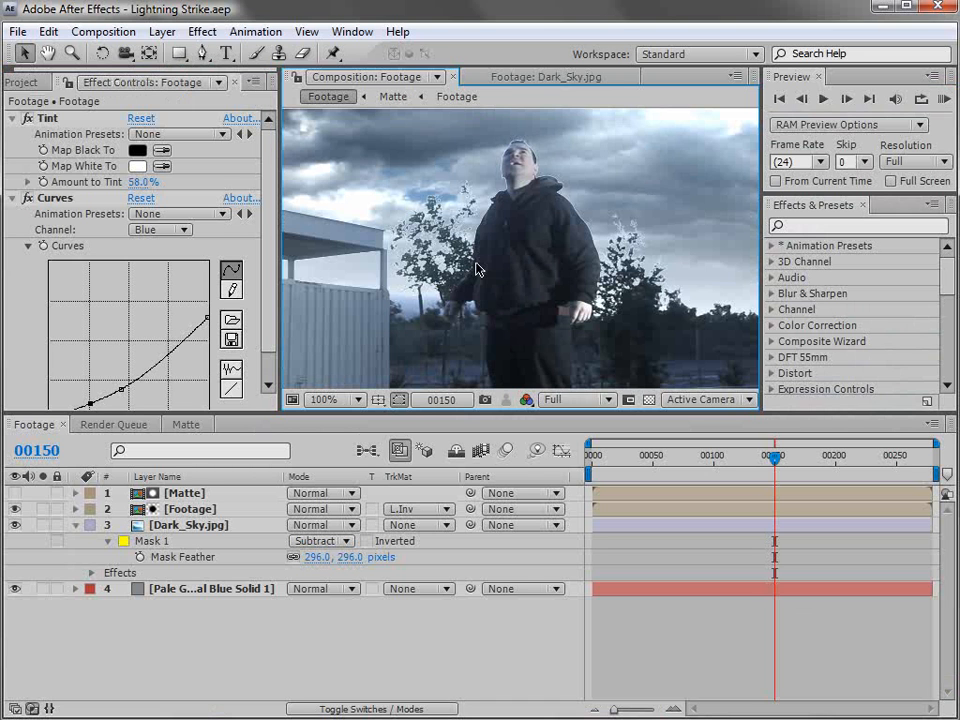
scroll(515, 264, "down", 1)
key("space")
left_click_drag(522, 317, 564, 284)
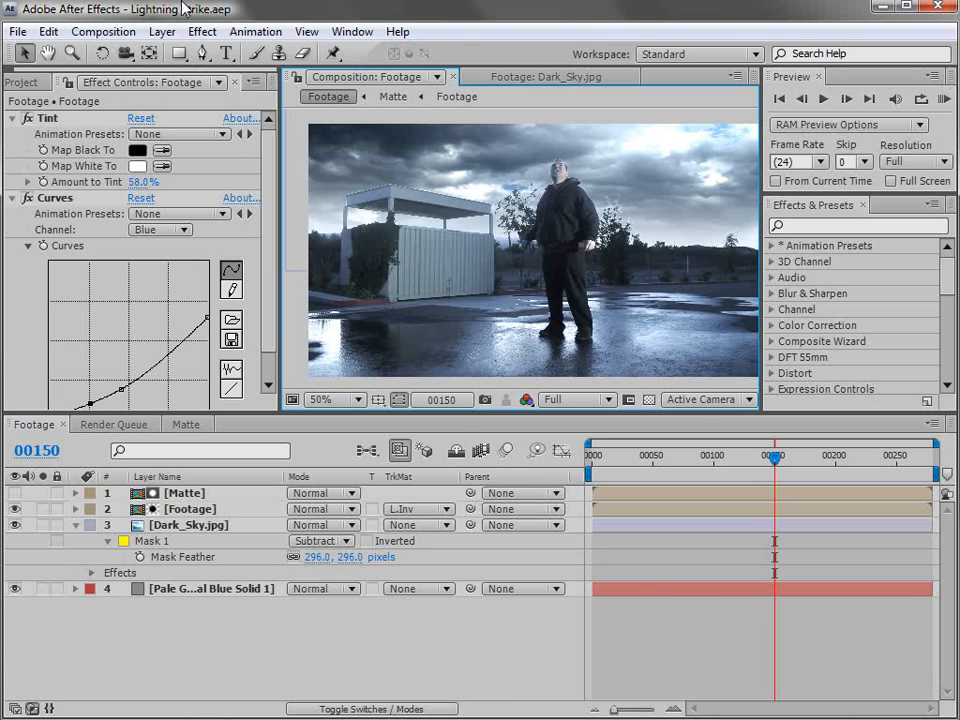
- Create a new solid layer above the others and rename it Drizzle
left_click(161, 31)
mouse_move(186, 53)
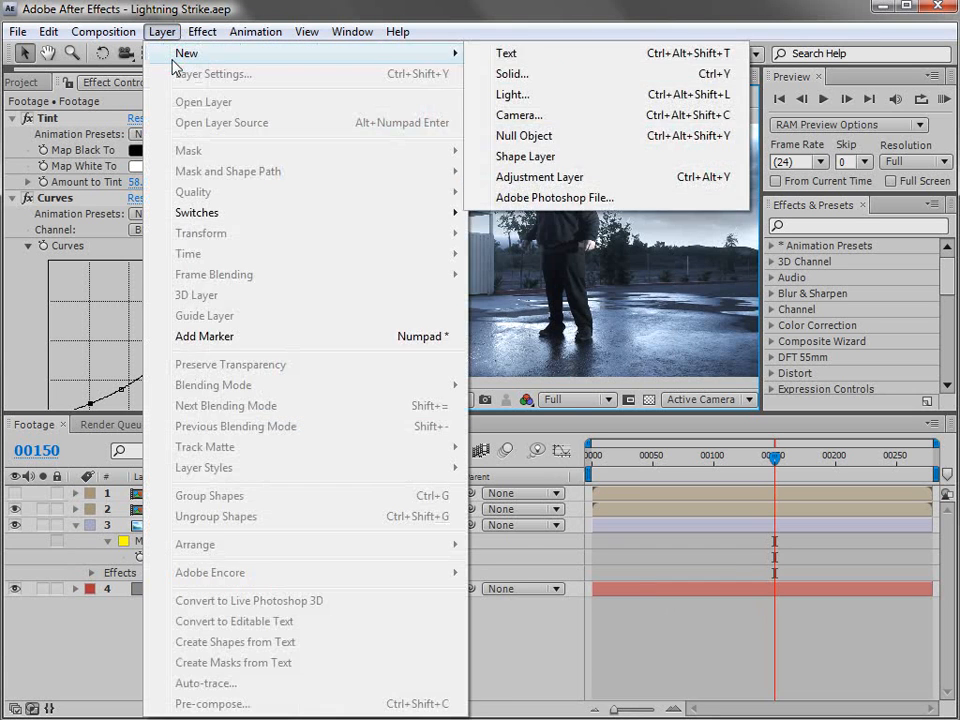
left_click(533, 78)
left_click(585, 497)
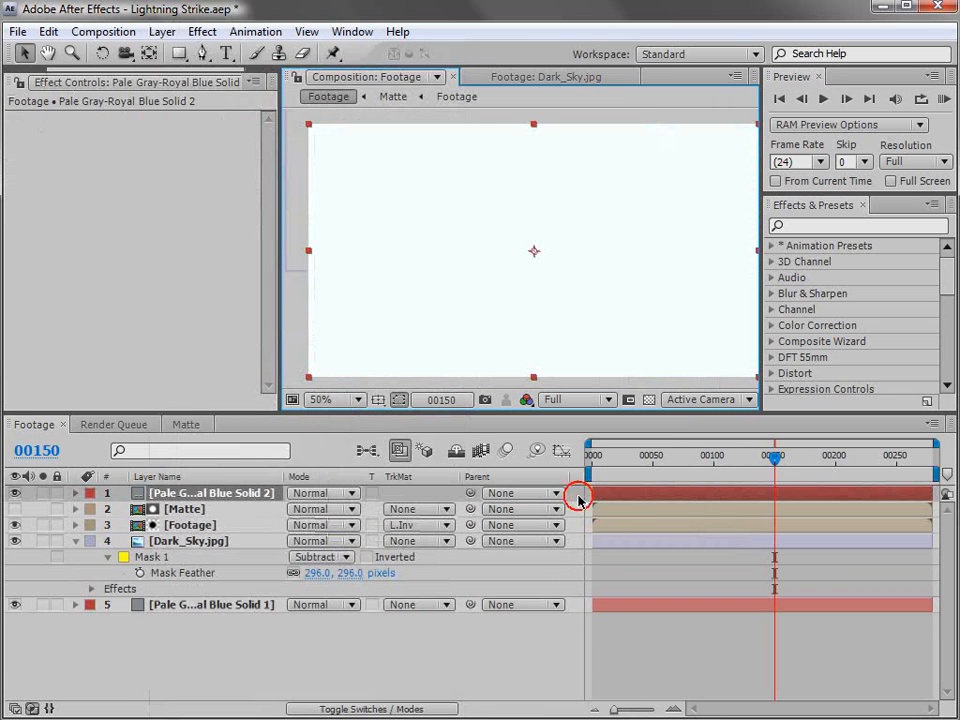
key("Return")
type("D")
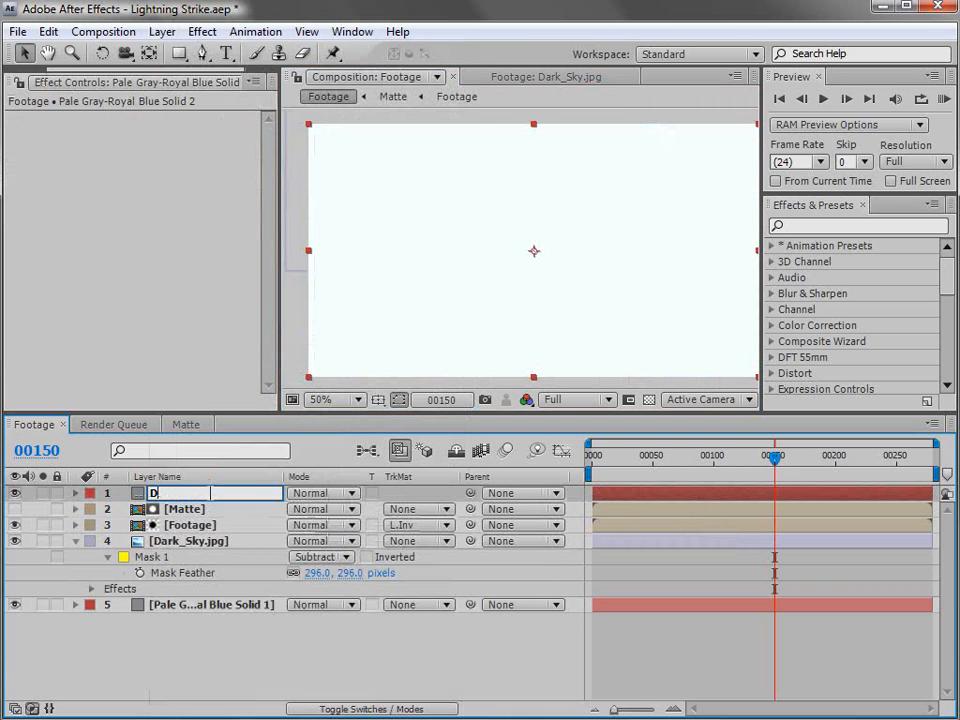
type("rizzle")
key("Return")
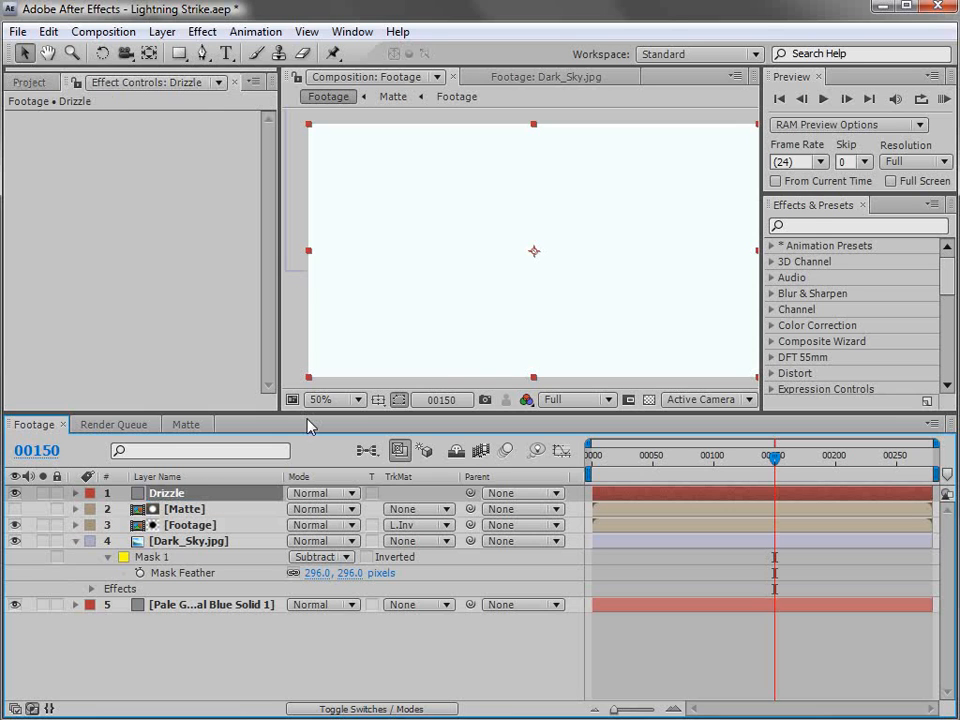
- Find the CC Drizzle effect and apply it to the Drizzle solid
left_click(812, 226)
type("dri")
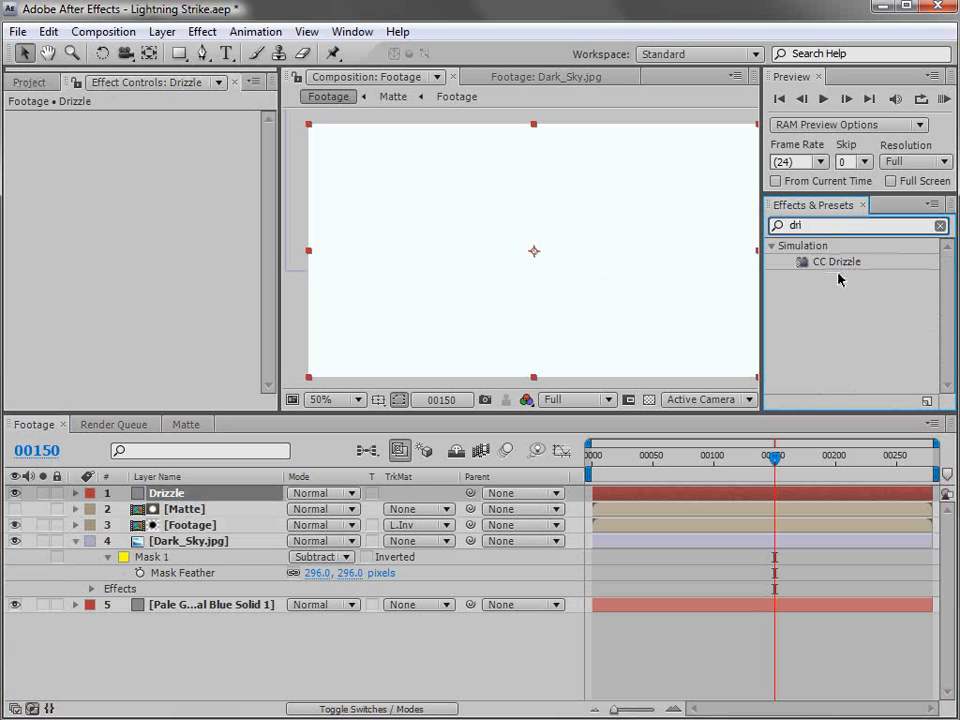
left_click_drag(833, 264, 566, 229)
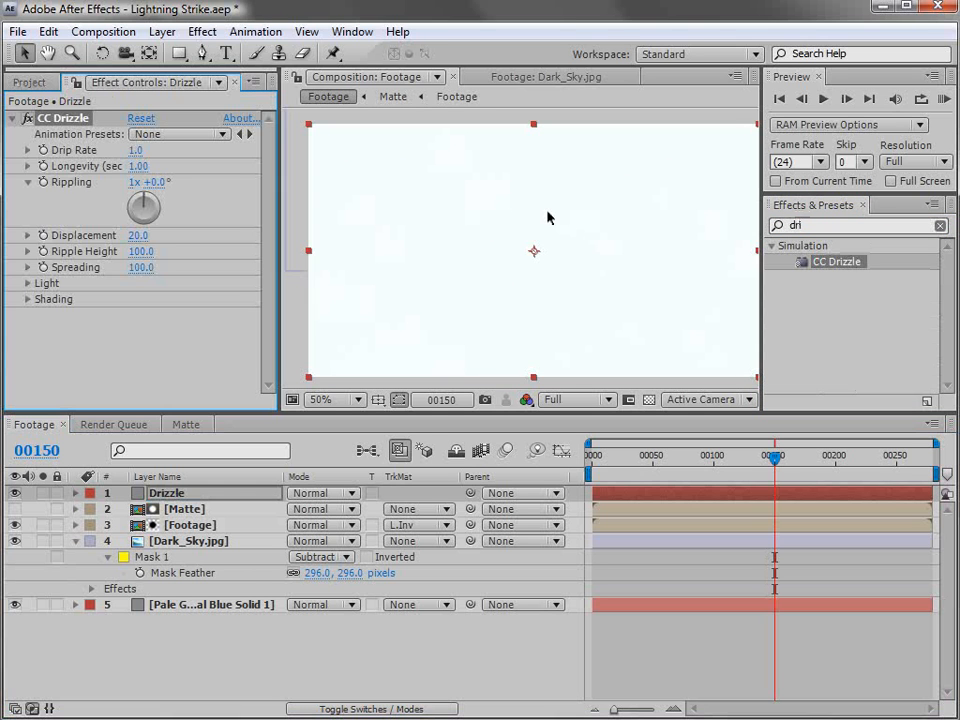
- Change the Drizzle solid's color to neutral gray with R, G and B all set to 127
left_click(162, 31)
left_click(180, 74)
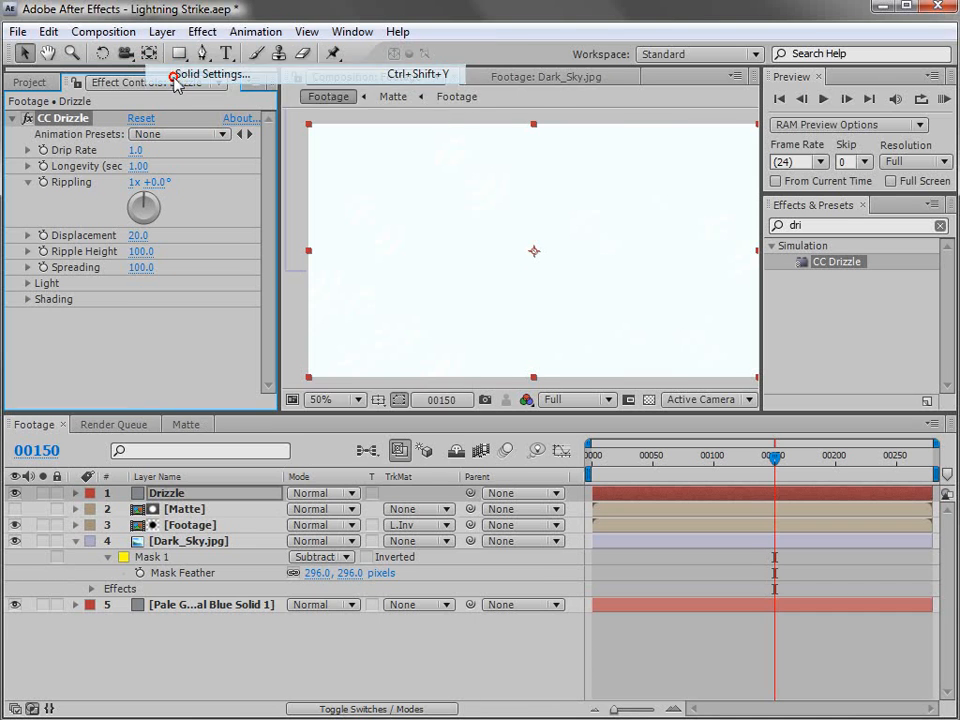
left_click(318, 483)
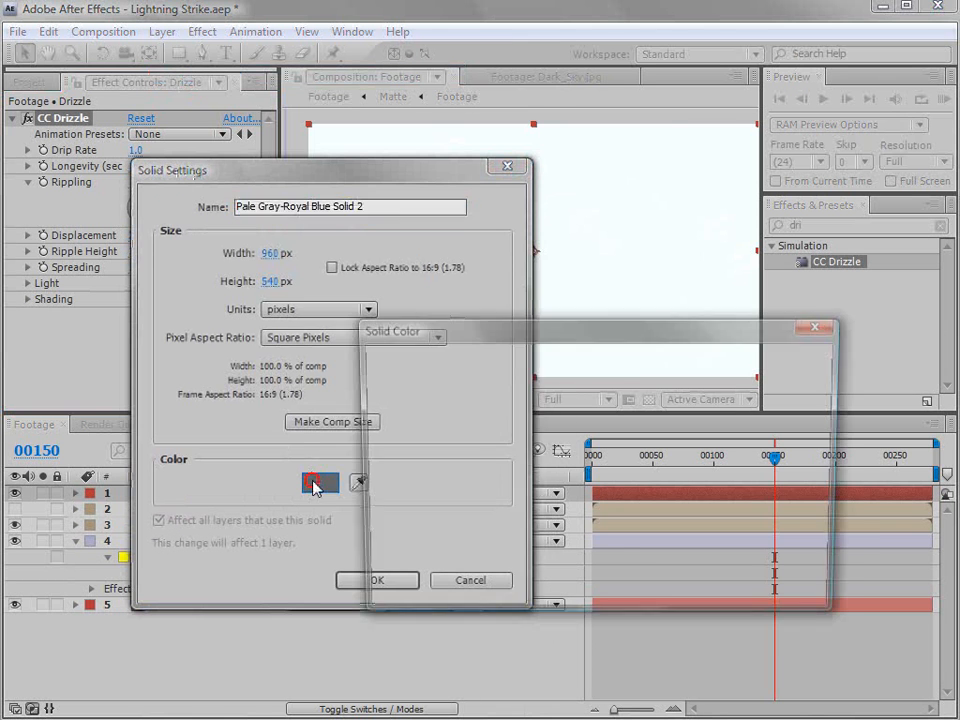
left_click_drag(393, 466, 356, 477)
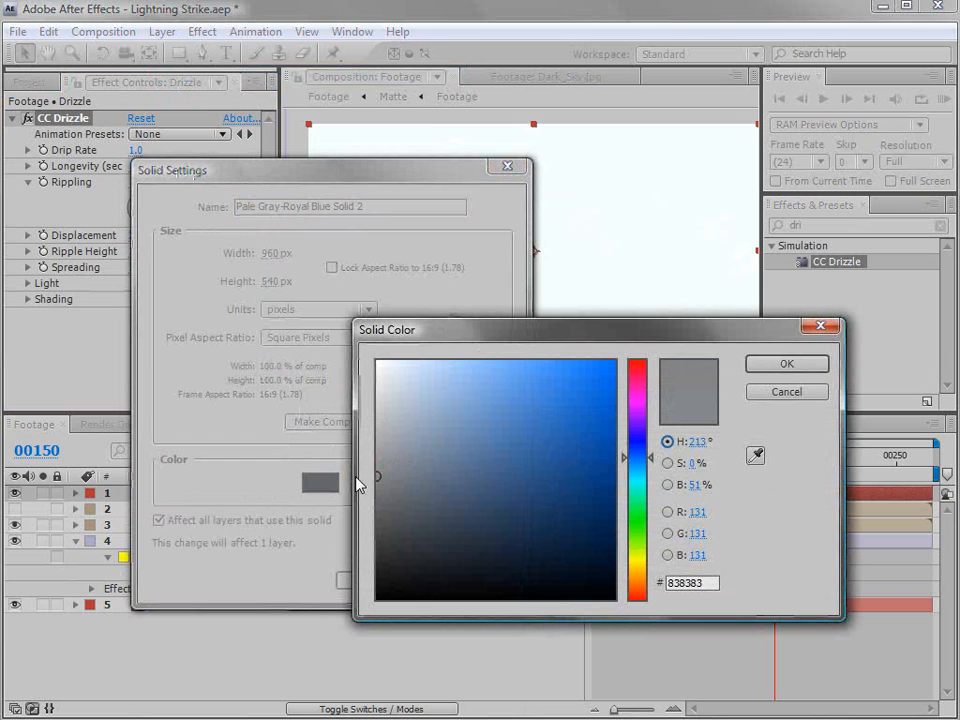
left_click(697, 511)
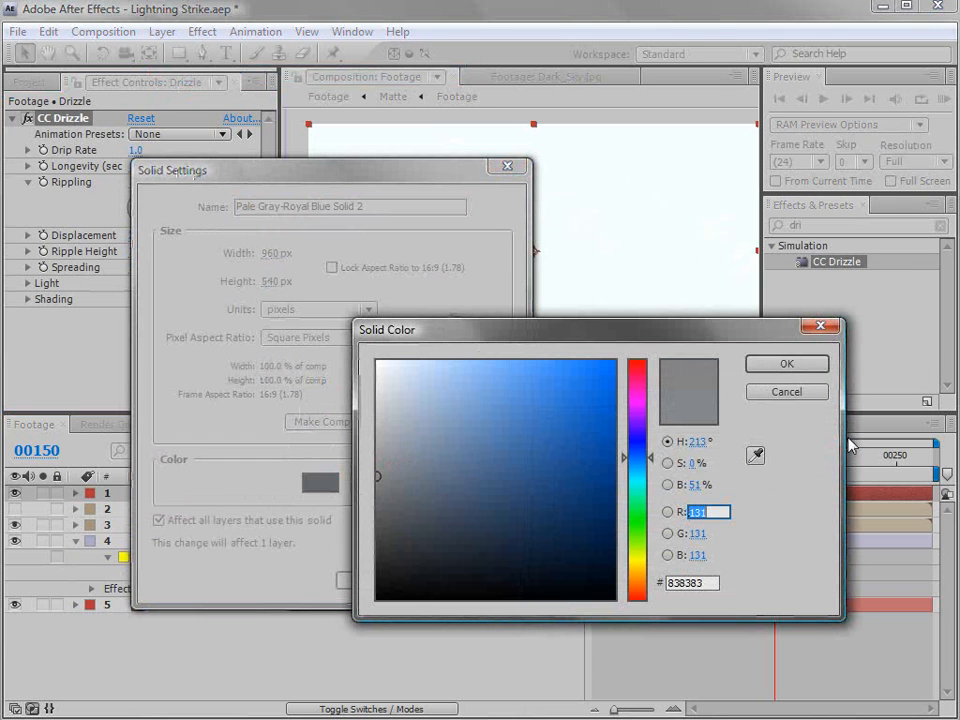
type("127")
left_click(697, 533)
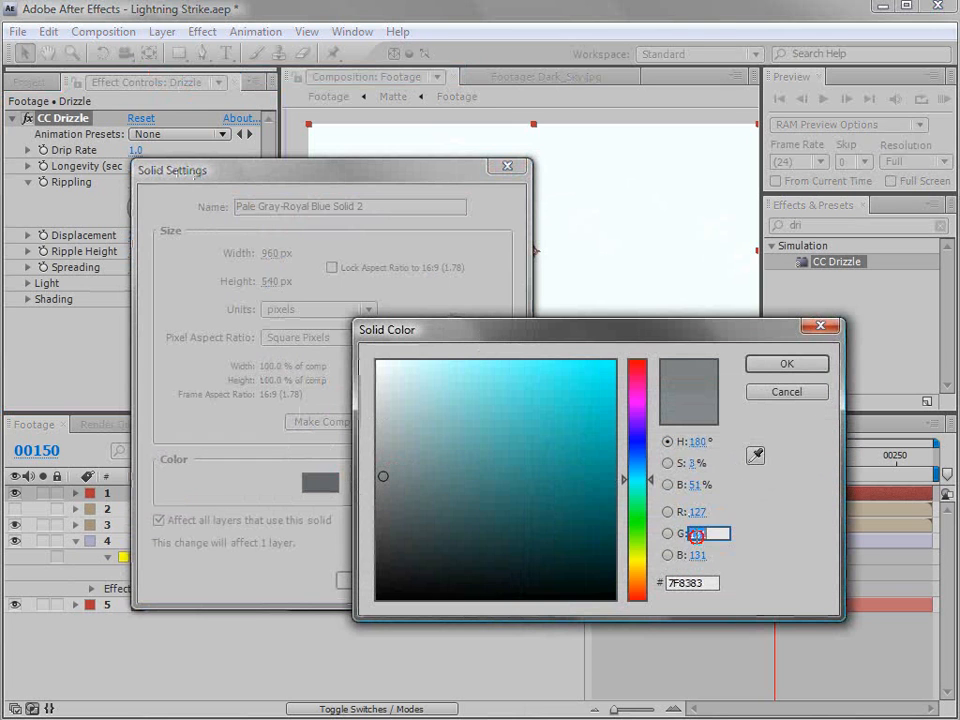
type("127")
left_click(697, 554)
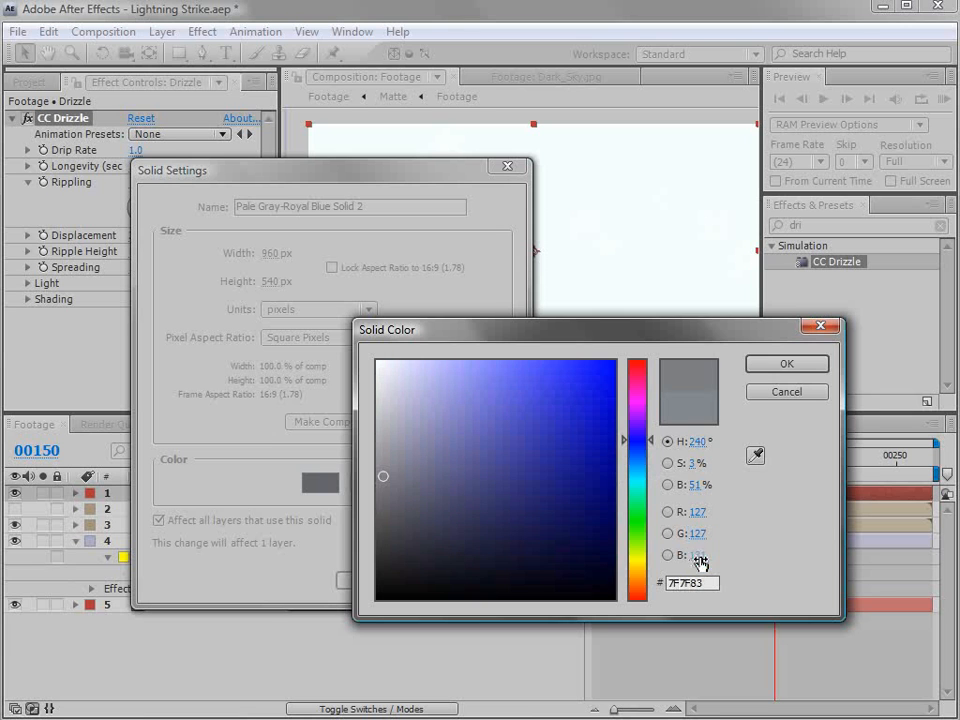
type("127")
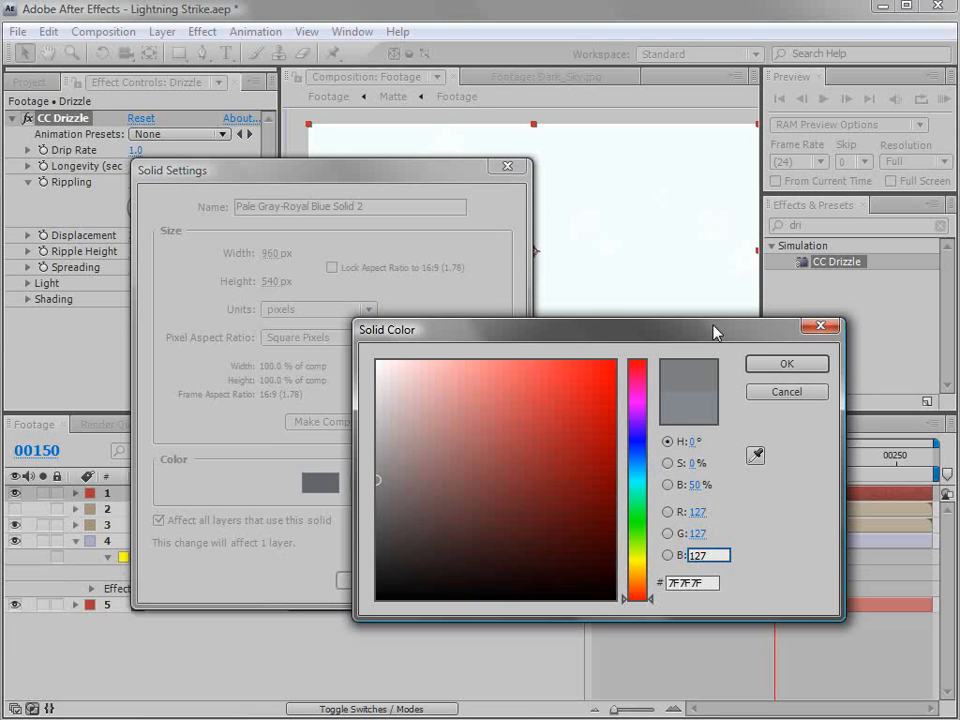
left_click(787, 366)
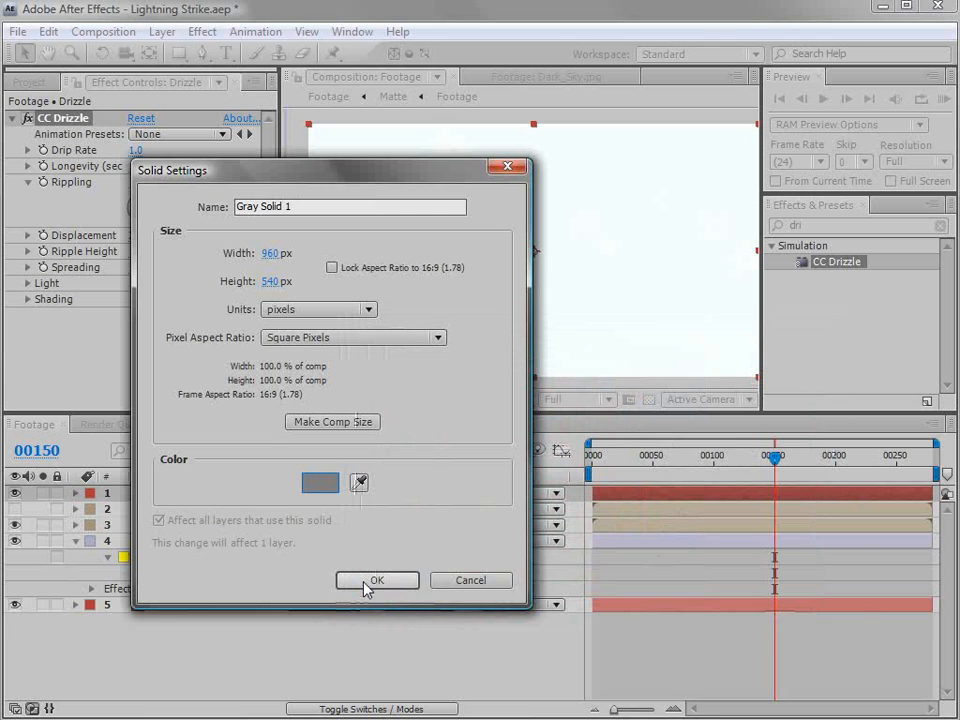
left_click(368, 582)
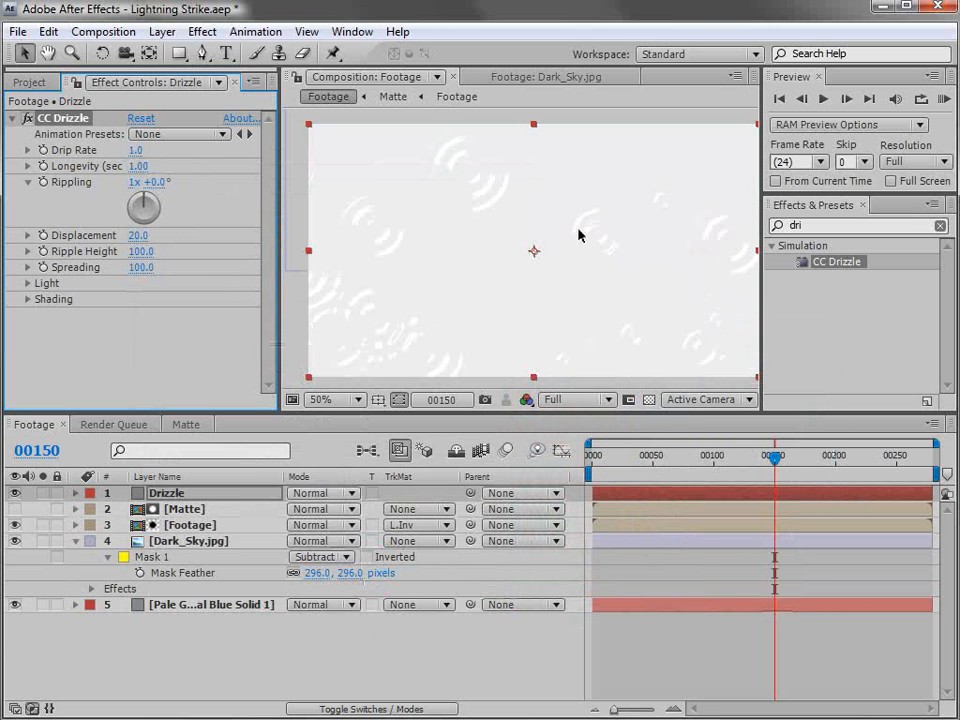
- Reset the viewer's preview exposure and move the current time to frame 60 to view the ripples
key("grave")
left_click(645, 706)
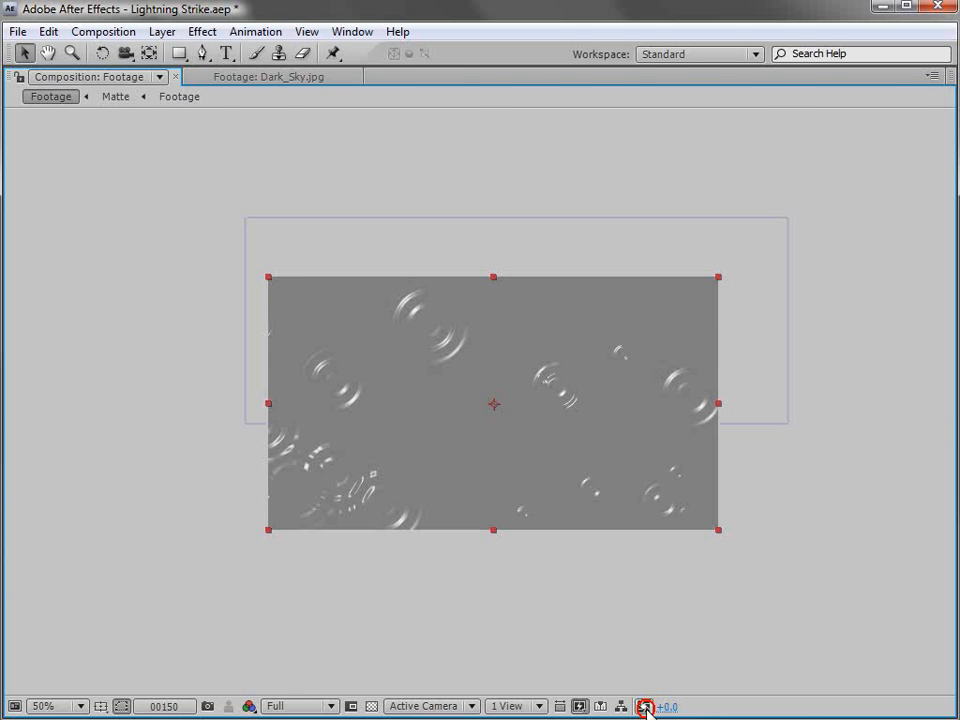
key("grave")
scroll(510, 257, "down", 1)
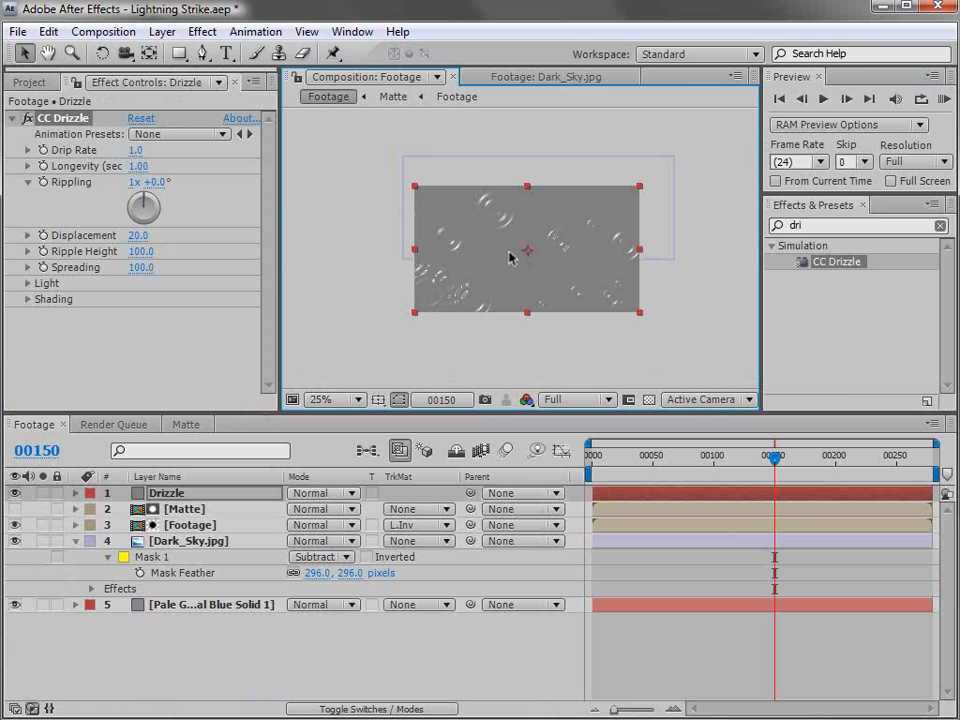
left_click_drag(598, 458, 664, 458)
scroll(536, 261, "up", 2)
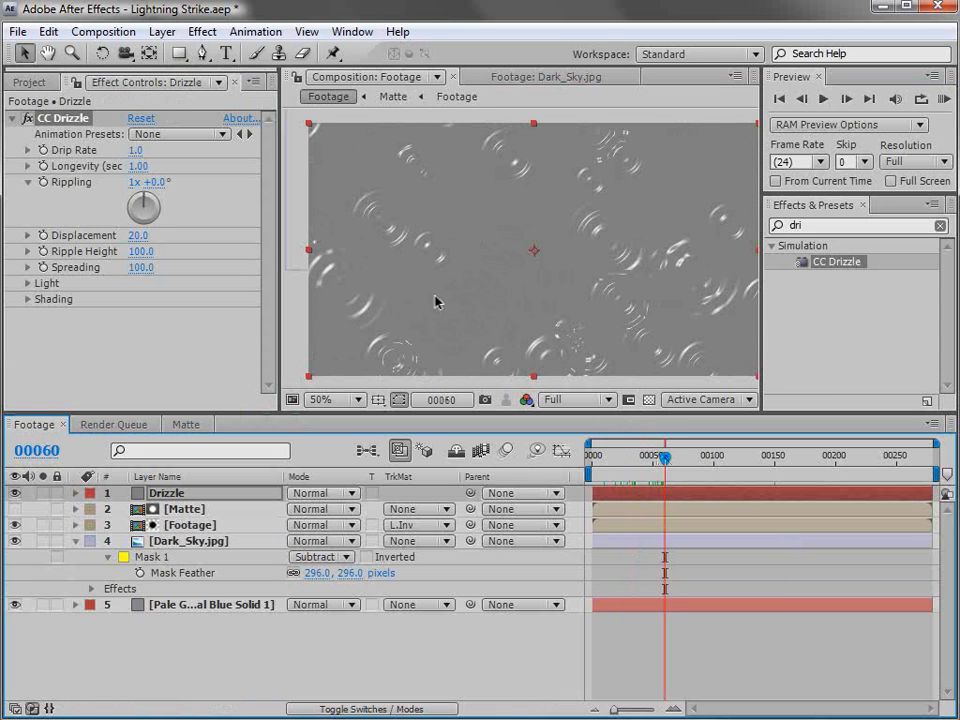
- Resize the Drizzle solid to 1500 px wide and 1200 px high
left_click(160, 31)
left_click(205, 72)
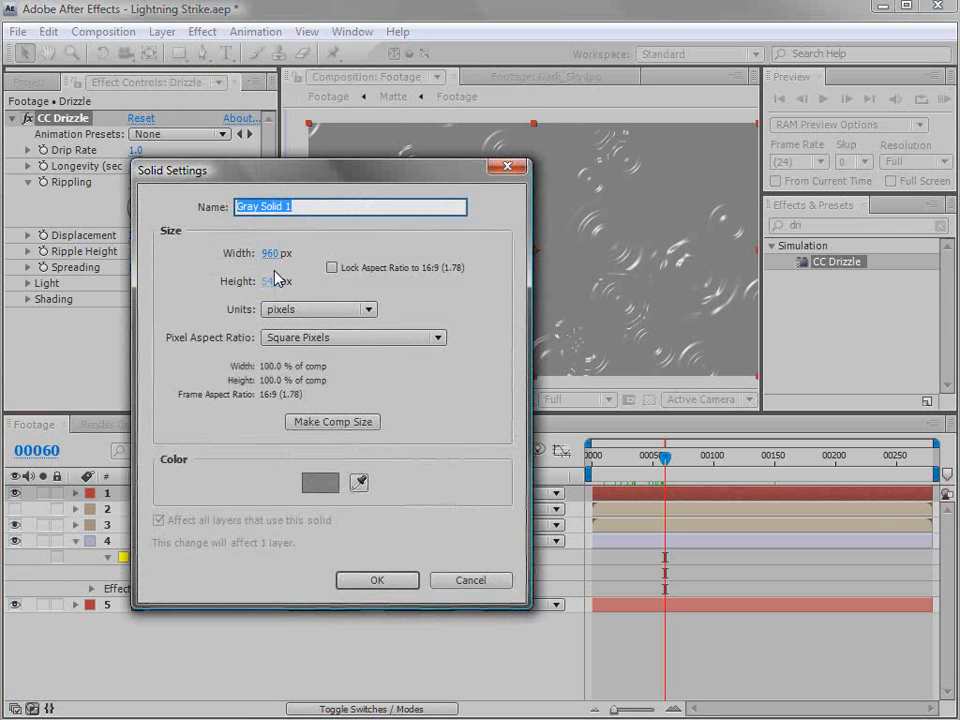
key("Tab")
type("1500")
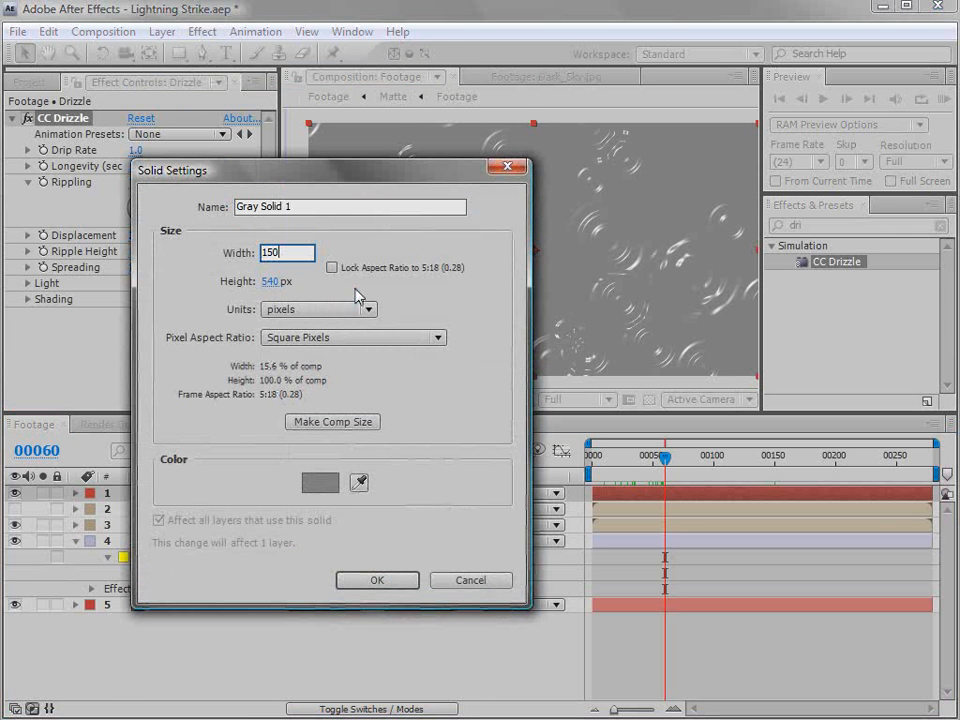
key("Tab")
type("1200")
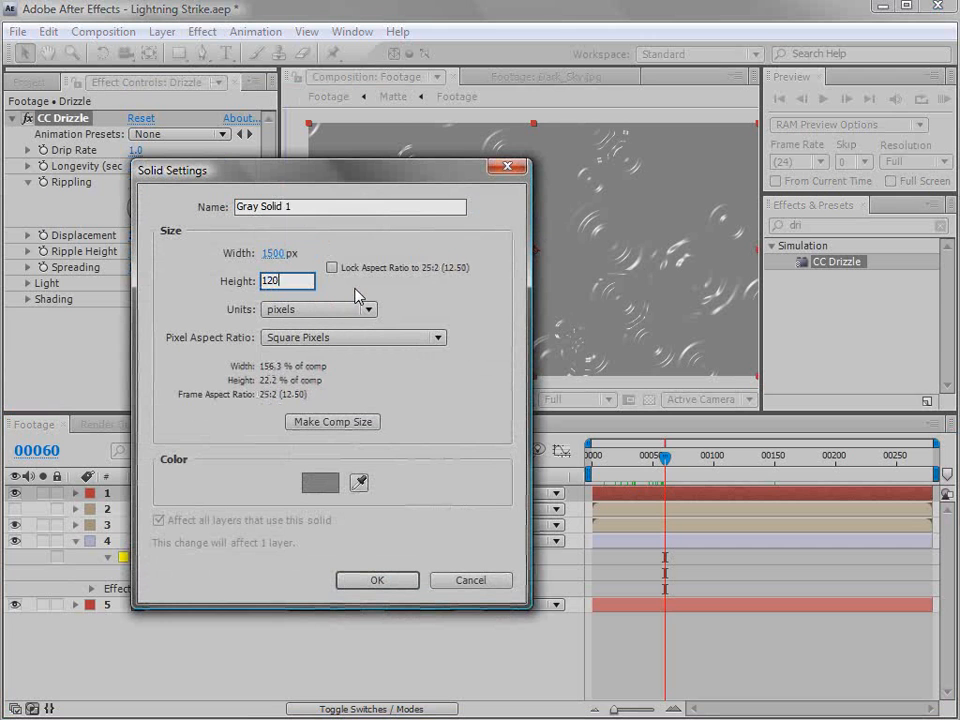
key("Return")
left_click(429, 321)
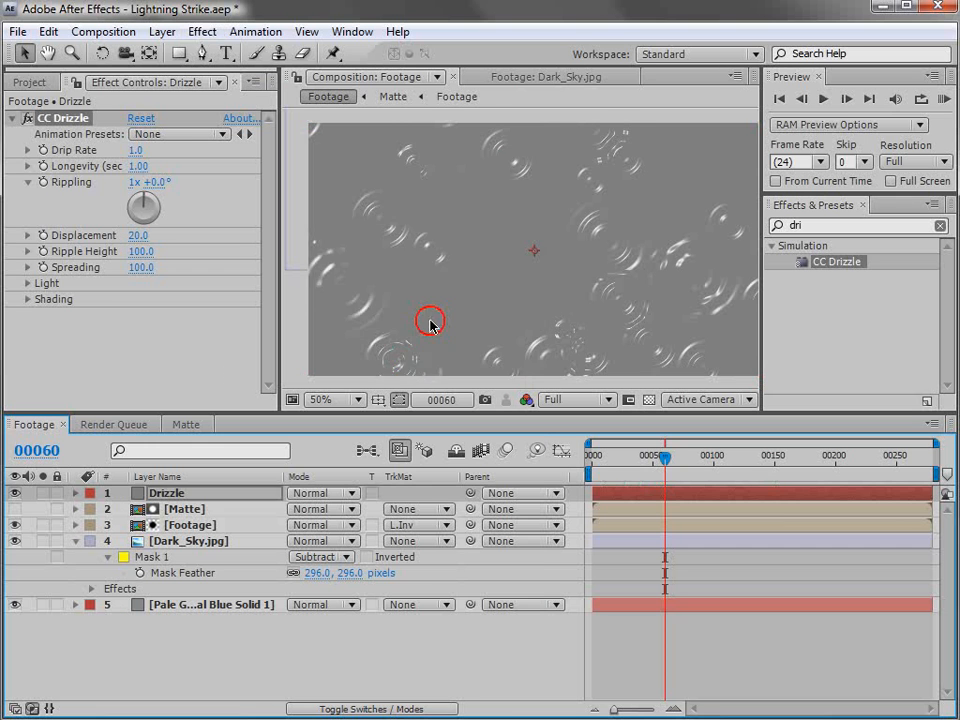
- Set the Drizzle layer's blending mode to Overlay and make it a 3D layer
left_click(320, 493)
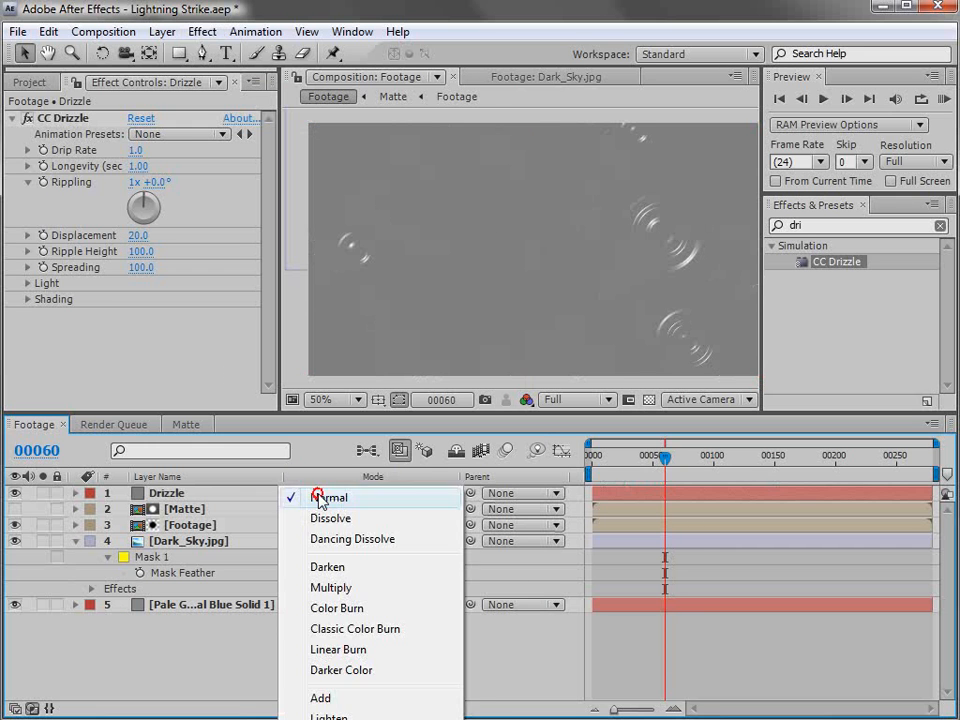
left_click(308, 541)
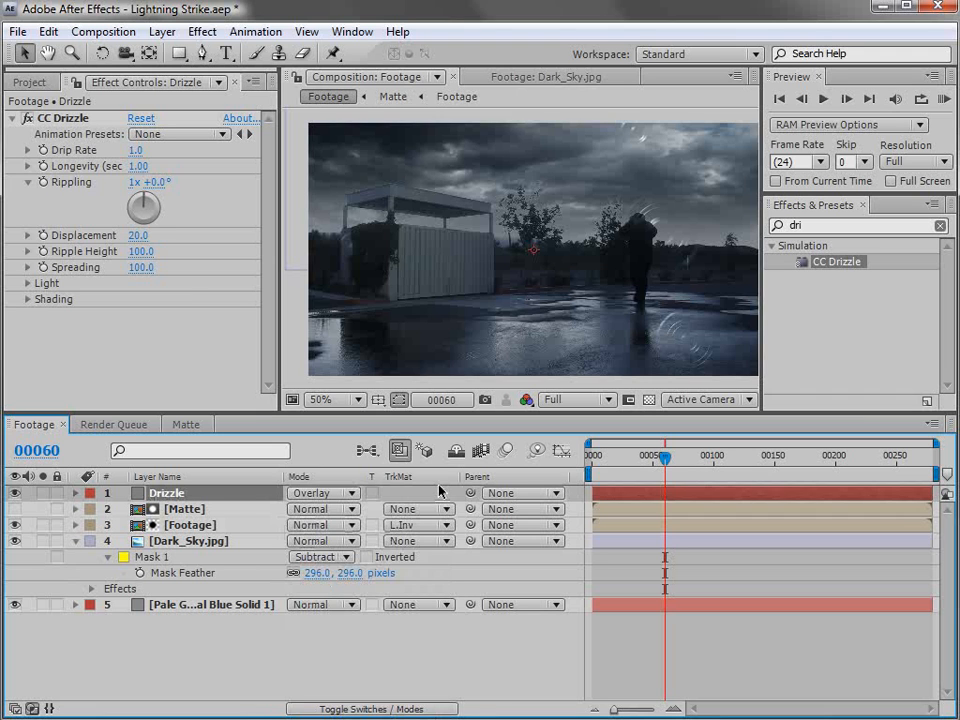
key("F4")
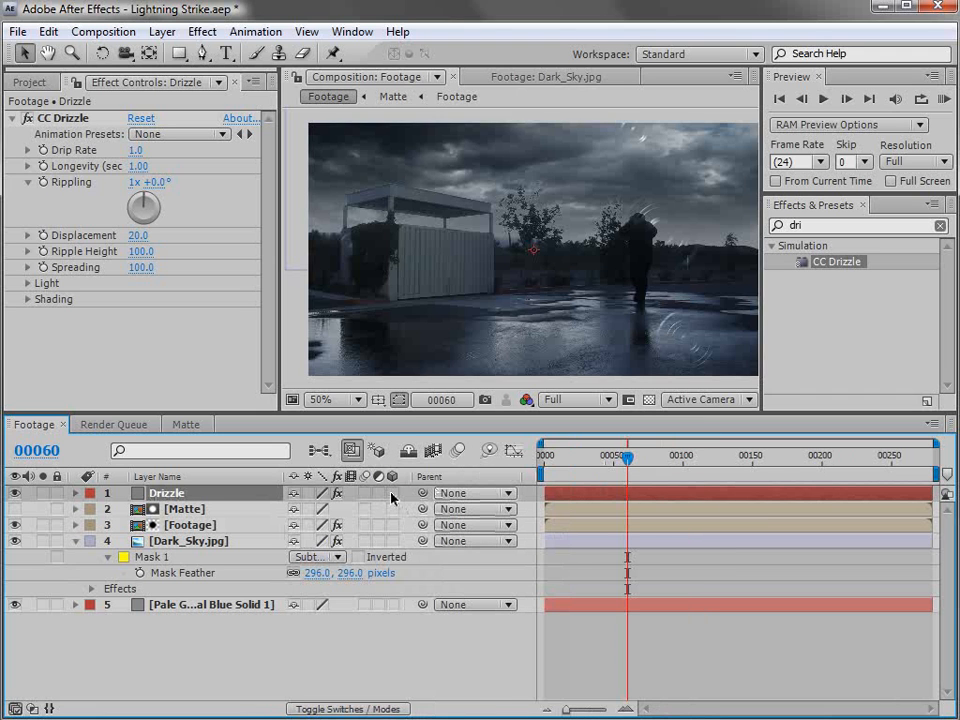
left_click(391, 493)
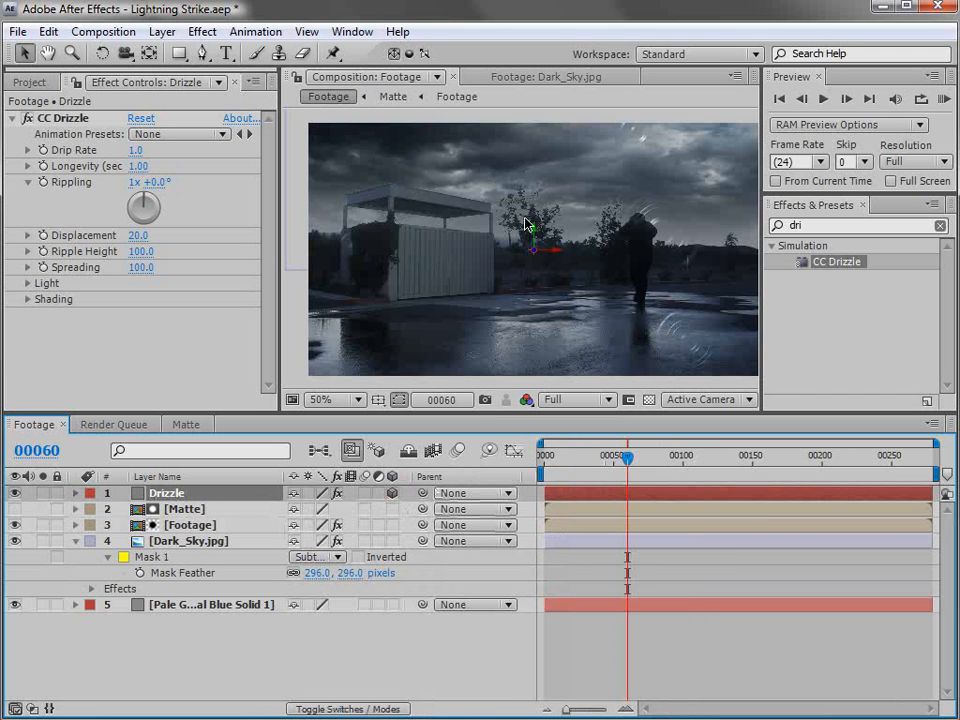
- Rotate the Drizzle layer flat like a ground plane and lower it onto the wet pavement
left_click(101, 53)
left_click_drag(547, 250, 551, 361)
key("v")
key("w")
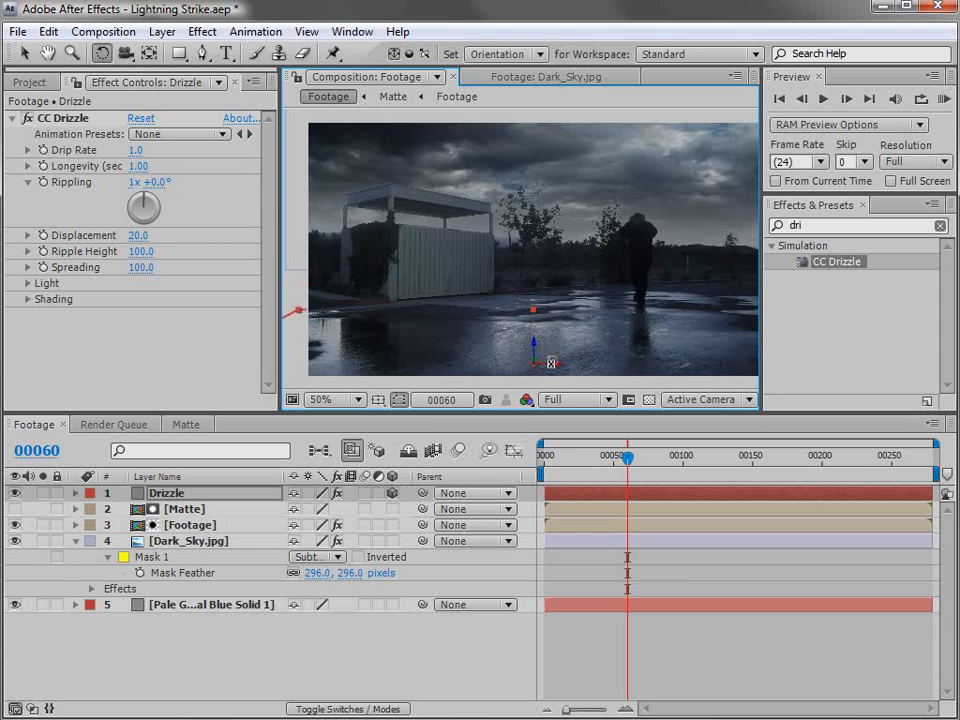
- Scale the Drizzle layer to 80%, fine-tune its placement on the ground, and move the current time to frame 65
key("s")
left_click_drag(347, 511, 305, 511)
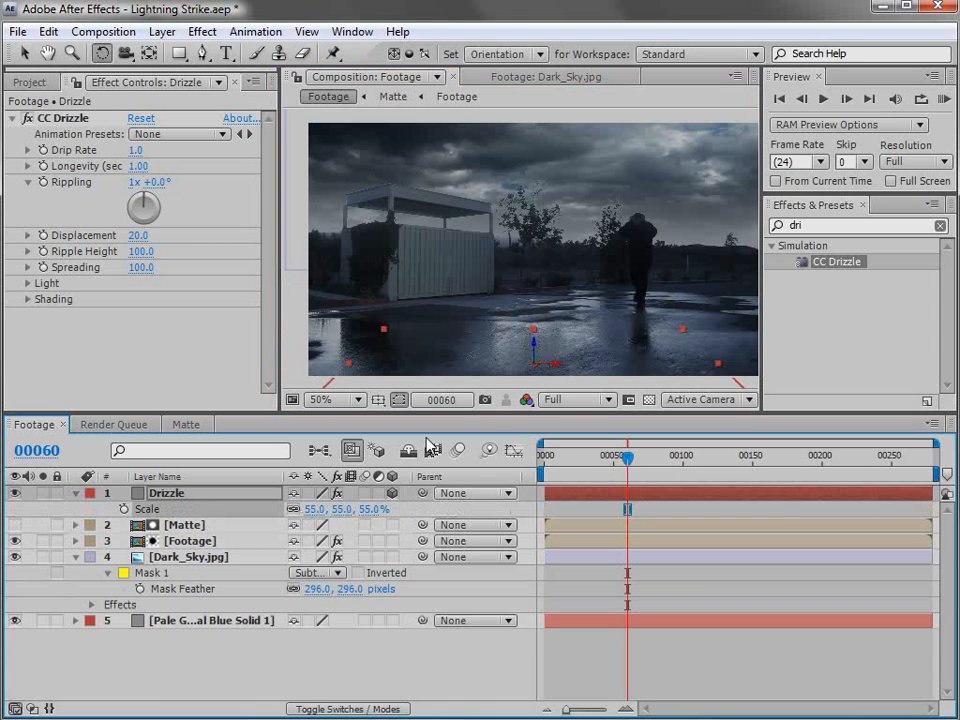
key("v")
key("w")
left_click_drag(550, 336, 551, 333)
left_click_drag(337, 510, 362, 511)
mouse_move(640, 458)
left_mouse_down()
mouse_move(656, 464)
mouse_move(634, 465)
left_mouse_up()
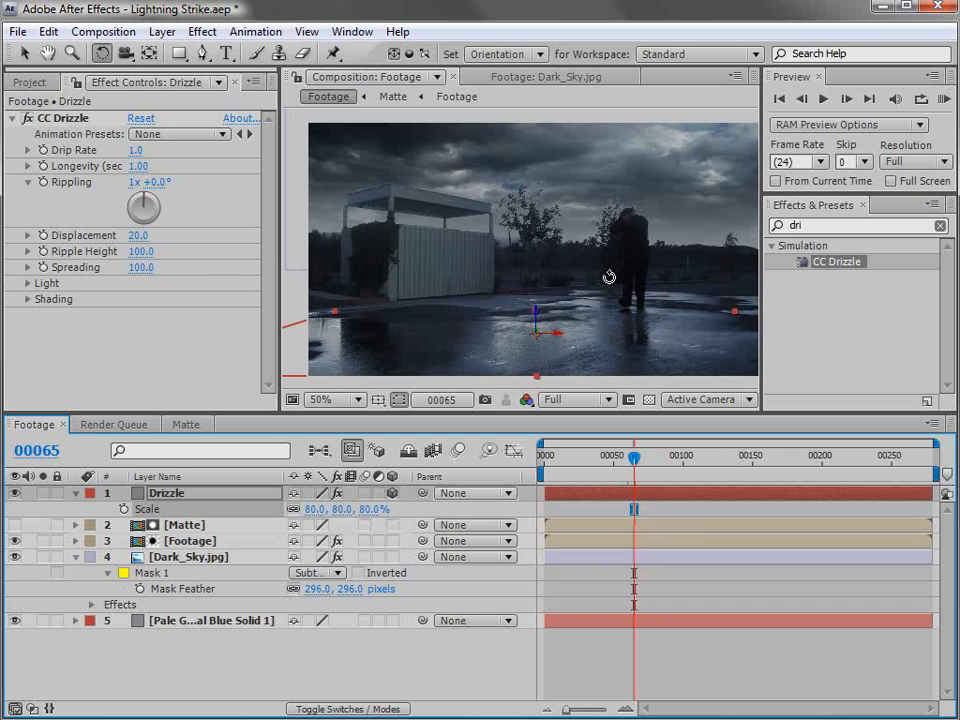
- Adjust the CC Drizzle light to a Light Direction of 185° and a Light Height of 83, then check the ripples in an enlarged viewer
key("h")
scroll(598, 289, "up", 1)
left_click_drag(512, 382, 391, 305)
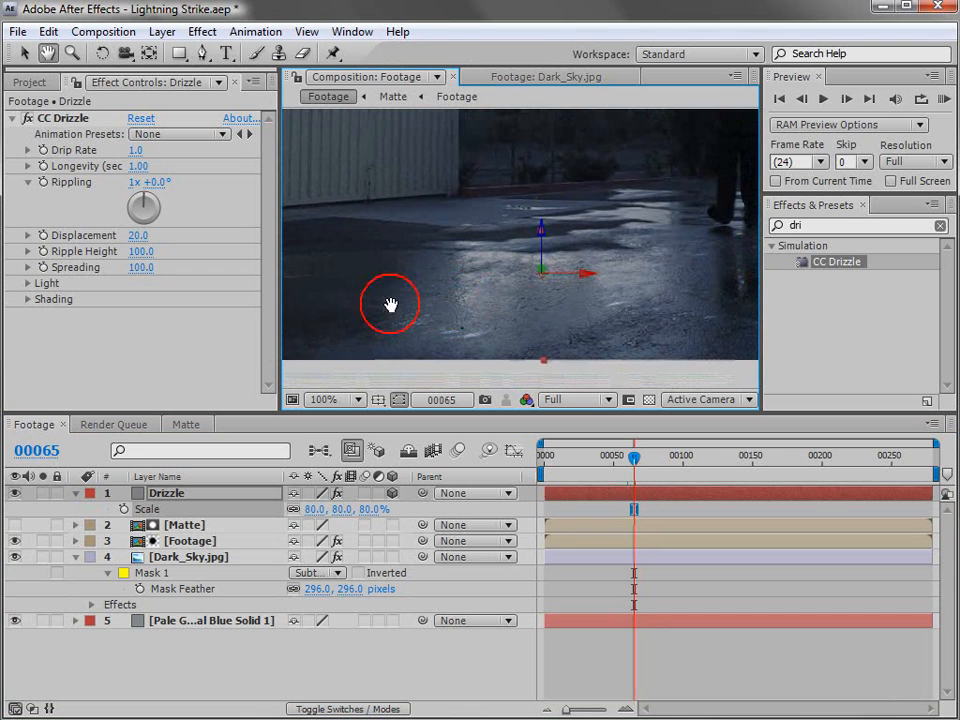
key("w")
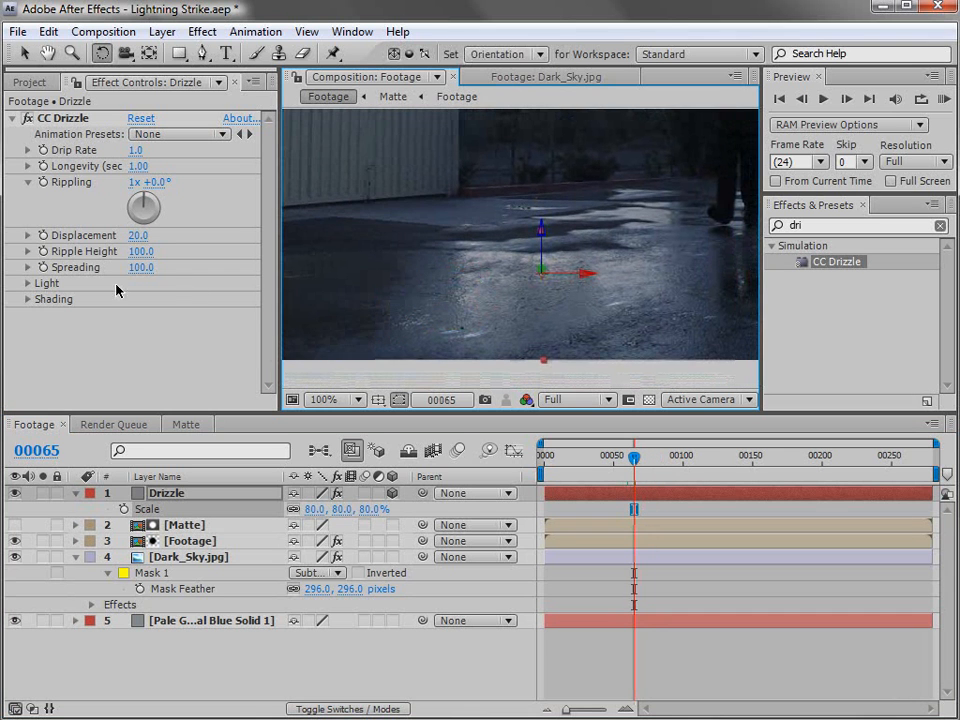
left_click(26, 283)
scroll(268, 311, "down", 1)
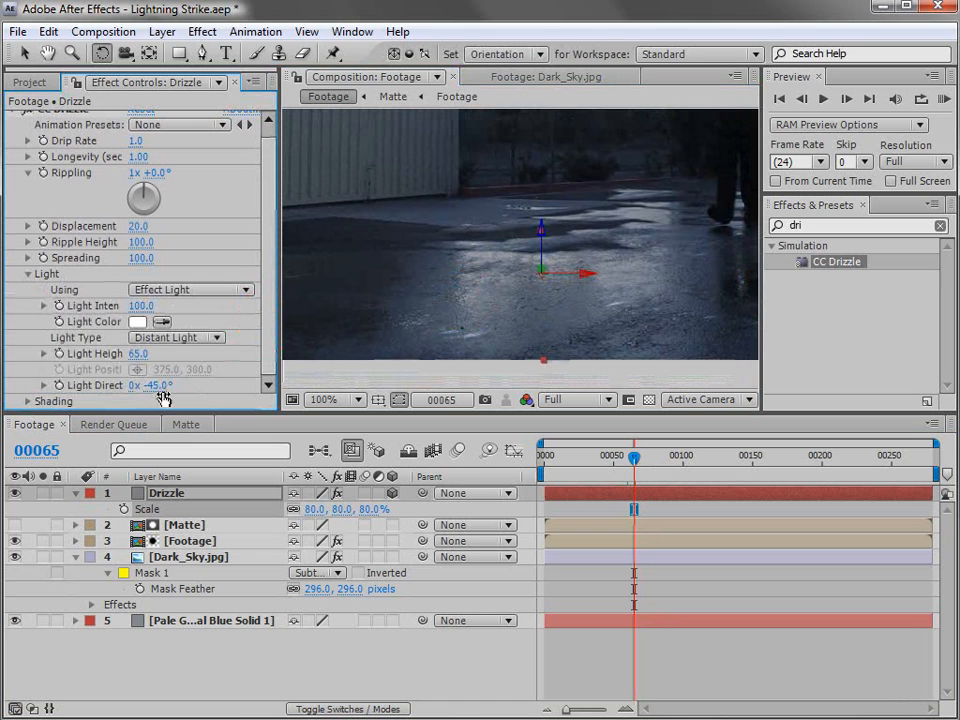
left_click_drag(140, 385, 209, 381)
left_click_drag(138, 353, 331, 373)
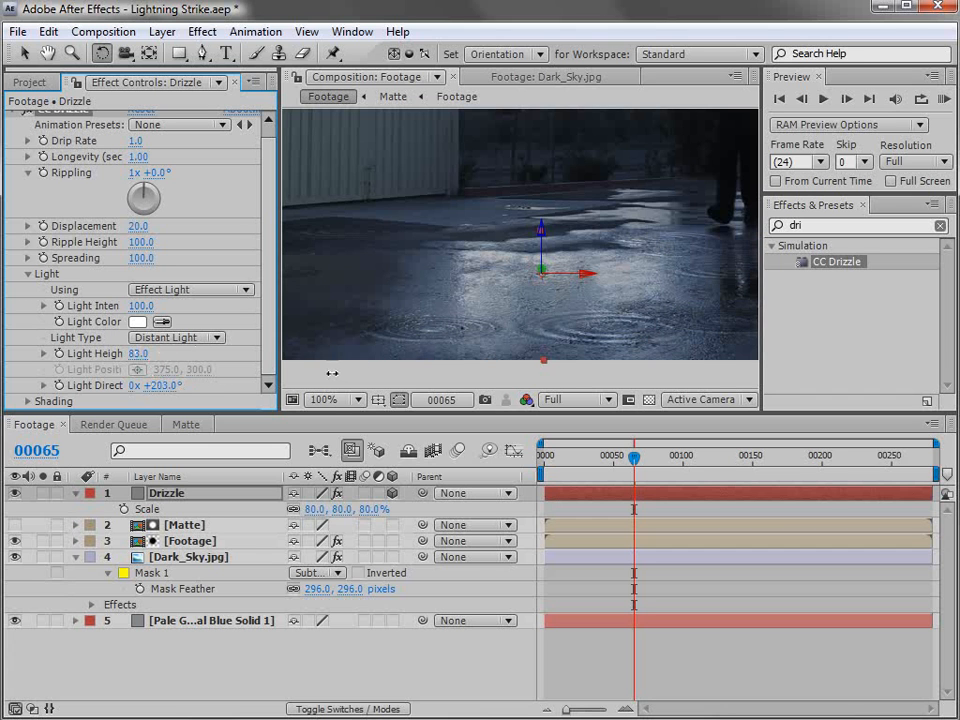
key("grave")
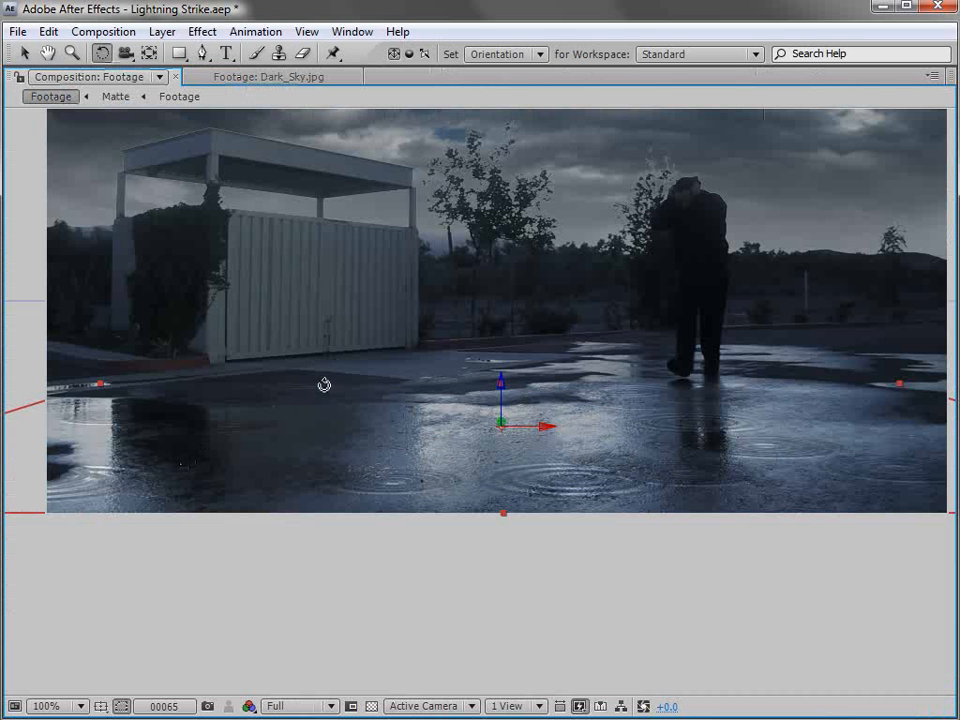
key("grave")
- Set CC Drizzle's Drip Rate to 2.2 and Spreading to 49 for more, smaller ripples
key("h")
scroll(480, 300, "down", 1)
scroll(490, 306, "up", 1)
left_click_drag(566, 268, 553, 300)
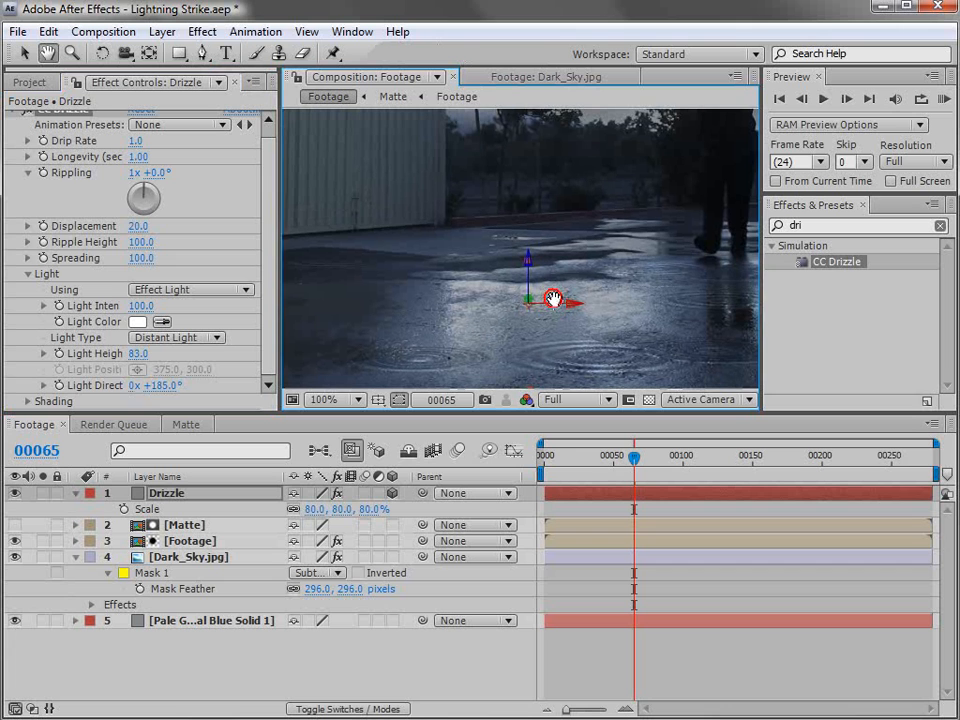
key("w")
left_click(267, 249)
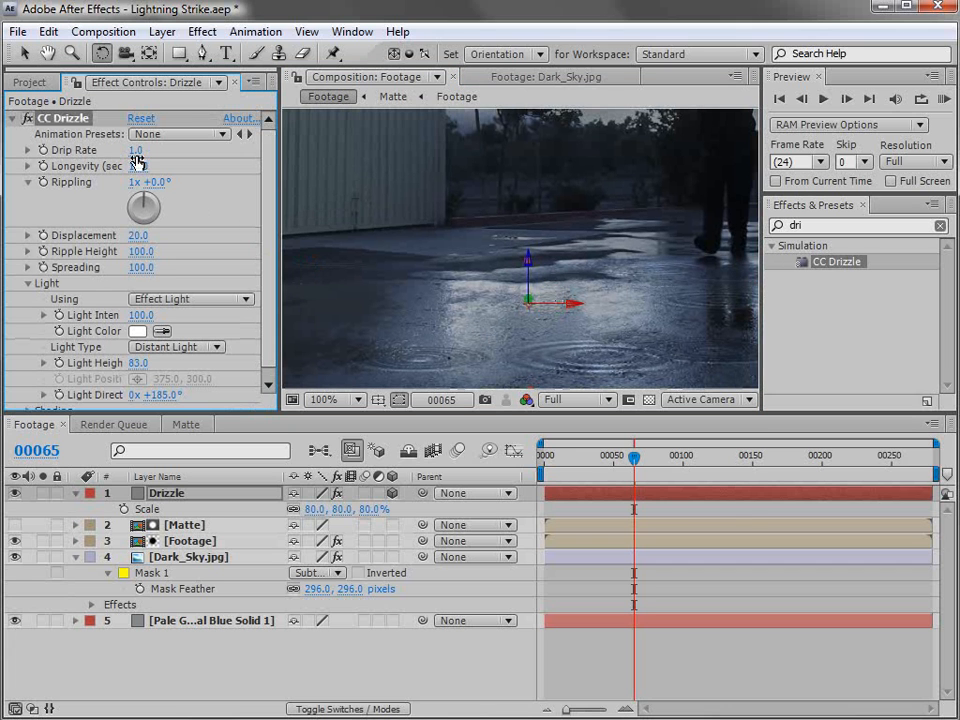
left_click_drag(134, 150, 253, 155)
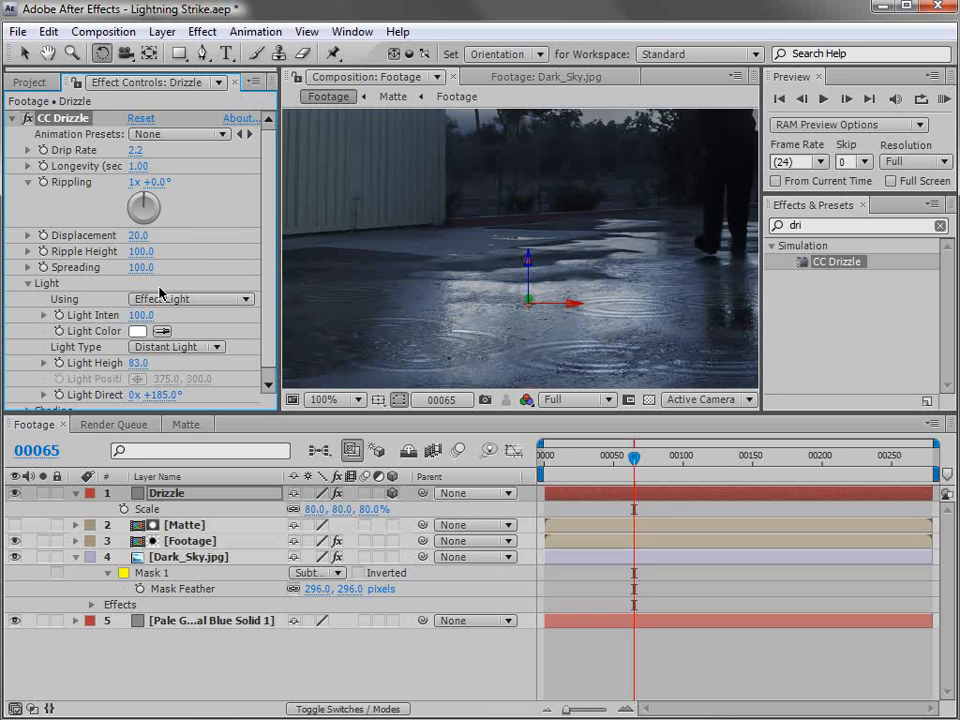
left_click_drag(139, 268, 97, 270)
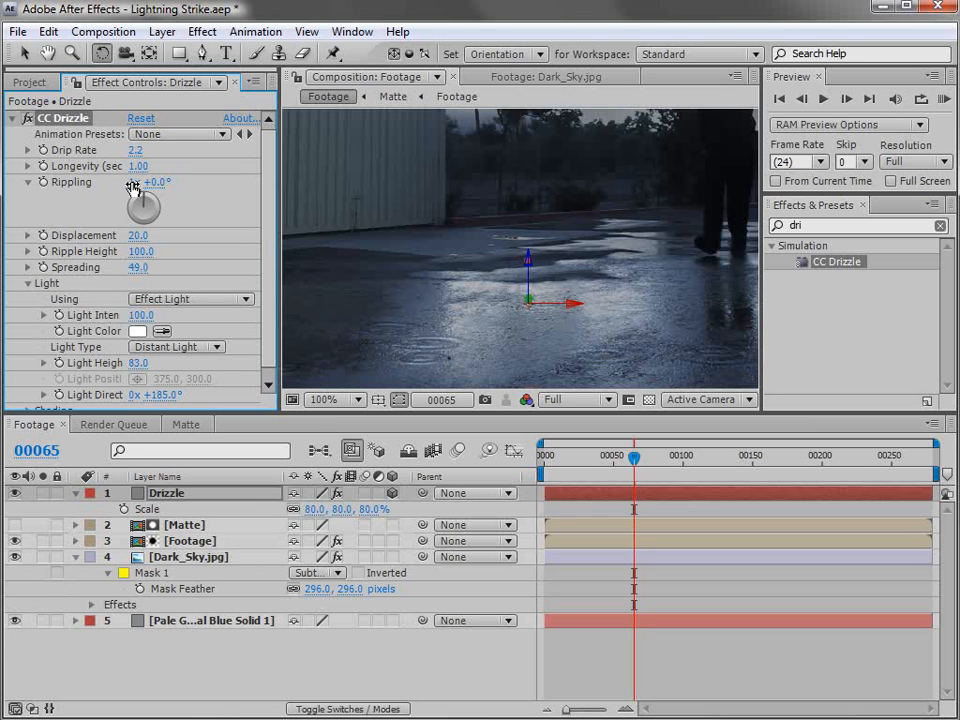
- Increase CC Drizzle's Rippling to 1x +248° and check the whole frame in an enlarged viewer
left_click_drag(133, 188, 400, 202)
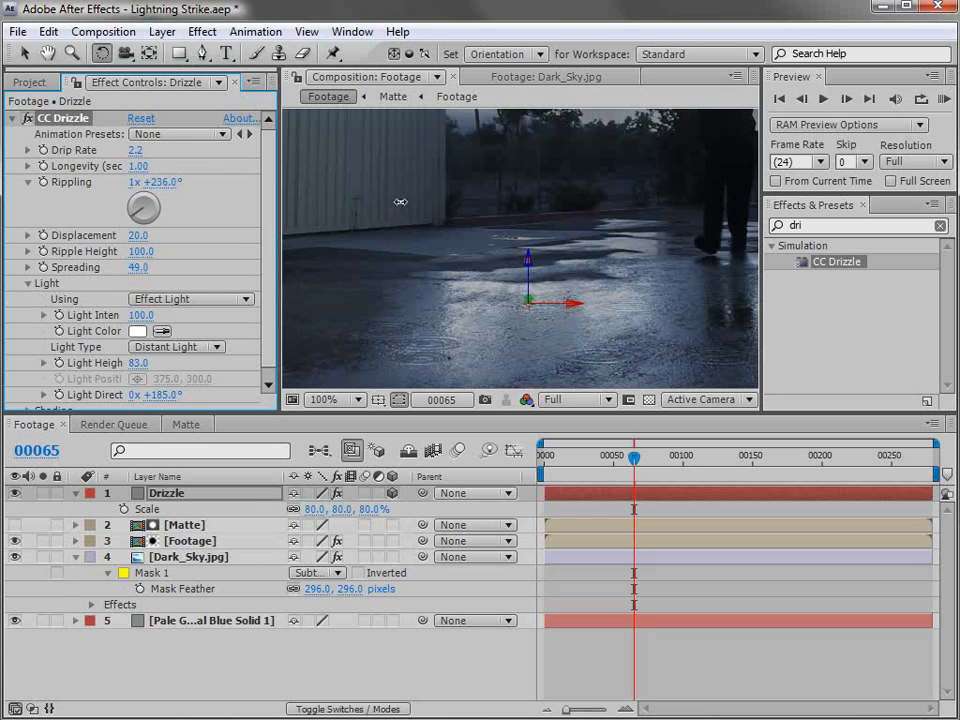
key("grave")
key("grave")
- Set CC Drizzle's Drip Rate to 3.3 and Longevity to 1 second, and review the ripples in an enlarged viewer
left_click_drag(134, 152, 250, 154)
left_click(138, 166)
type("1")
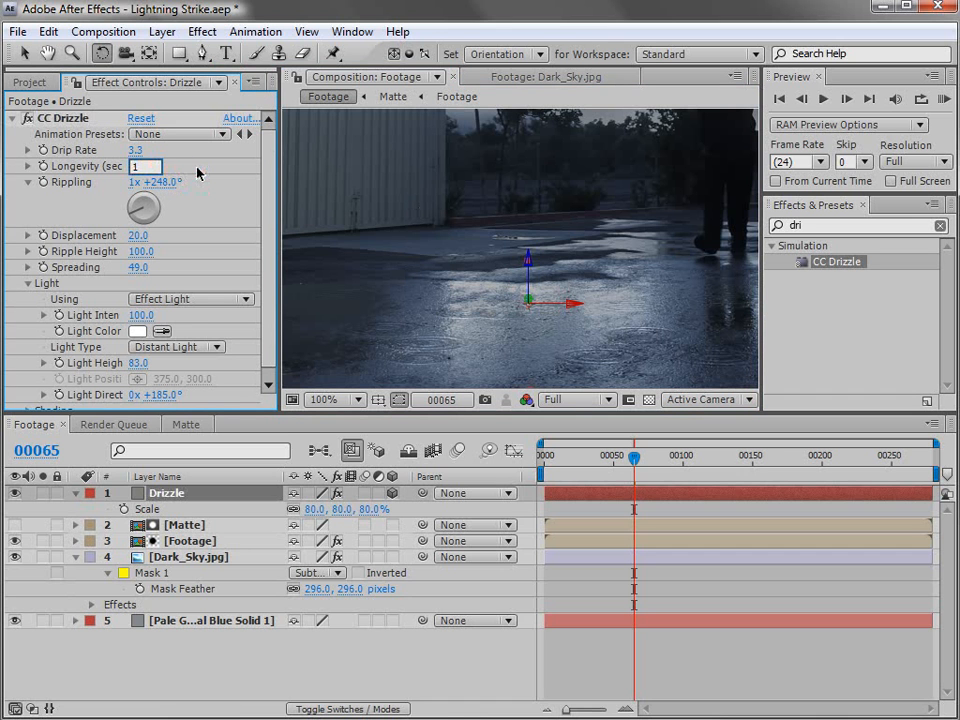
type(".8")
key("Return")
key("grave")
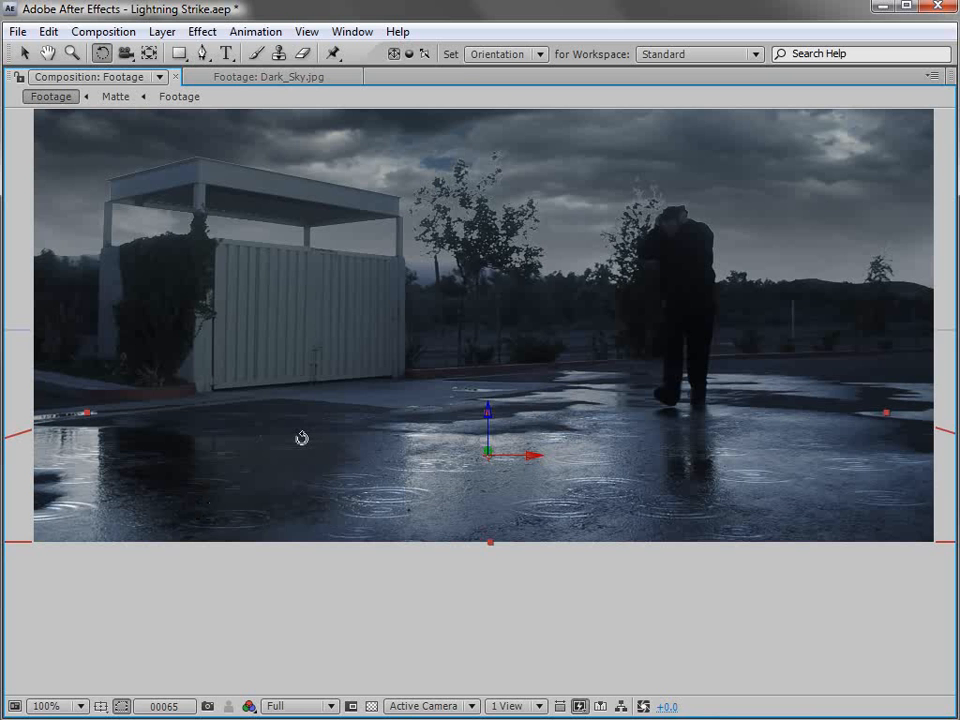
key("comma")
key("grave")
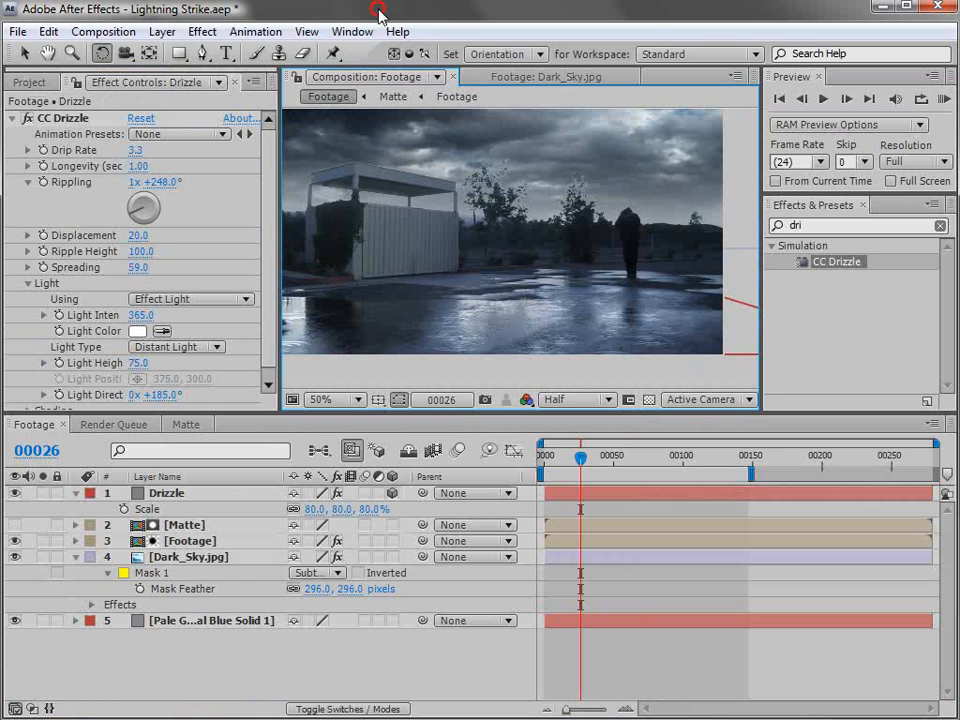
- Create a new gray solid at composition size above the Drizzle layer
left_click(162, 31)
mouse_move(165, 54)
left_click(536, 80)
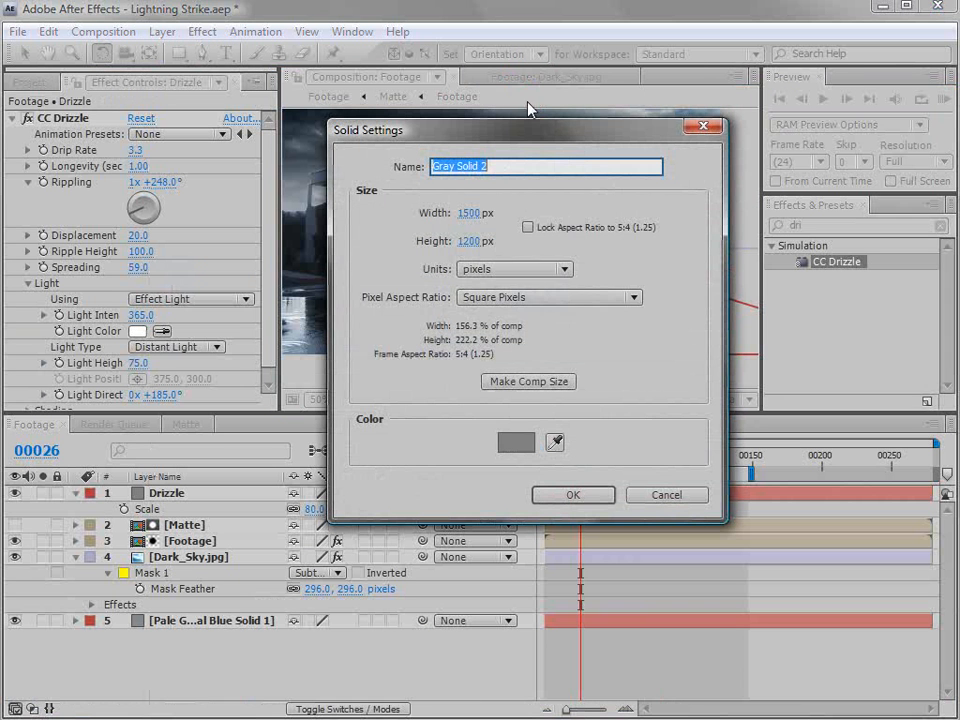
left_click(545, 384)
left_click(580, 497)
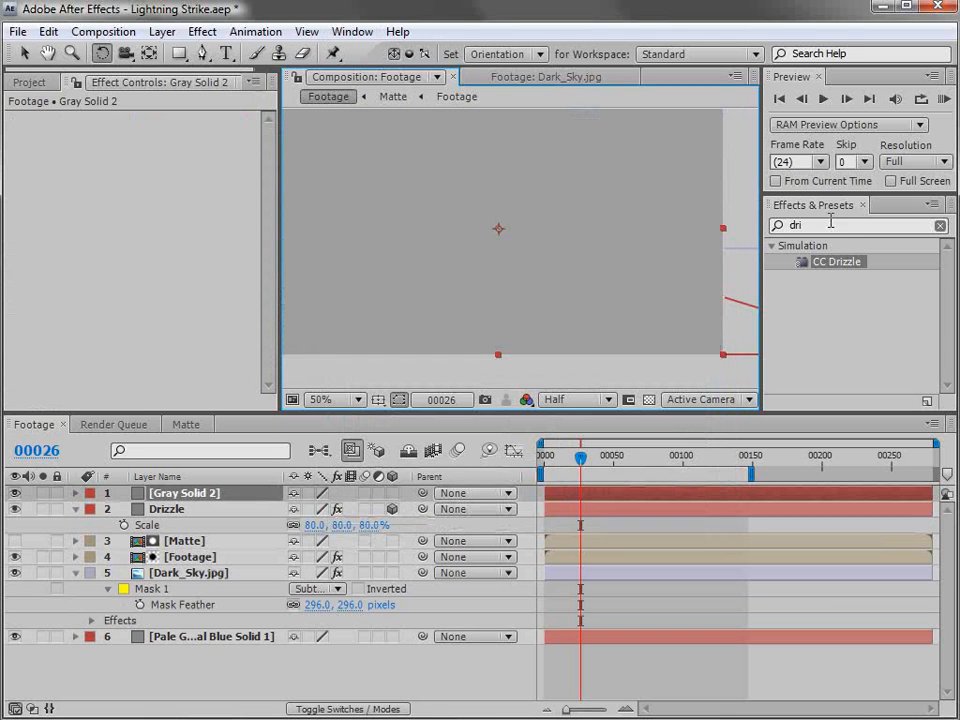
- Find the CC Particle World effect and apply it to the new gray solid
left_click(830, 224)
type("part")
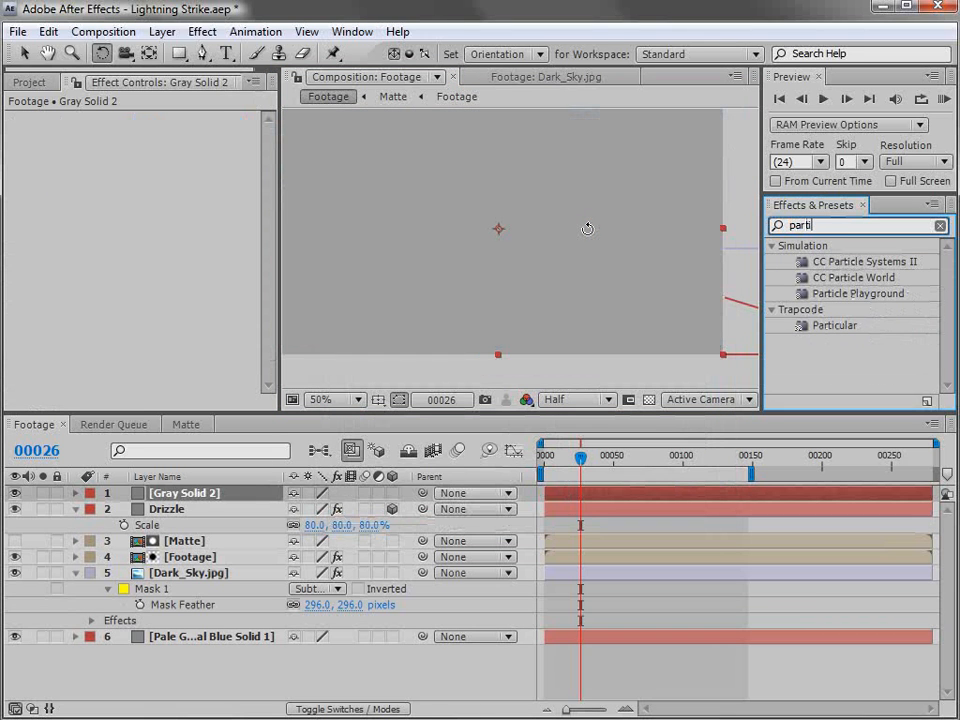
left_click_drag(840, 277, 588, 494)
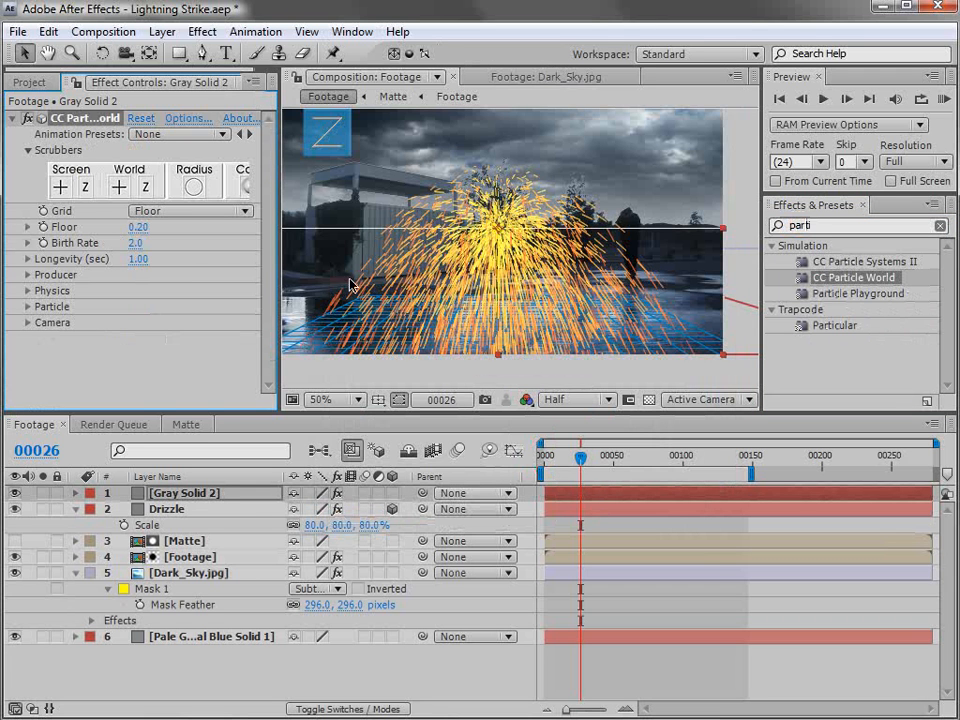
- Widen the effect settings area and turn off the CC Particle World grid
left_click_drag(542, 251, 564, 272)
left_click_drag(277, 258, 298, 254)
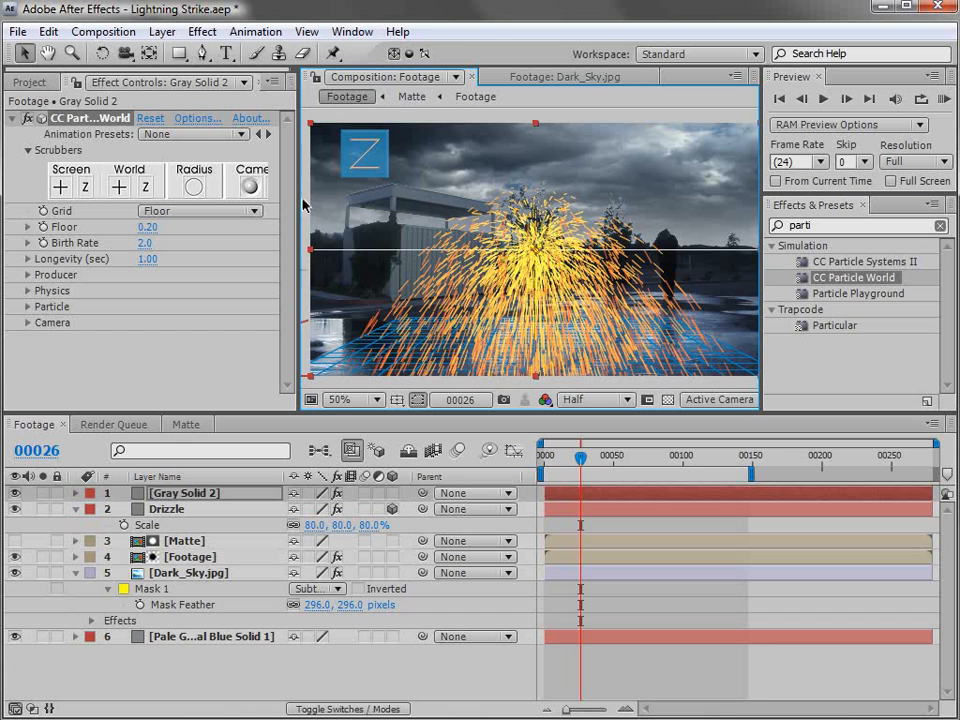
left_click(193, 208)
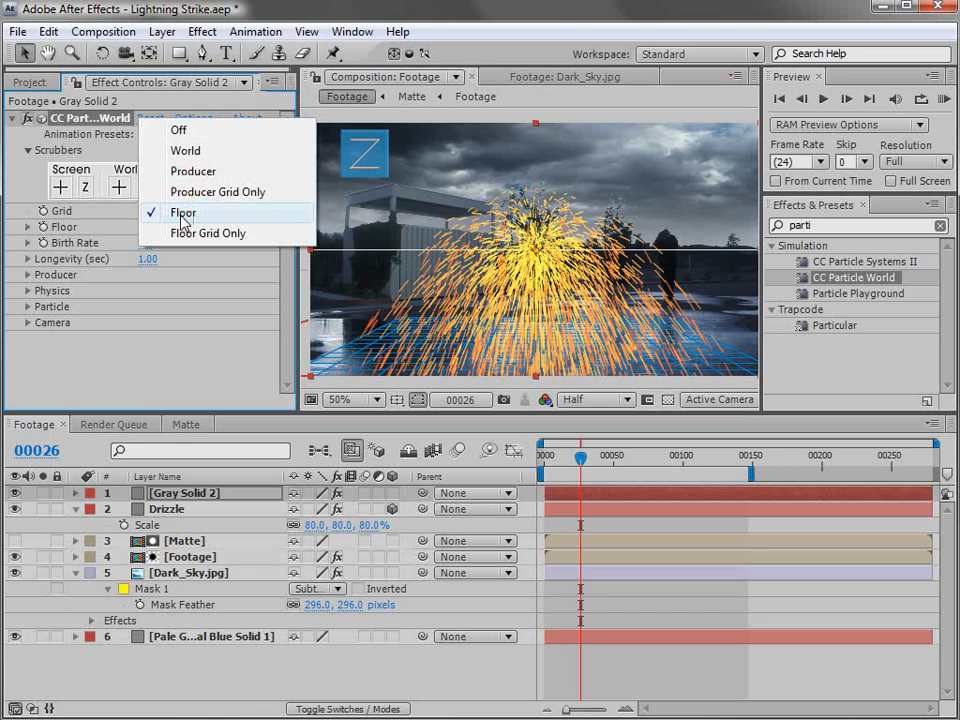
left_click(188, 131)
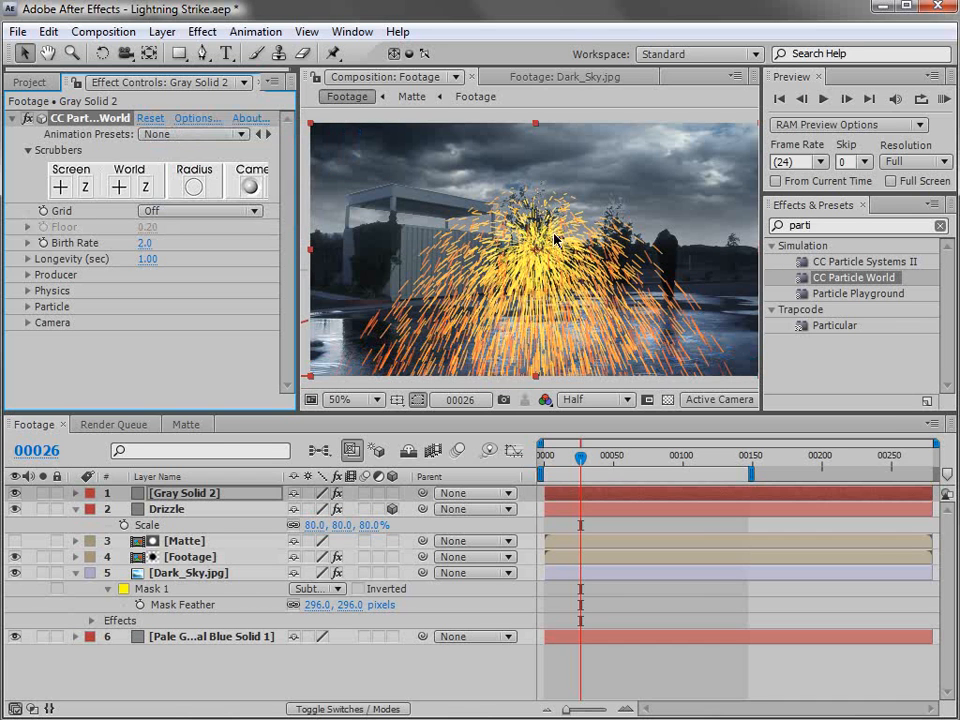
- Spread the particle producer with Radius X 2.03, Radius Y 0.48 and Radius Z 1.13, and set its Position Y to -0.70
left_click(27, 291)
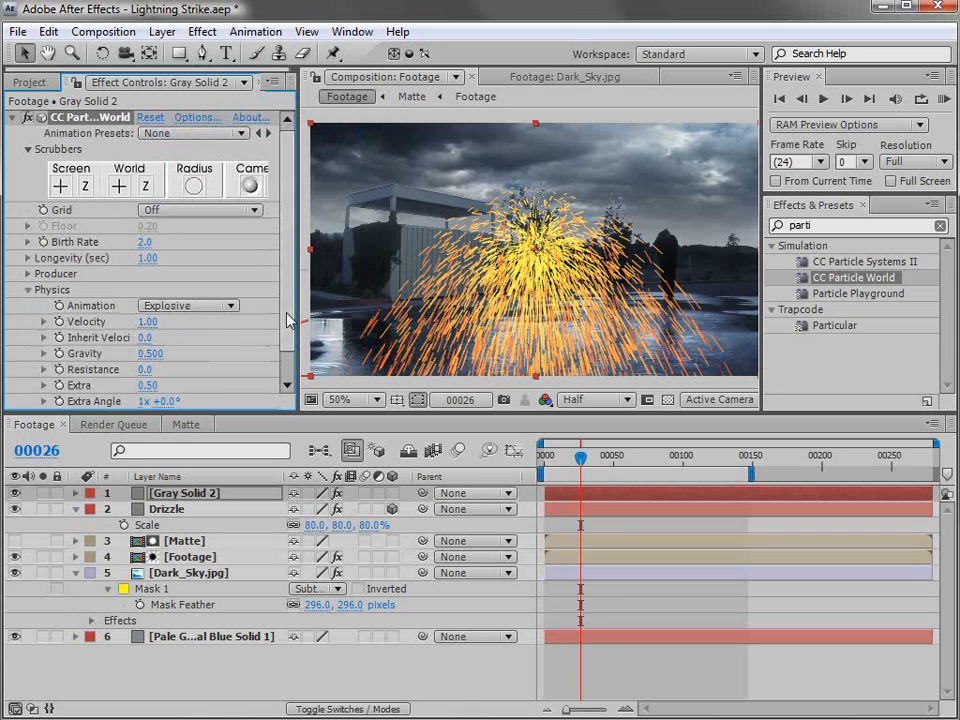
left_click(27, 273)
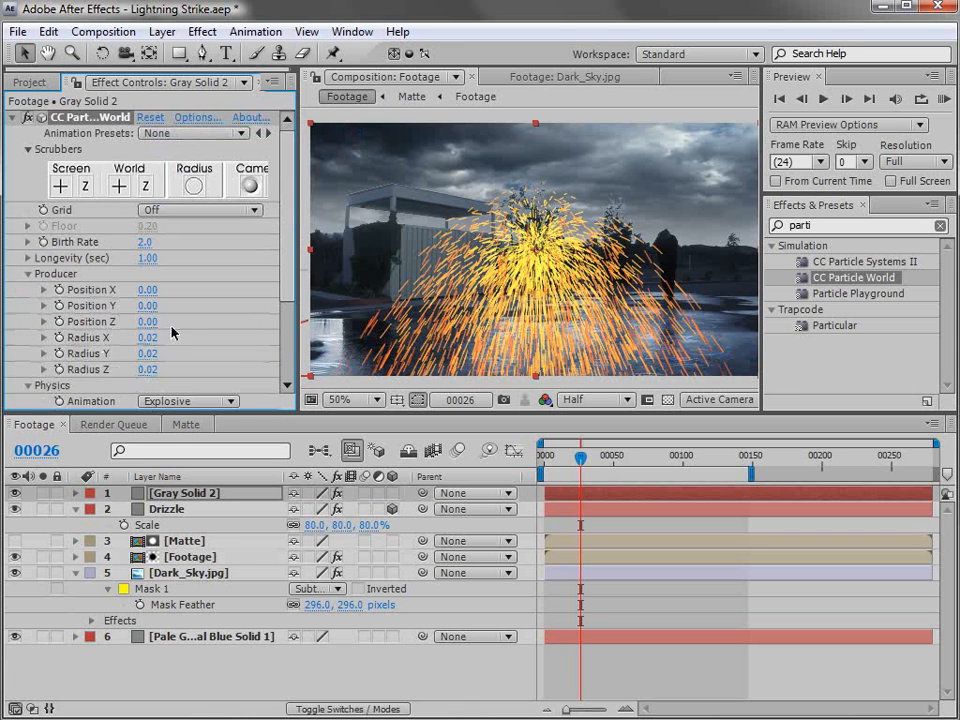
scroll(567, 238, "down", 2)
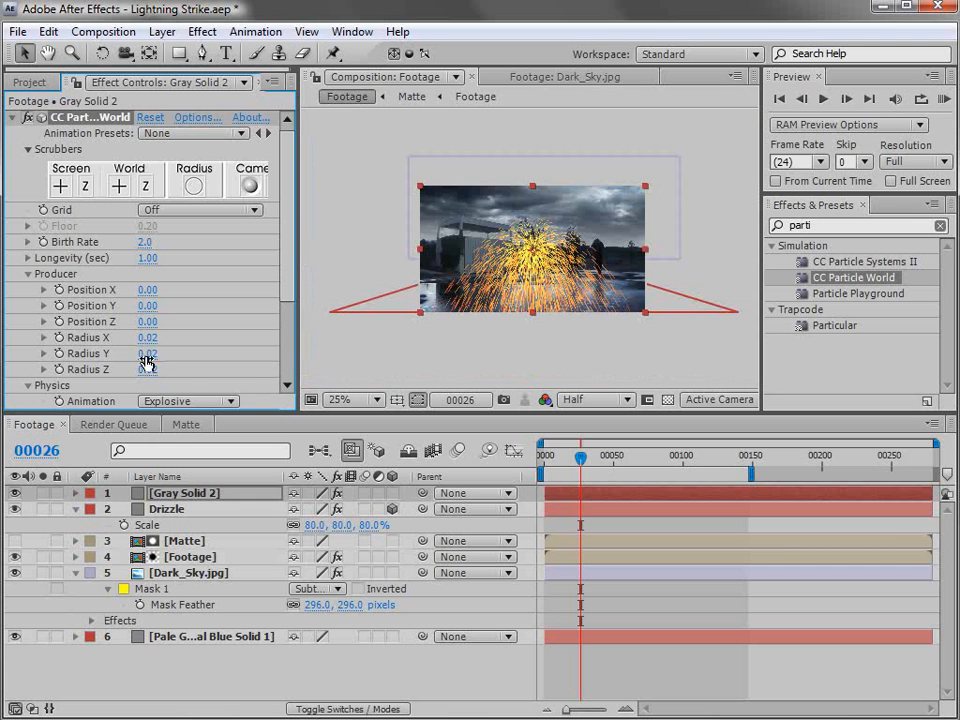
left_click_drag(147, 354, 338, 335)
left_click_drag(146, 309, 86, 307)
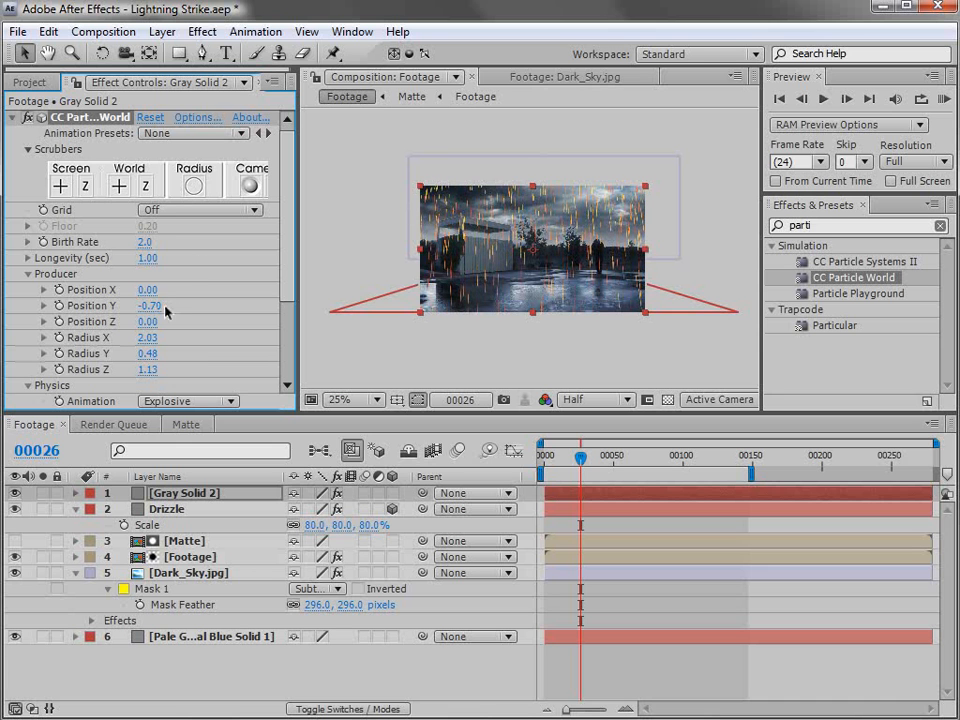
- Set the particle producer's Position Z to 1.61 and scrub through the rain at an enlarged preview
left_click_drag(148, 321, 281, 313)
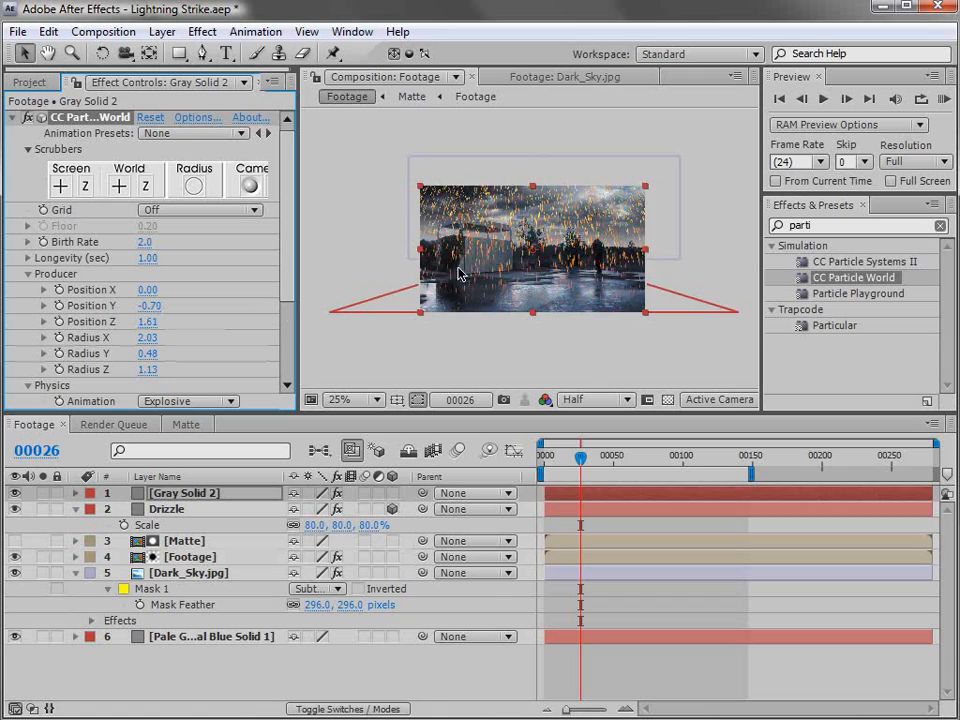
key("period")
mouse_move(580, 456)
left_mouse_down()
mouse_move(637, 456)
mouse_move(597, 452)
left_mouse_up()
- Reduce the CC Particle World physics Velocity to 0.23 and check the rain further along the timeline
scroll(290, 320, "down", 5)
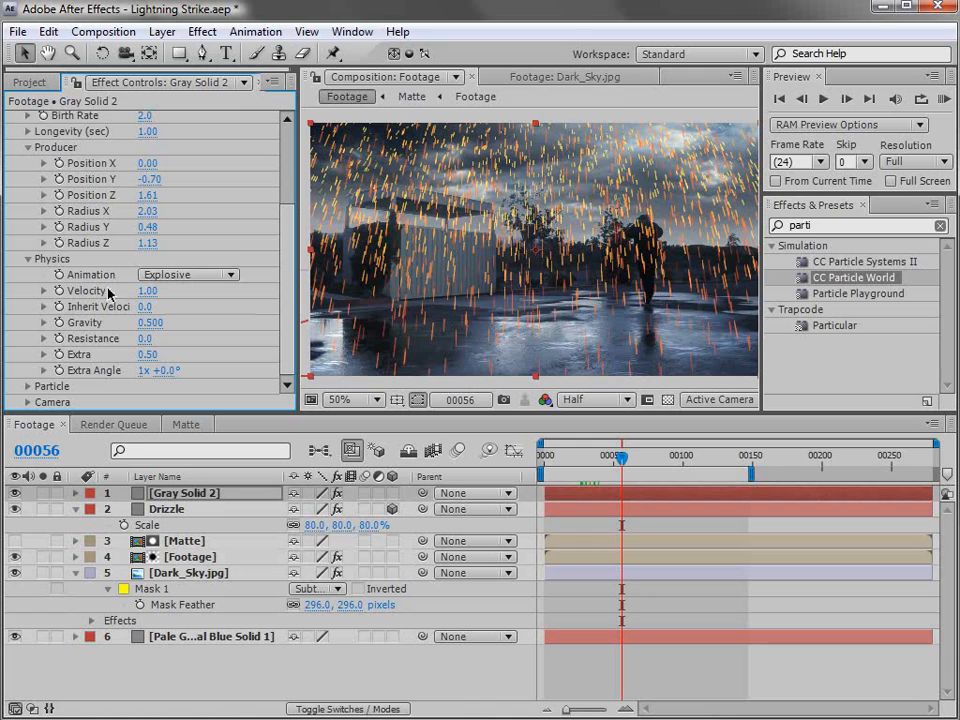
left_click_drag(112, 293, 85, 295)
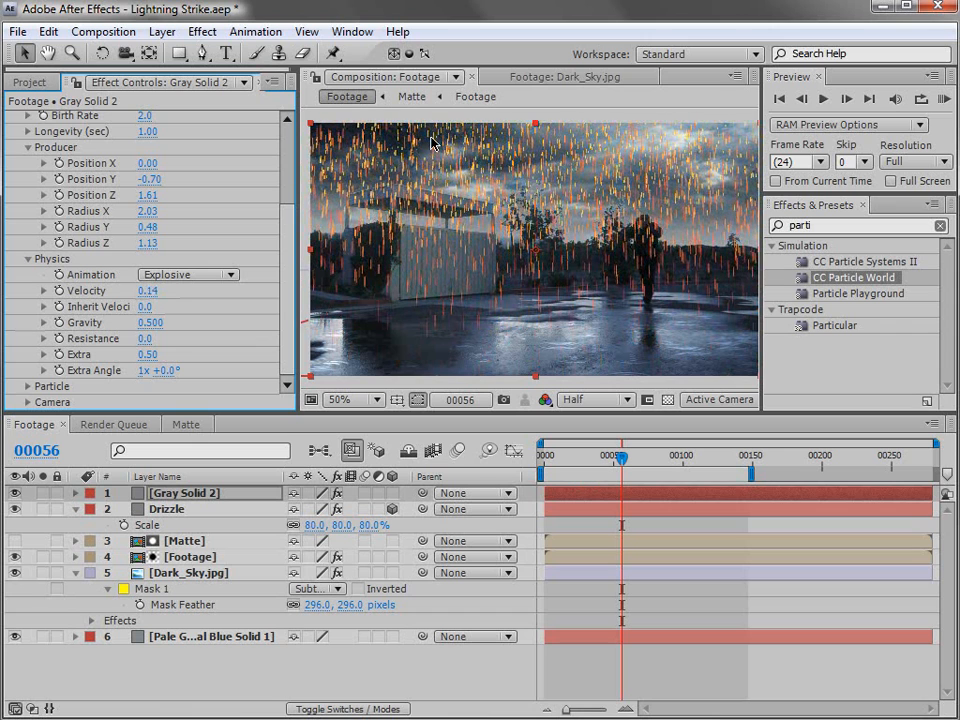
left_click_drag(146, 292, 139, 291)
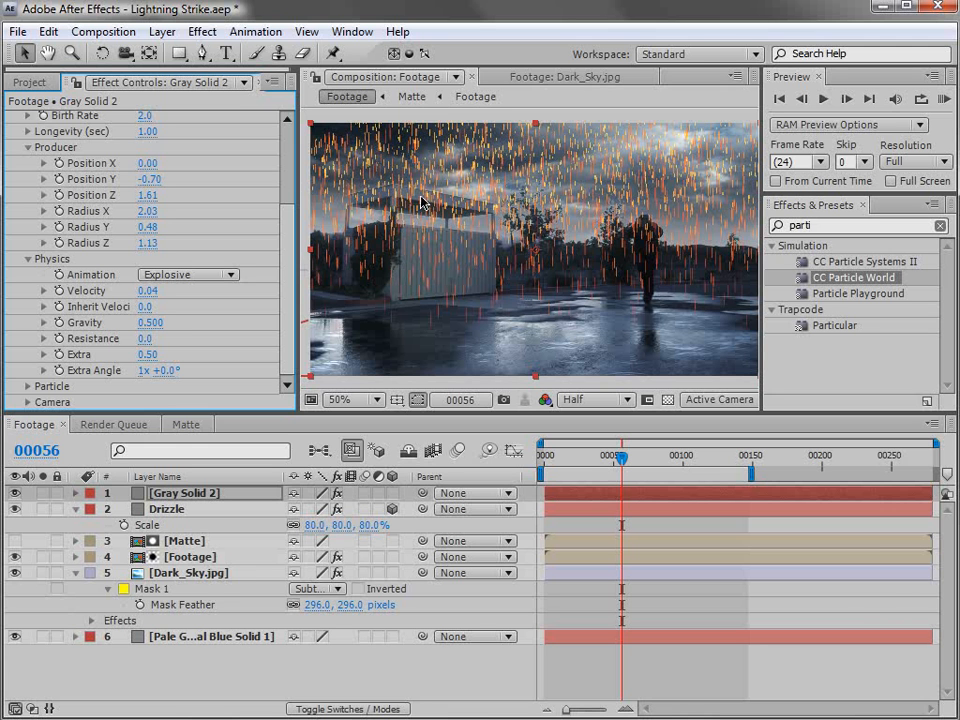
left_click_drag(164, 293, 174, 289)
left_click_drag(570, 449, 653, 455)
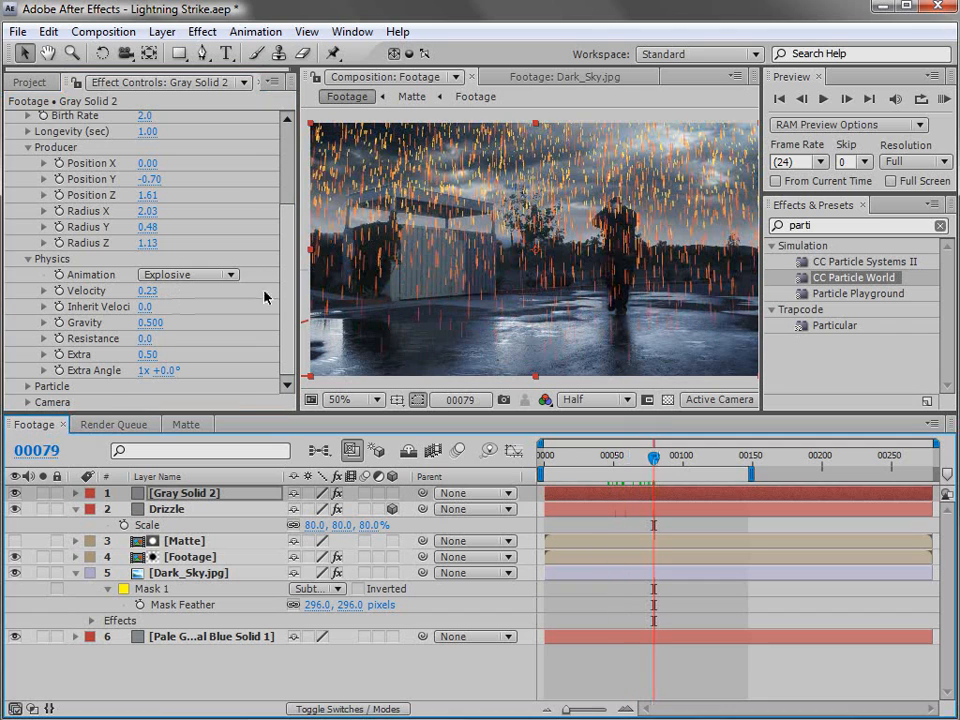
- Set the particles' Longevity to 1.13 seconds and raise the physics Gravity to 2.220
scroll(265, 297, "up", 3)
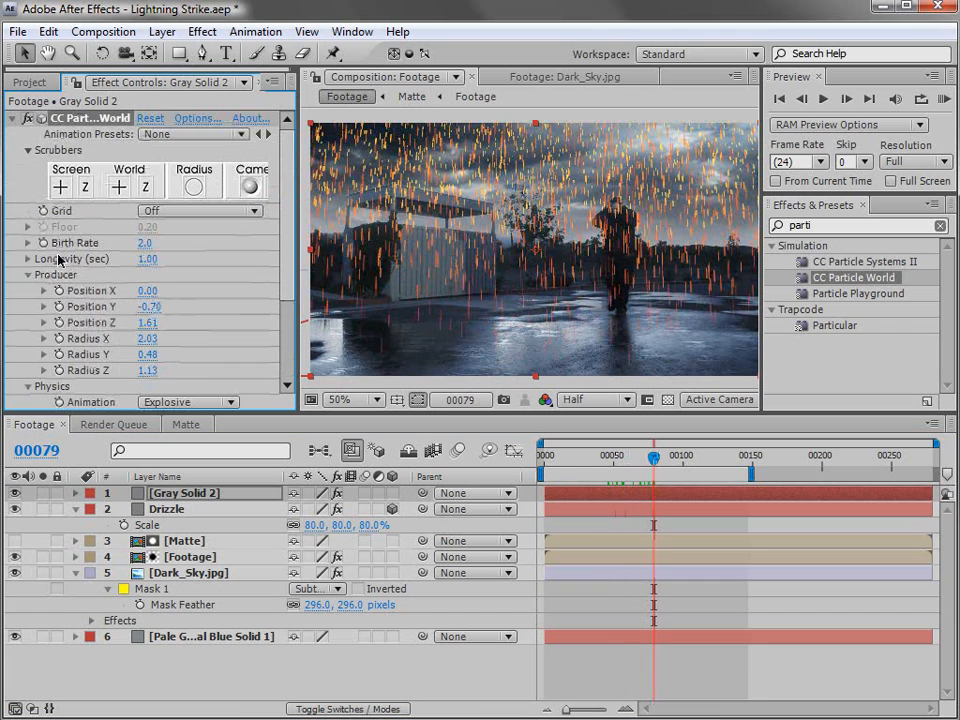
left_click_drag(157, 258, 156, 258)
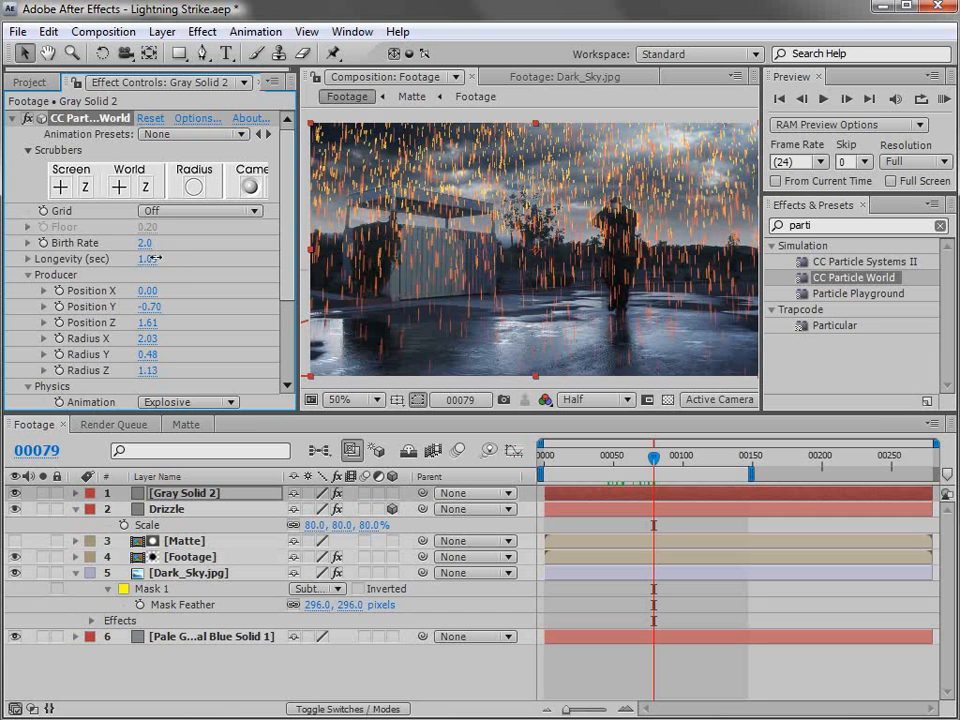
mouse_move(653, 455)
left_mouse_down()
mouse_move(681, 455)
mouse_move(648, 455)
mouse_move(656, 455)
left_mouse_up()
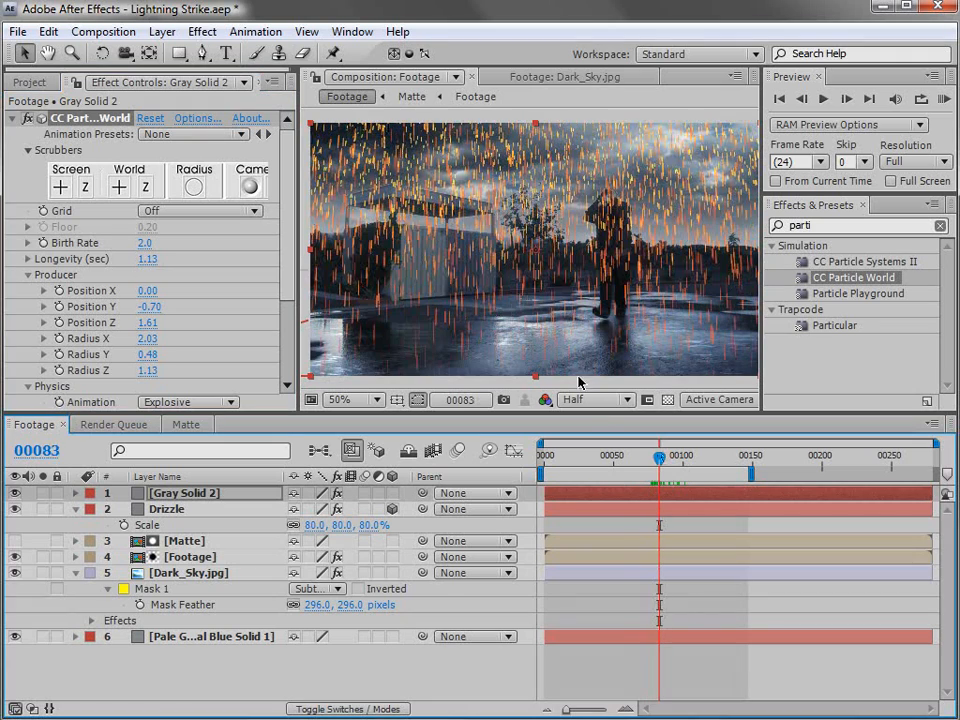
scroll(265, 300, "down", 5)
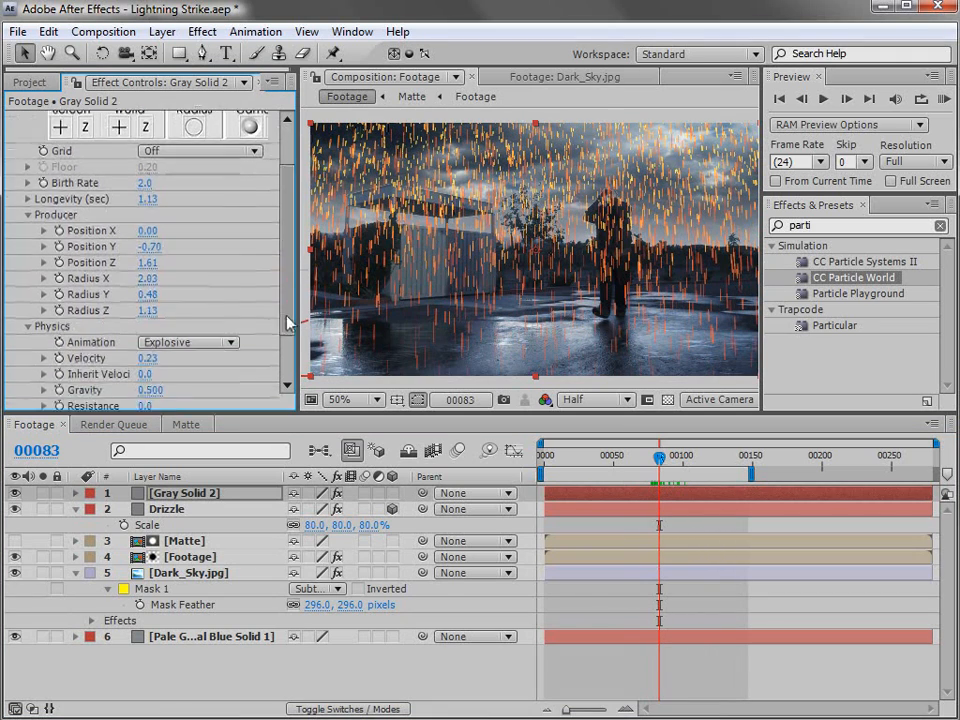
left_click_drag(141, 332, 246, 322)
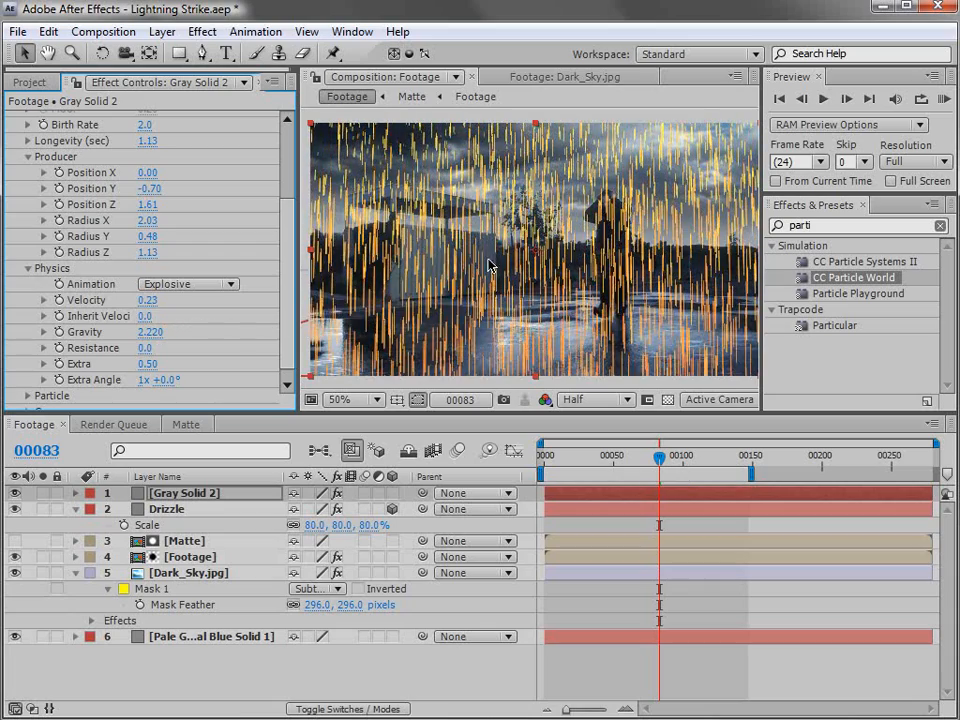
left_click(587, 457)
left_click_drag(587, 457, 613, 457)
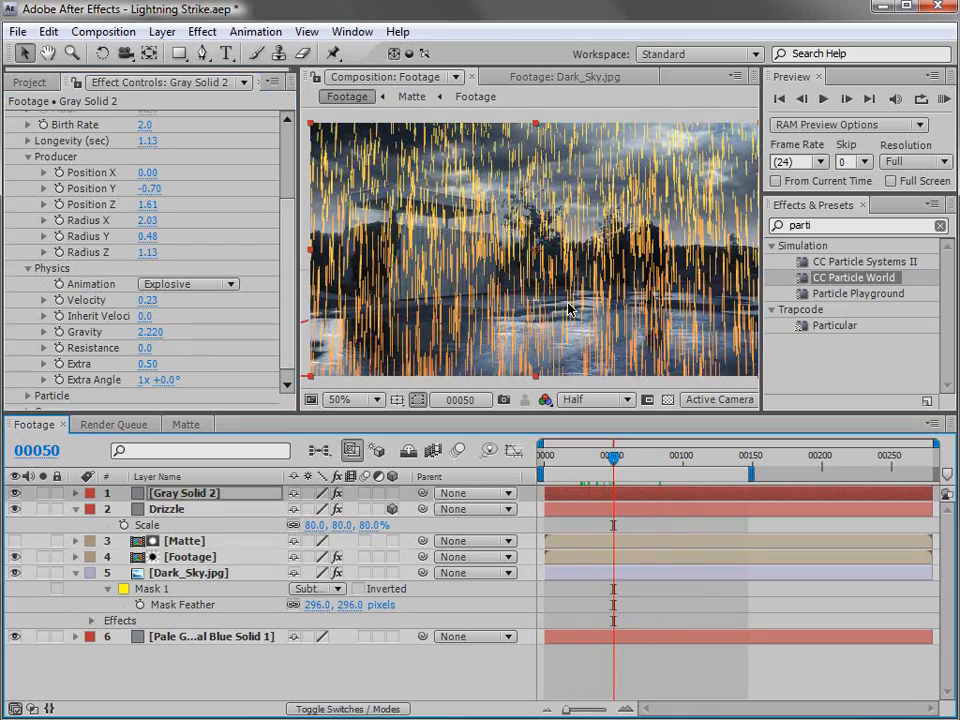
- Reveal the CC Particle World particle settings and change the Birth Color to a muted gray-blue
scroll(283, 275, "down", 1)
left_click(27, 387)
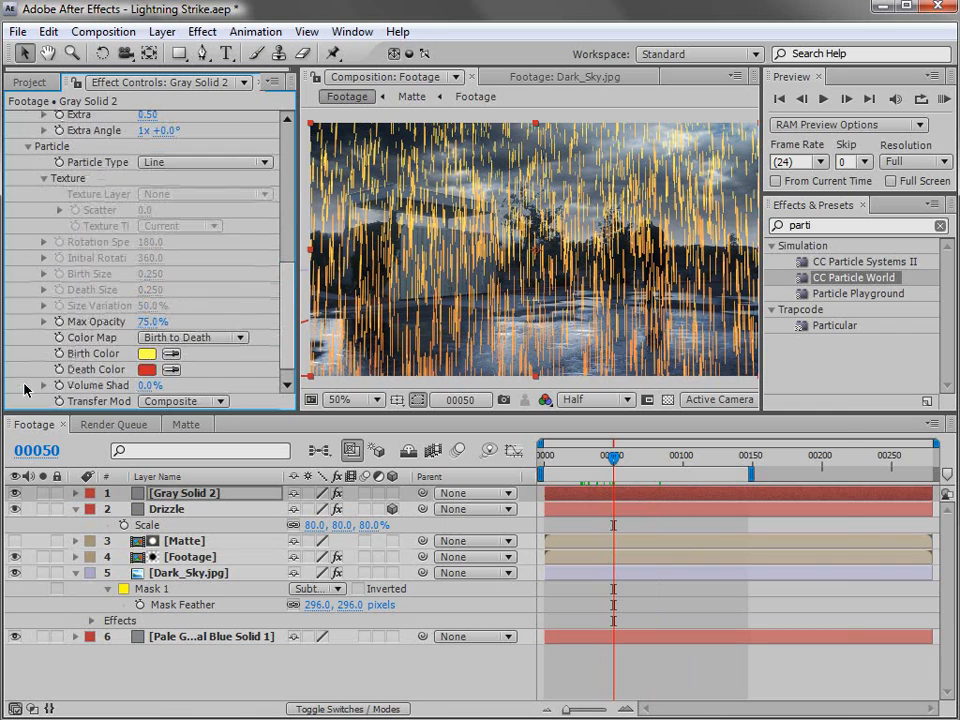
left_click(148, 354)
left_click(637, 460)
left_click_drag(493, 450, 420, 451)
left_click(787, 363)
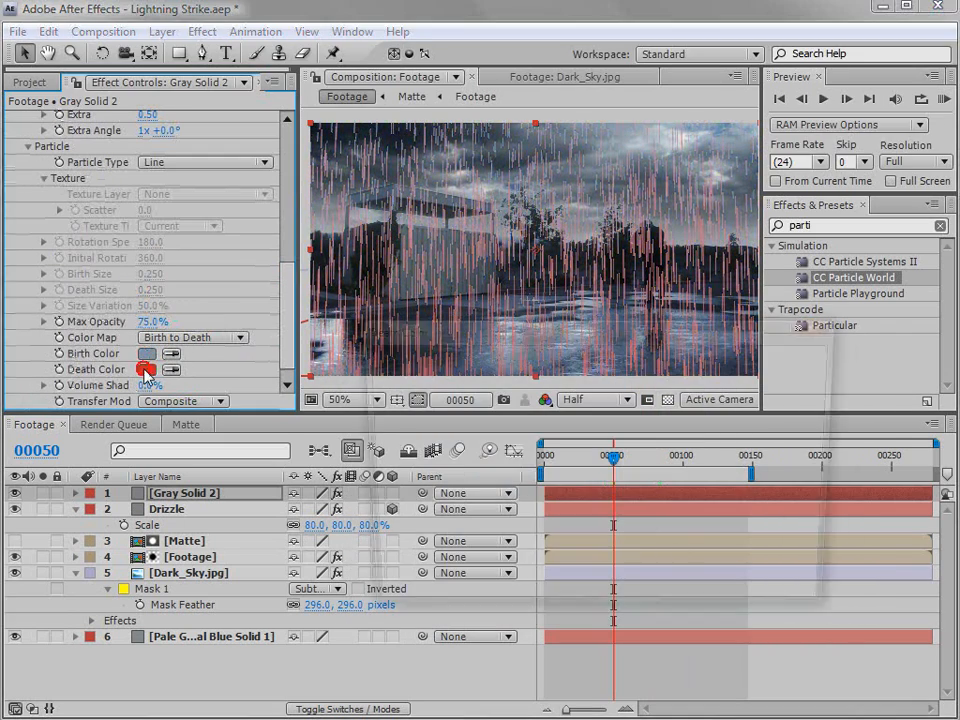
- Change the particles' Death Color to a dark slate gray and check the rain at another frame
left_click(147, 369)
left_click(637, 460)
mouse_move(508, 427)
left_mouse_down()
mouse_move(401, 433)
mouse_move(413, 518)
mouse_move(438, 510)
mouse_move(414, 525)
left_mouse_up()
left_click(786, 364)
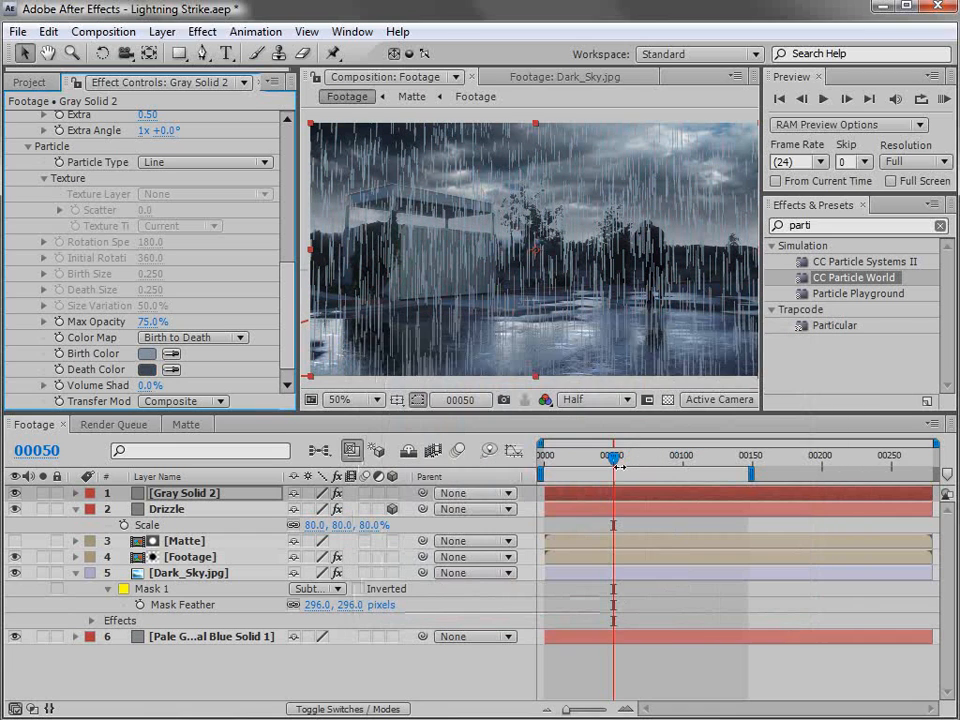
left_click_drag(615, 455, 632, 462)
- Lower the particle Birth Rate to 1.0 and scrub the timeline to check the thinner rain
scroll(125, 220, "up", 8)
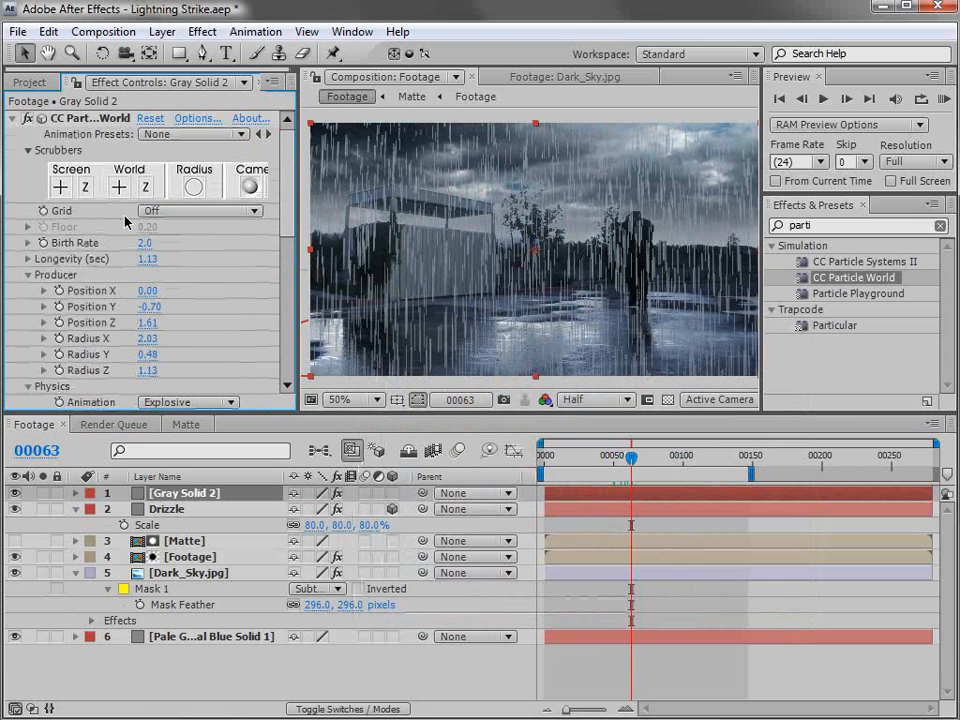
mouse_move(146, 243)
left_mouse_down()
mouse_move(160, 243)
mouse_move(135, 243)
left_mouse_up()
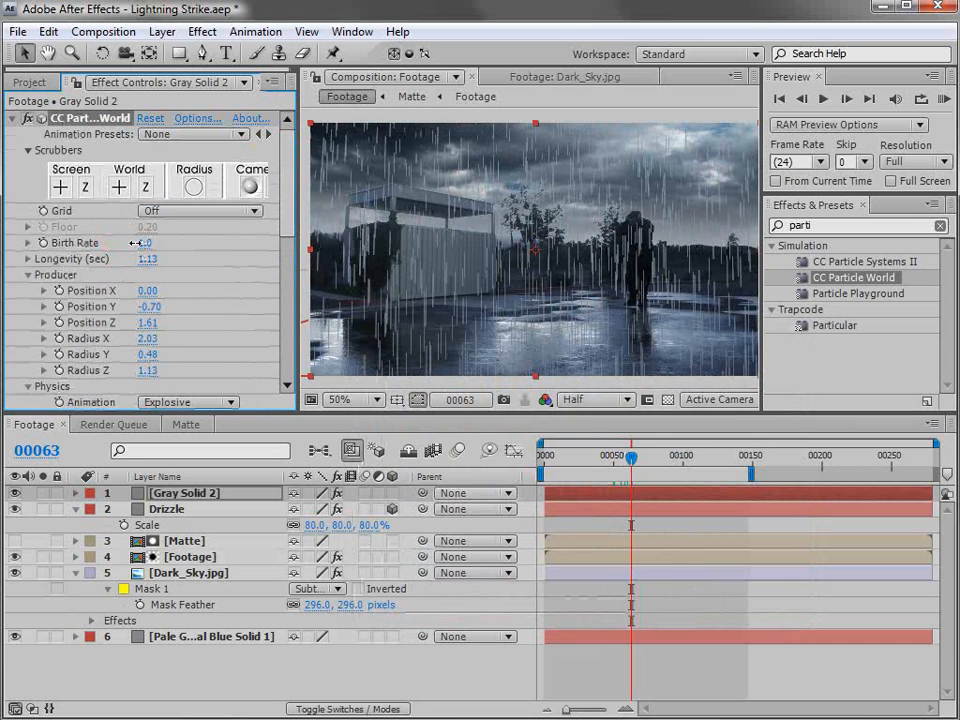
left_click_drag(578, 464, 605, 462)
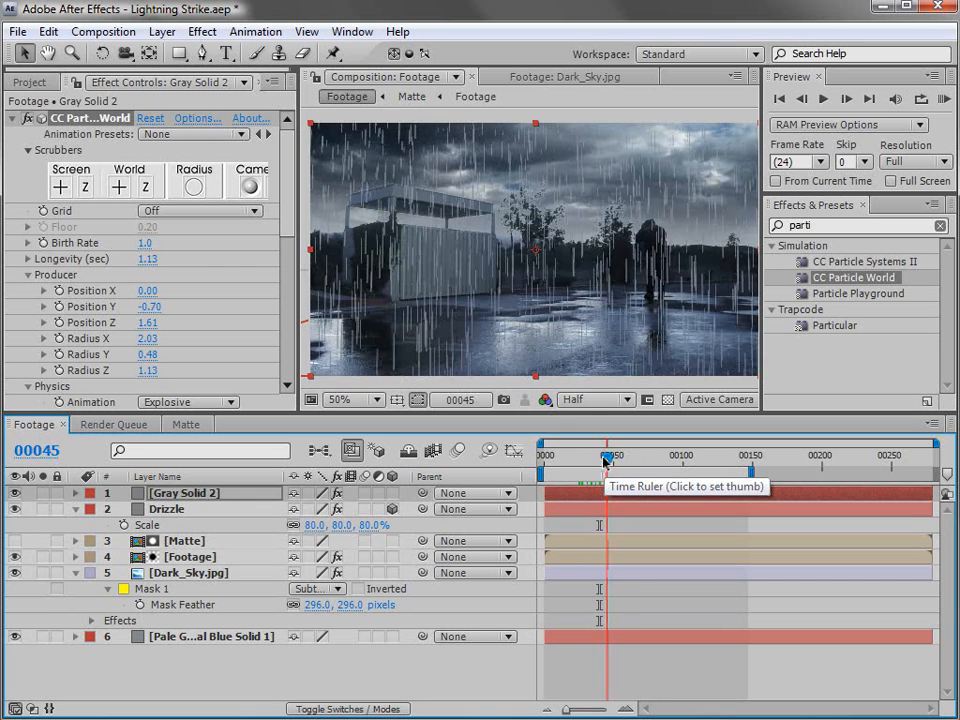
- Set Longevity to 0.74, producer Position Y to -1.01, Radius X to 2.05, Radius Y to 0.50 and Radius Z to 6.36
left_click_drag(148, 259, 117, 262)
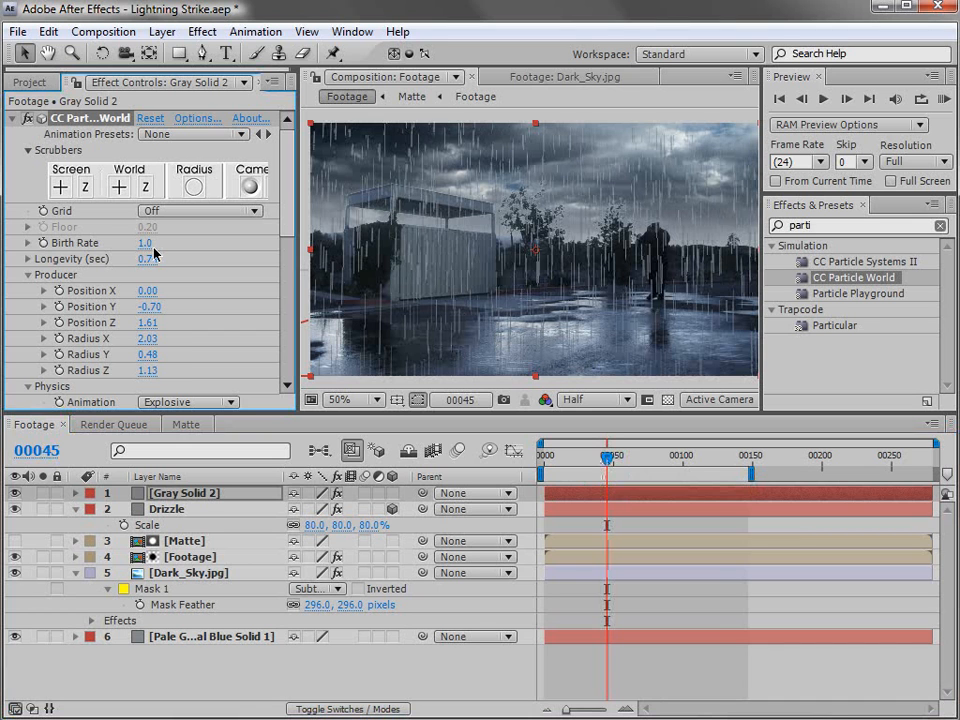
left_click_drag(150, 307, 617, 347)
left_click(148, 354)
mouse_move(608, 456)
left_mouse_down()
mouse_move(655, 447)
mouse_move(627, 455)
left_mouse_up()
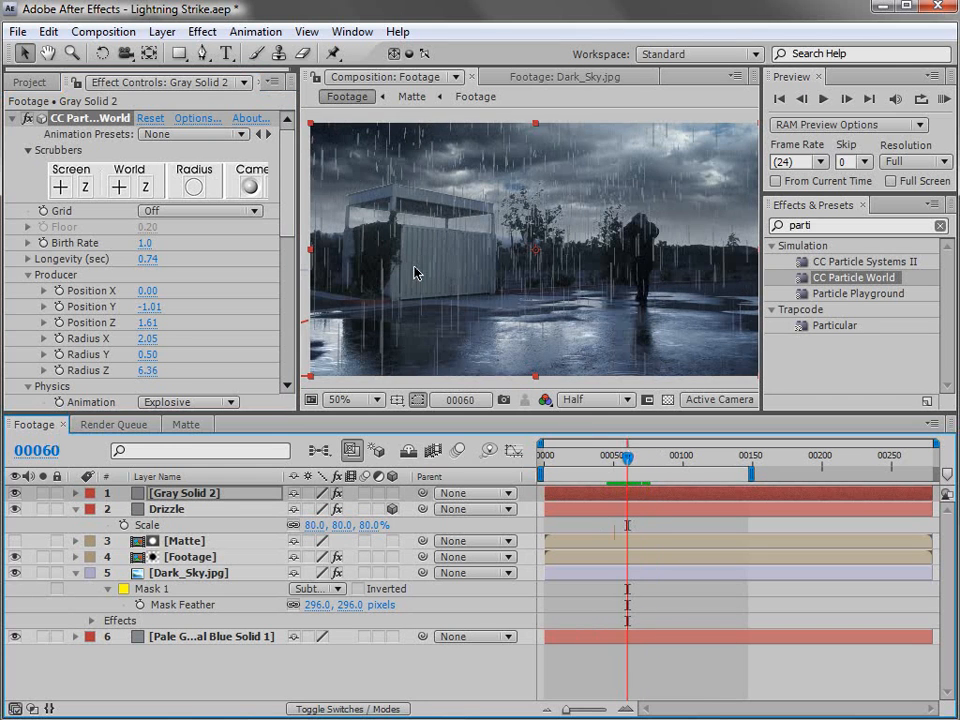
- Apply a Fast Blur effect to the rain particle layer with a Blurriness of 0.5
scroll(493, 233, "up", 1)
scroll(493, 233, "down", 1)
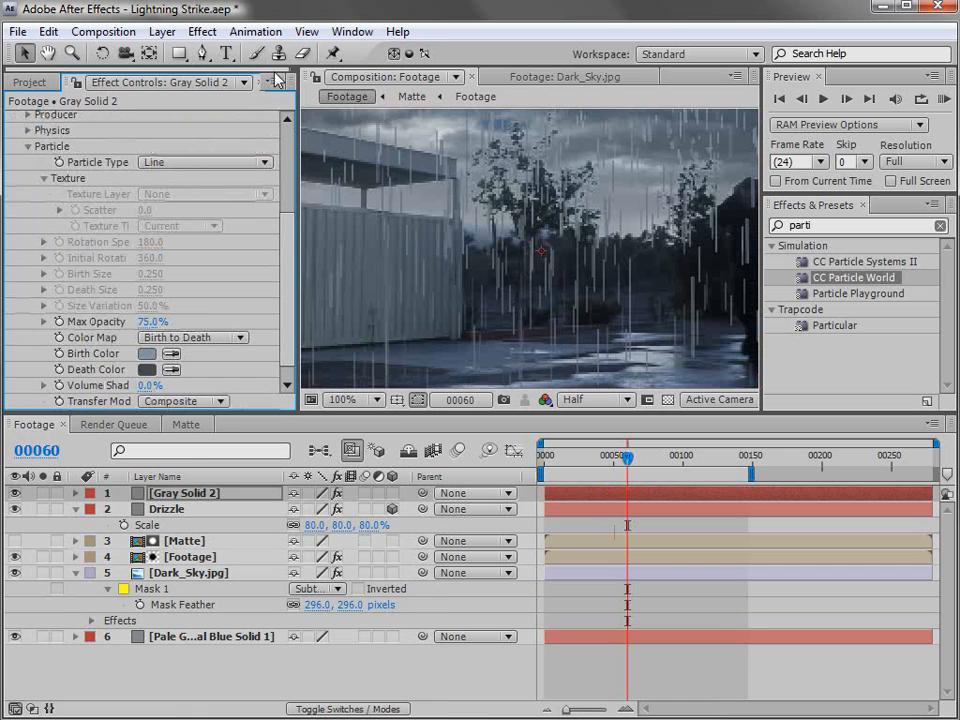
left_click(202, 31)
mouse_move(257, 166)
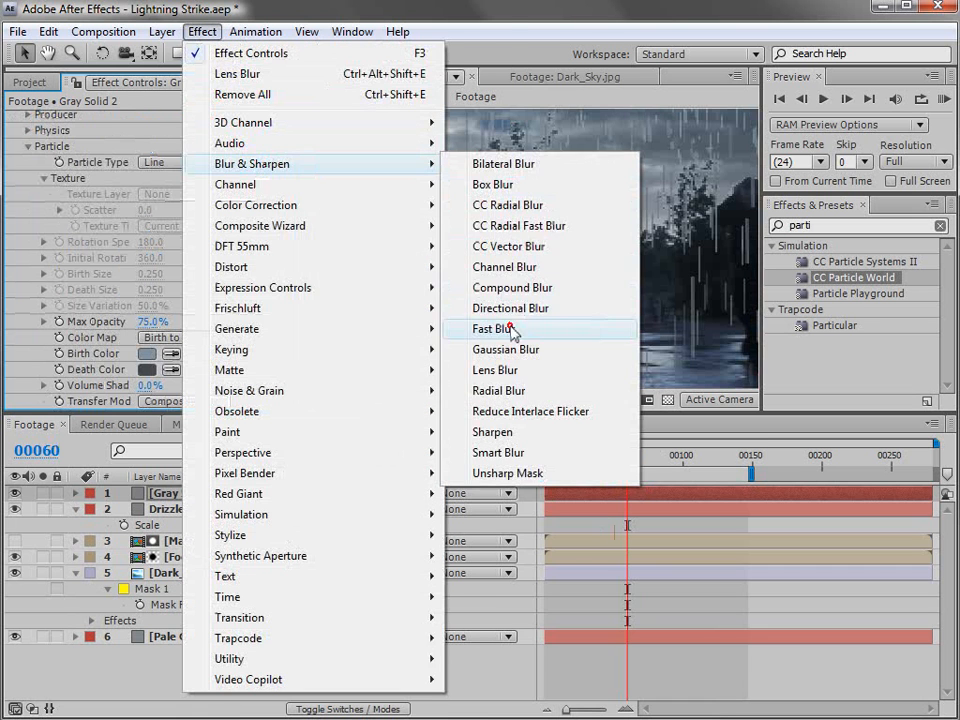
left_click(456, 328)
left_click(141, 369)
type("0.5")
key("Return")
- Switch the composition preview to Full resolution and inspect the blurred rain in a maximized view
key("grave")
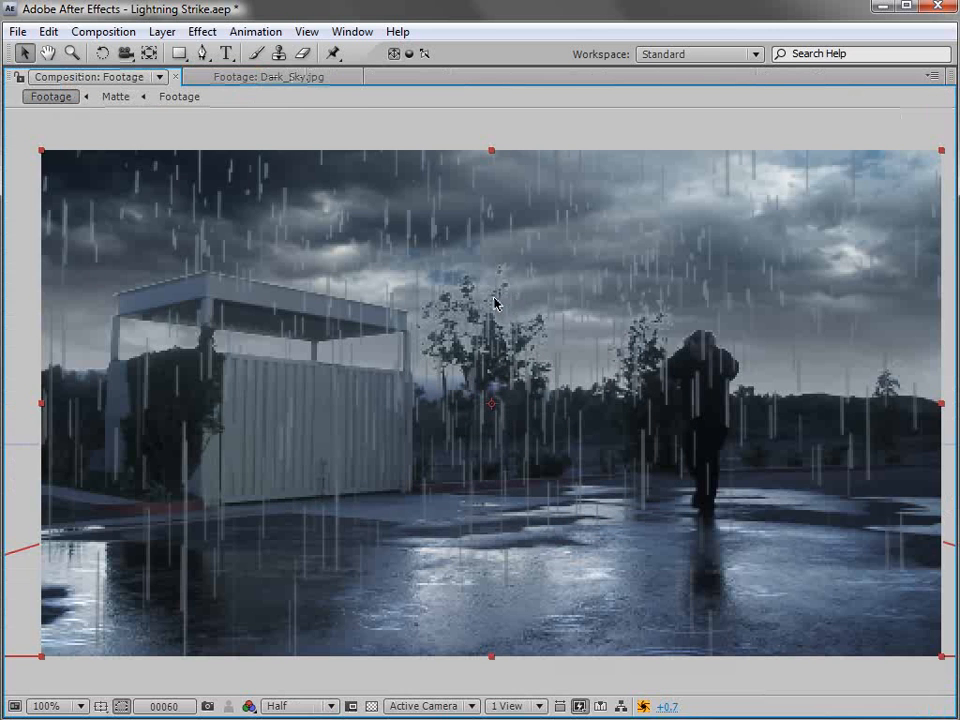
key("grave")
key("ctrl+j")
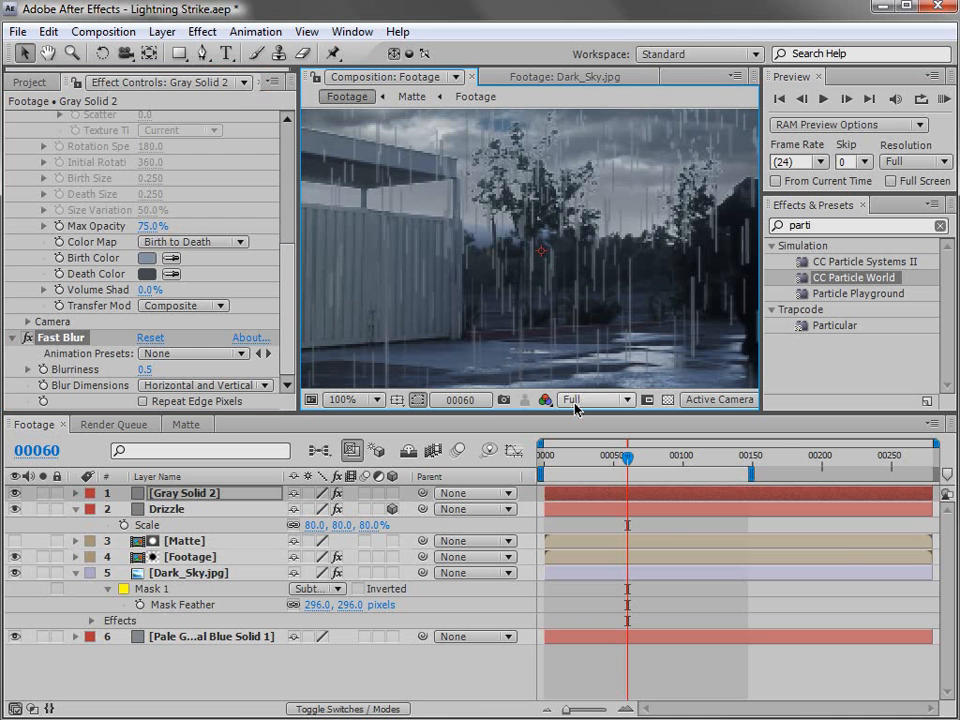
key("grave")
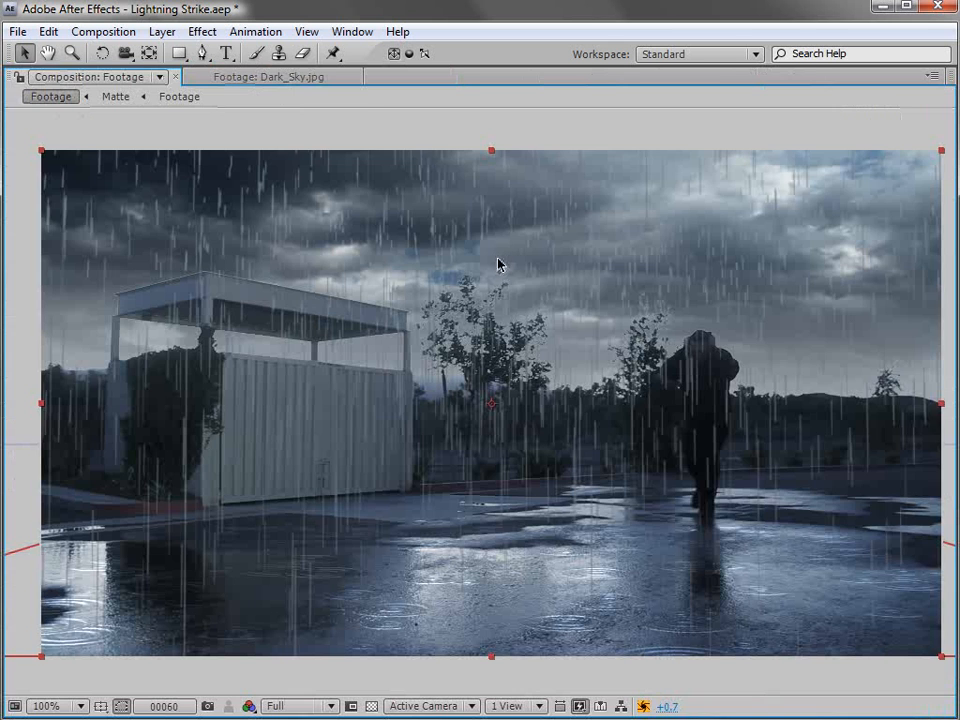
key("grave")
- Set the rain layer's blending mode to Screen and its opacity to 59%, and inspect the result in a maximized view
key("F4")
left_click(307, 493)
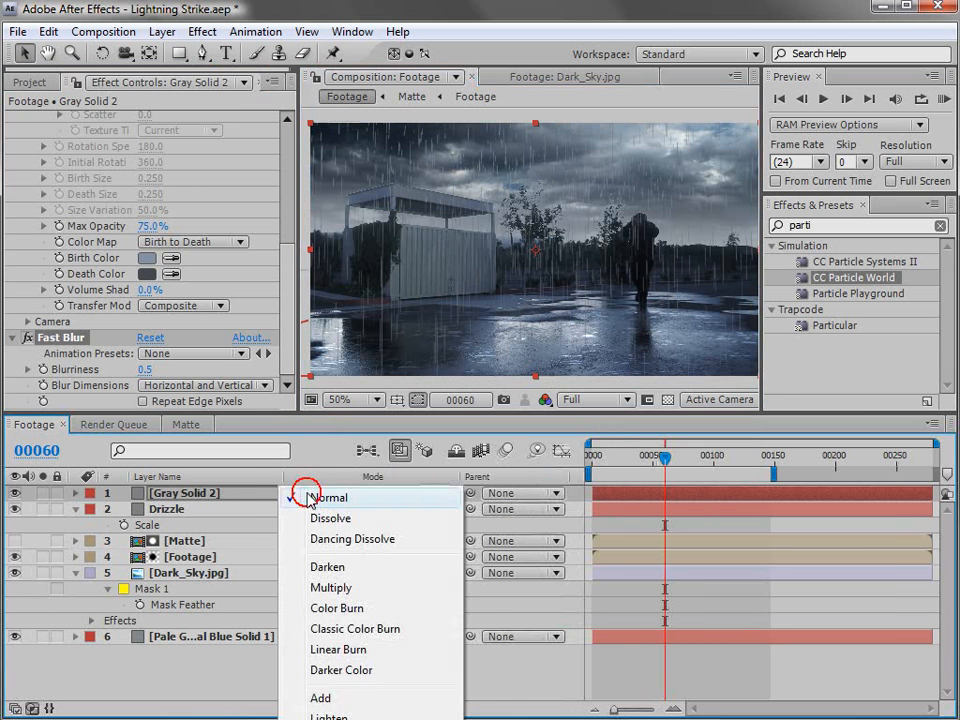
left_click(270, 700)
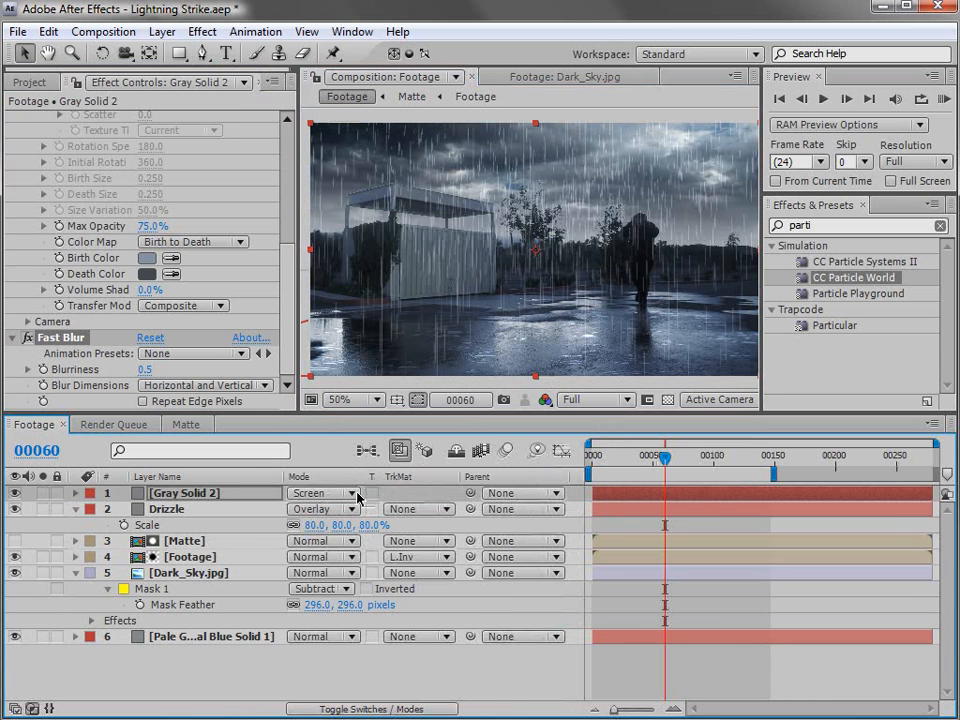
key("t")
left_click_drag(300, 509, 290, 509)
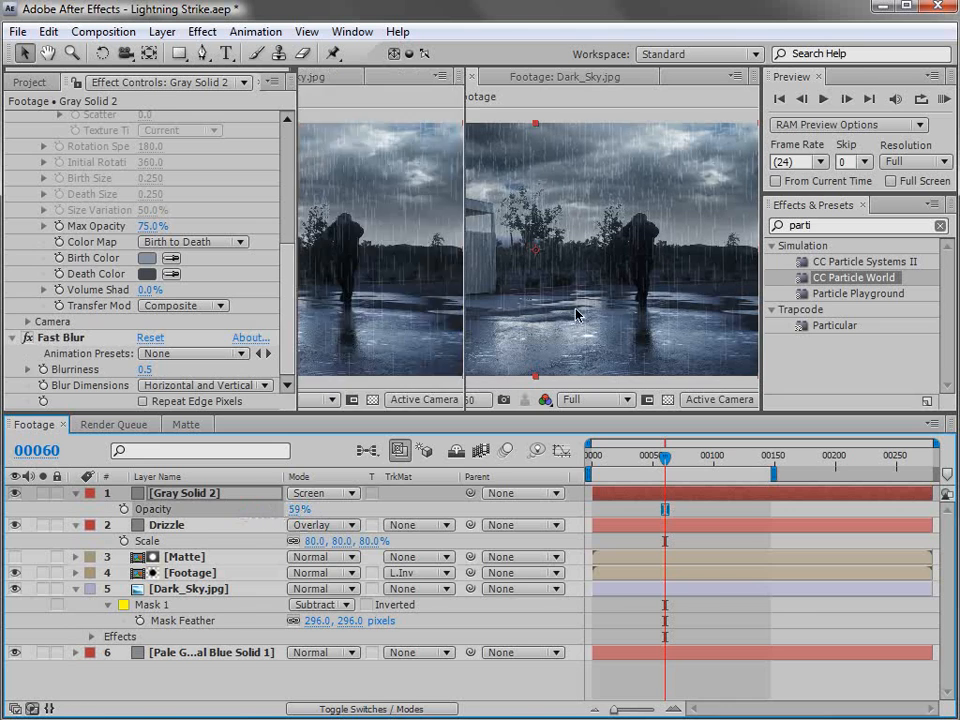
key("grave")
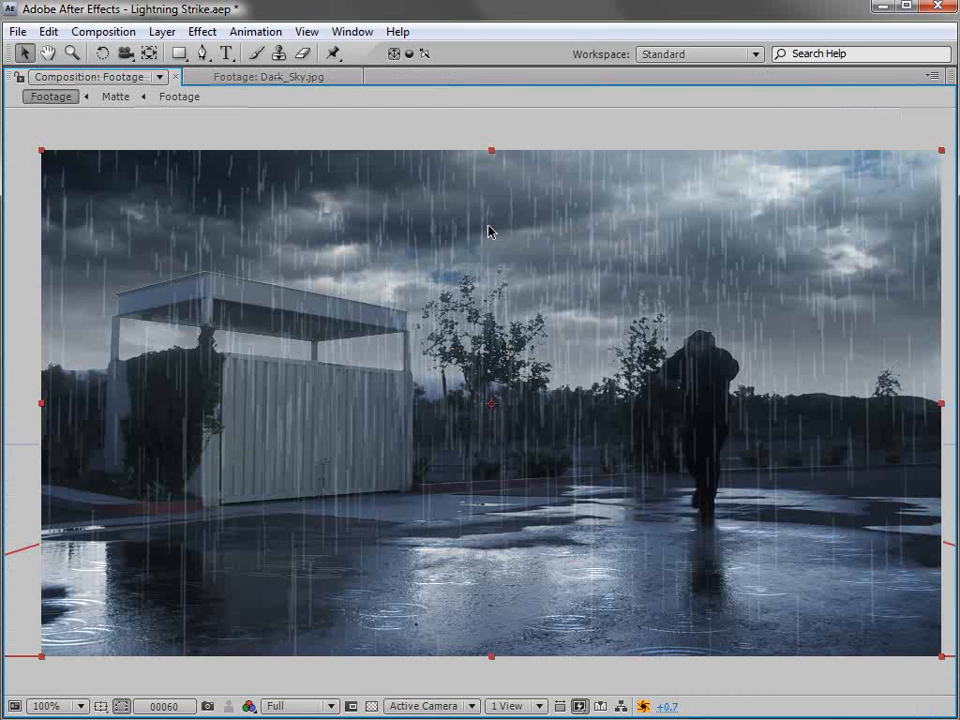
key("comma")
key("comma")
key("grave")
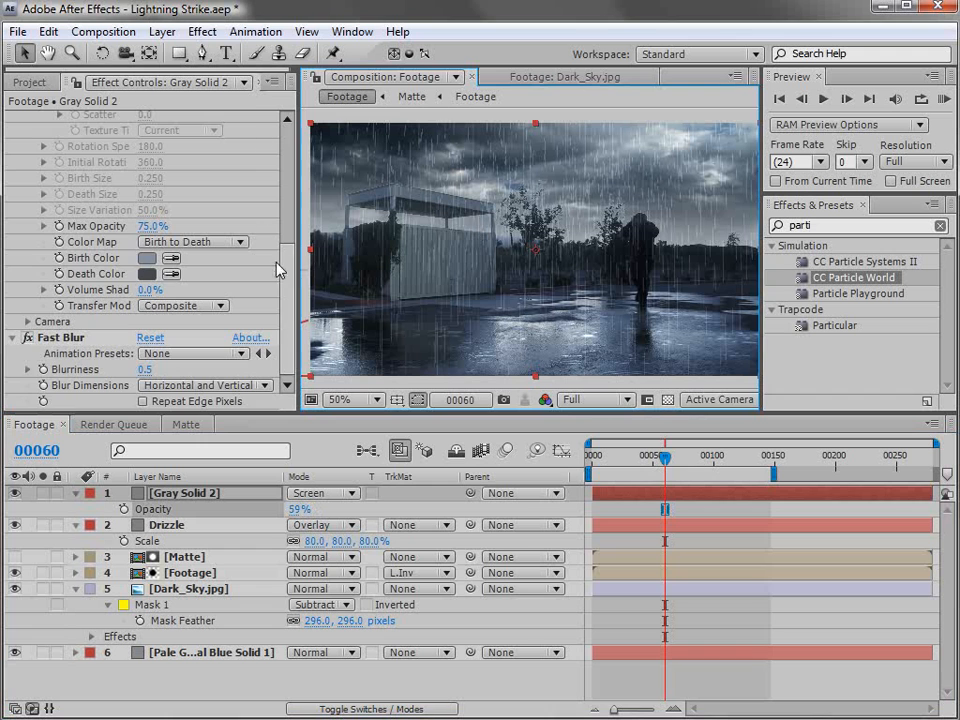
- Draw a custom opacity map in the CC Particle World options, with several uneven peaks and dips between birth and death, and apply it
left_click_drag(279, 268, 295, 135)
left_click(197, 118)
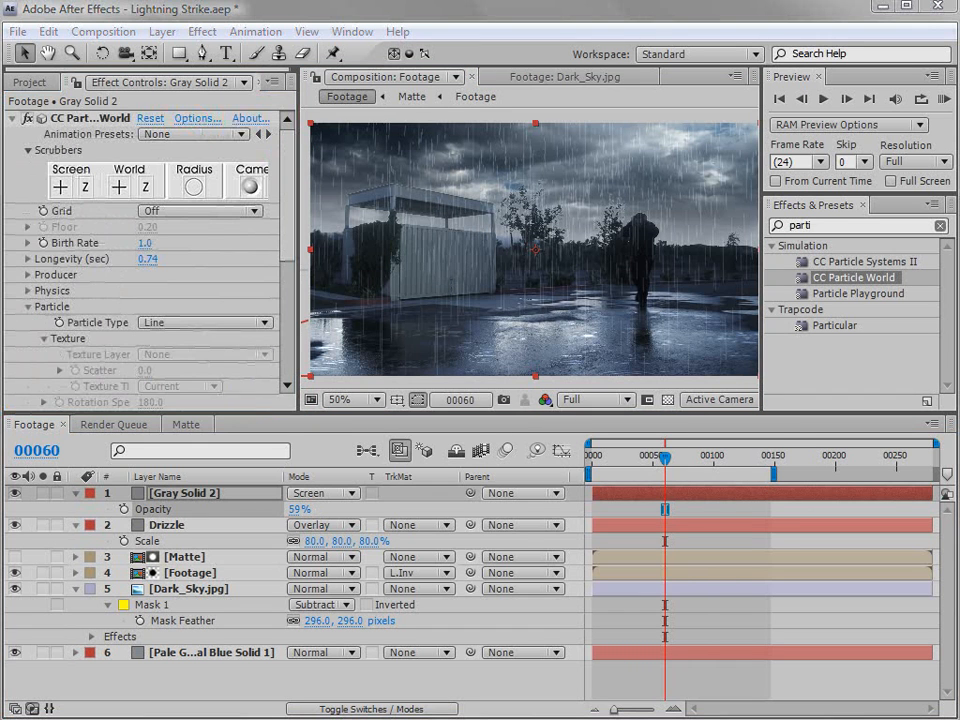
left_click_drag(392, 320, 186, 242)
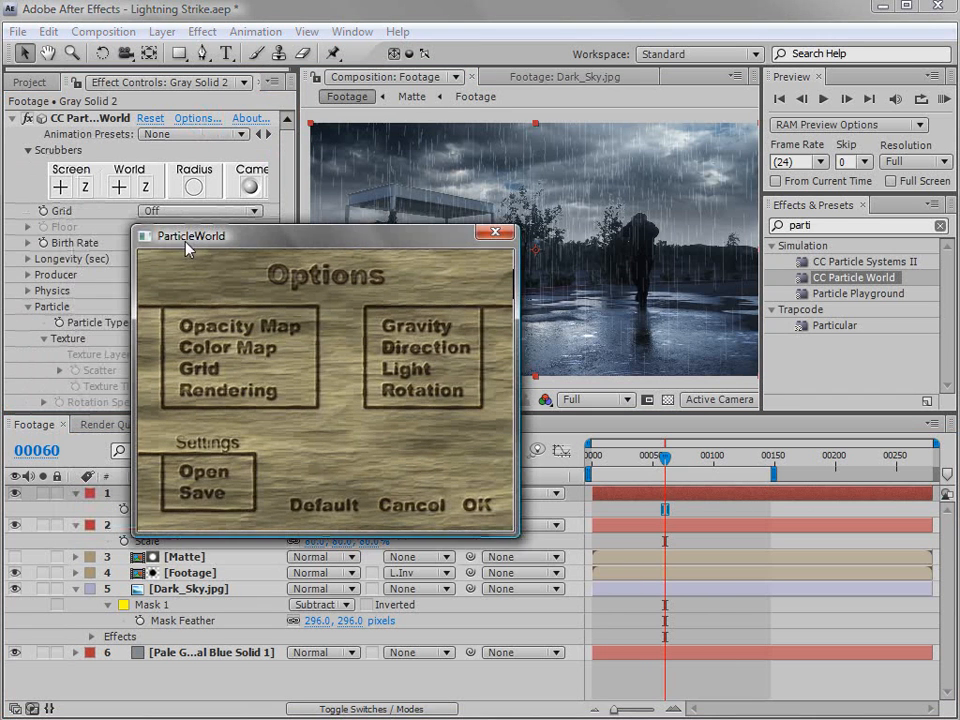
left_click(226, 328)
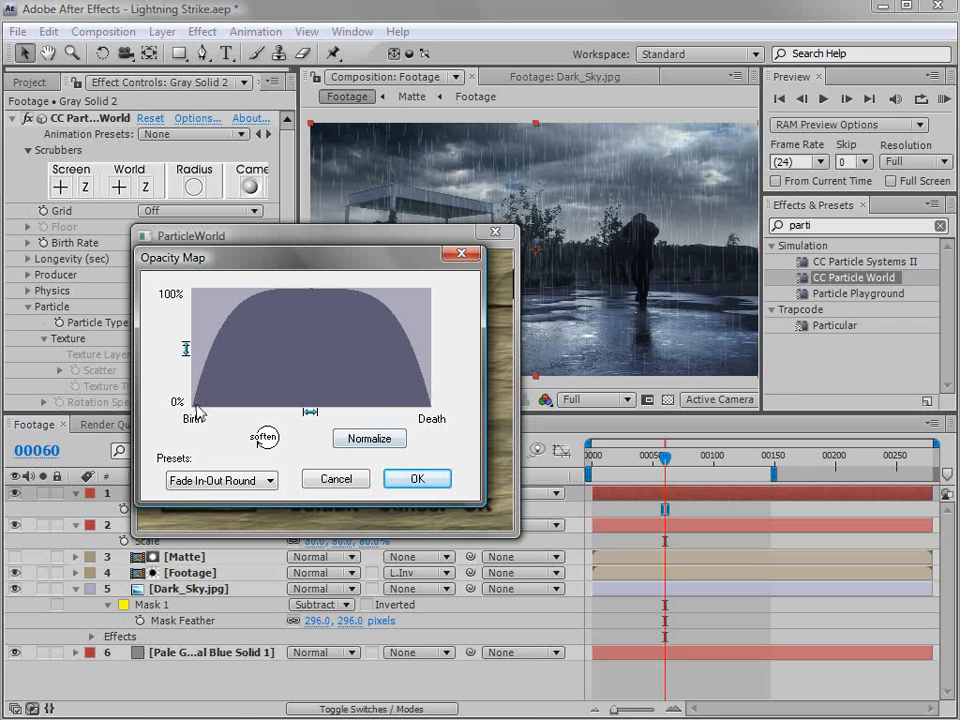
mouse_move(192, 400)
left_mouse_down()
mouse_move(216, 328)
mouse_move(238, 302)
mouse_move(275, 395)
mouse_move(300, 332)
mouse_move(336, 326)
mouse_move(364, 392)
mouse_move(403, 300)
mouse_move(437, 418)
left_mouse_up()
mouse_move(388, 369)
left_mouse_down()
mouse_move(372, 322)
mouse_move(390, 356)
mouse_move(392, 347)
left_mouse_up()
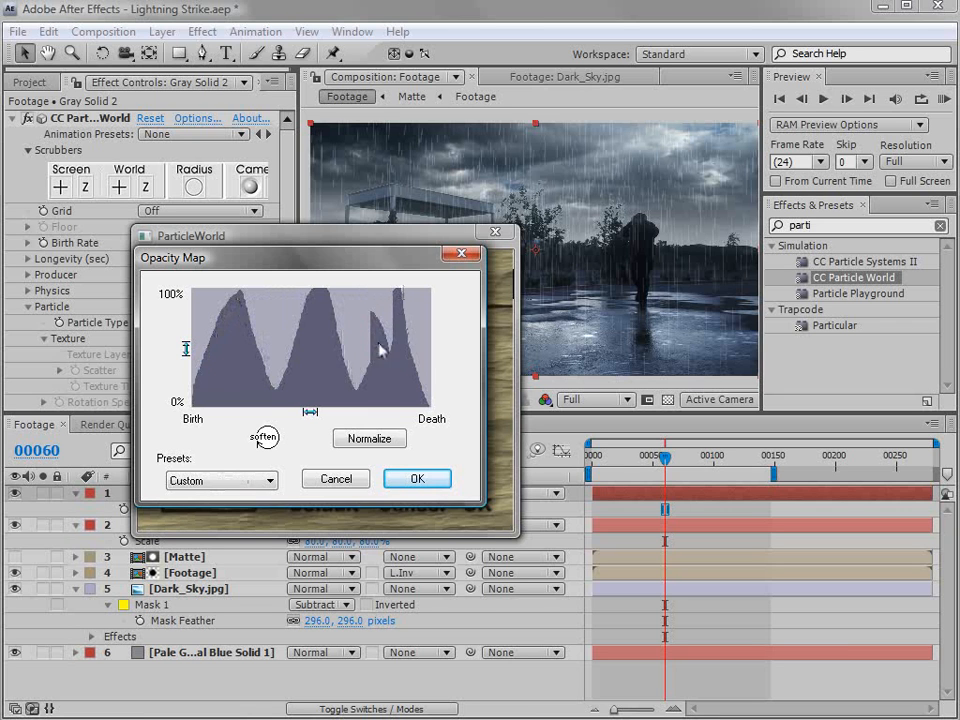
mouse_move(285, 377)
left_mouse_down()
mouse_move(299, 309)
mouse_move(317, 352)
left_mouse_up()
mouse_move(266, 385)
left_mouse_down()
mouse_move(246, 324)
mouse_move(229, 384)
left_mouse_up()
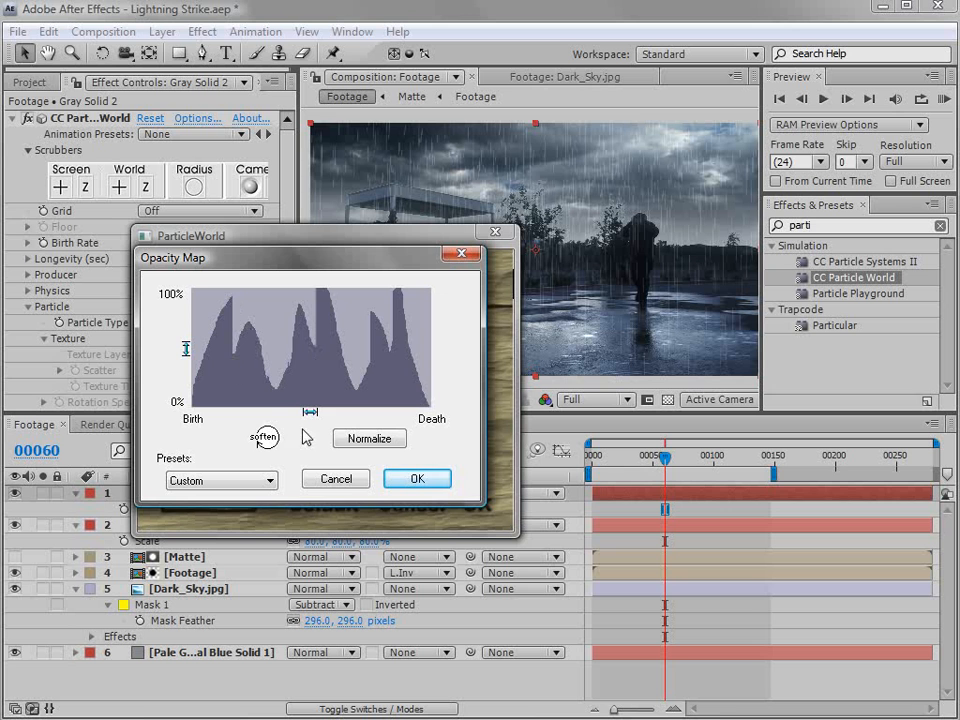
left_click(478, 508)
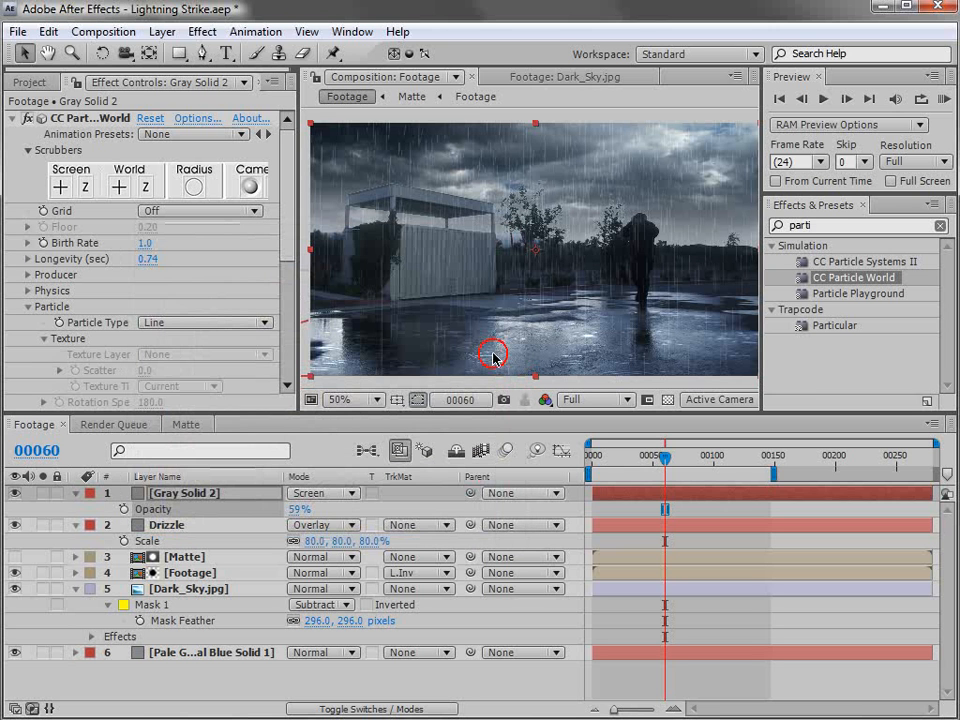
- Check the flickering rain at other frames and raise the rain layer's opacity to 100%
left_click_drag(651, 468, 671, 459)
scroll(489, 285, "up", 2)
scroll(489, 285, "down", 2)
left_click_drag(300, 509, 408, 507)
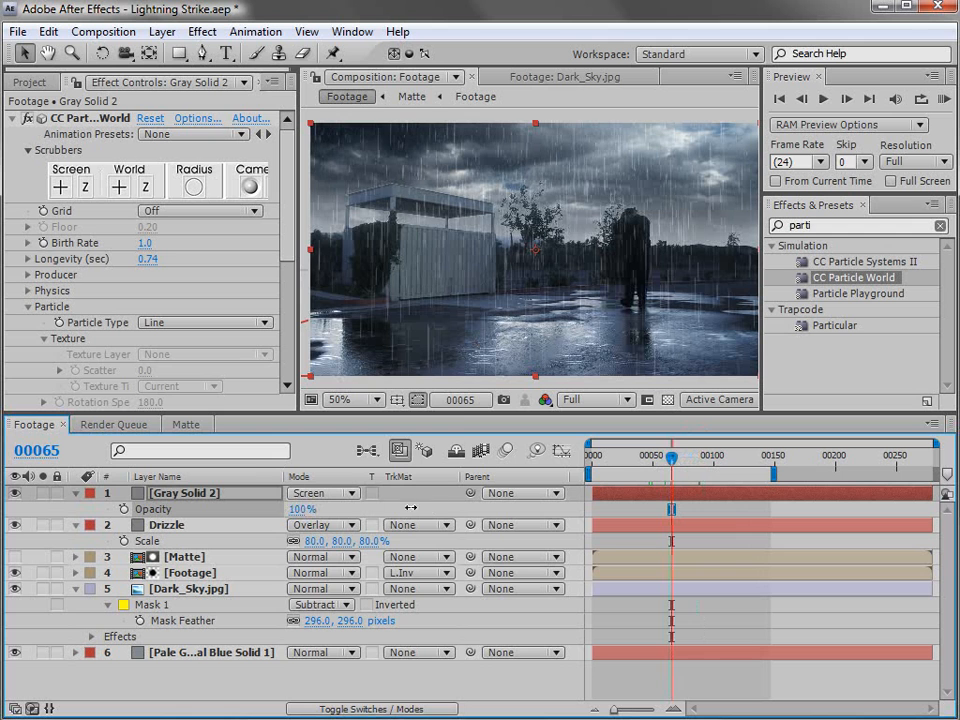
- Try the Normal and Add blending modes on the Gray Solid 2 rain layer and preview the rain
left_click(322, 493)
left_click(332, 251)
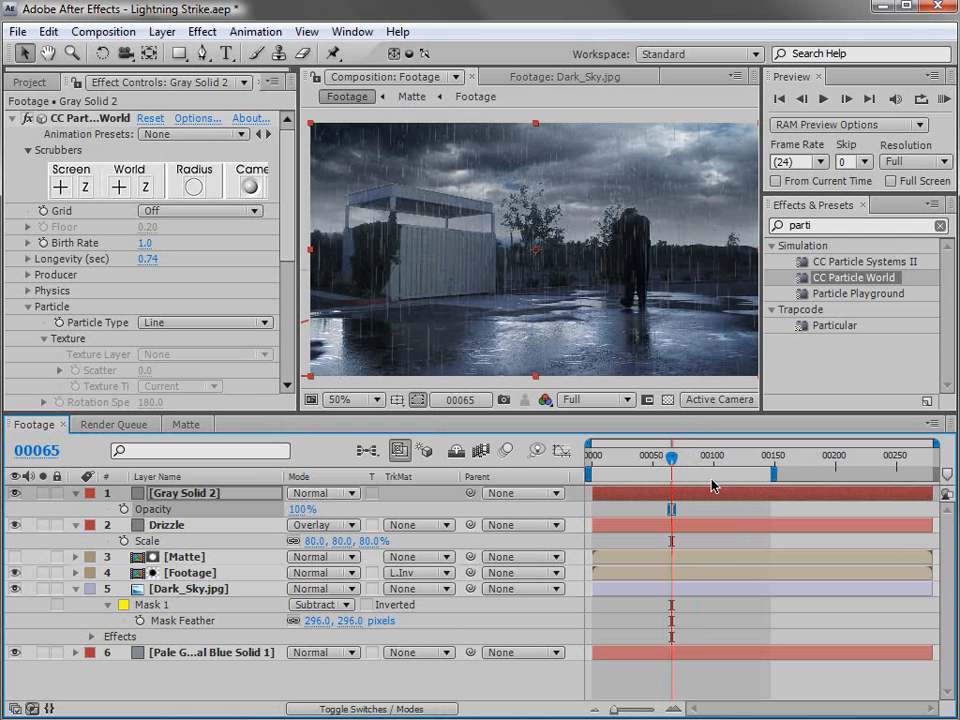
left_click(322, 493)
left_click(318, 697)
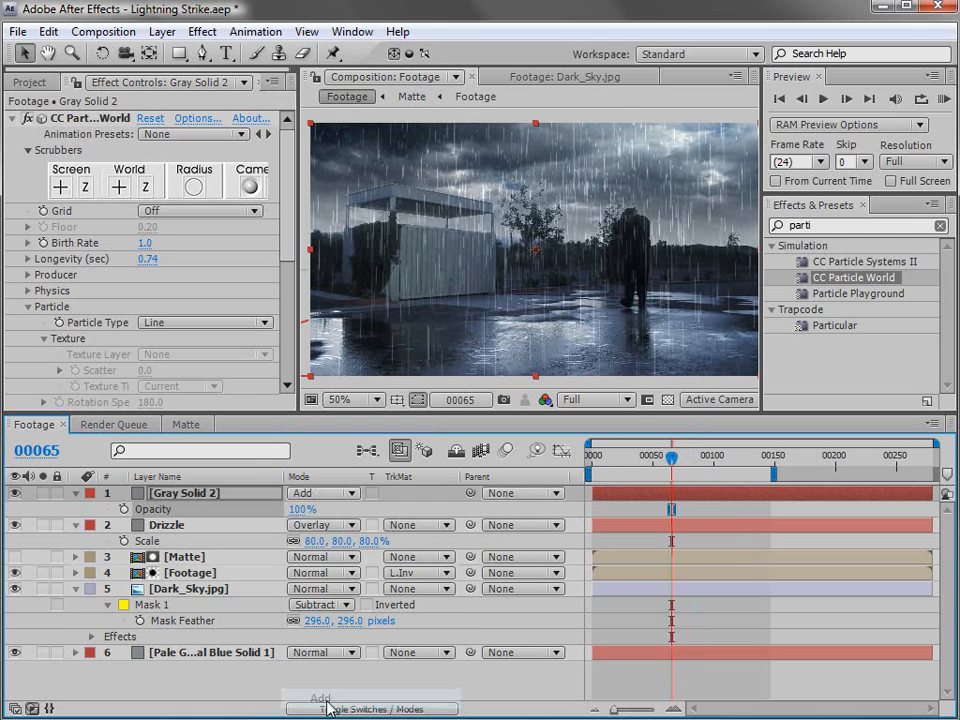
left_click(652, 457)
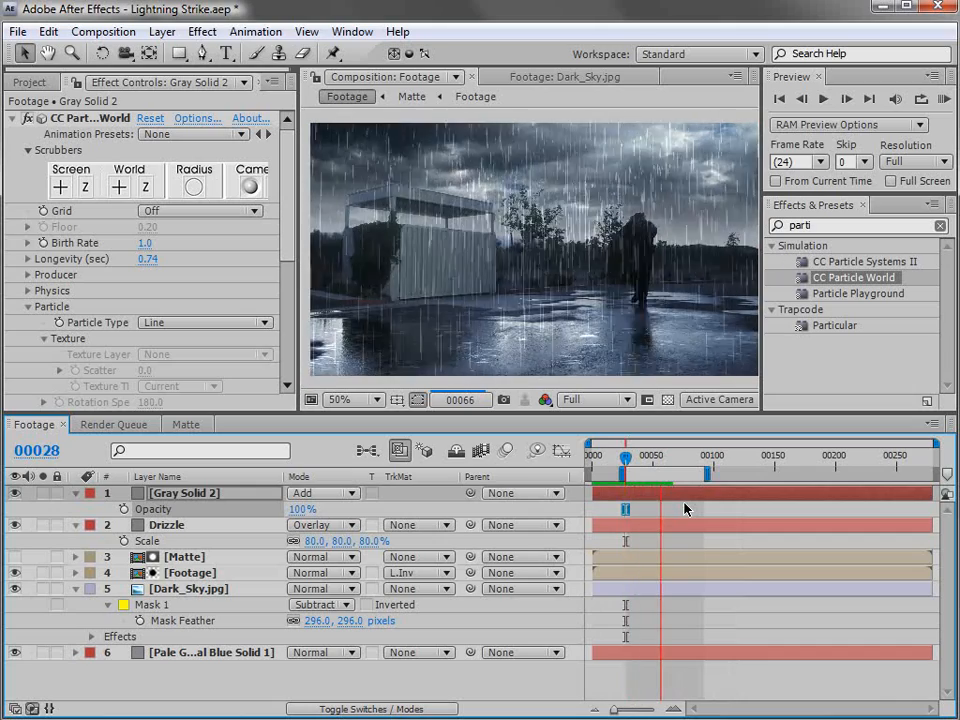
key("space")
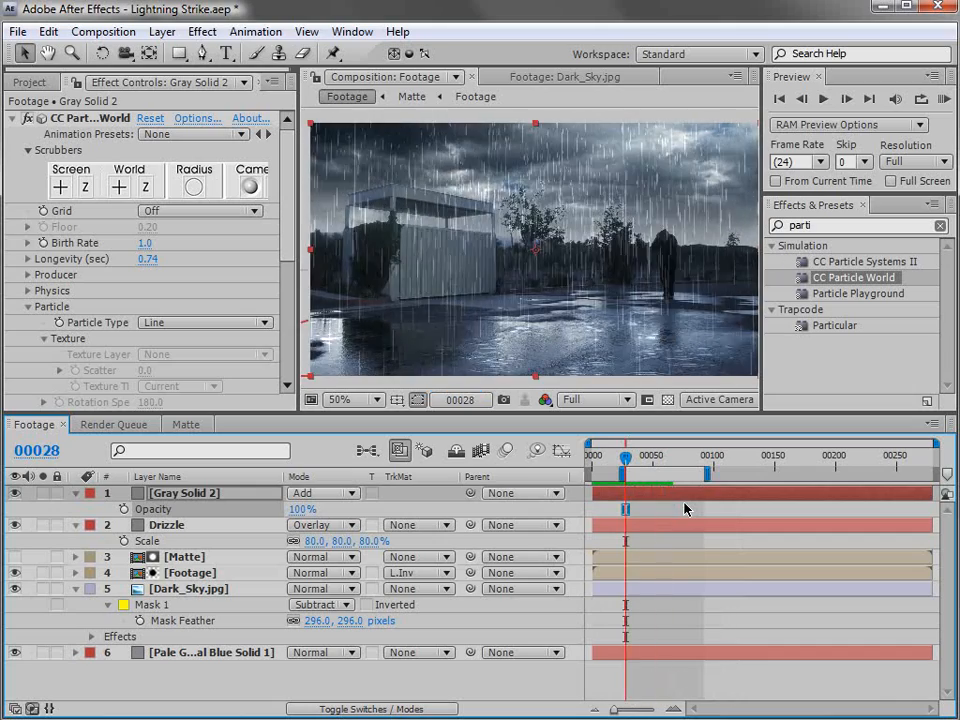
- Set the Gray Solid 2 rain layer's blending mode to Screen and reduce its opacity to 56%
left_click(300, 493)
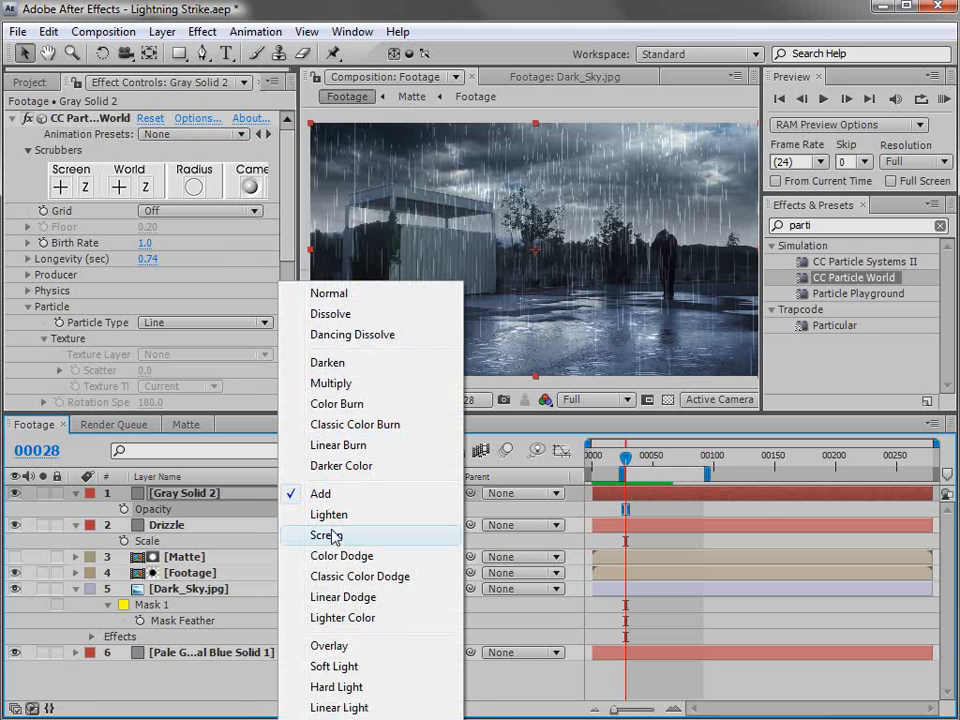
left_click(306, 536)
key("t")
left_click(212, 494)
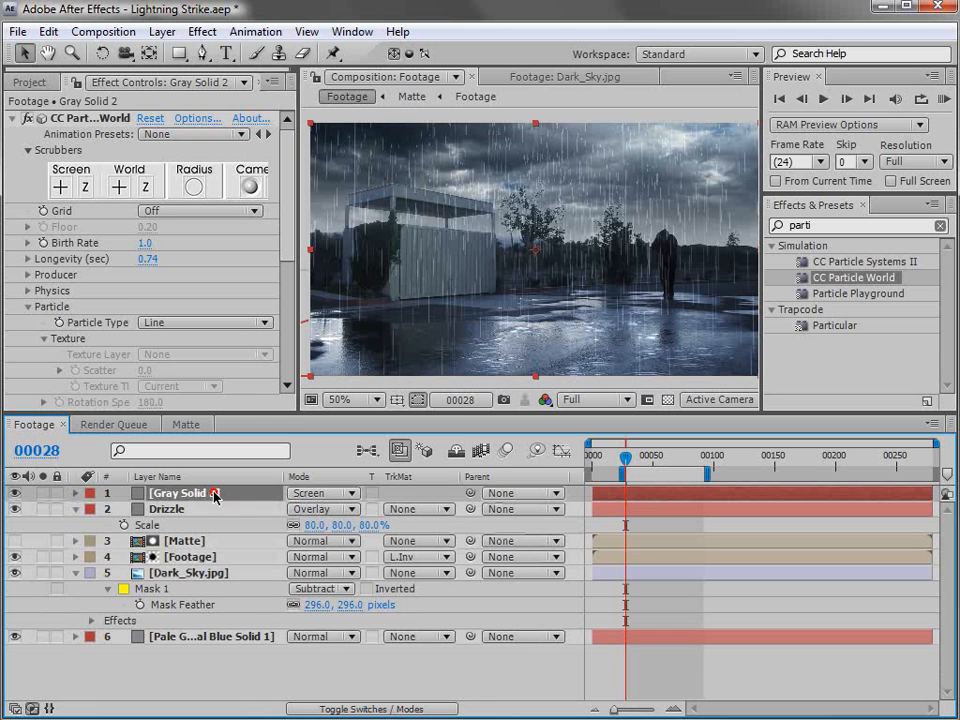
key("t")
left_click_drag(302, 511, 249, 519)
left_click_drag(625, 457, 656, 457)
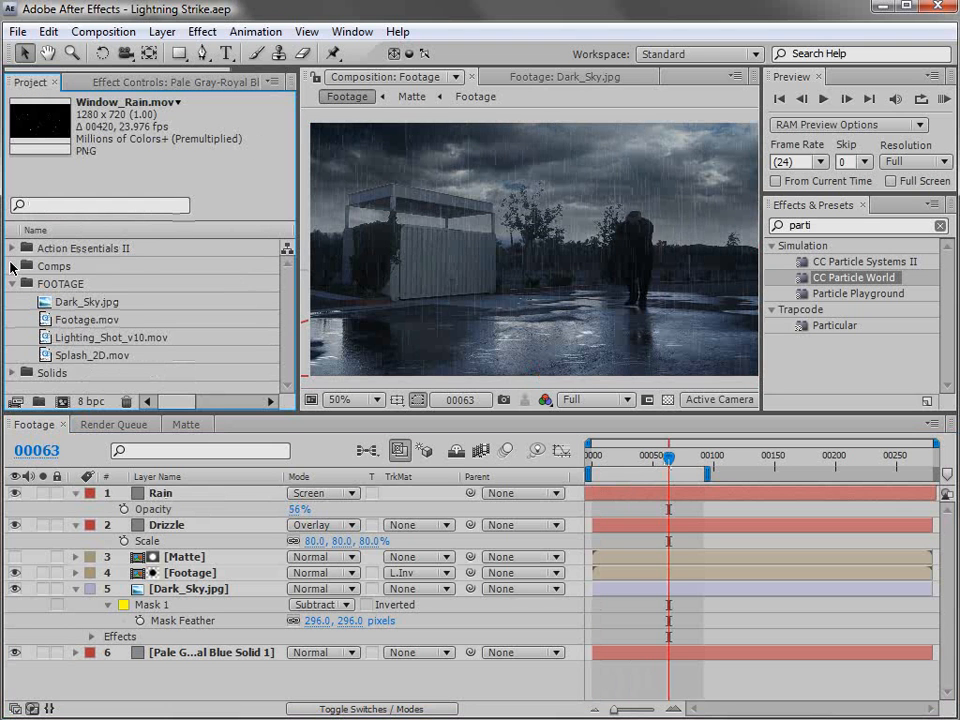
- Open Window_Rain.mov from the Action Essentials II folder and look through its footage
left_click(12, 248)
scroll(285, 300, "down", 5)
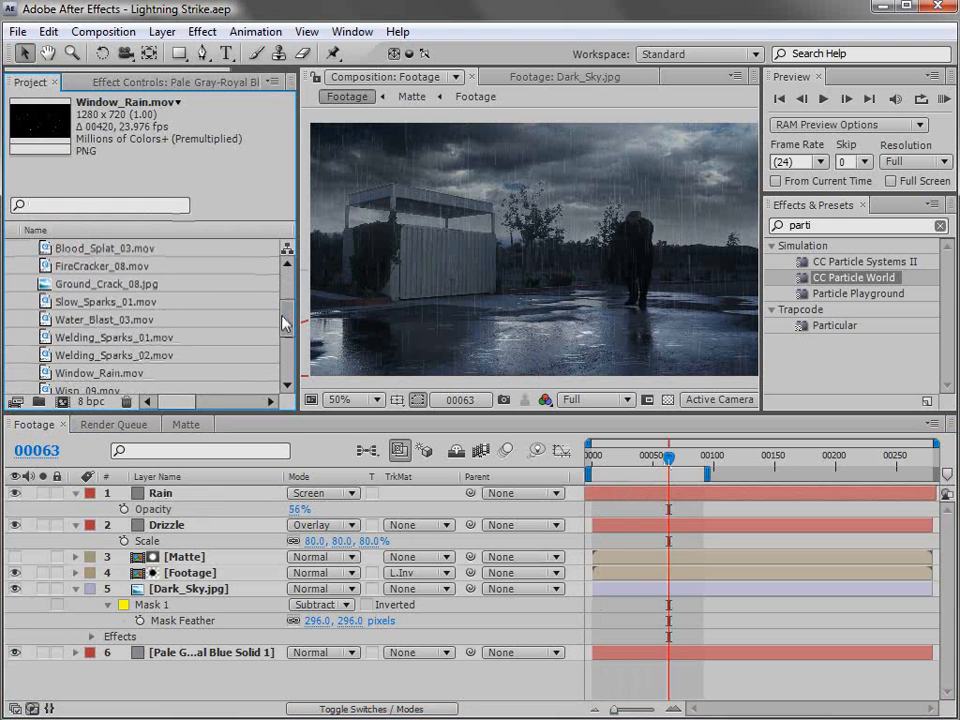
left_click(46, 375)
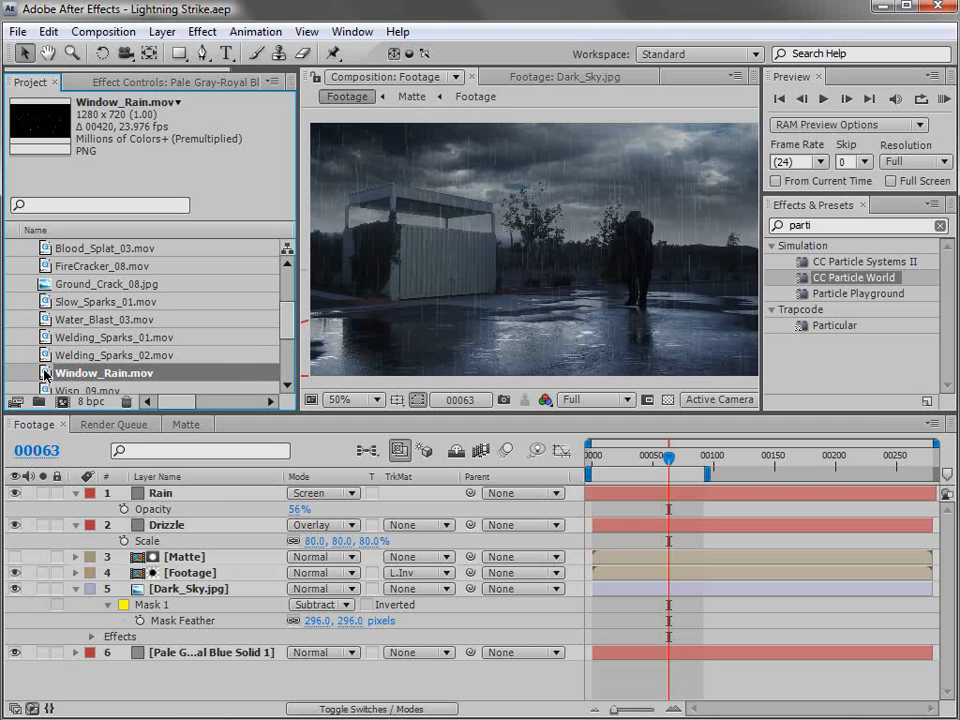
double_click(46, 375)
left_click_drag(330, 359, 614, 362)
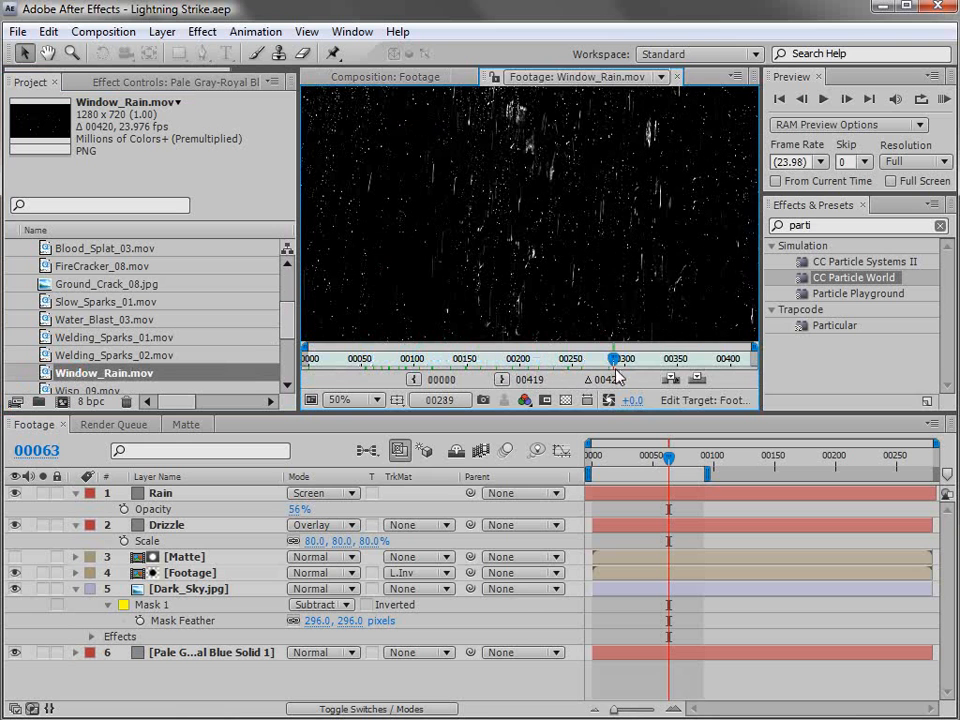
- Add Window_Rain.mov to the Footage composition as the topmost layer, above Rain
left_click(380, 77)
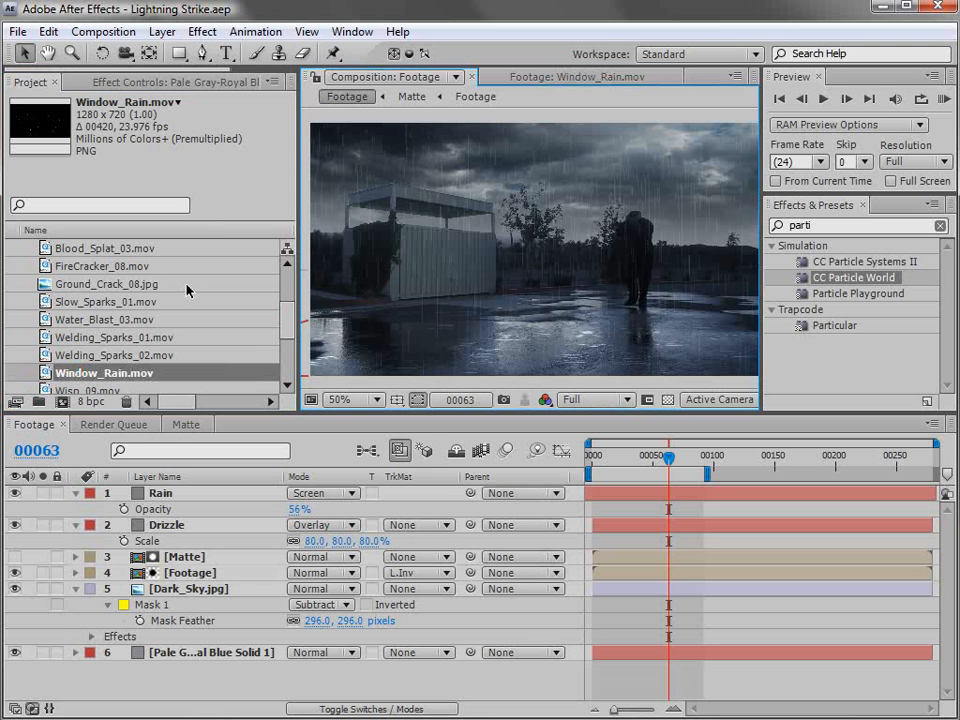
left_click_drag(165, 482, 163, 490)
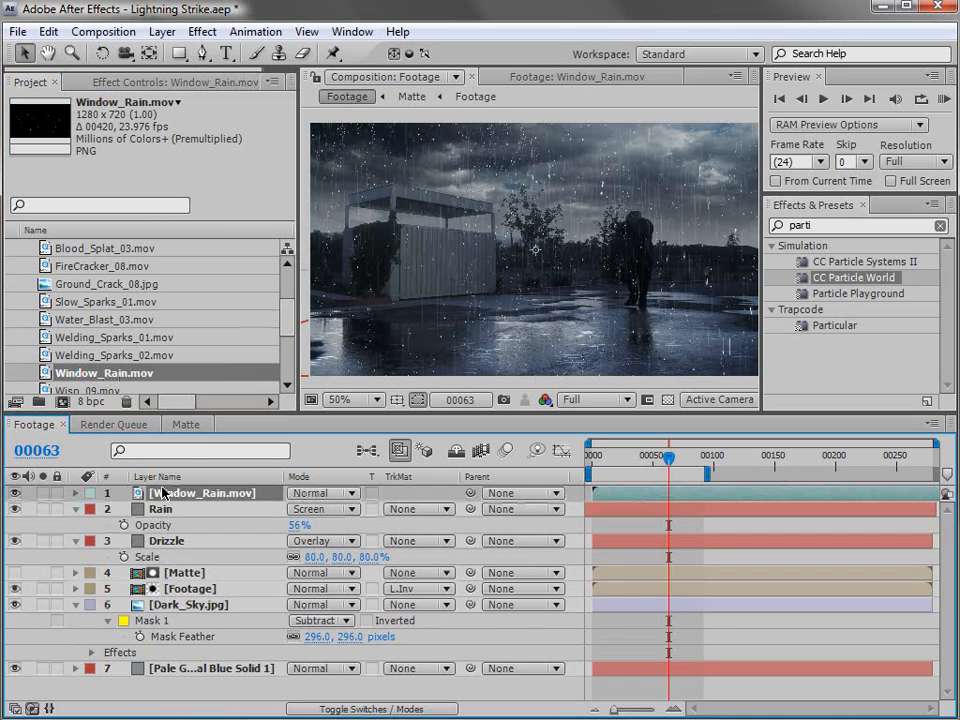
left_click_drag(667, 458, 683, 458)
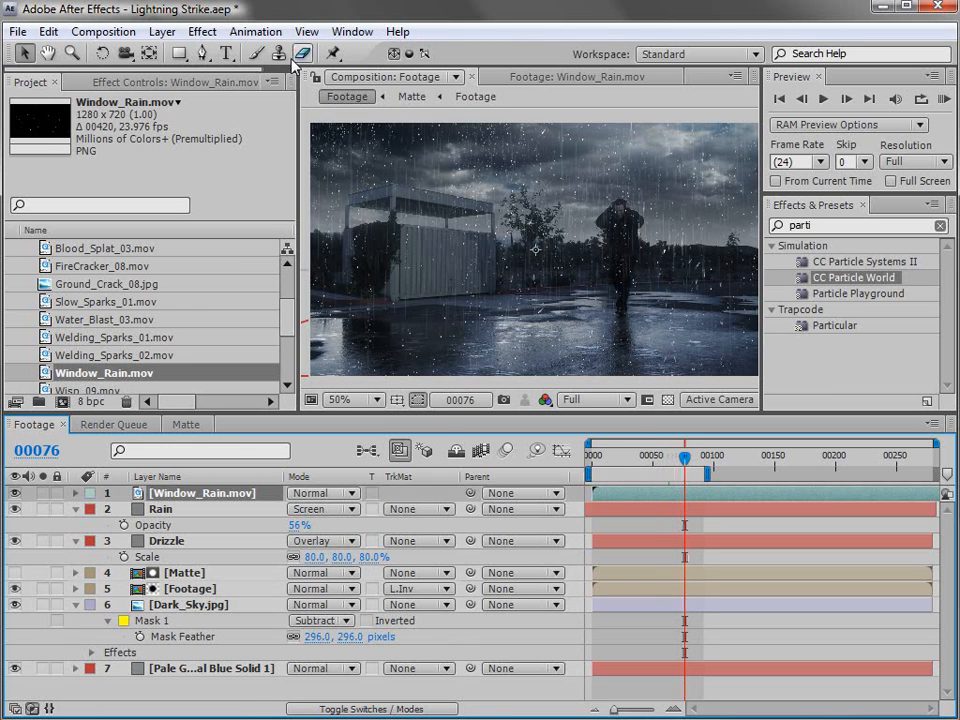
- Apply a Box Blur effect to the Window_Rain.mov layer with a blur radius of 10
left_click(202, 31)
mouse_move(262, 161)
left_click(474, 184)
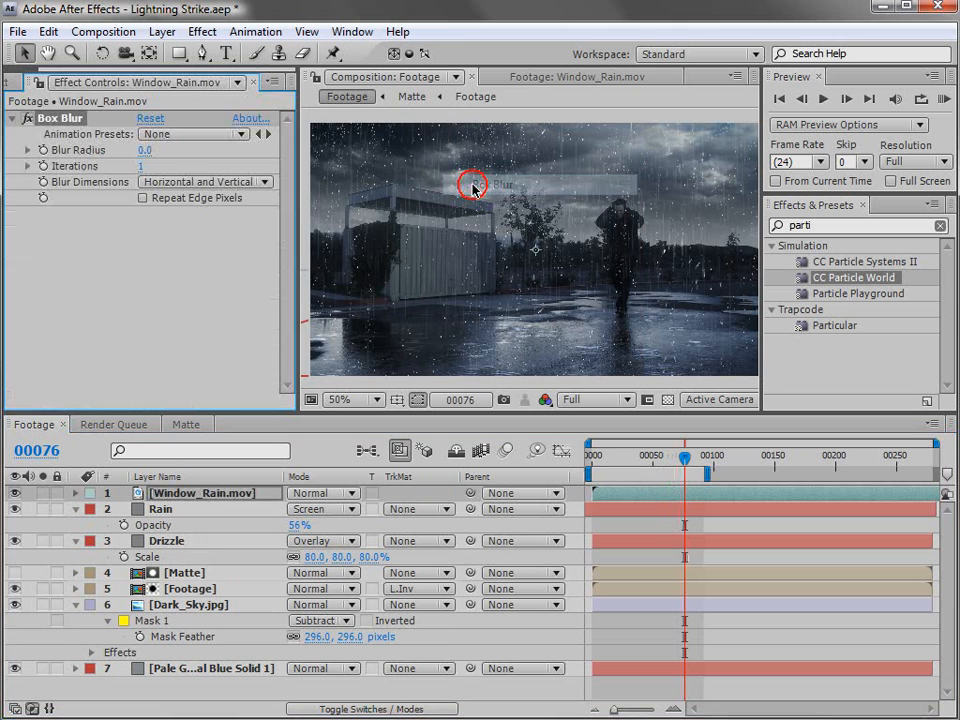
left_click_drag(140, 149, 152, 149)
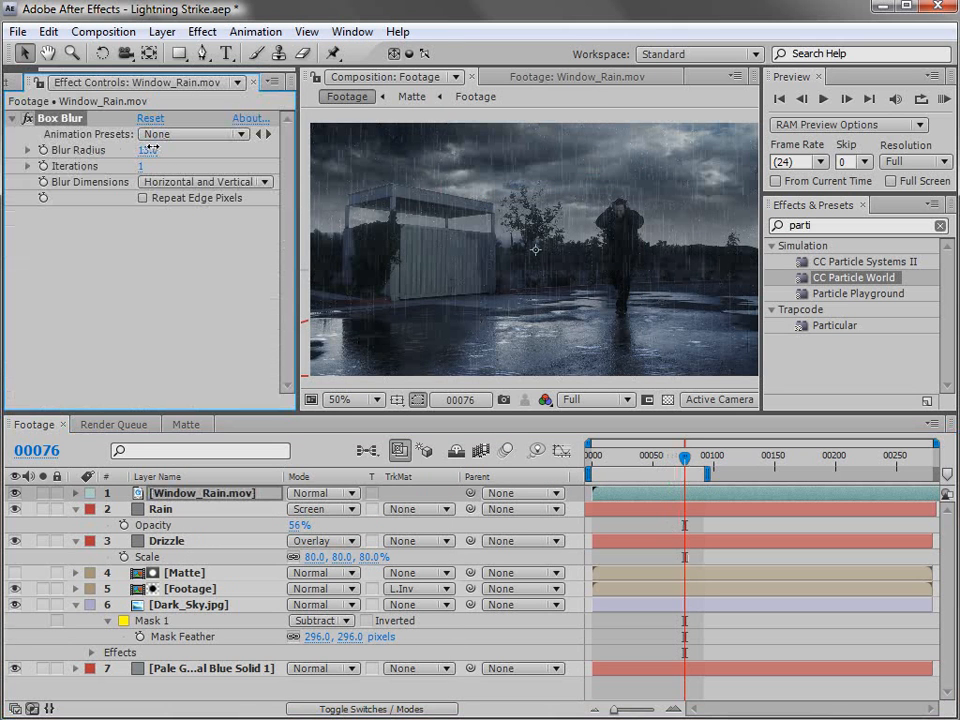
- Add a Curves effect to the Window_Rain.mov layer and bend its Alpha channel curve steeply upward
left_click(202, 31)
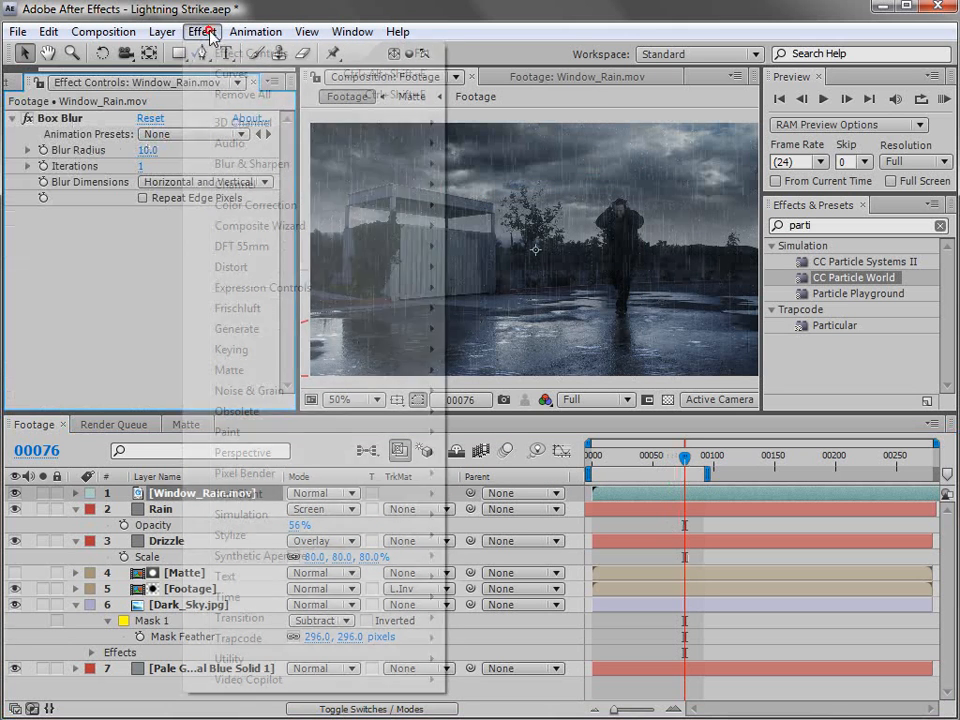
mouse_move(250, 205)
left_click(512, 516)
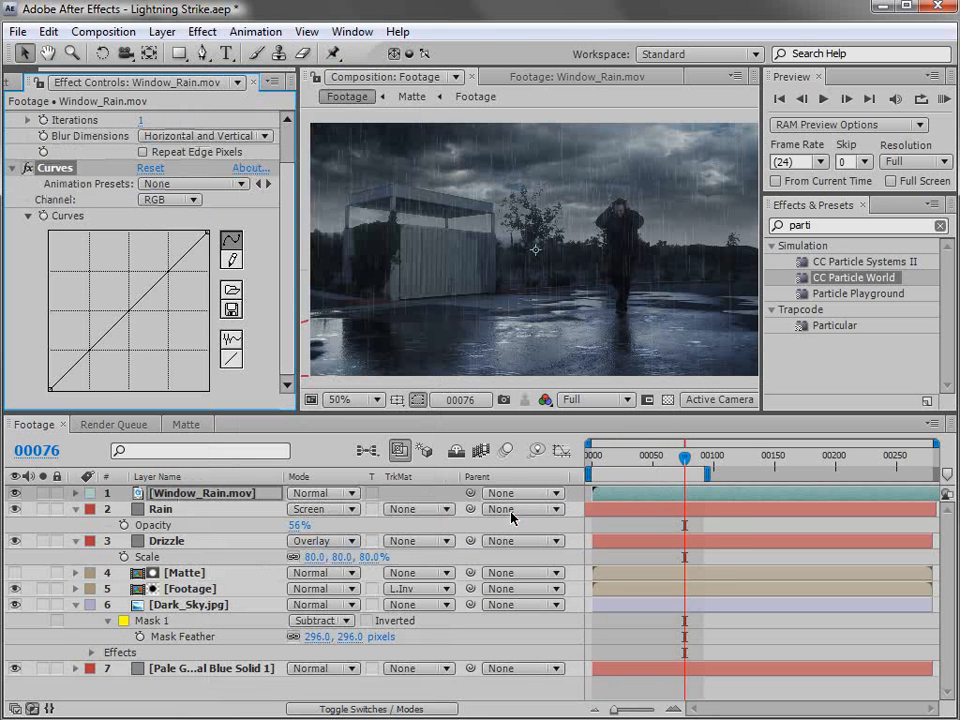
left_click_drag(119, 315, 78, 294)
left_click(168, 199)
left_click(183, 292)
- Raise the Box Blur radius to 12 and enlarge the Window_Rain.mov layer about its centre, well beyond the frame edges
scroll(217, 221, "up", 2)
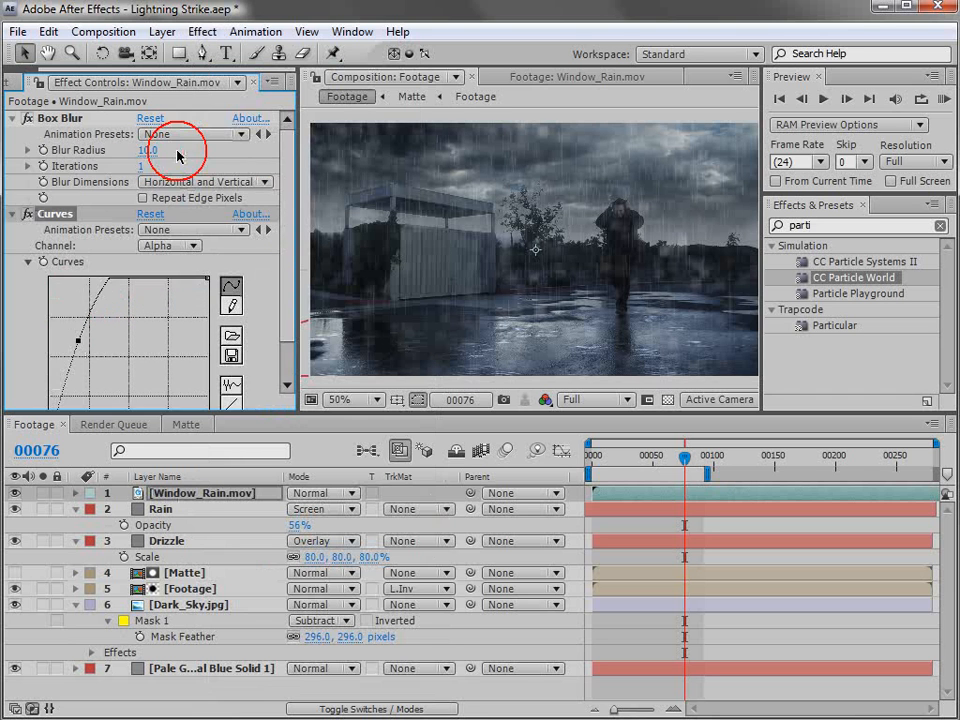
left_click_drag(695, 452, 753, 457)
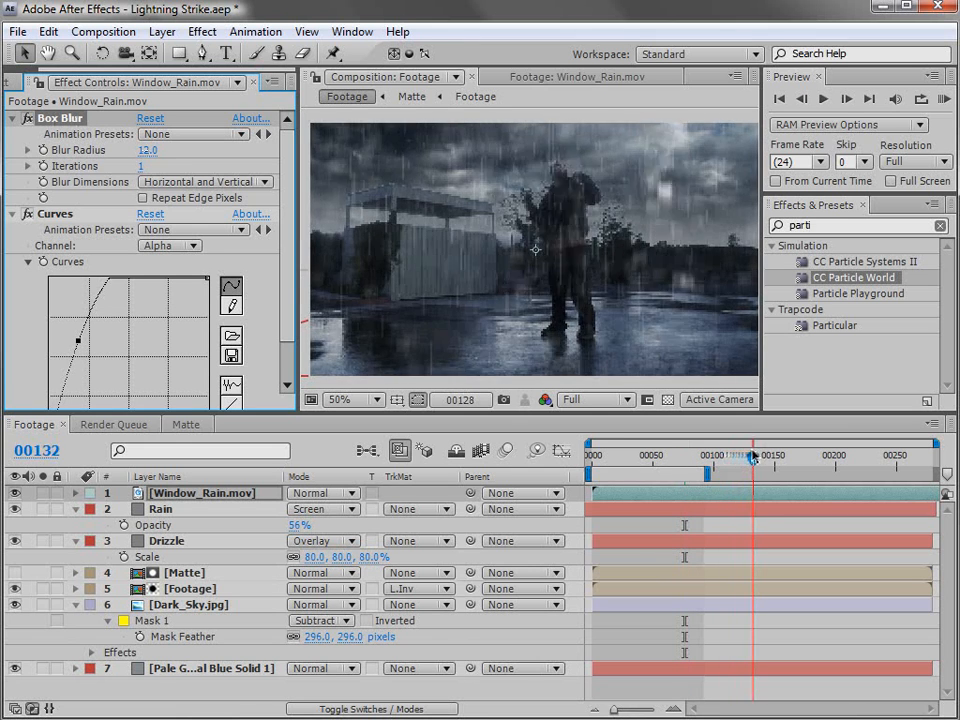
scroll(680, 349, "down", 2)
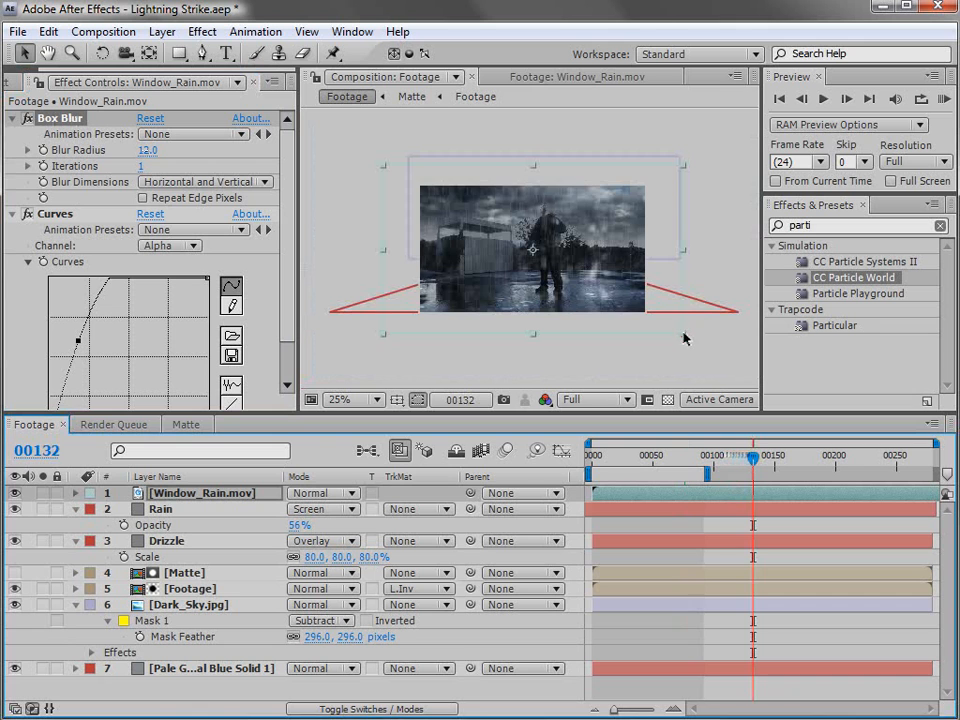
scroll(617, 294, "up", 2)
key("grave")
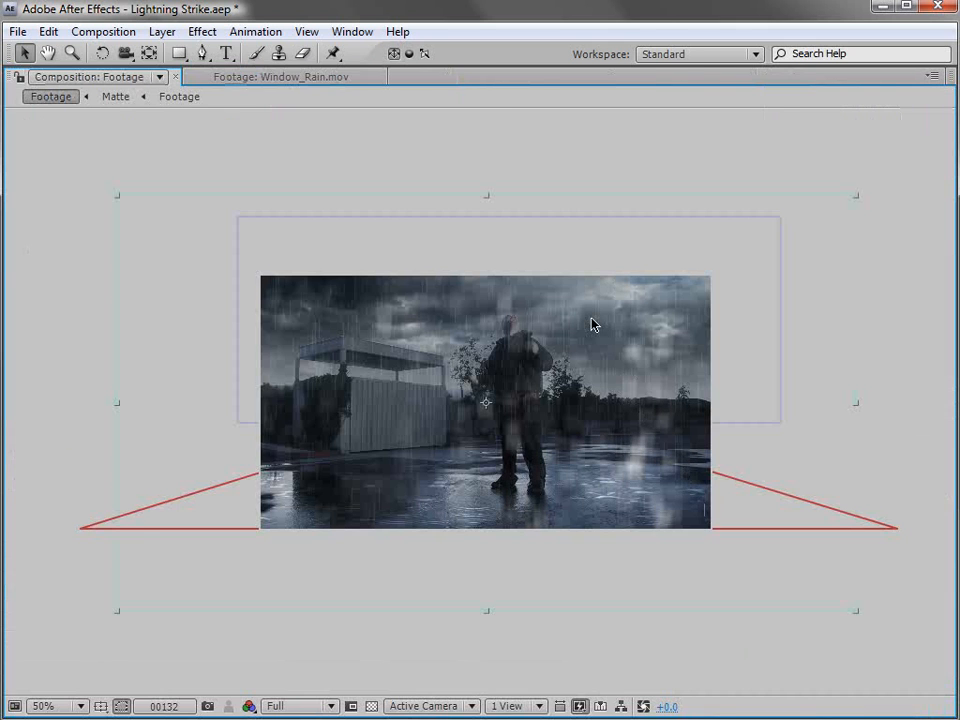
key("grave")
key("space")
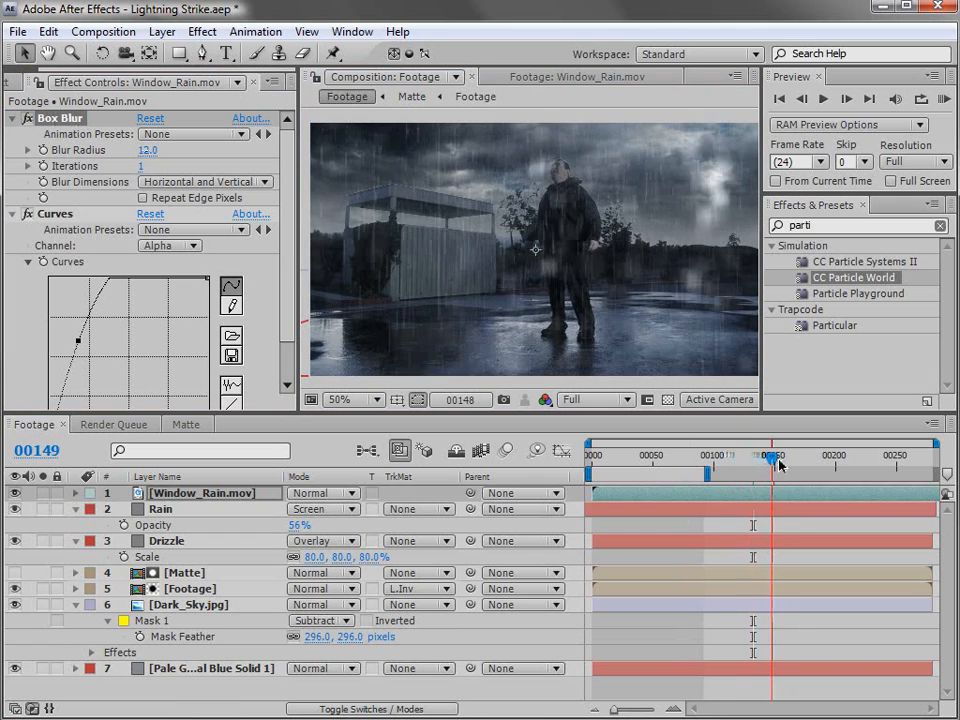
- Hide the Window_Rain.mov layer and save the project
left_click(14, 493)
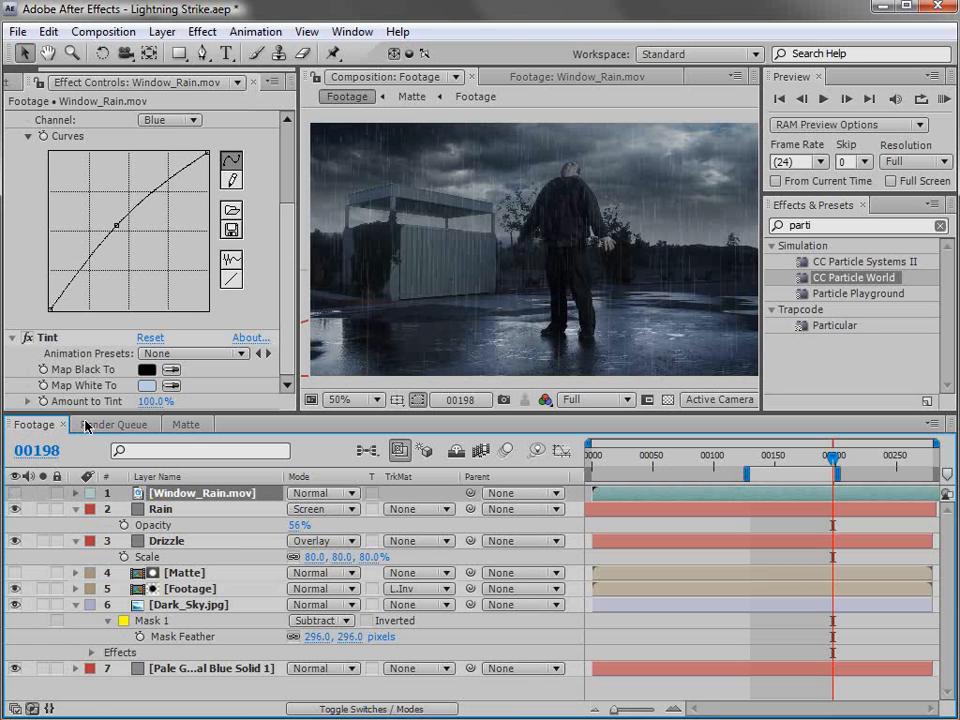
key("ctrl+s")
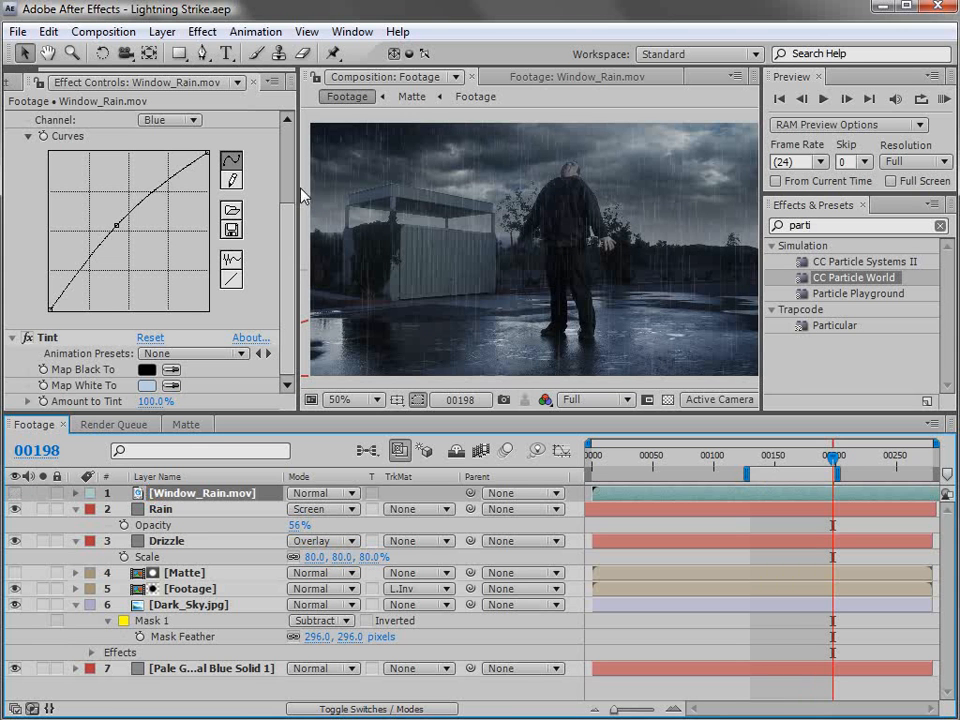
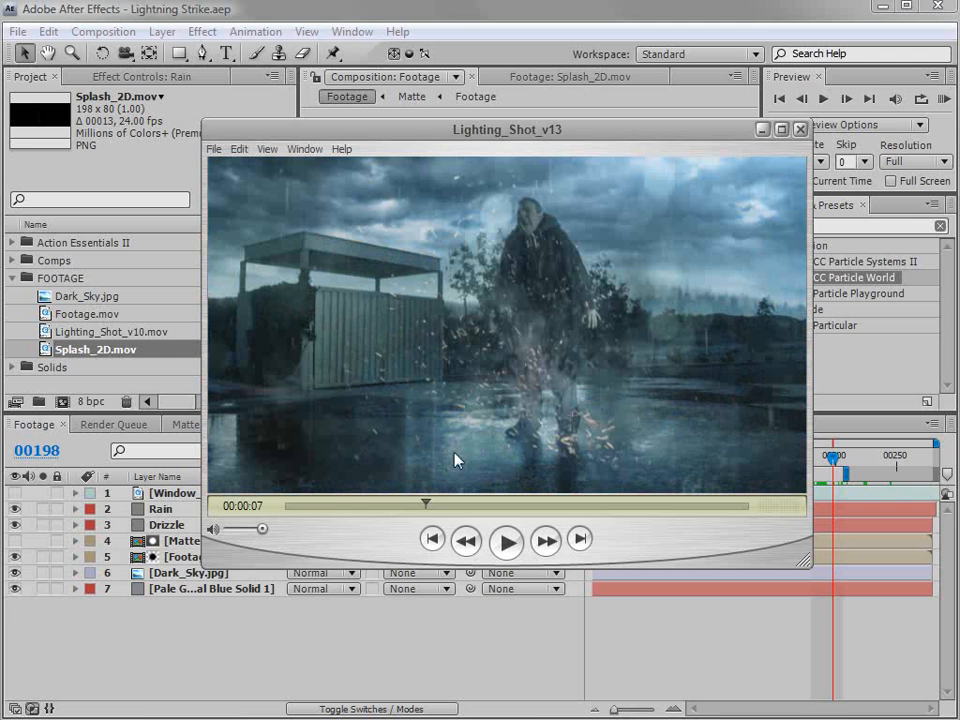
- Examine the lightning strike frame by frame around 00:00:07 in the Lighting_Shot_v13 reference movie
left_click_drag(425, 504, 432, 506)
key("Left")
key("Left")
key("Right")
key("Right")
key("Right")
key("Right")
key("Left")
key("Left")
key("Left")
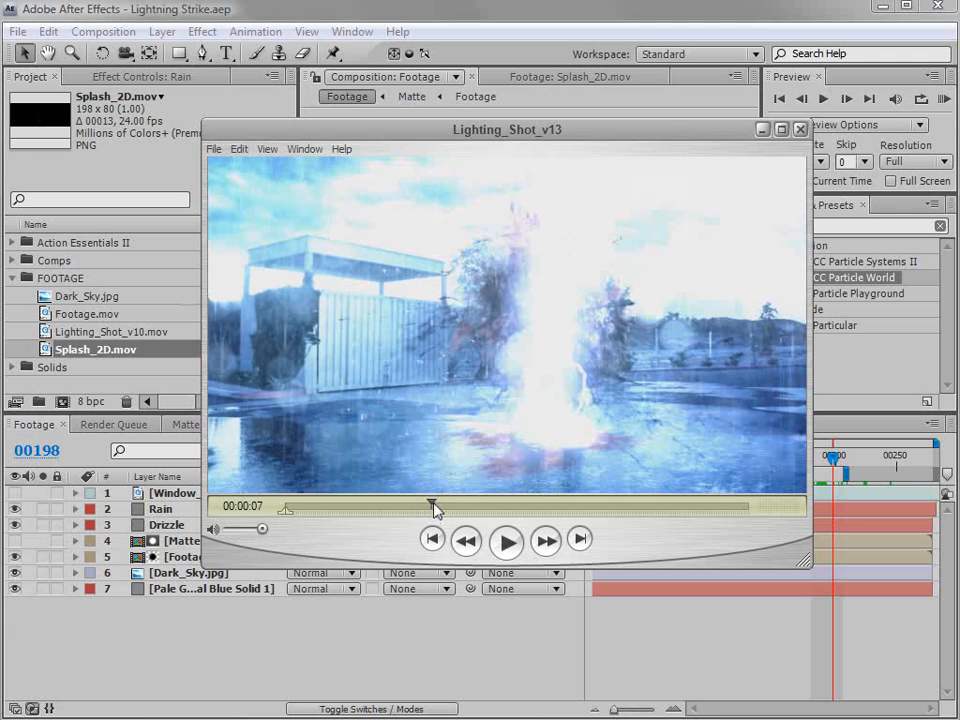
key("Left")
key("Left")
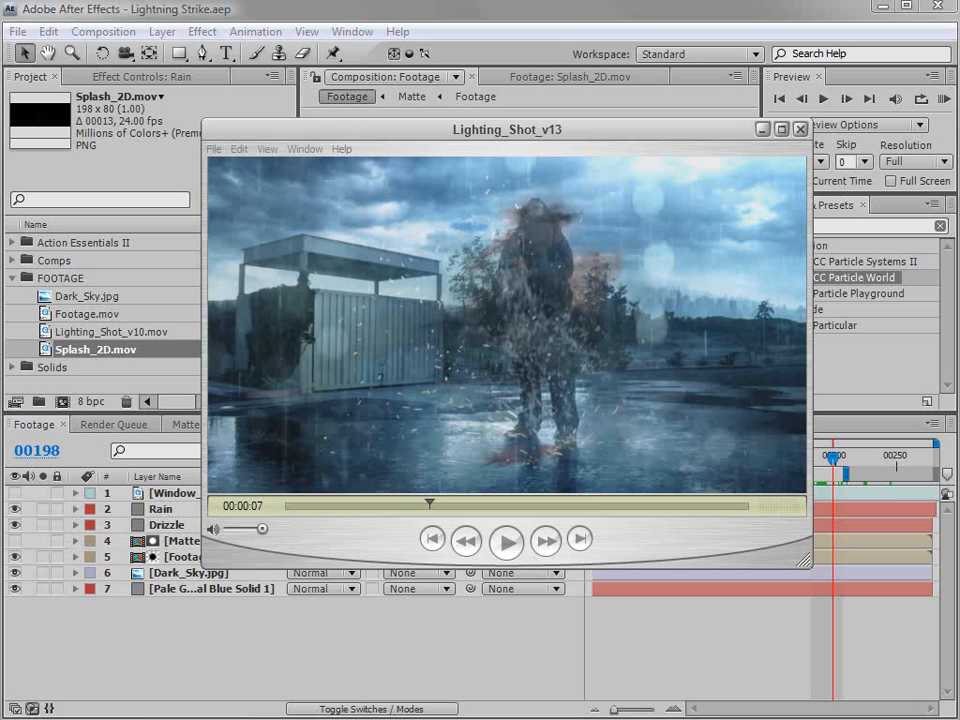
mouse_move(430, 505)
left_mouse_down()
mouse_move(443, 513)
mouse_move(431, 513)
left_mouse_up()
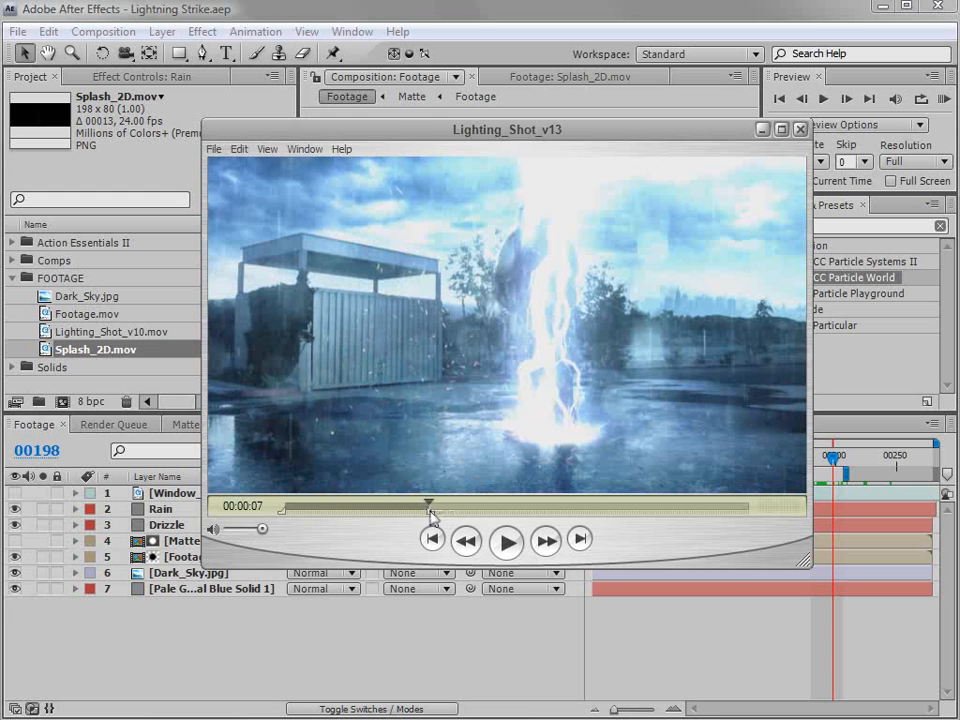
- Return to After Effects and create a 960 × 540 px gray solid layer named Lightning
left_click(96, 5)
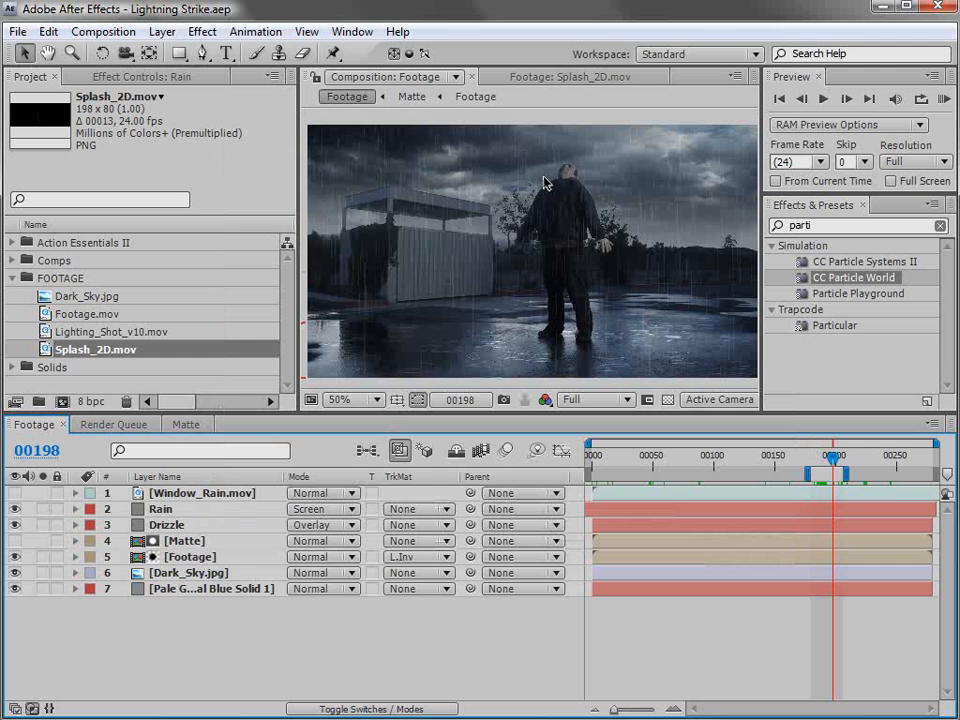
left_click(161, 31)
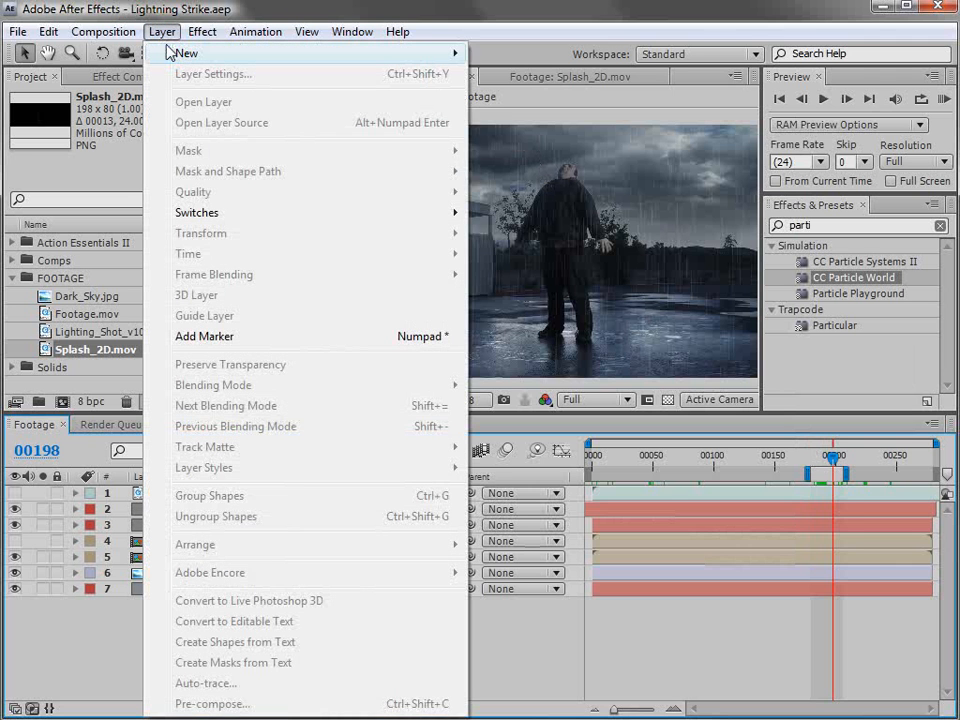
mouse_move(190, 53)
left_click(508, 76)
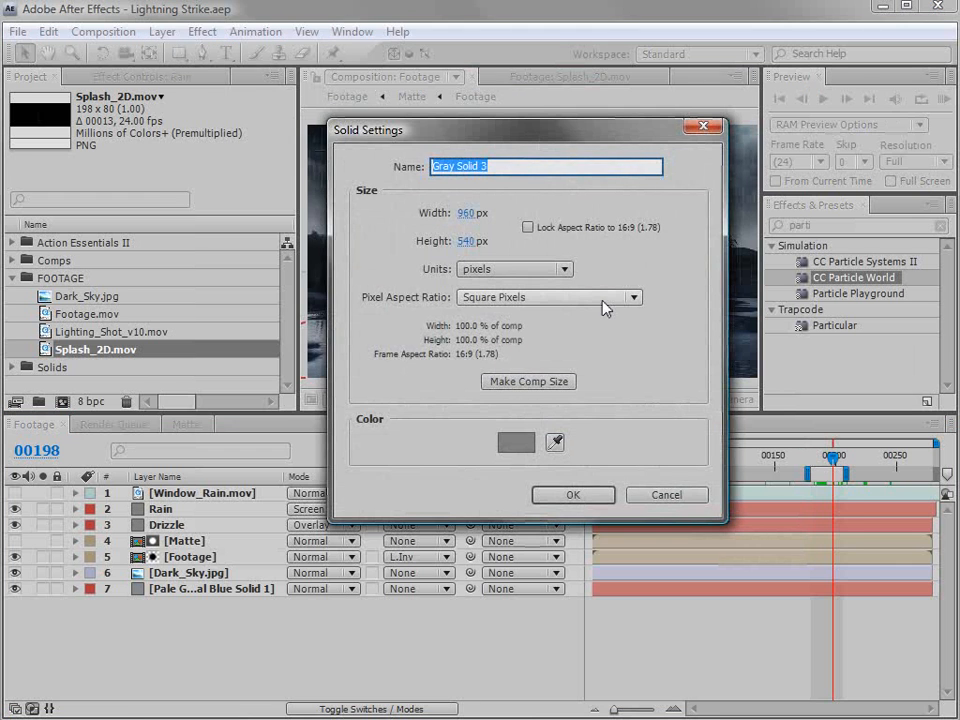
type("Lightning")
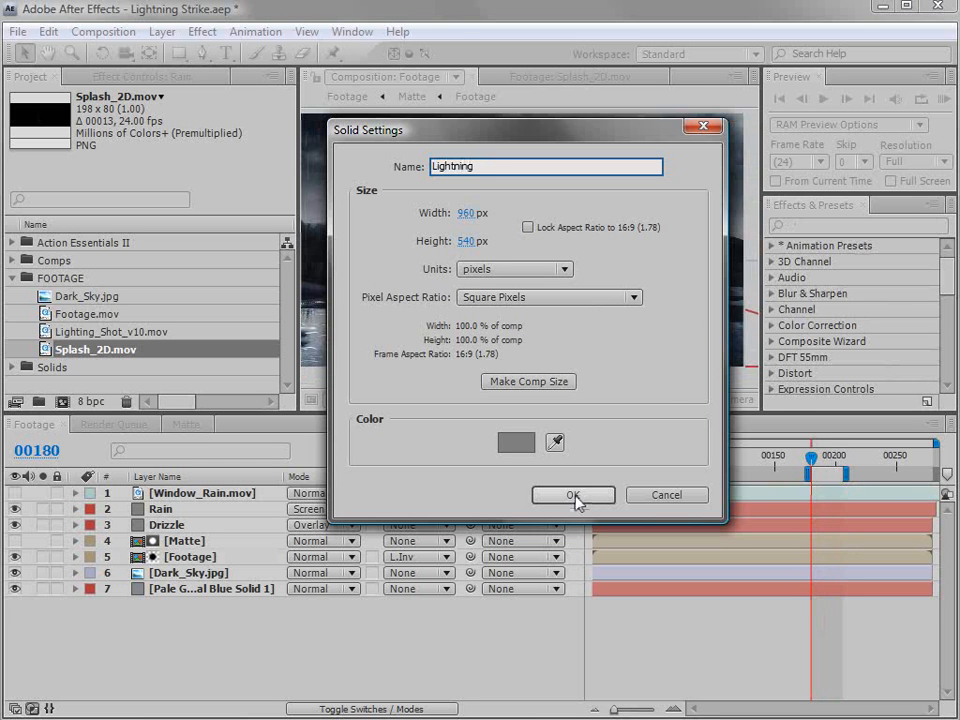
left_click(575, 495)
- Find the Advanced Lightning effect and apply it to the Lightning solid
left_click(810, 226)
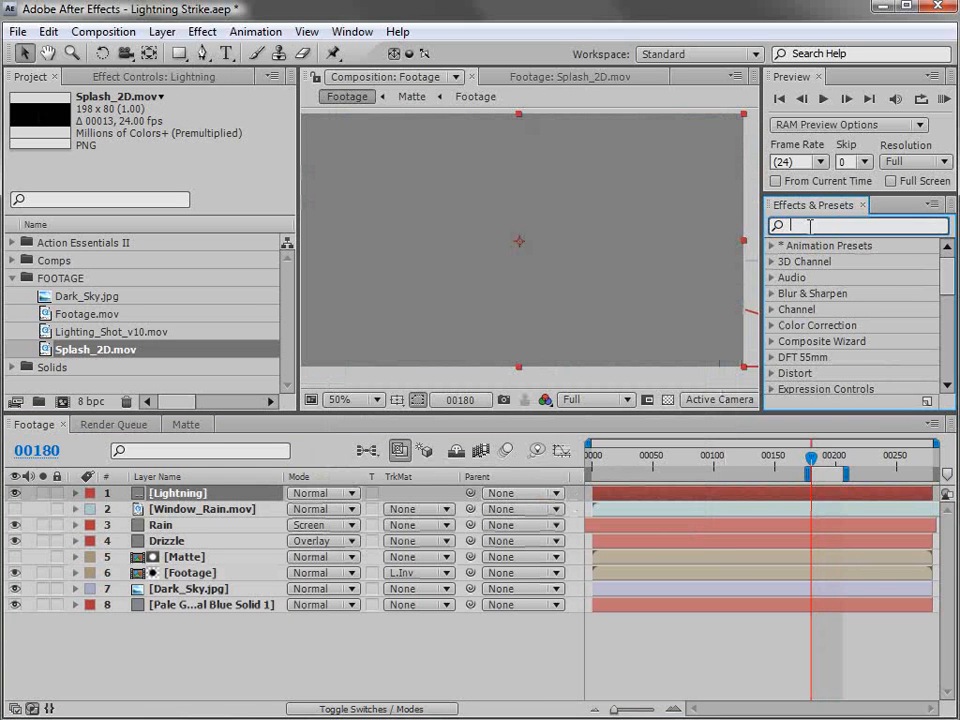
type("lightnin")
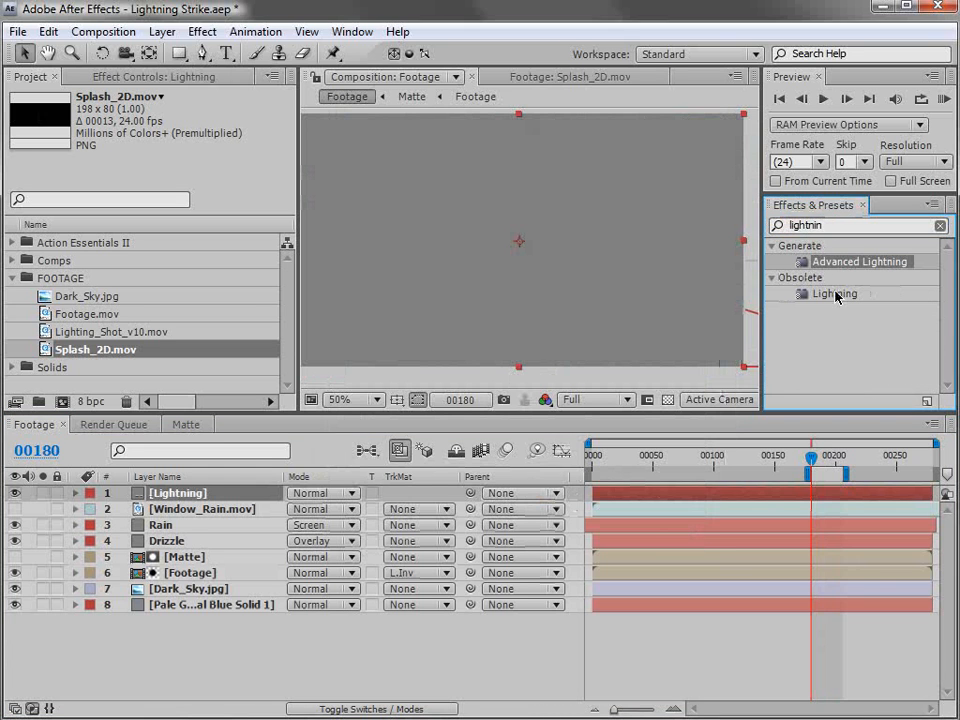
double_click(826, 262)
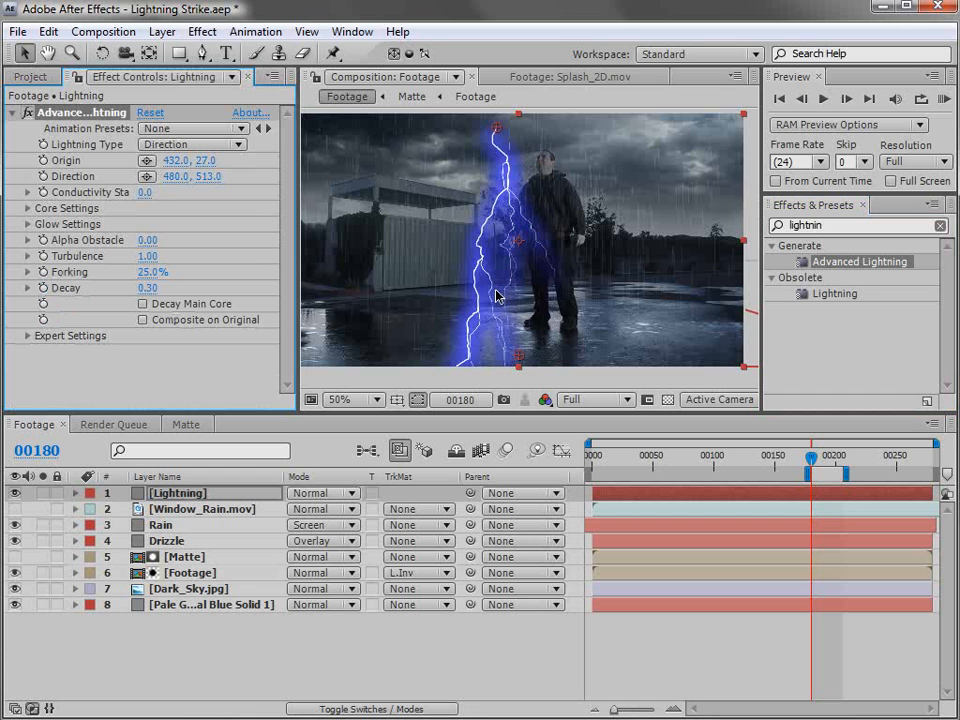
- Scale the Lightning layer down to under half size and change its glow color to a muted grayish blue
left_click_drag(745, 371, 612, 293)
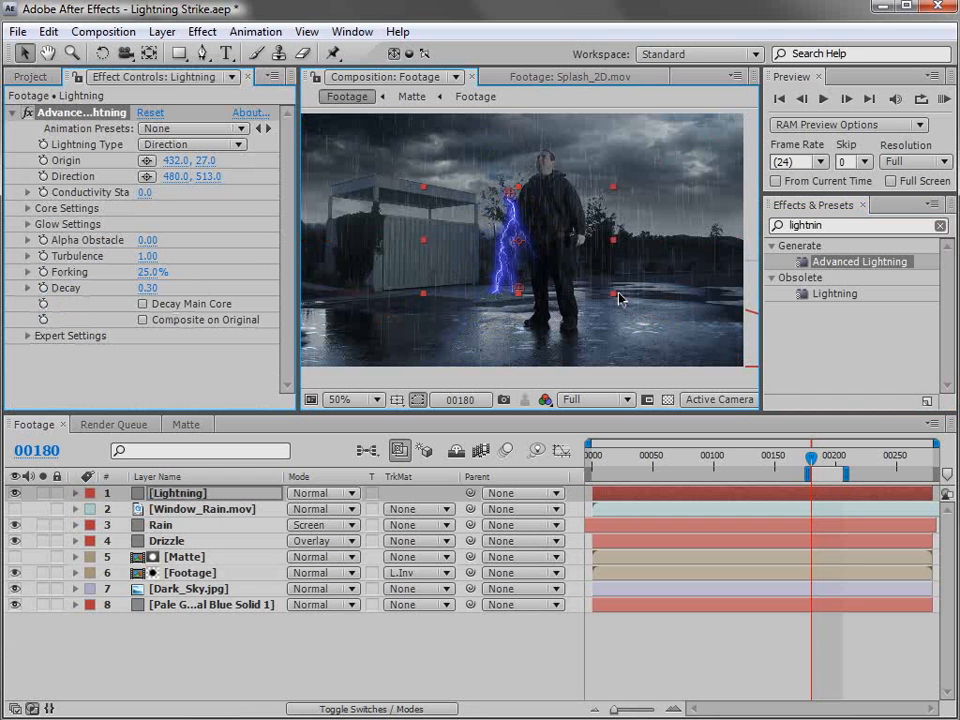
left_click(28, 226)
left_click(146, 272)
mouse_move(317, 489)
left_mouse_down()
mouse_move(339, 486)
mouse_move(315, 494)
left_mouse_up()
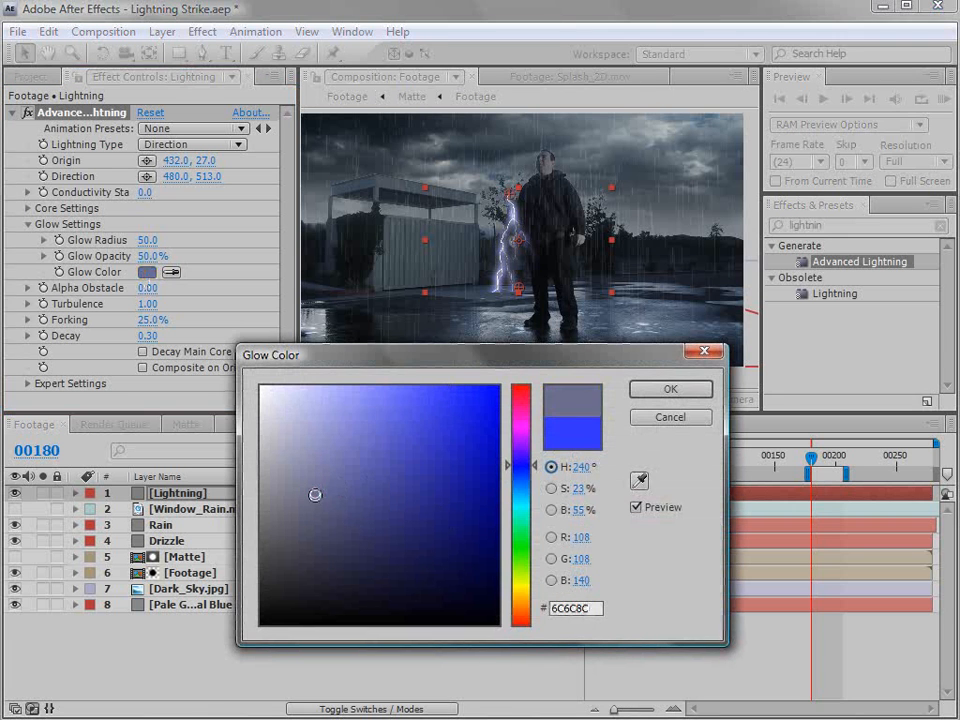
left_click(668, 389)
- Move the Lightning layer directly beneath the Footage layer and position the small bolt in the distant sky beside the man
left_click_drag(183, 572, 186, 580)
left_click_drag(519, 281, 686, 259)
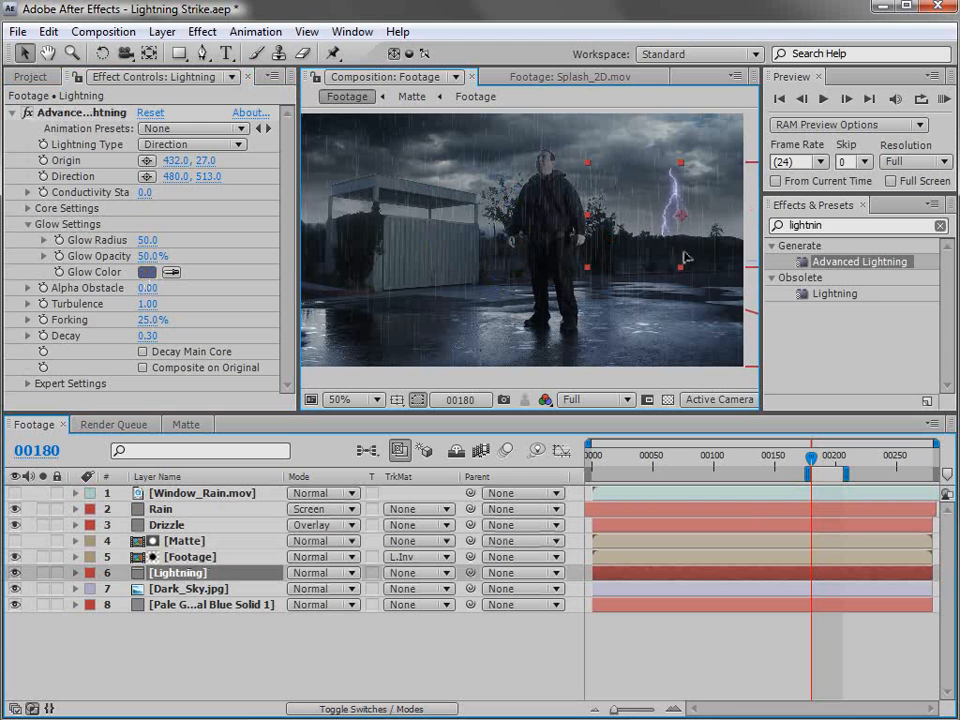
key("w")
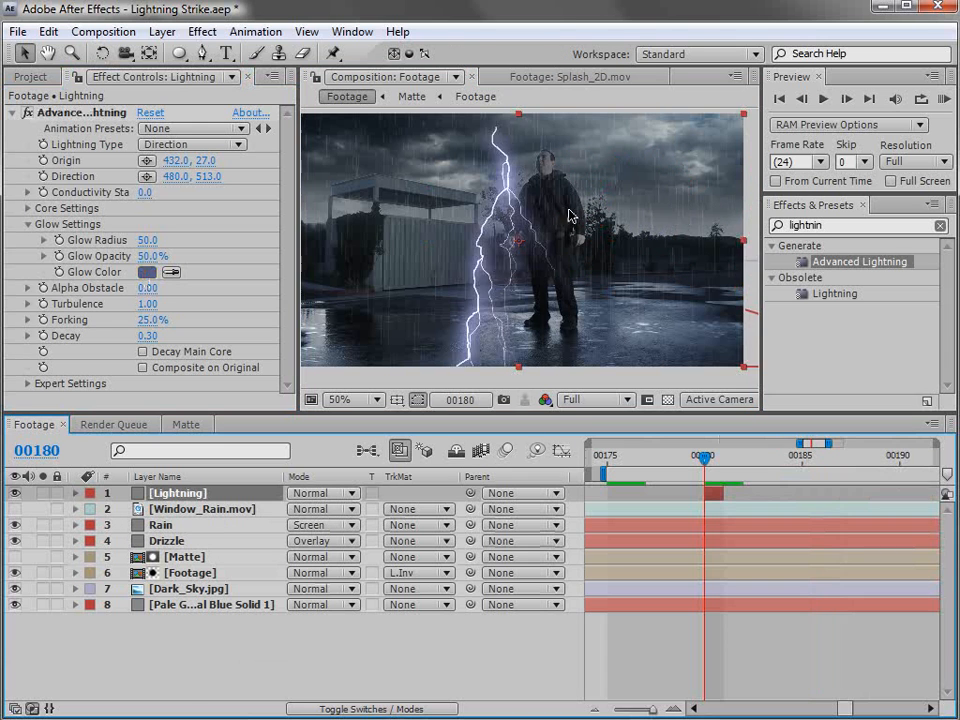
- Thicken the full-size bolt by setting the Advanced Lightning Core Radius to 20.3
key("comma")
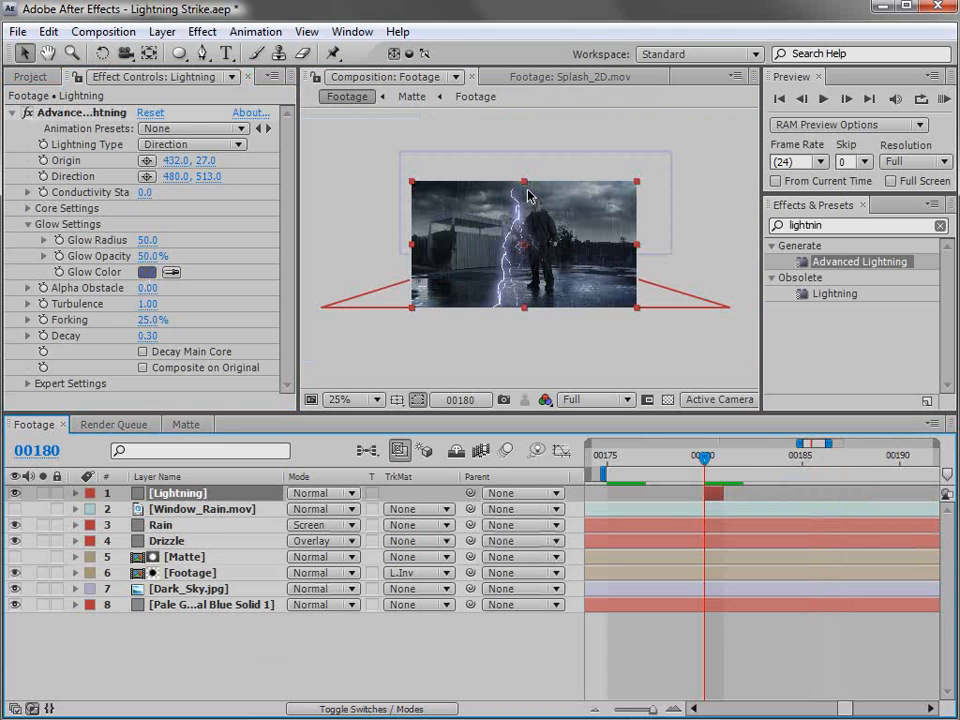
key("period")
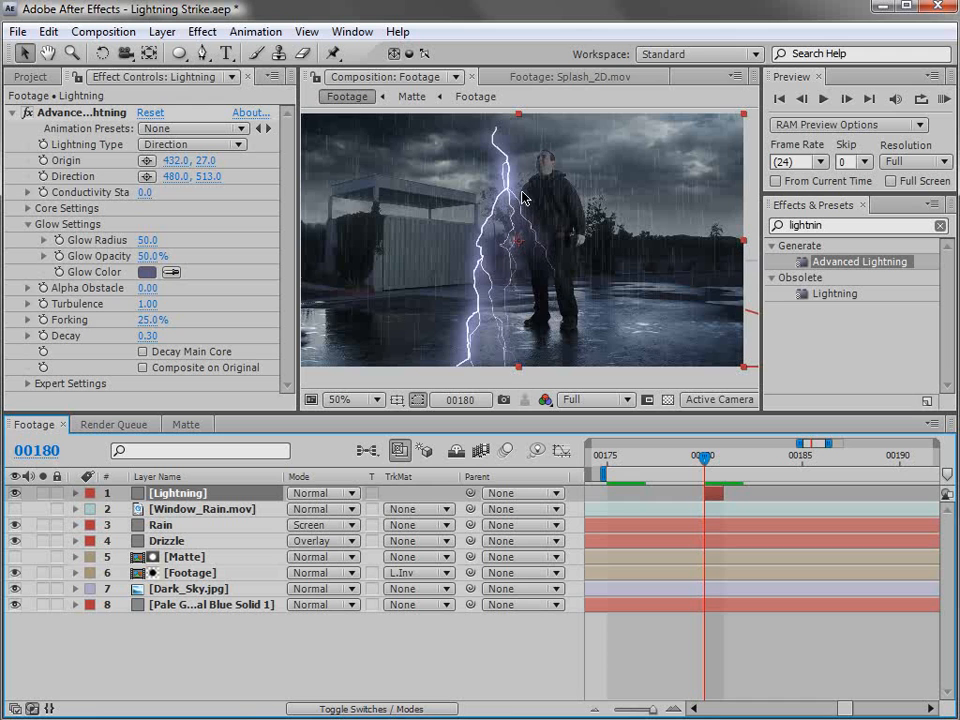
left_click(28, 209)
left_click_drag(145, 225, 205, 222)
left_click_drag(147, 223, 200, 222)
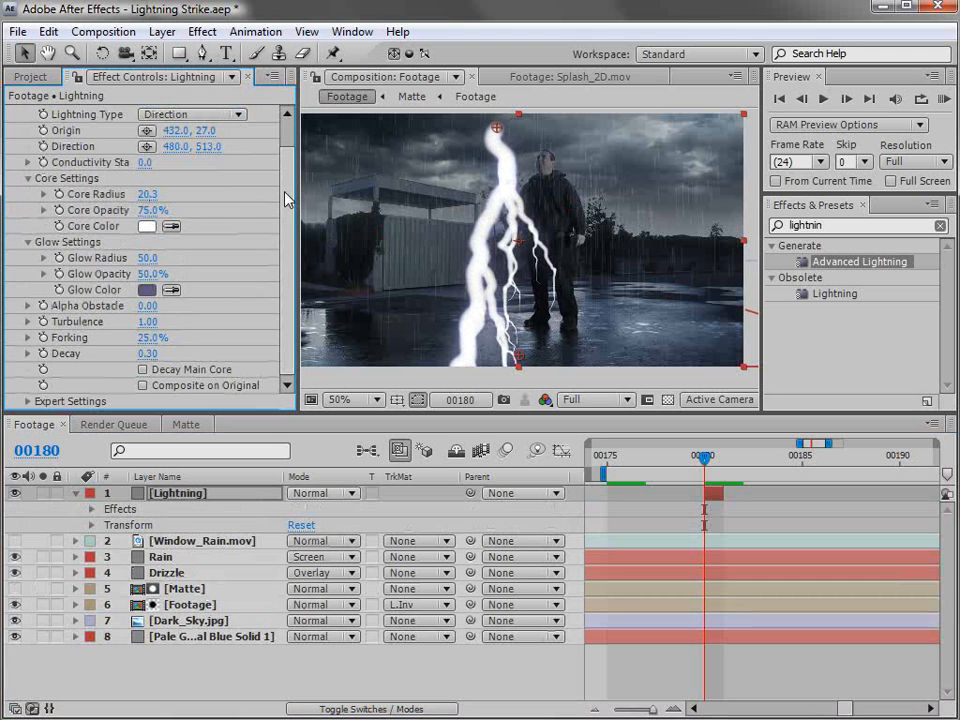
- Position the bolt's origin at 558, -61 and its direction point at 524, 499, and set the Conductivity State to 13.5
left_click_drag(494, 128, 530, 97)
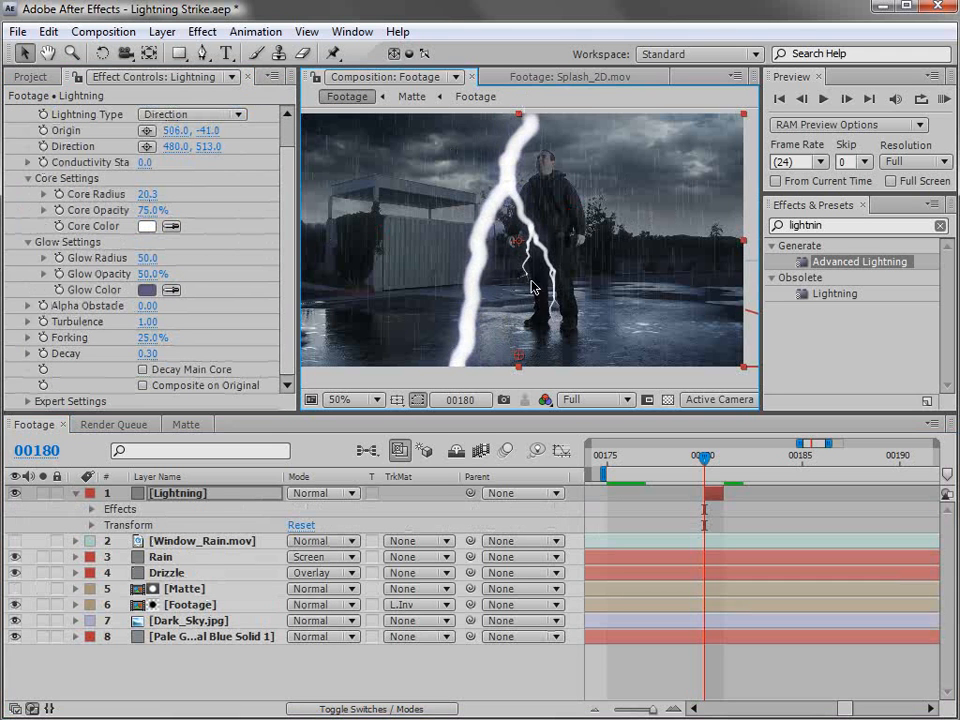
left_click_drag(518, 353, 582, 354)
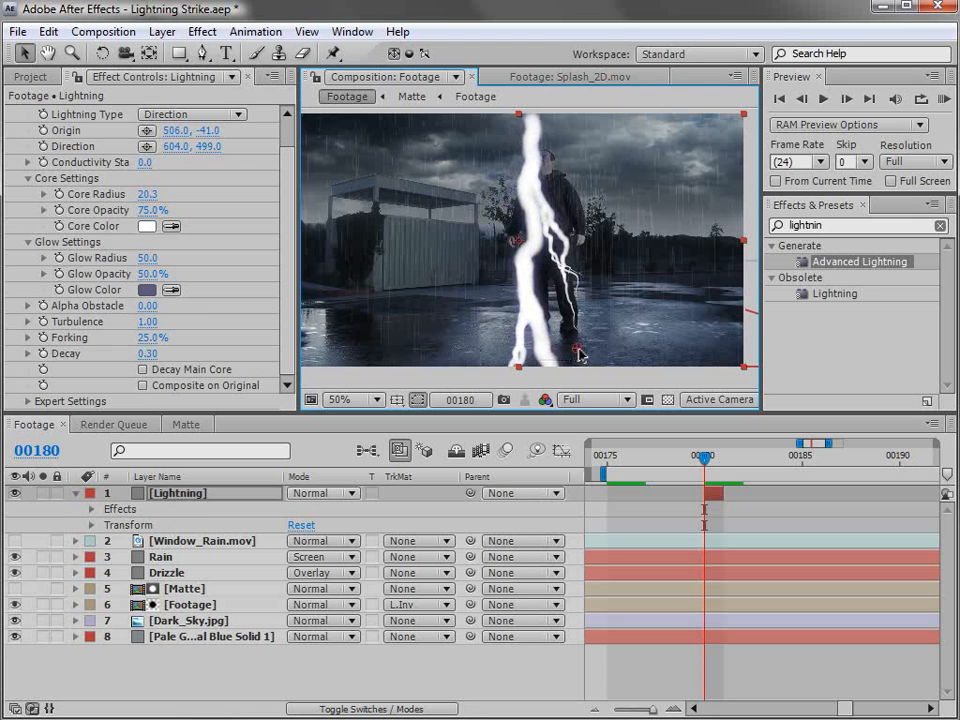
key("comma")
left_click_drag(539, 170, 552, 165)
key("period")
left_click_drag(576, 348, 538, 348)
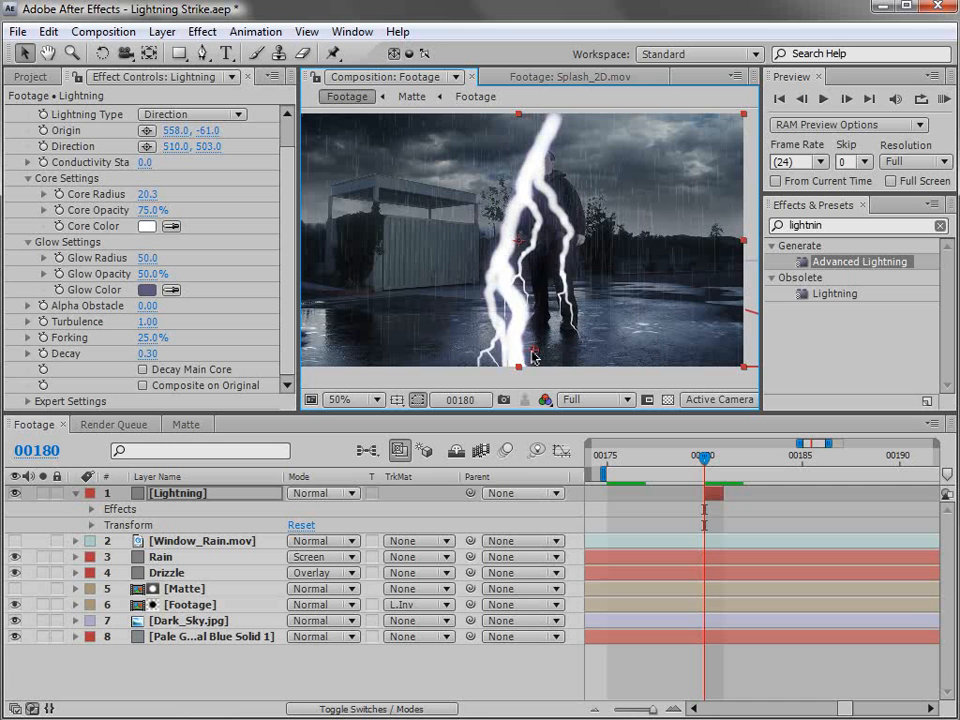
left_click_drag(143, 167, 254, 146)
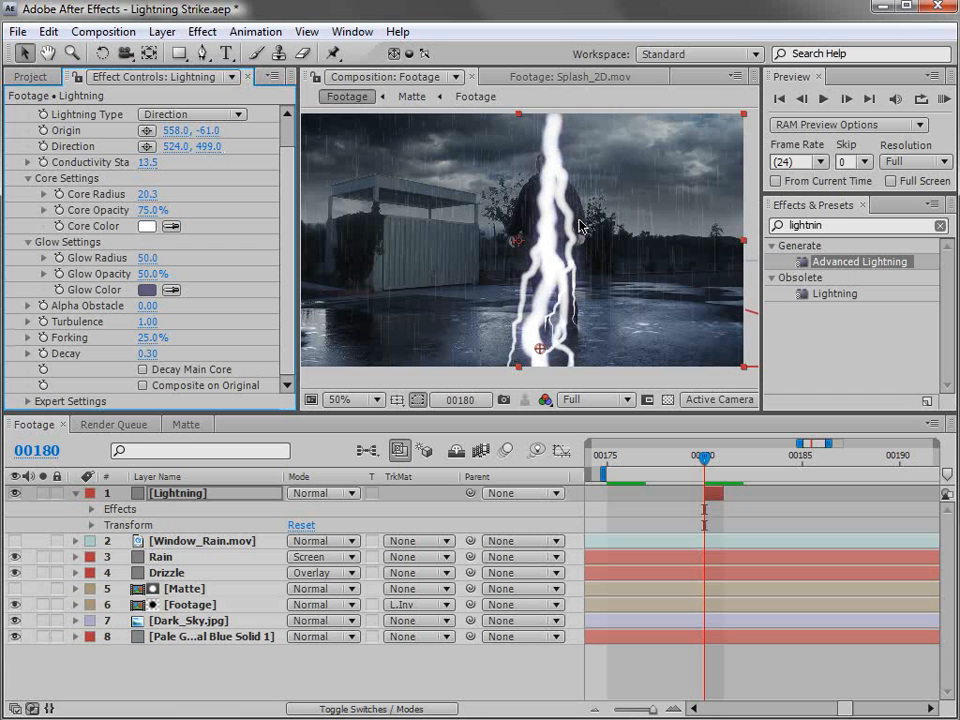
- Raise the Lightning layer slightly and apply a Linear Wipe with a wipe angle of 0° to it
left_click_drag(585, 347, 590, 317)
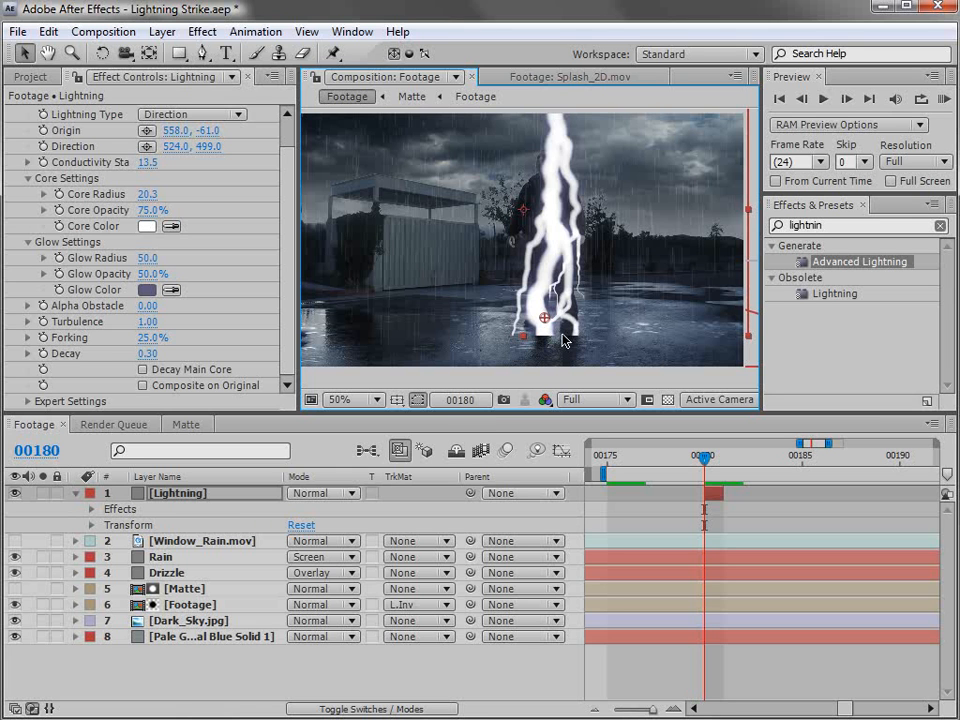
left_click(202, 31)
mouse_move(250, 620)
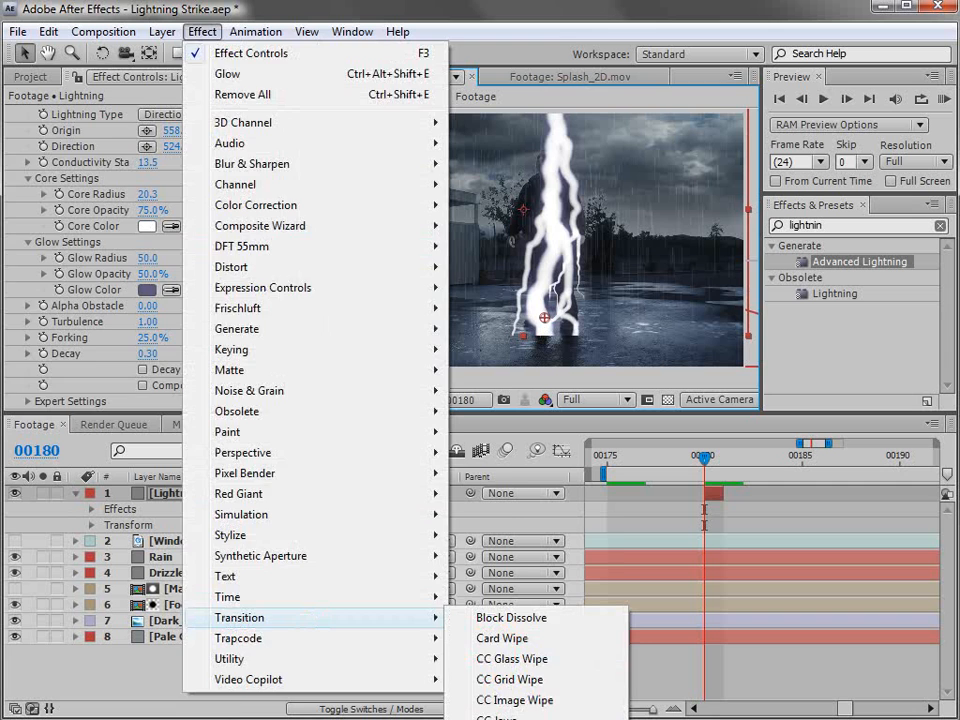
left_click(510, 665)
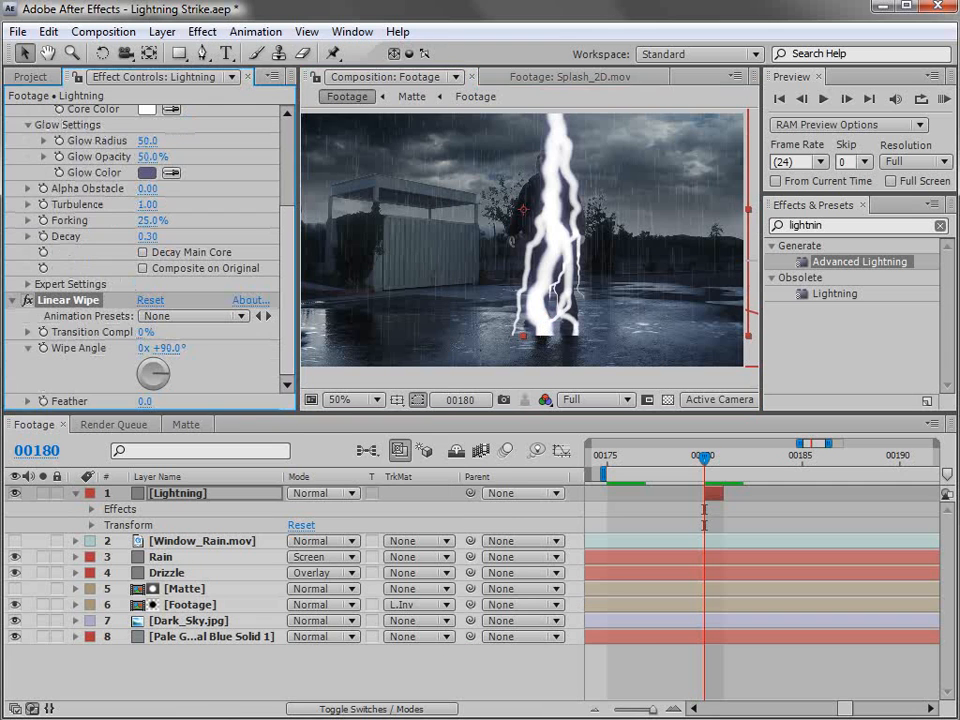
mouse_move(140, 337)
left_mouse_down()
mouse_move(166, 337)
mouse_move(145, 350)
left_mouse_up()
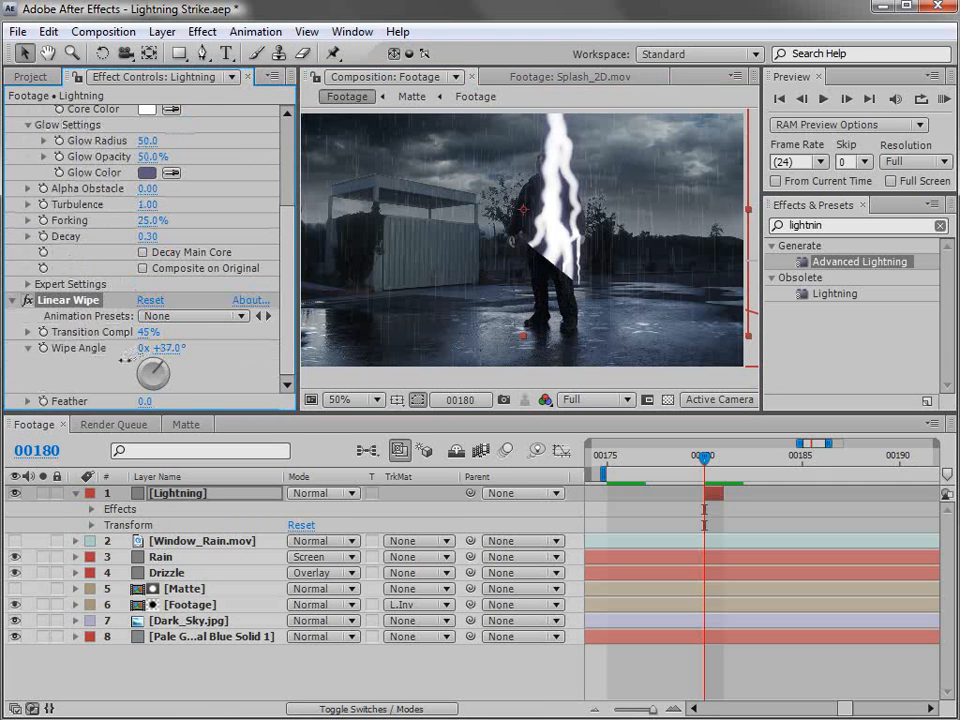
left_click(172, 349)
type("0")
key("Return")
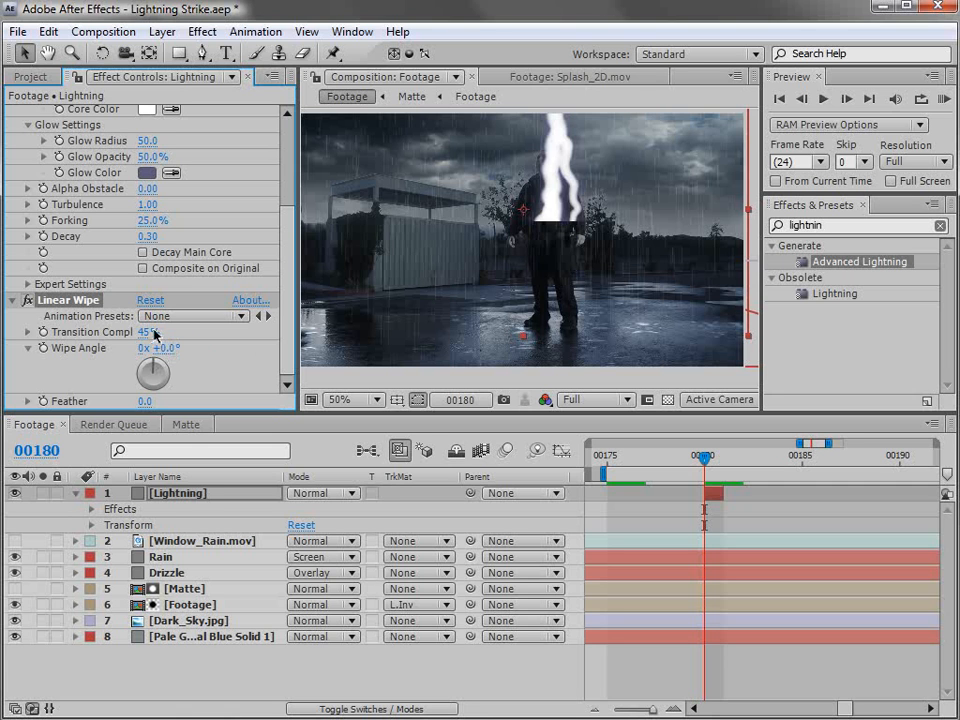
- Set the Linear Wipe completion to 11% with a feather of 17, aligning the bolt's lower end with the man's feet
left_click_drag(143, 331, 100, 331)
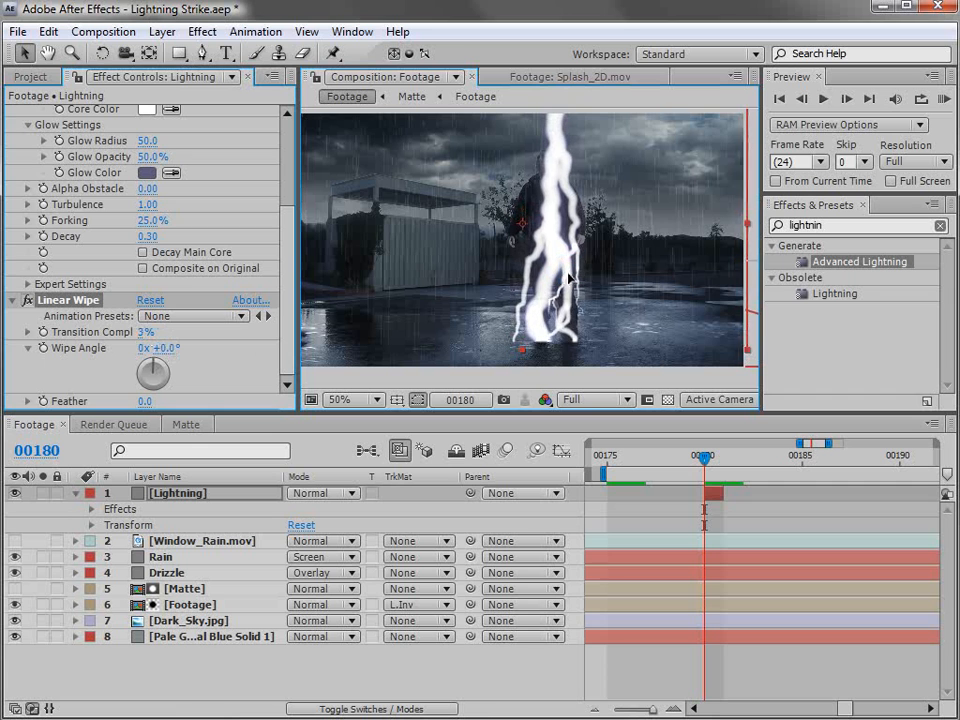
left_click_drag(146, 331, 295, 349)
left_click(287, 366)
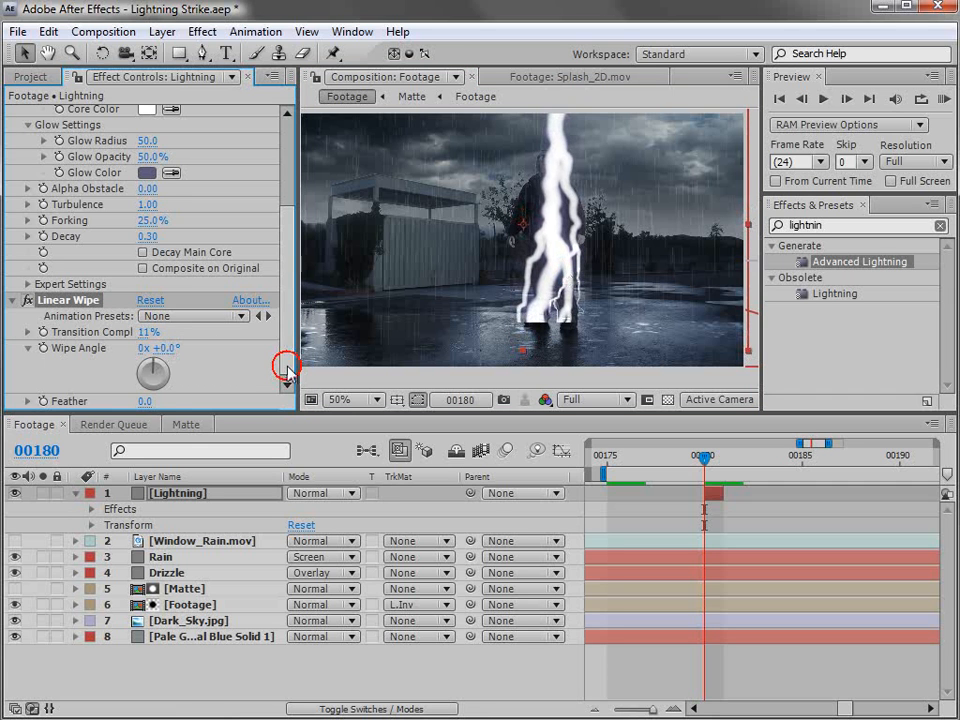
left_click_drag(147, 401, 155, 401)
left_click_drag(559, 247, 560, 255)
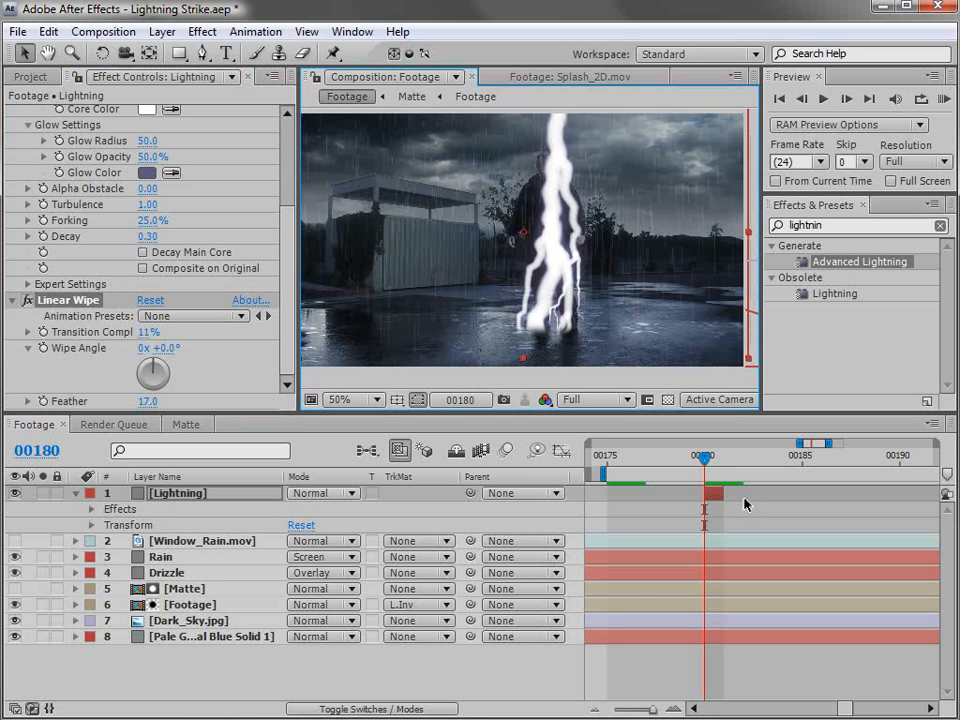
- Change the Advanced Lightning glow color to a more saturated medium blue
left_click(715, 494)
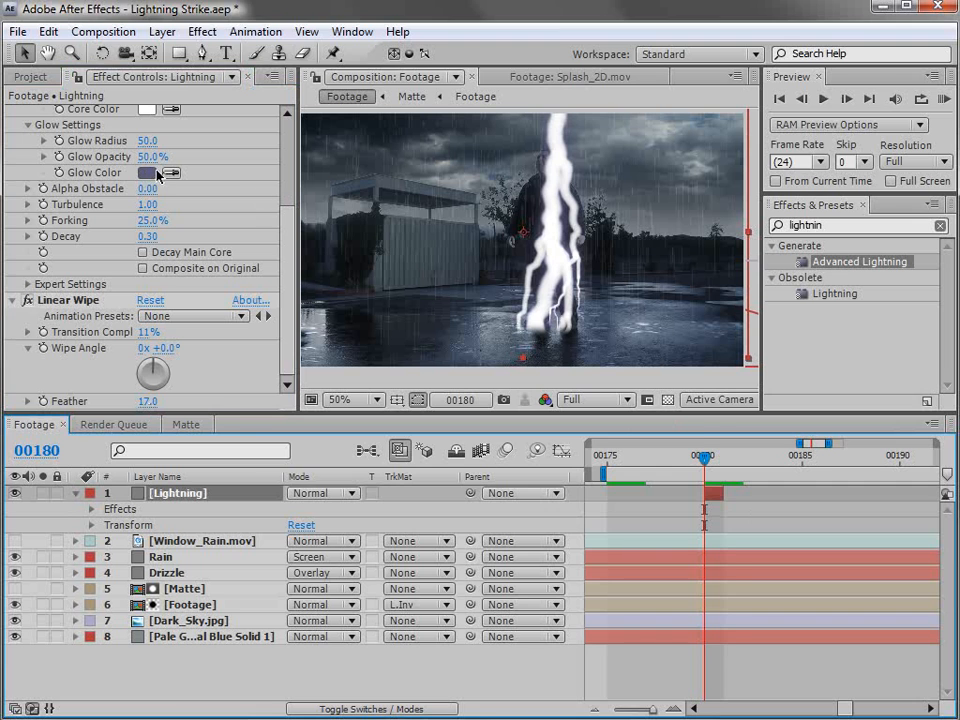
left_click(156, 174)
left_click_drag(527, 506, 497, 476)
left_click(370, 479)
left_click_drag(370, 479, 411, 452)
left_click(668, 389)
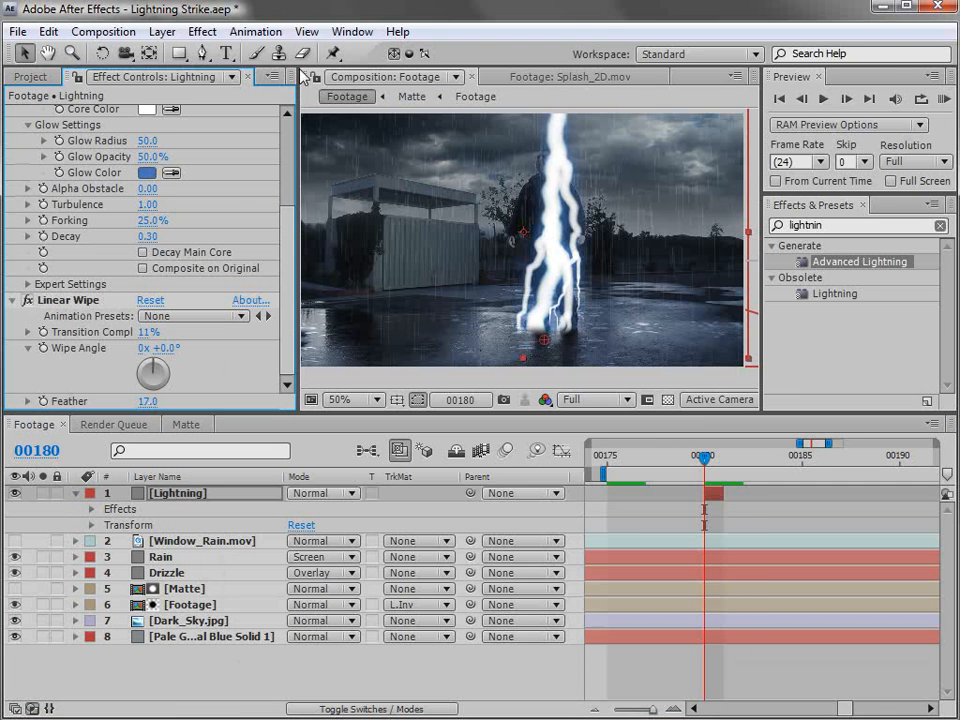
- Apply a Glow effect with a radius of 147 to the Lightning layer and set its blend mode to Add
left_click(202, 31)
mouse_move(420, 535)
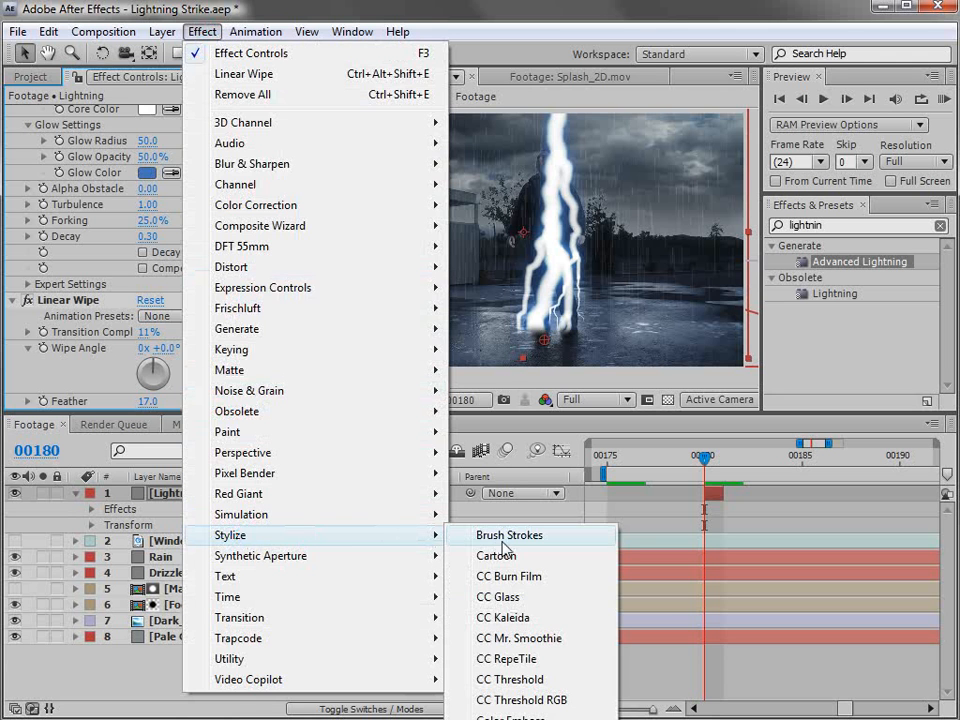
left_click(492, 719)
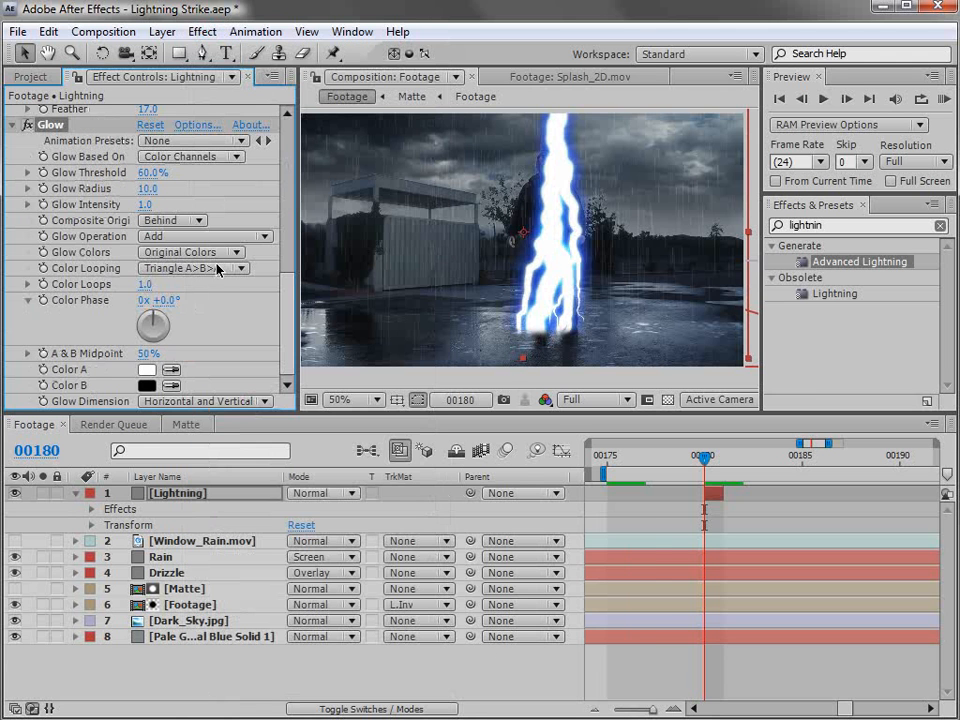
left_click_drag(152, 191, 281, 188)
left_click(320, 494)
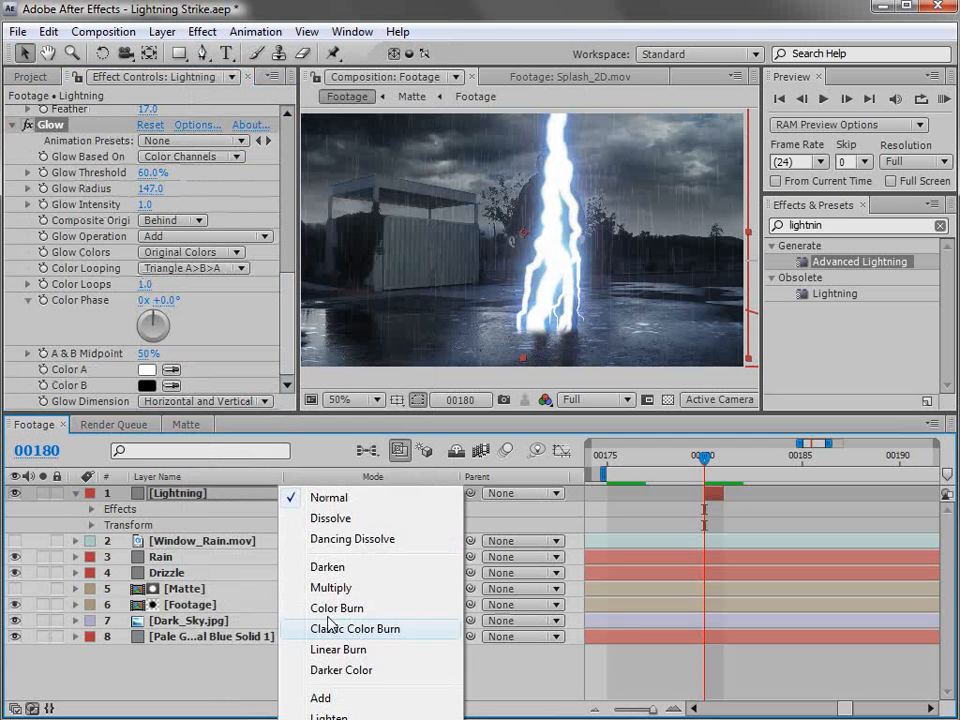
left_click(327, 699)
- At frame 00186, create a 960 × 540 px solid layer in pale blue, about BCD8E5
mouse_move(698, 463)
left_mouse_down()
mouse_move(683, 463)
mouse_move(703, 463)
left_mouse_up()
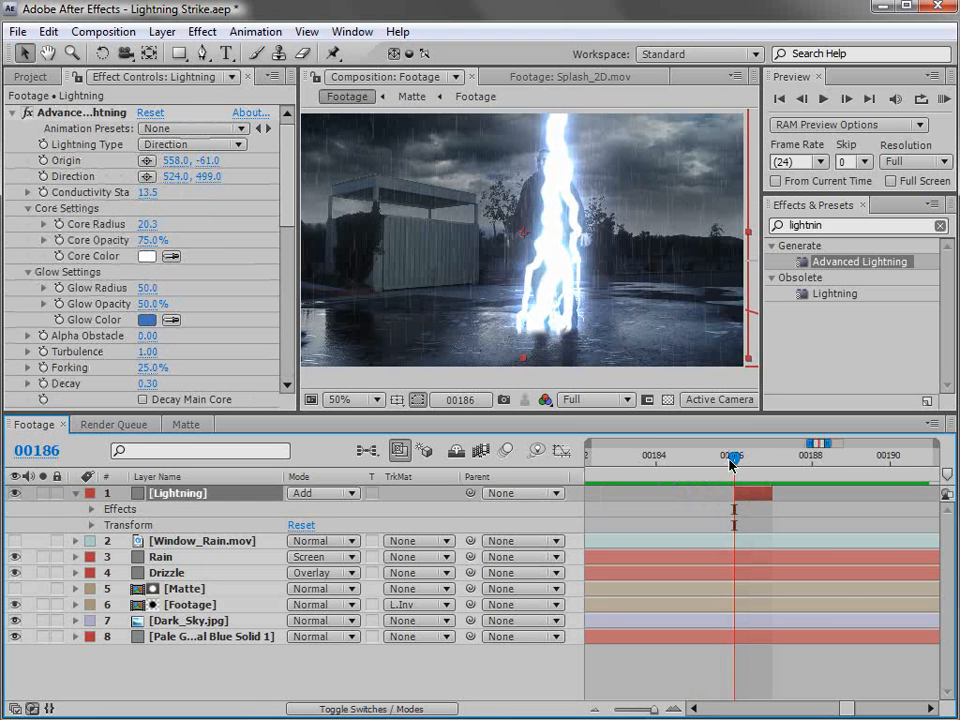
key("Page_Up")
key("Page_Down")
left_click(162, 31)
mouse_move(68, 57)
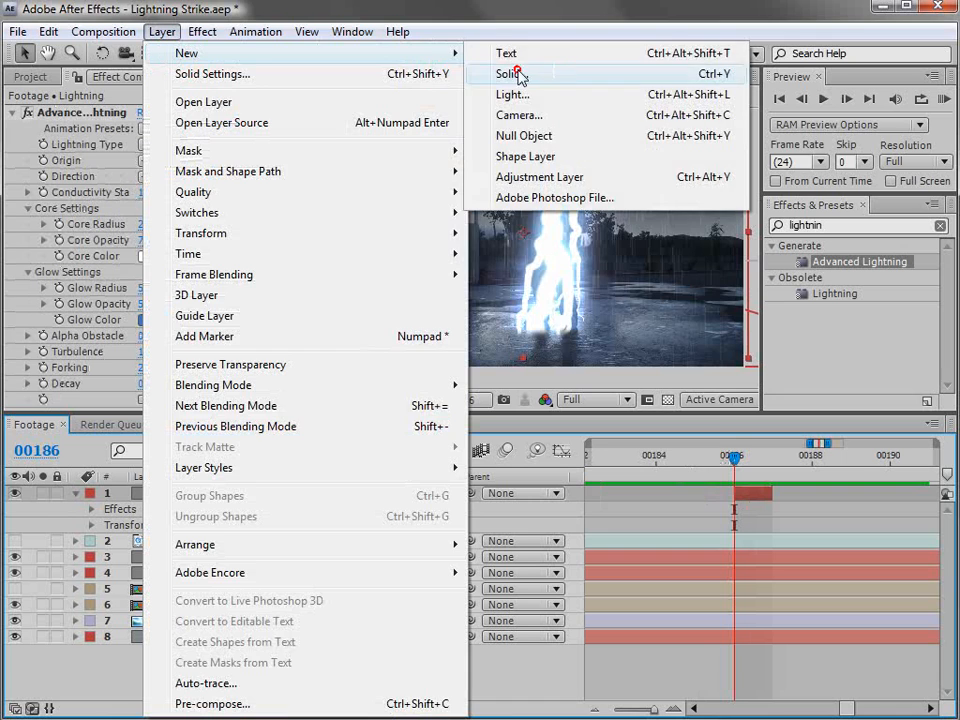
left_click(553, 75)
left_click(515, 447)
left_click(520, 493)
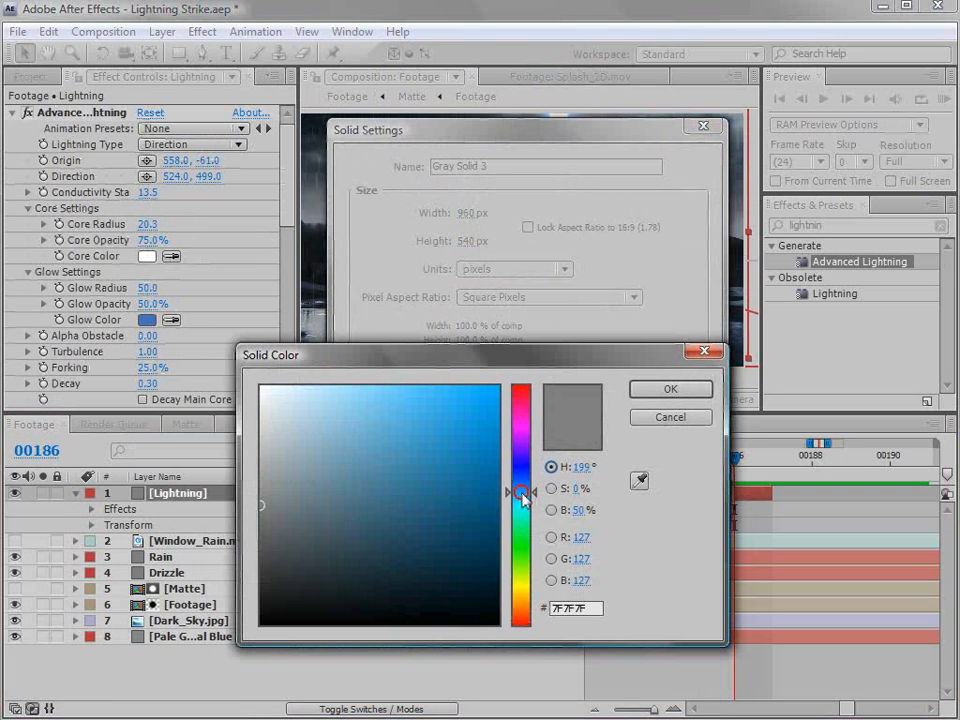
left_click(314, 409)
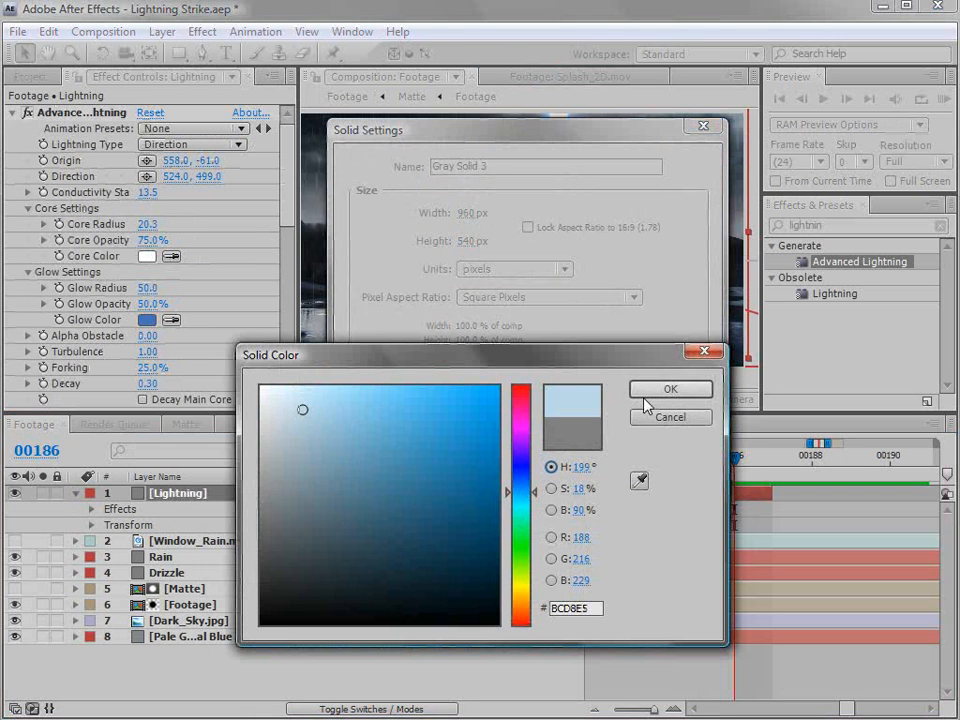
left_click(669, 389)
left_click(570, 495)
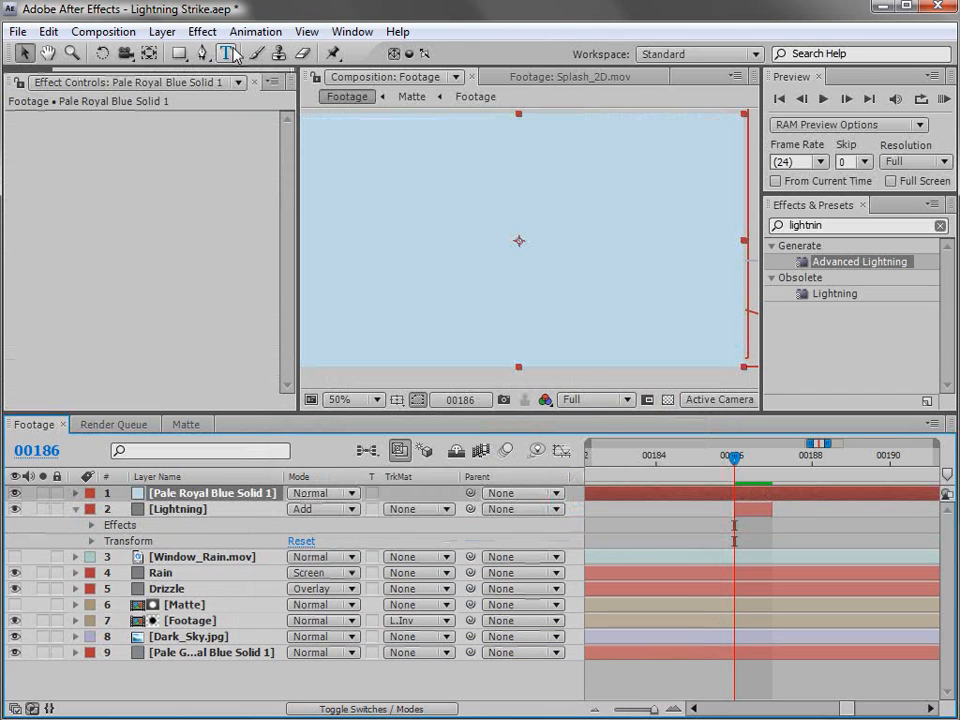
- Hide the pale blue solid and Lightning layers, and draw a tall, narrow Pen mask on the solid from above the frame to the man's feet
key("g")
left_click(15, 493)
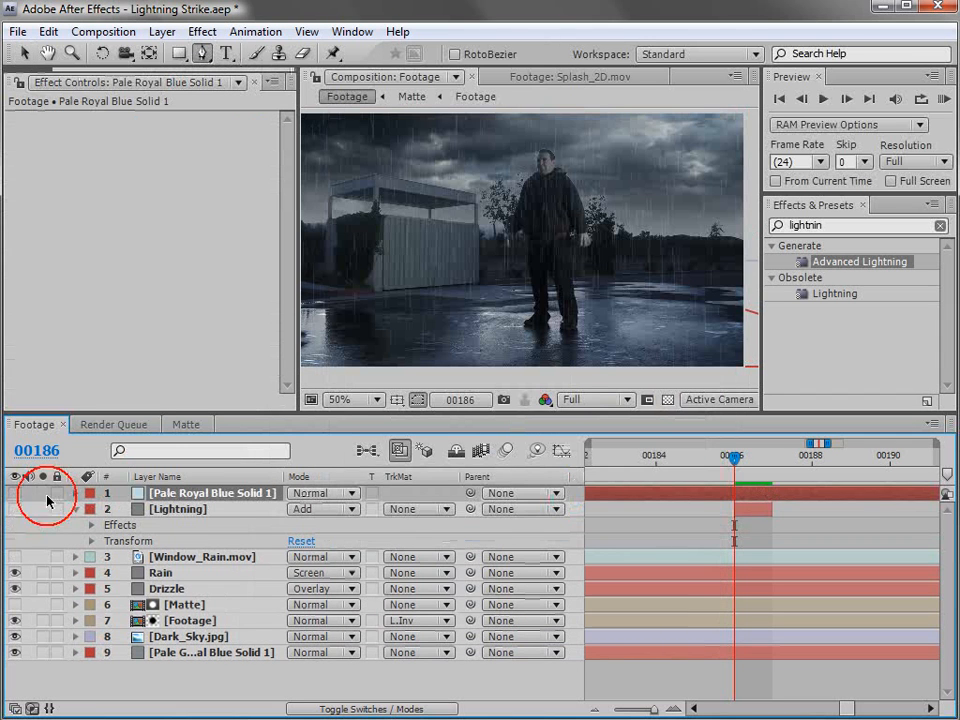
key("comma")
left_click(540, 161)
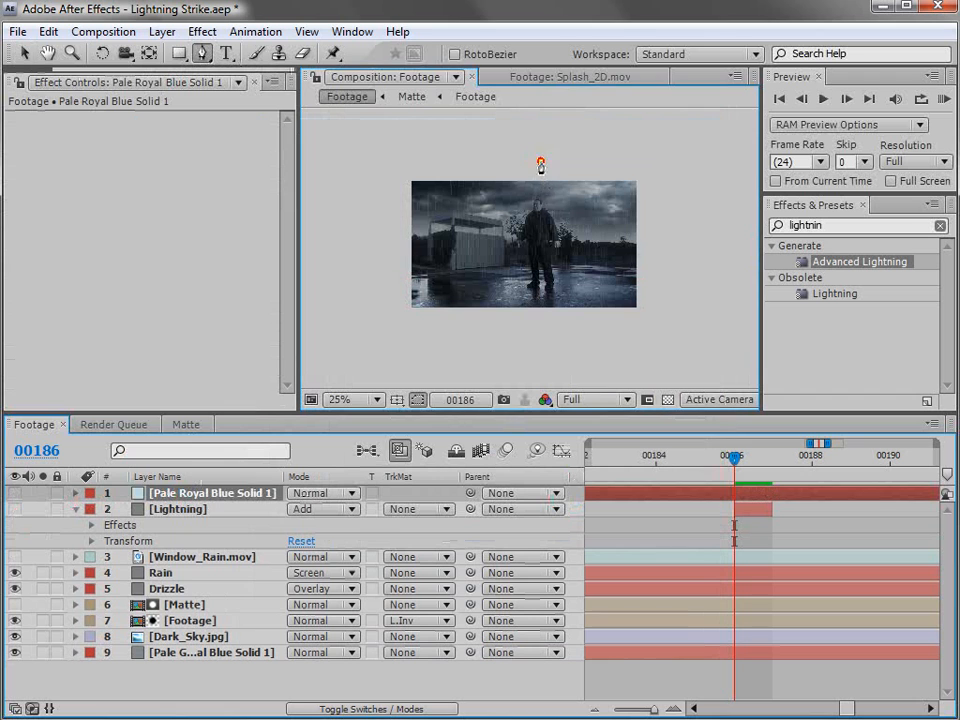
left_click(531, 260)
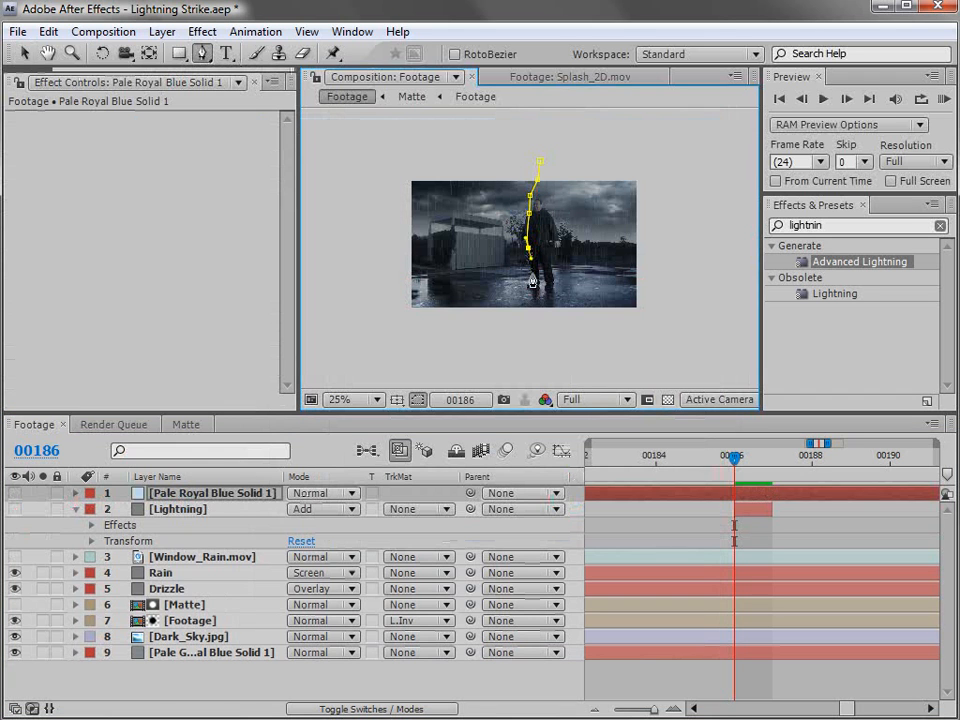
left_click(539, 286)
left_click(551, 186)
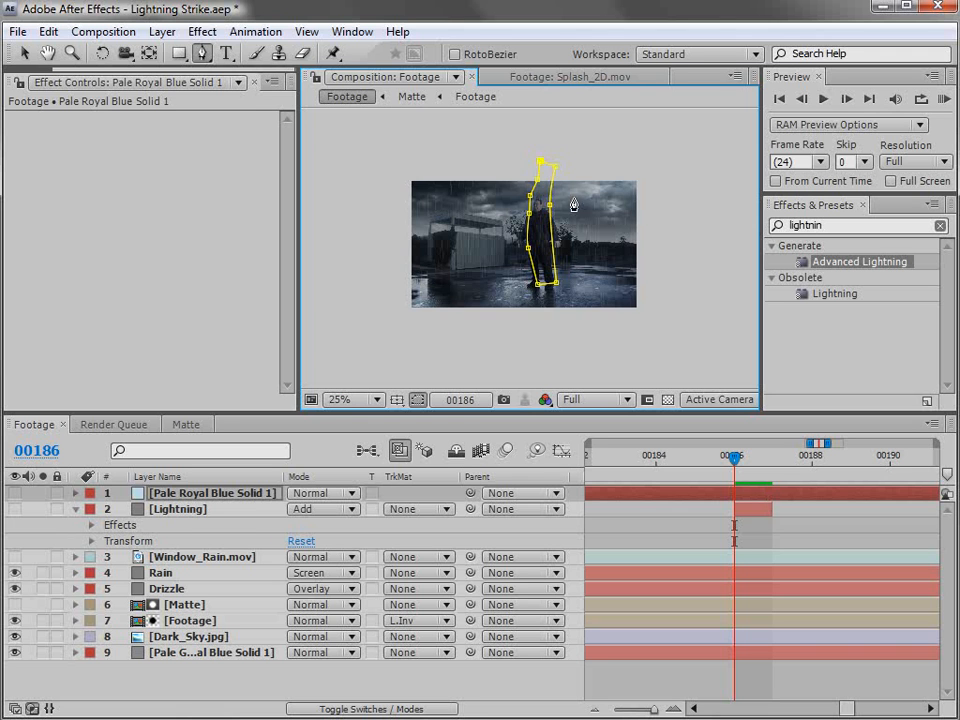
- Show the masked pale blue solid again and set its blend mode to Add
key("period")
key("period")
left_click(15, 493)
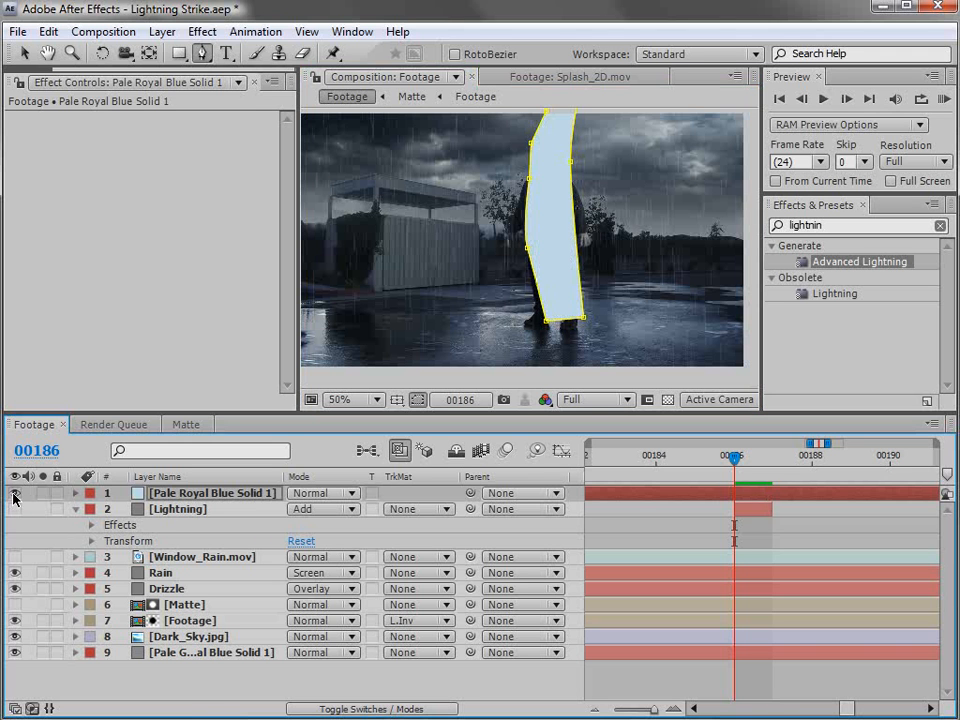
left_click(351, 493)
left_click(352, 698)
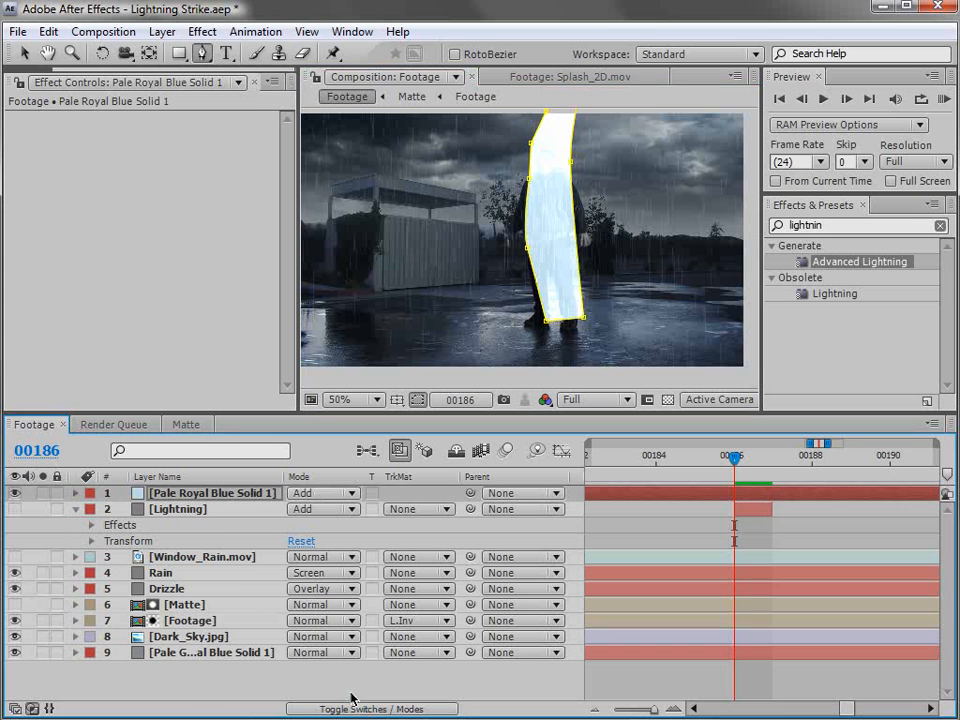
- Copy the Linear Wipe and Glow effects from the Lightning layer onto the pale blue solid and feather its mask by 22 pixels
left_click(170, 511)
left_click(12, 112)
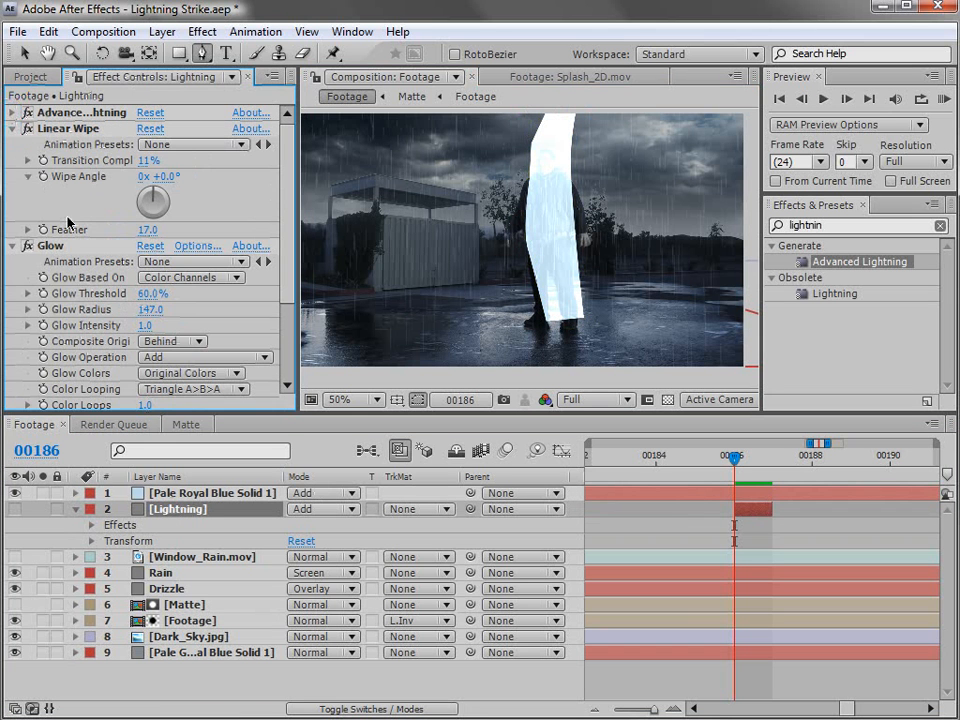
left_click(55, 246)
key("ctrl+c")
left_click(190, 493)
key("ctrl+v")
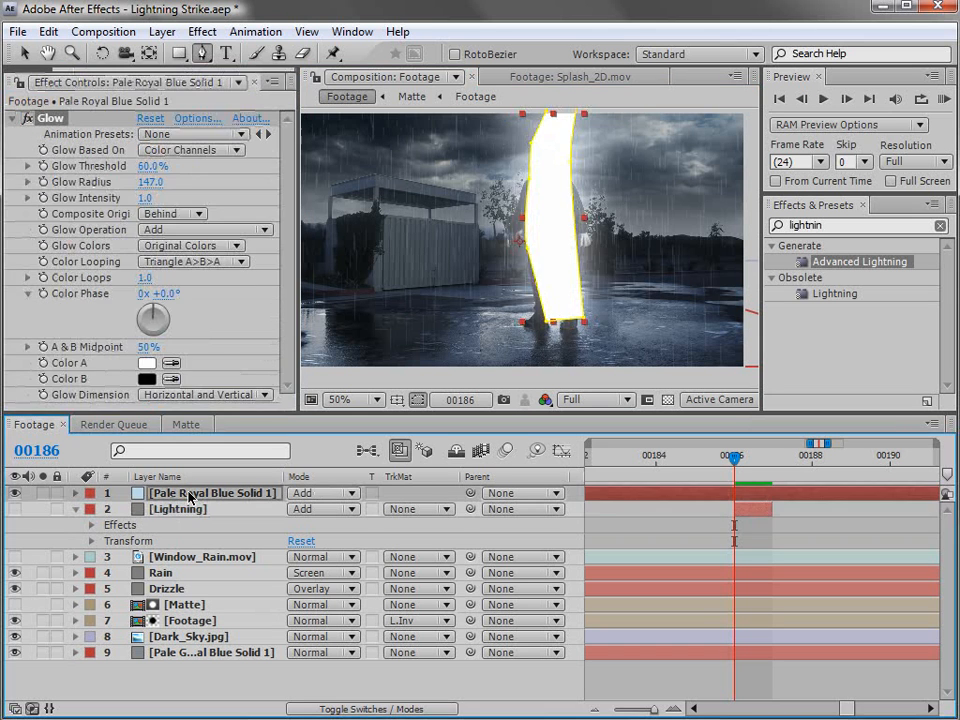
key("f")
left_click(752, 495)
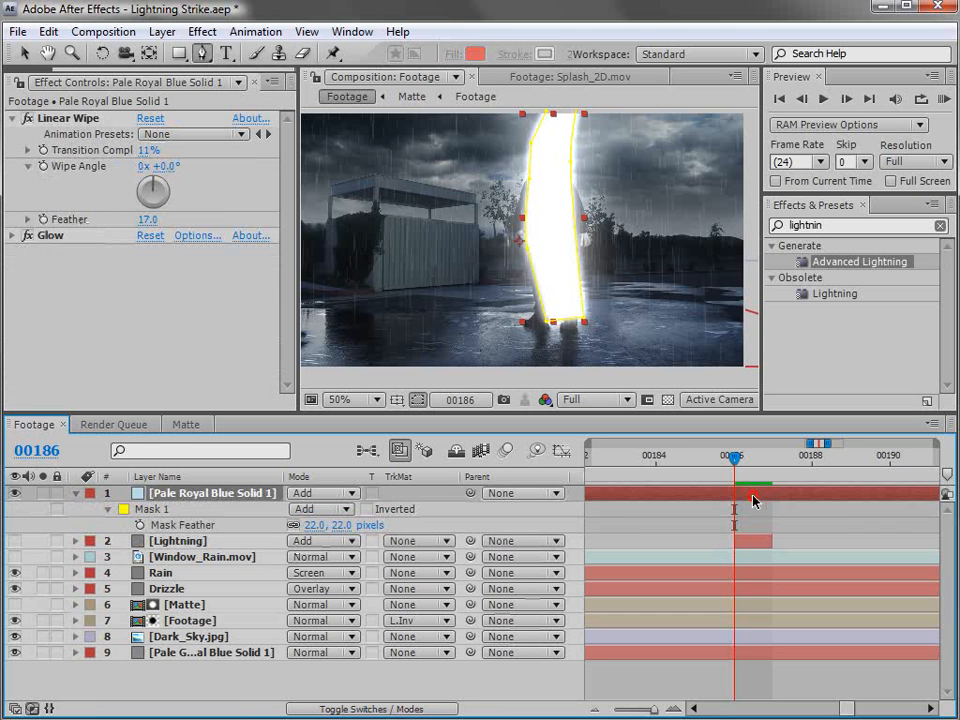
- Hide the pale blue solid and draw a second, closed Pen mask on it tracing the man's outline from head to feet
left_click(15, 493)
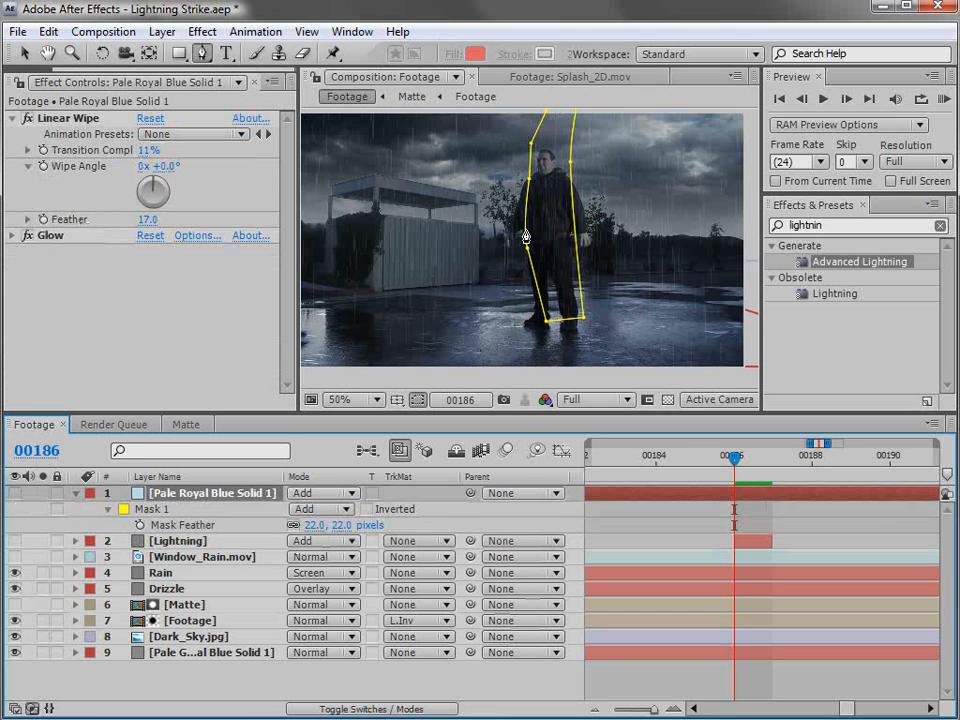
scroll(550, 240, "up", 2)
key("grave")
key("grave")
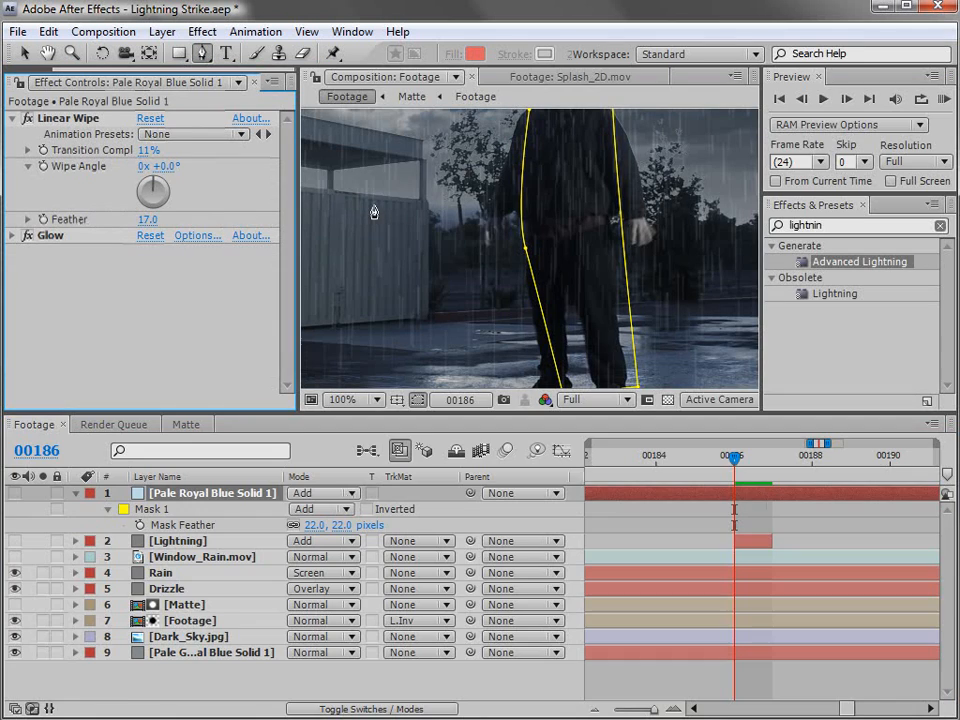
key("grave")
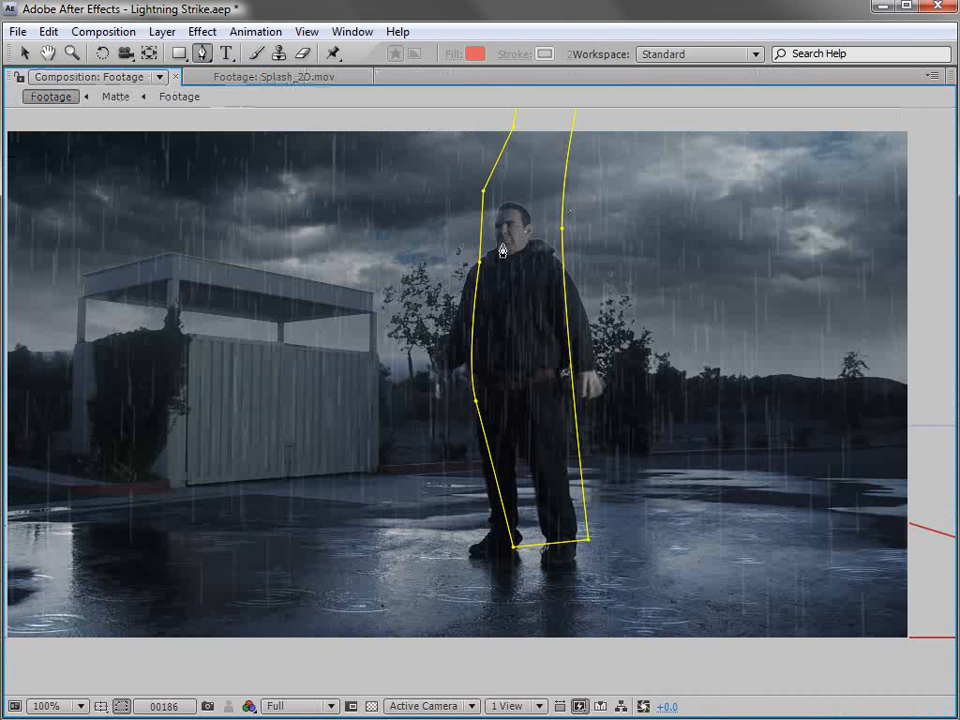
left_click(506, 206)
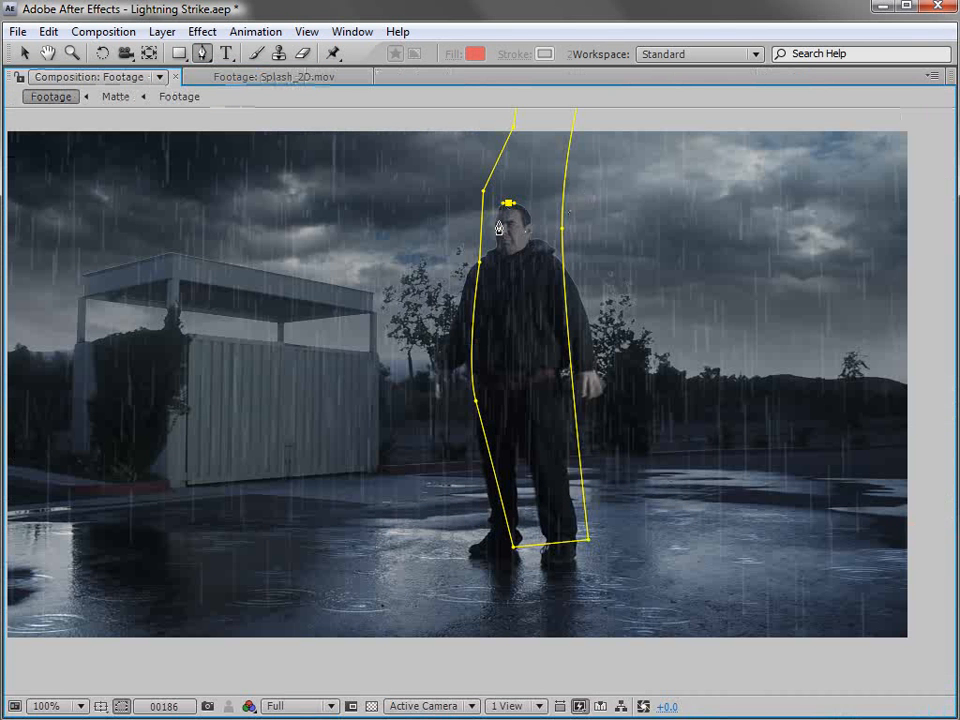
left_click(497, 226)
left_click(466, 288)
left_click(443, 375)
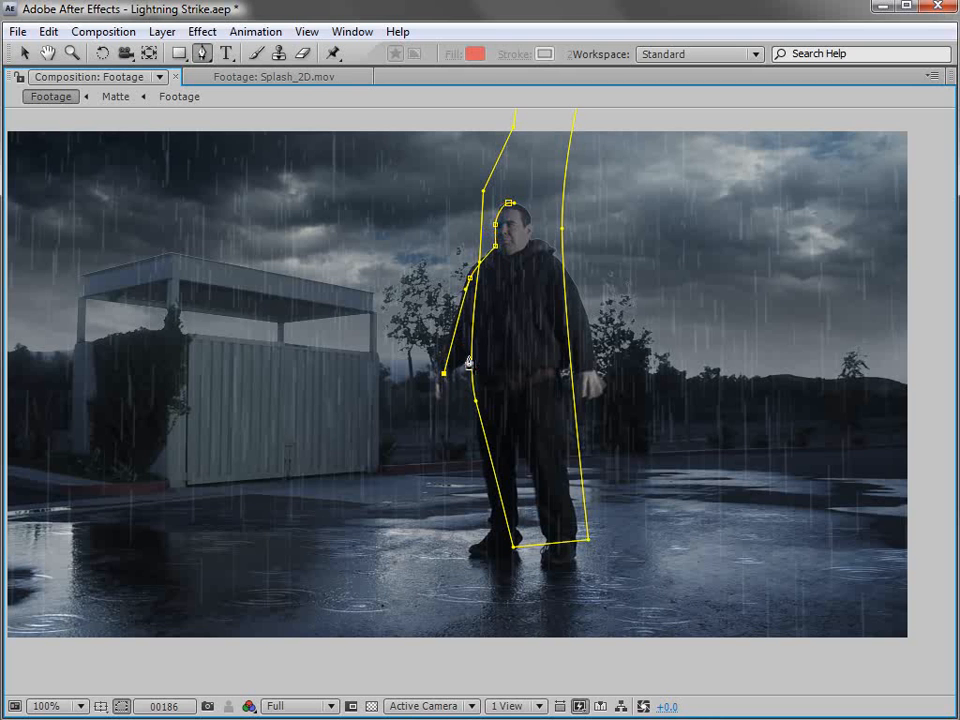
left_click(490, 535)
left_click(521, 536)
left_click(518, 439)
left_click(541, 518)
left_click(542, 548)
left_click(573, 555)
left_click(572, 498)
left_click(562, 401)
left_click(568, 355)
left_click(582, 391)
left_click(605, 391)
left_click(588, 303)
left_click(581, 291)
left_click(550, 246)
left_click(530, 236)
left_click(526, 208)
left_click(508, 203)
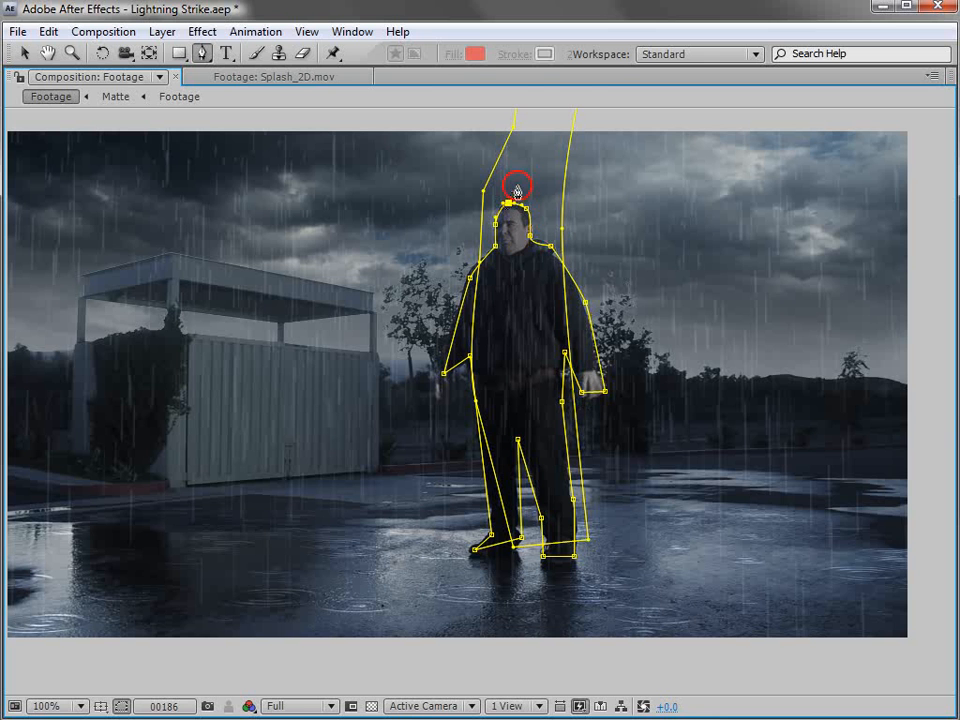
- Set the man-shaped Mask 2 to Subtract and show the pale blue solid again
key("grave")
left_click(320, 560)
left_click(321, 573)
left_click(16, 494)
key("grave")
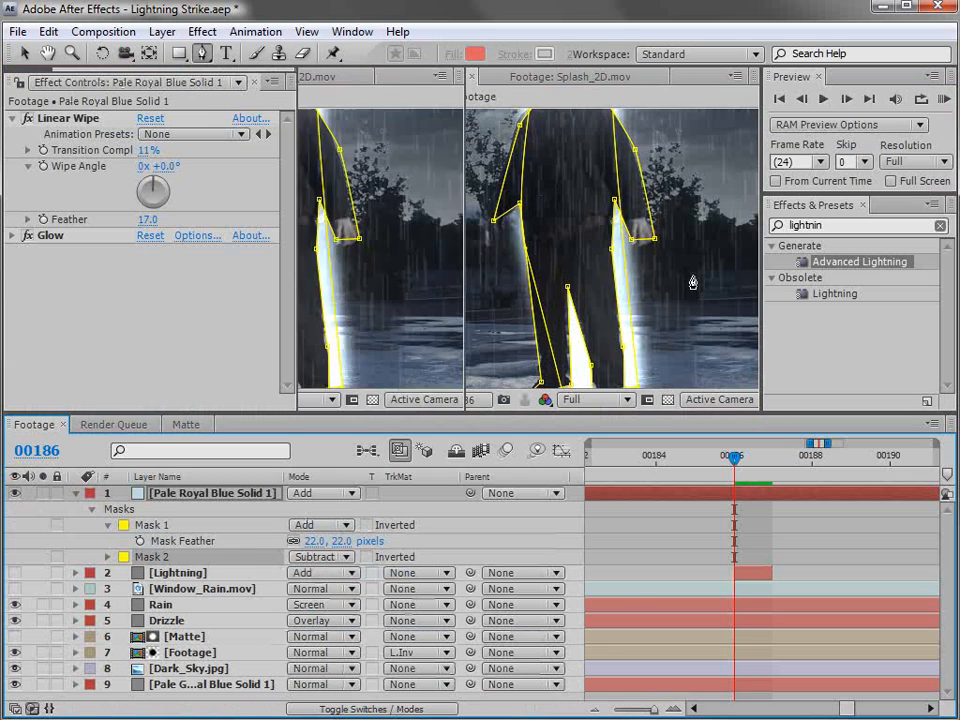
key("comma")
key("comma")
key("grave")
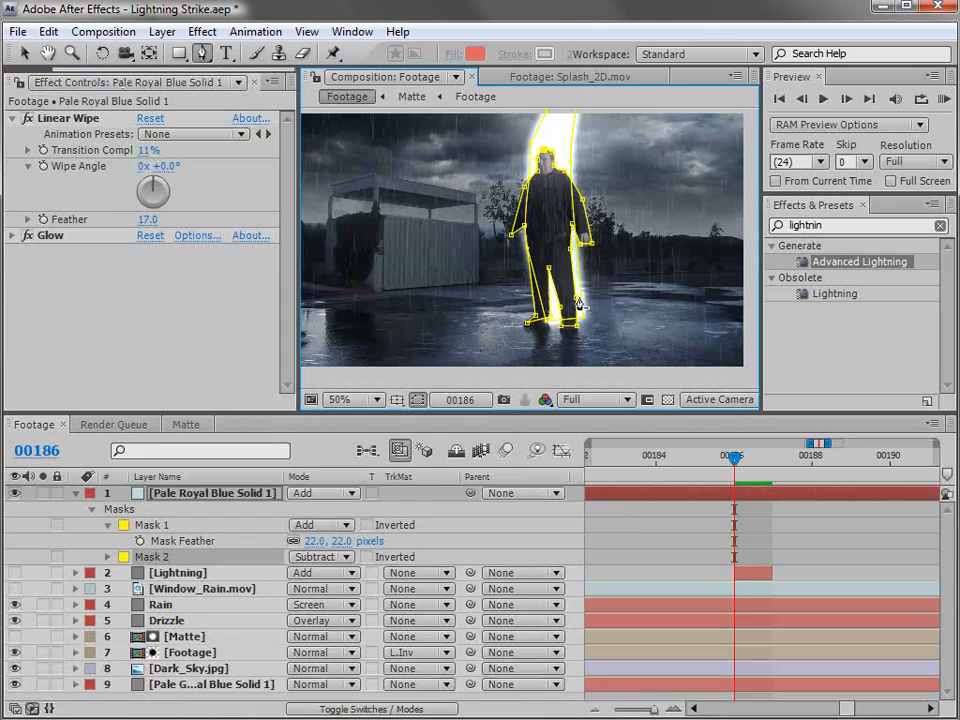
left_click(636, 507)
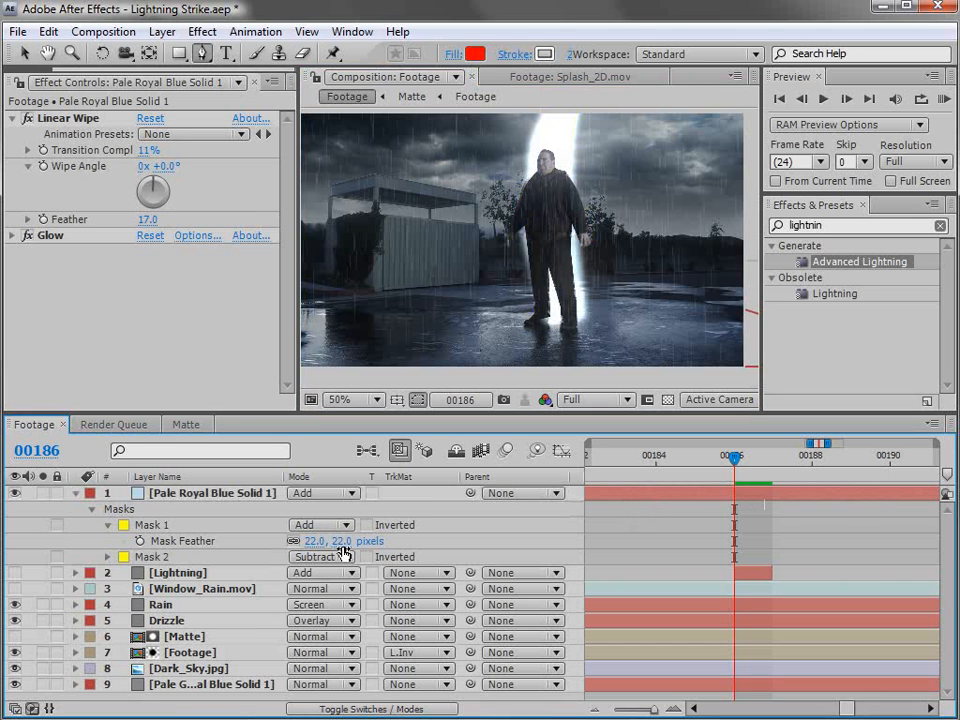
- Feather Mask 2 by 23 pixels and view the result in an enlarged composition view
left_click(109, 557)
left_click_drag(334, 590, 357, 588)
left_click(763, 541)
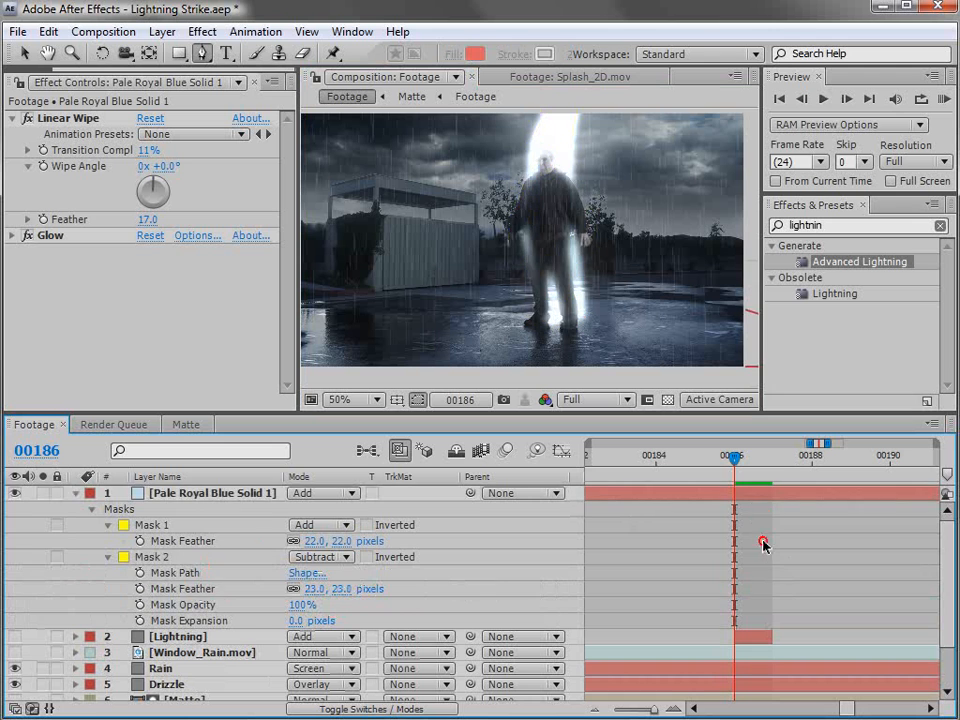
key("grave")
key("period")
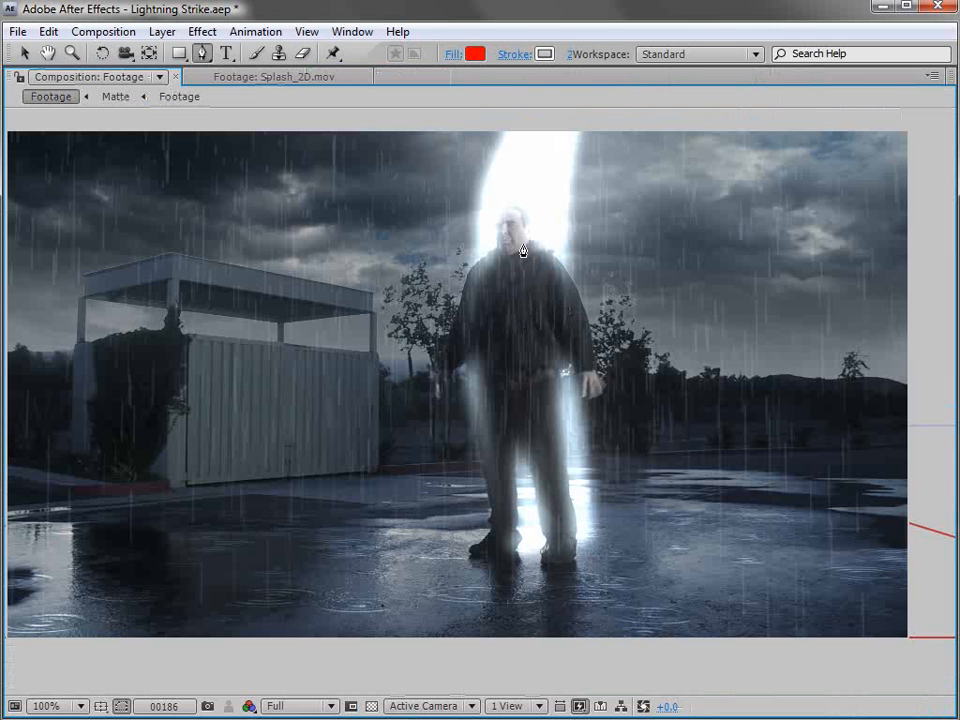
- Widen the light beam above the man's head by moving Mask 1's vertex near the frame's top edge outward
key("grave")
key("comma")
key("v")
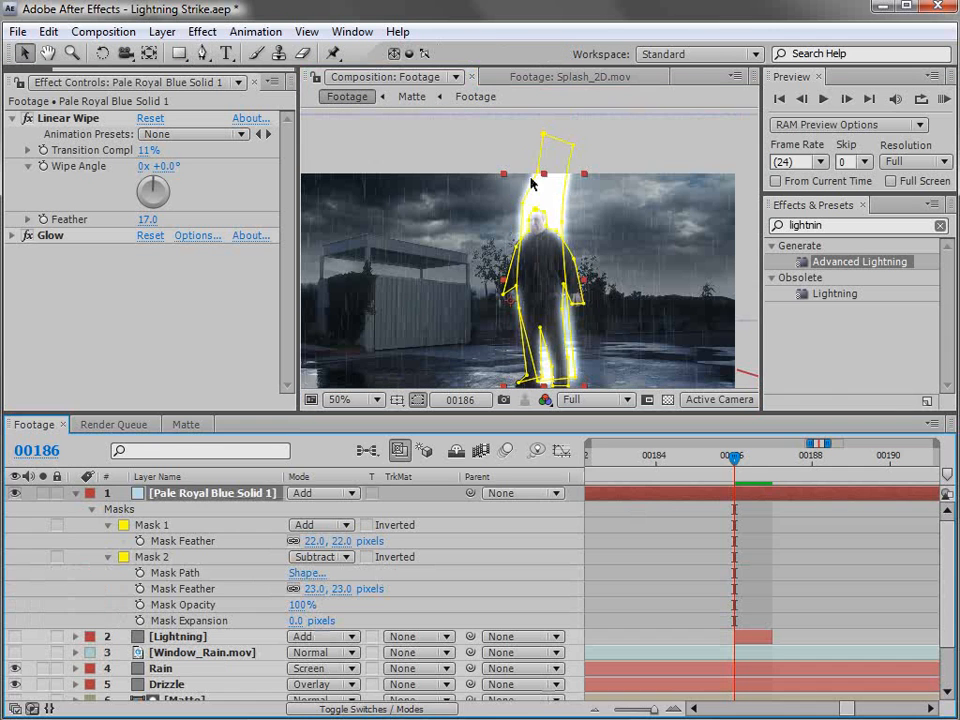
left_click_drag(534, 172, 521, 165)
left_click(748, 530)
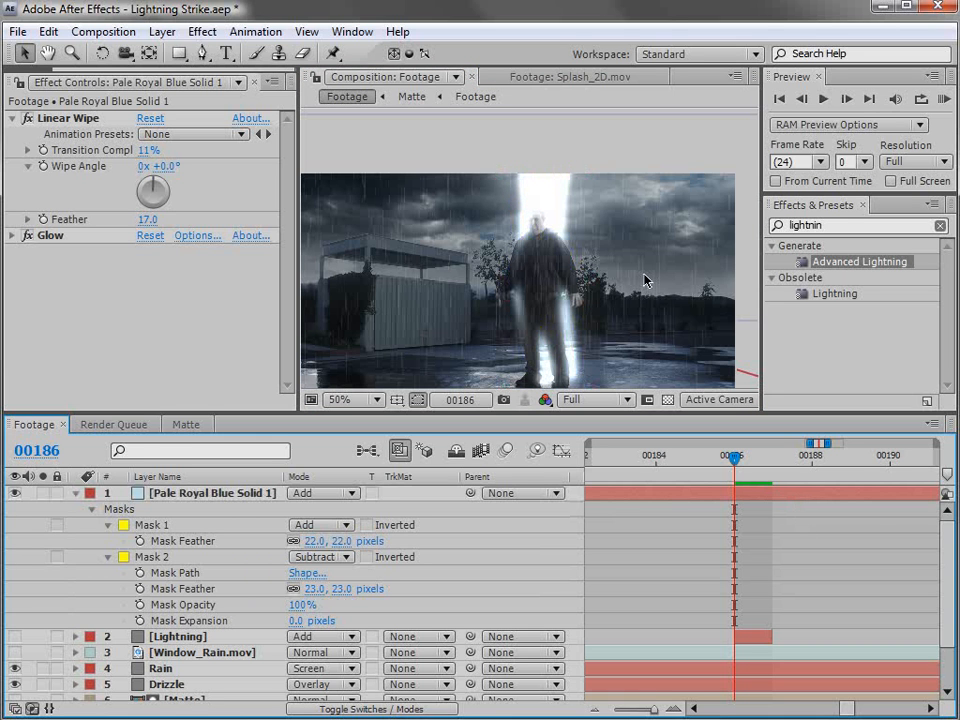
left_click(75, 493)
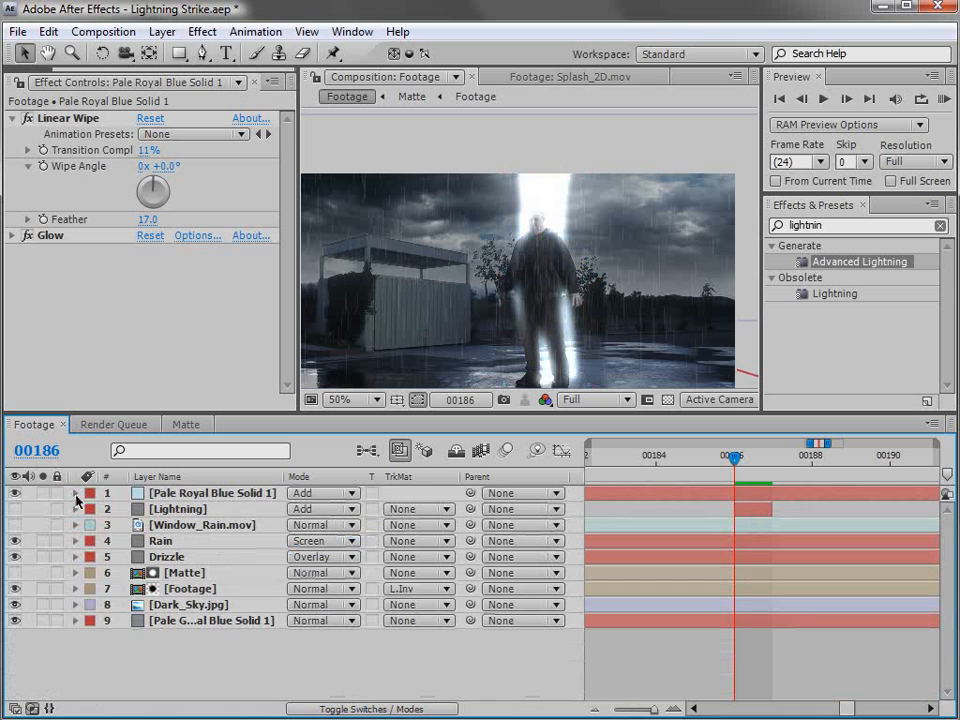
- Trim the pale blue solid to the single frame 00186 and show the Lightning layer again
left_click(175, 494)
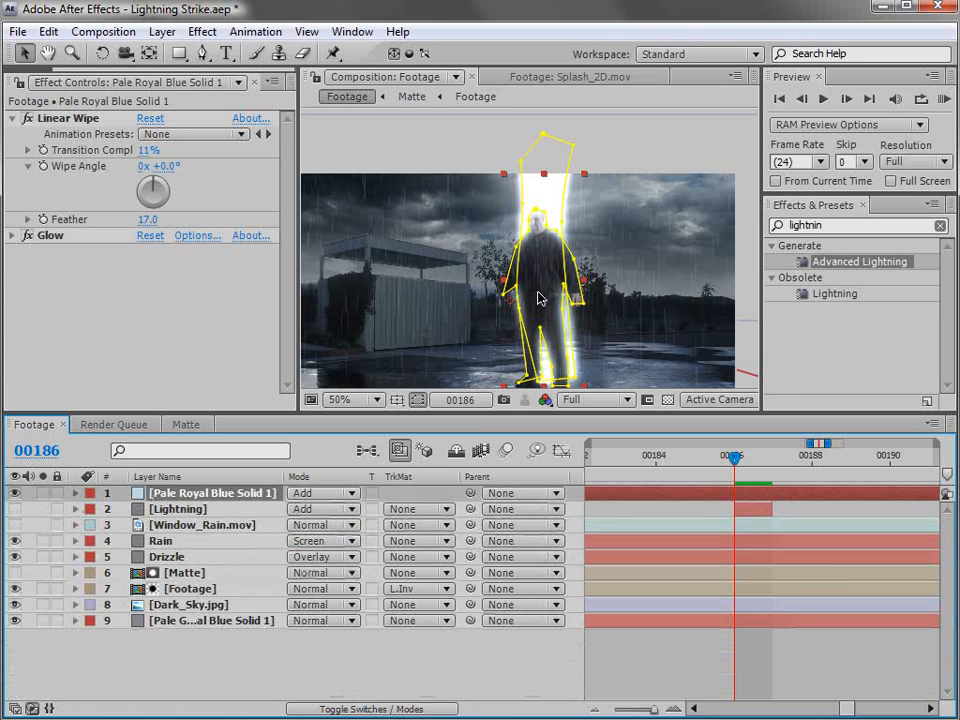
key("alt+bracketleft")
key("alt+bracketright")
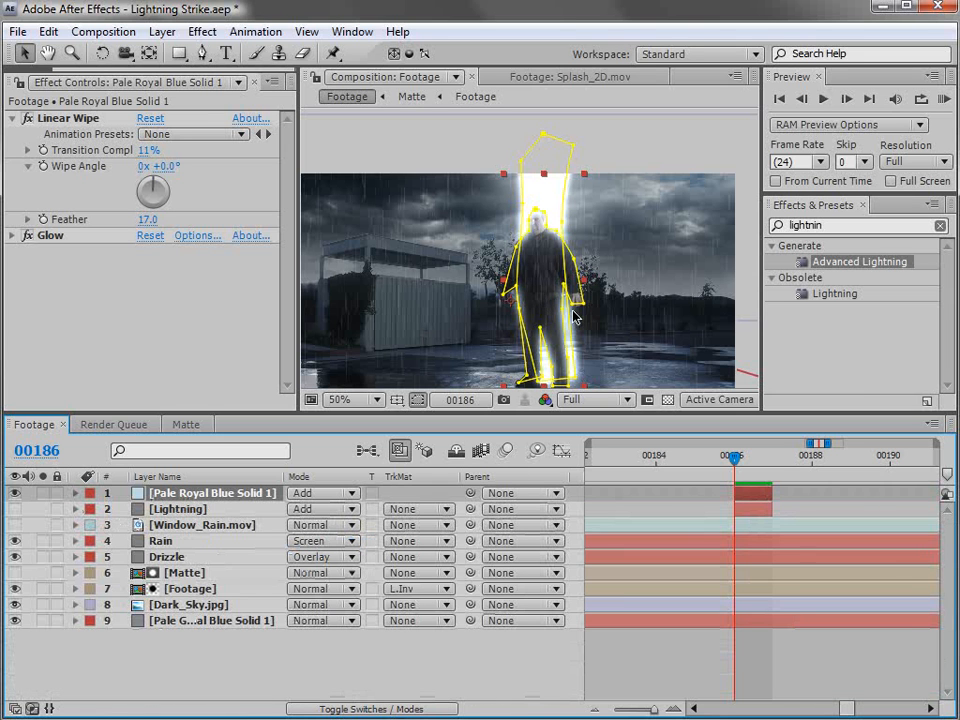
mouse_move(735, 493)
left_mouse_down()
mouse_move(661, 495)
mouse_move(724, 496)
left_mouse_up()
left_click(758, 512)
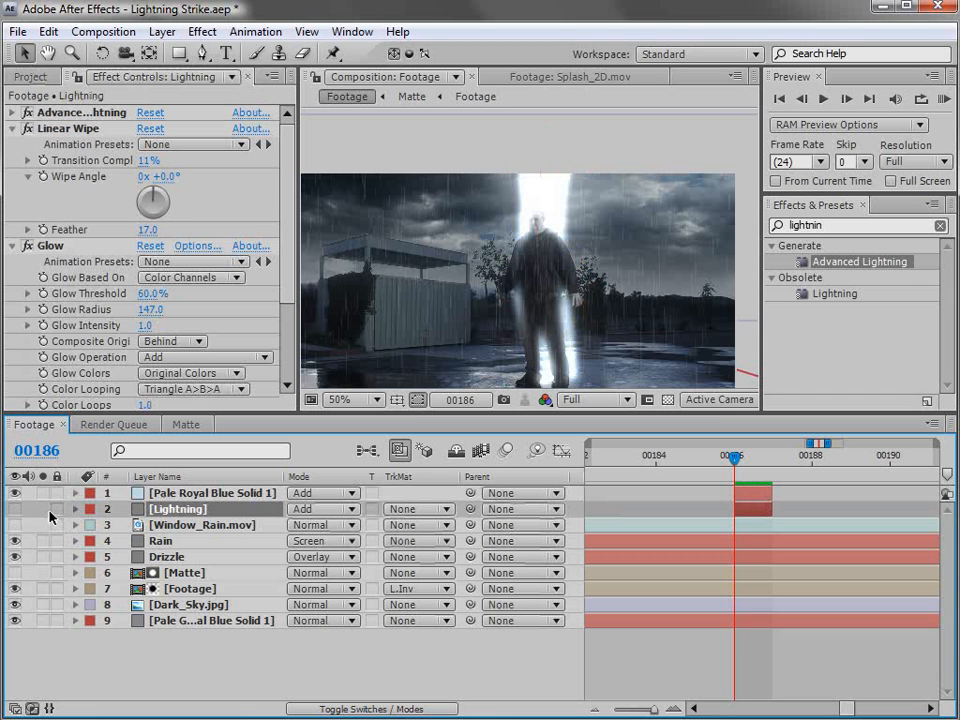
left_click(15, 509)
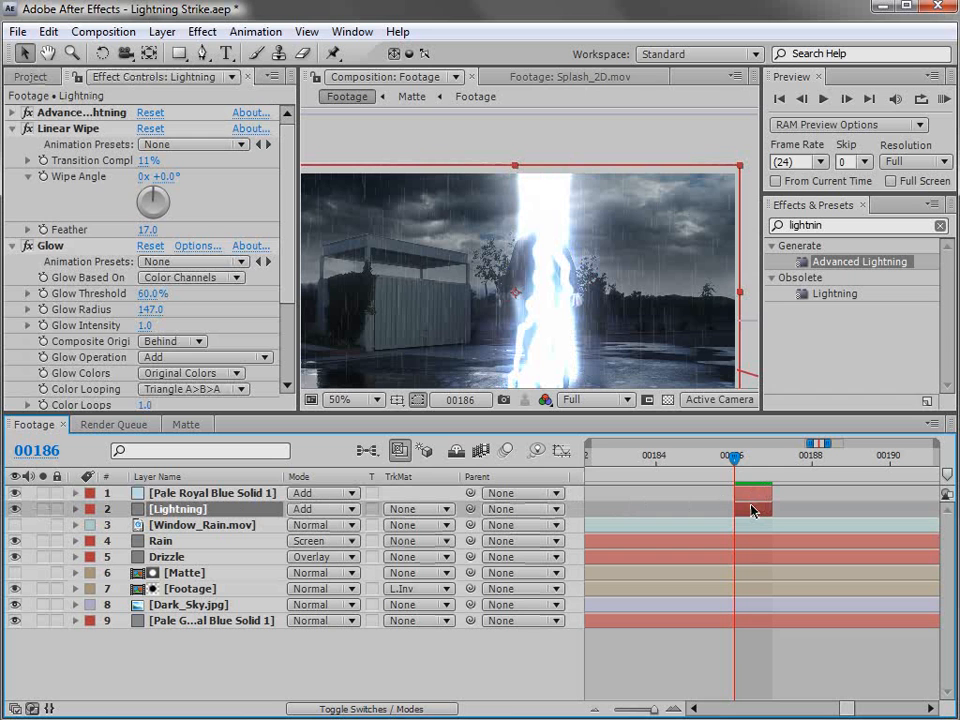
- Duplicate the Lightning layer and move the copy to frame 00188
mouse_move(722, 461)
left_mouse_down()
mouse_move(694, 461)
mouse_move(731, 461)
left_mouse_up()
key("minus")
key("minus")
key("minus")
key("equal")
key("v")
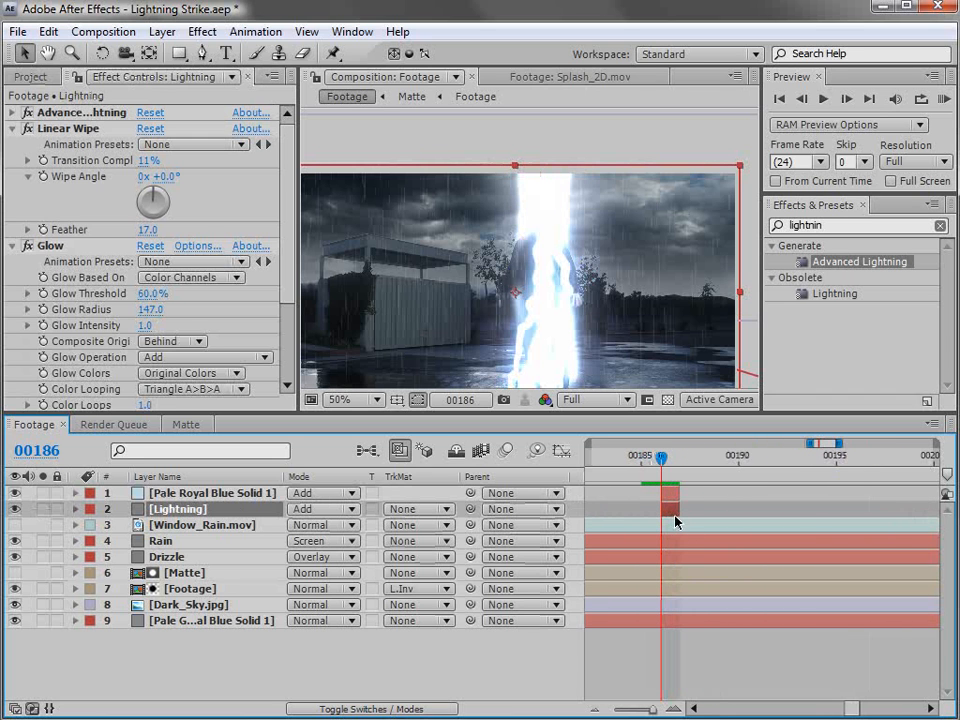
key("ctrl+d")
left_click_drag(668, 512, 707, 516)
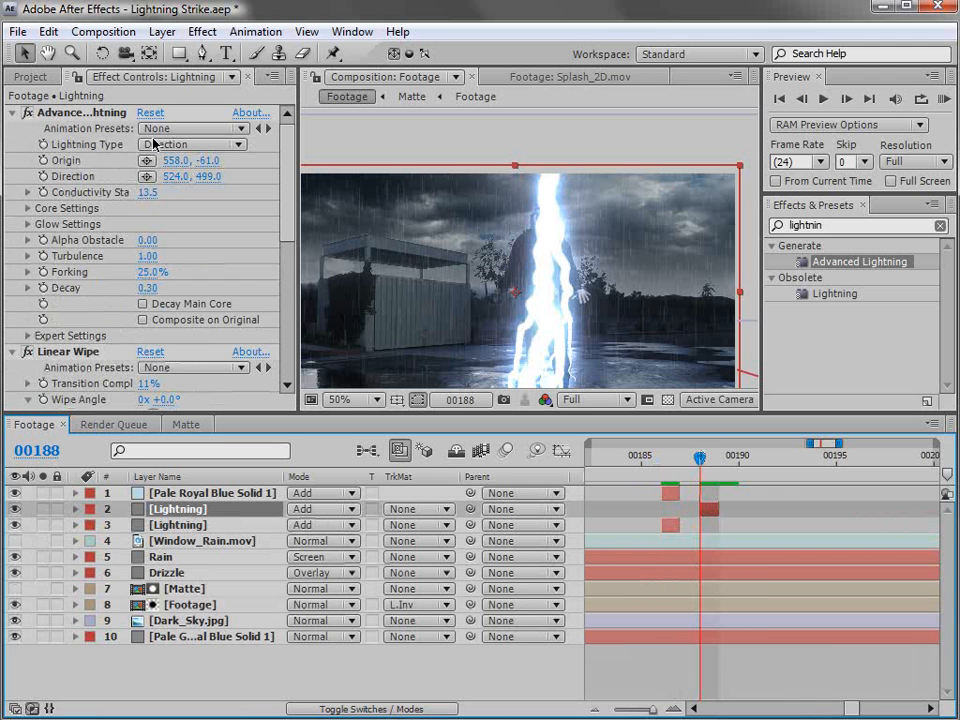
- Set the second bolt's Conductivity State to 26.2 and its Core Radius to 9.2
left_click_drag(147, 192, 262, 196)
left_click(26, 208)
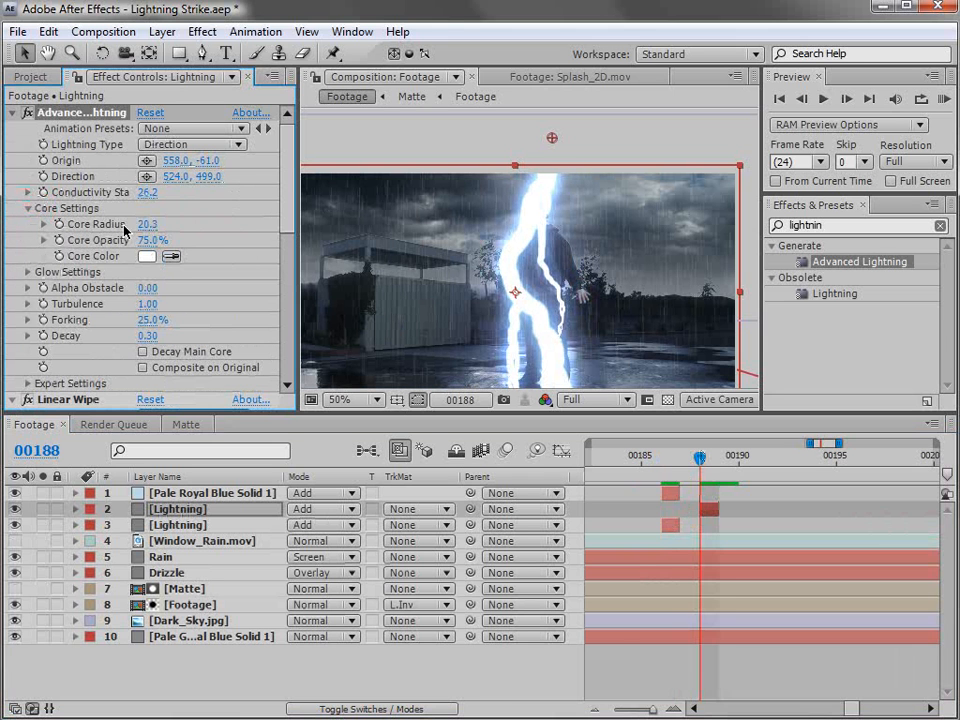
left_click_drag(148, 225, 60, 228)
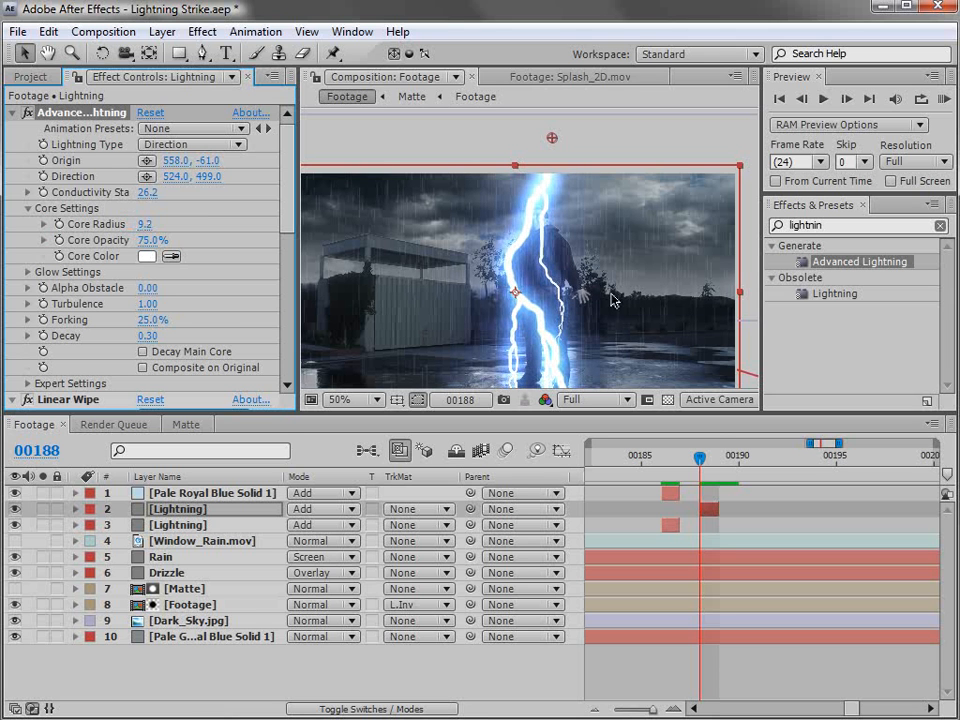
- Duplicate the second bolt, move the copy to frame 00191, set its Conductivity State to 32.6, and preview the flashes
key("ctrl+d")
left_click_drag(703, 509, 765, 508)
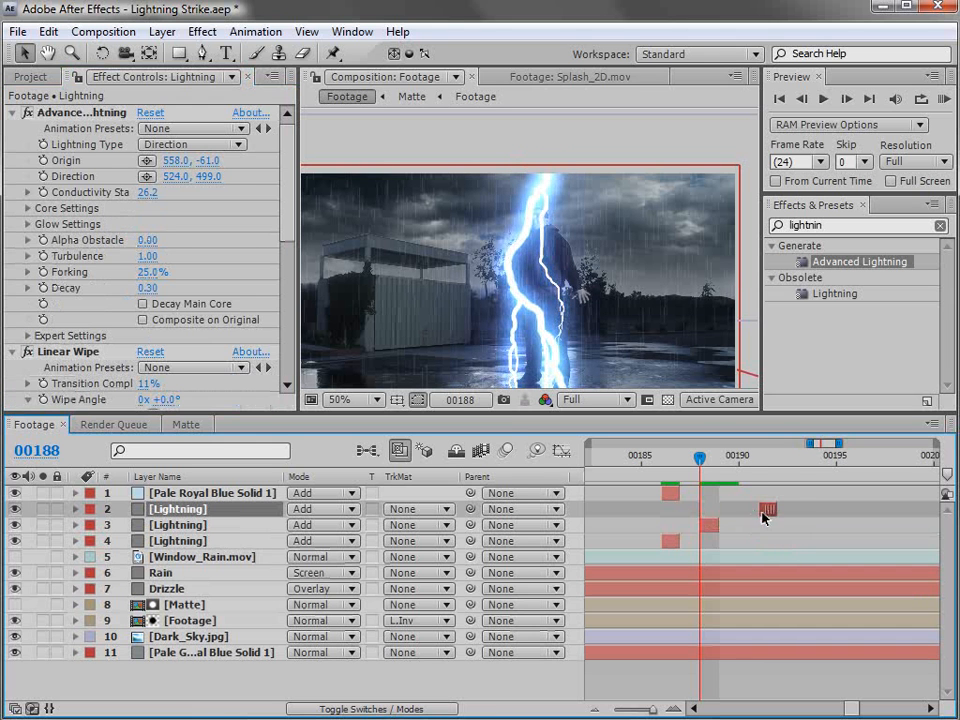
left_click(760, 460)
left_click_drag(147, 192, 218, 201)
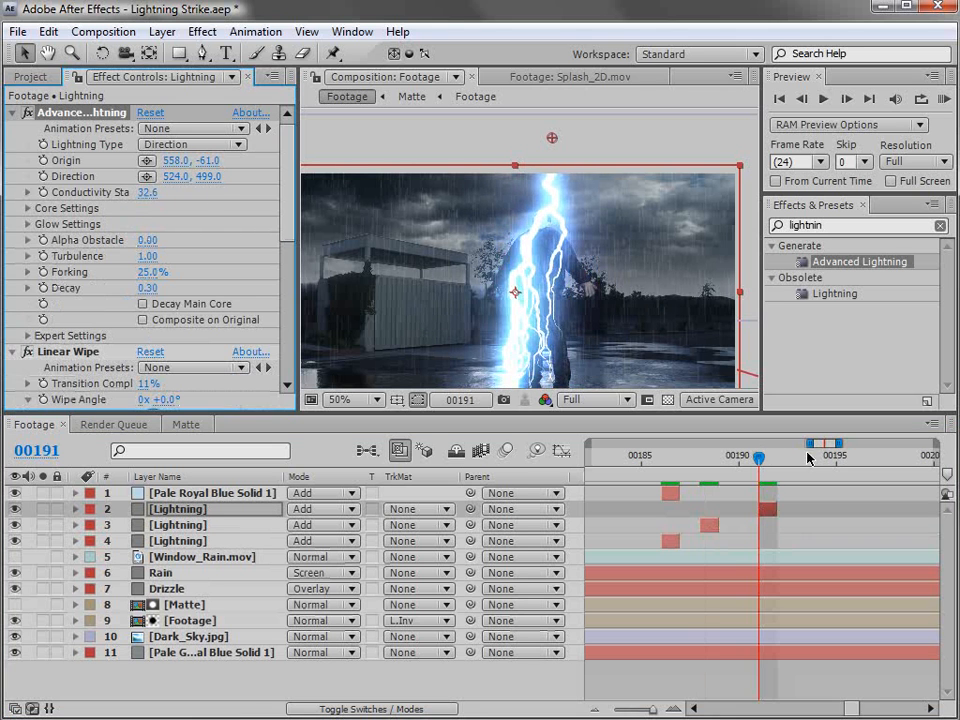
left_click(718, 458)
left_click_drag(718, 458, 758, 458)
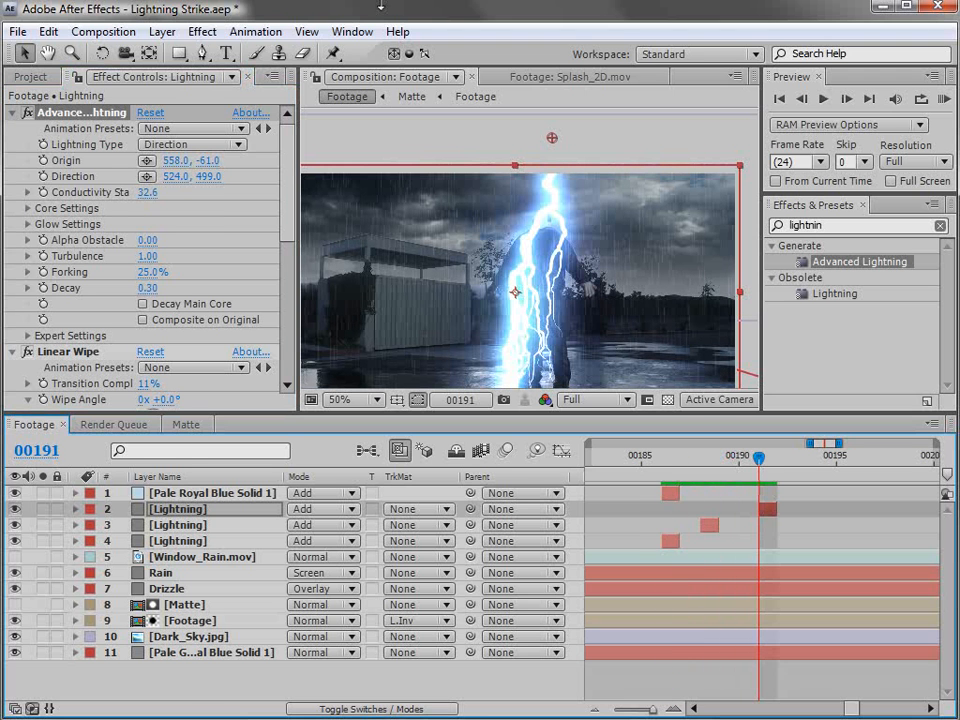
- Add a new adjustment layer above all layers and apply the Curves effect to it
left_click(162, 31)
mouse_move(450, 53)
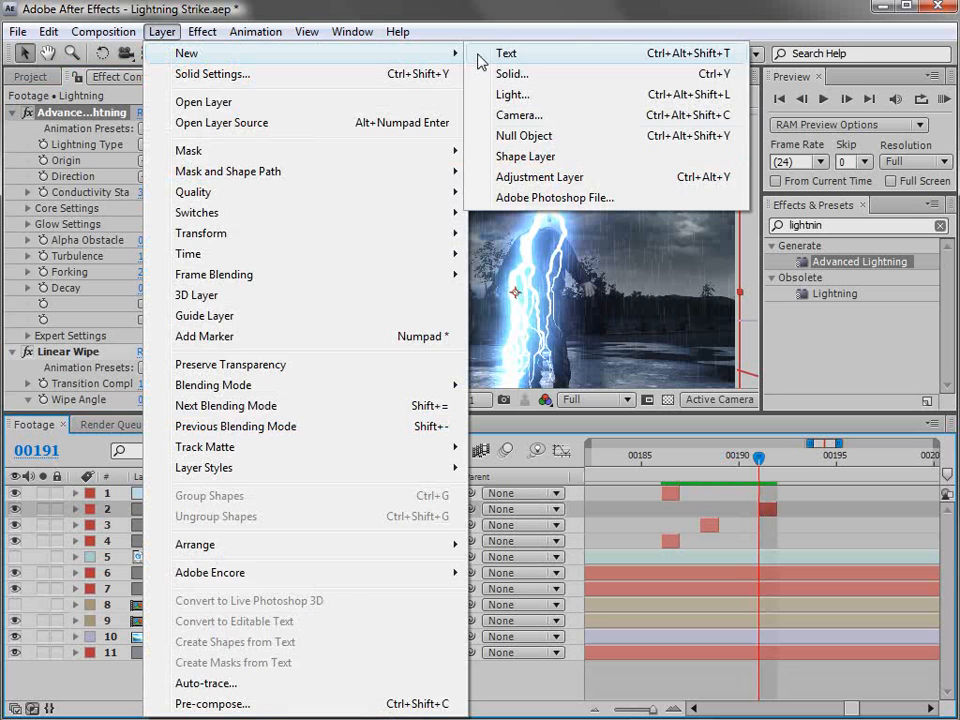
left_click(533, 180)
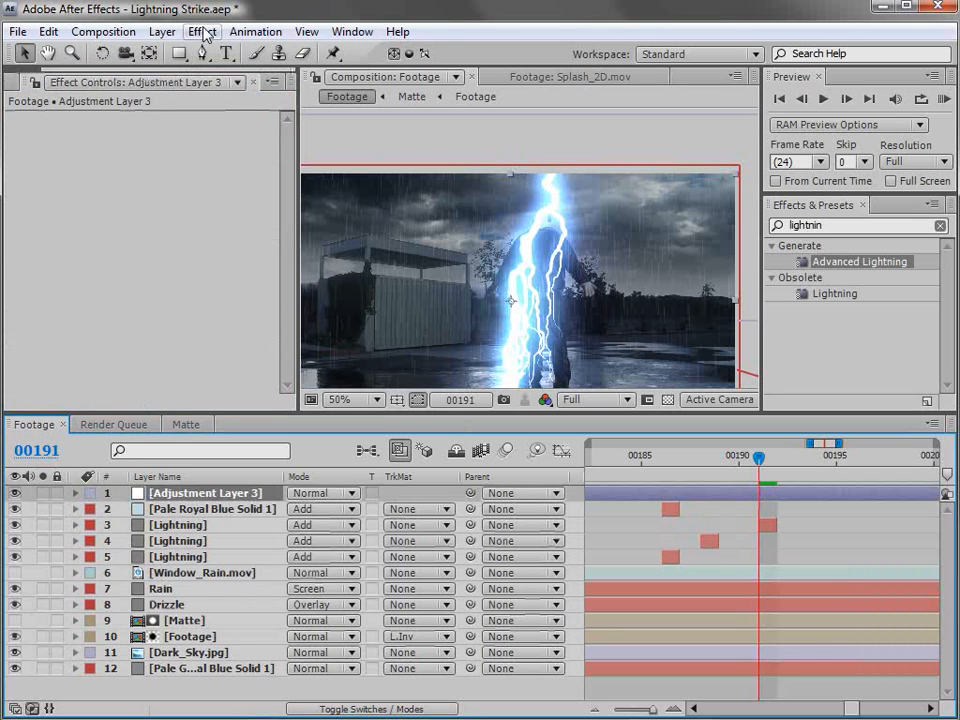
left_click(203, 31)
mouse_move(265, 206)
left_click(497, 514)
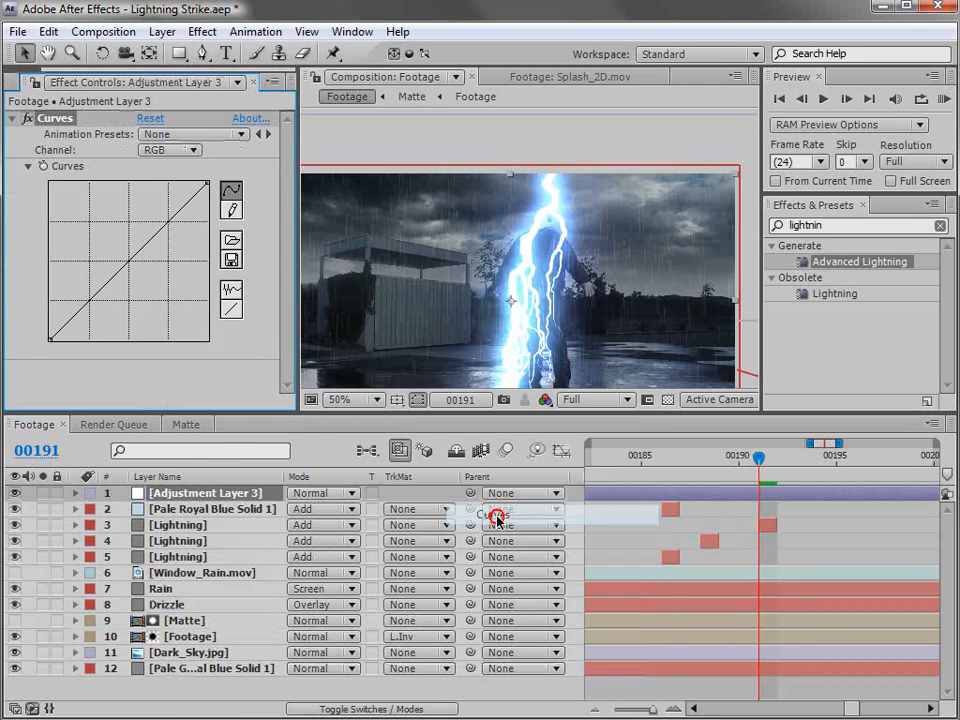
- Adjust the Curves channels to brighten the shot with a blue tint, lowering the Red curve slightly at its midpoint
left_click_drag(114, 275, 137, 266)
left_click(170, 150)
left_click(182, 216)
left_click(168, 150)
left_click(160, 109)
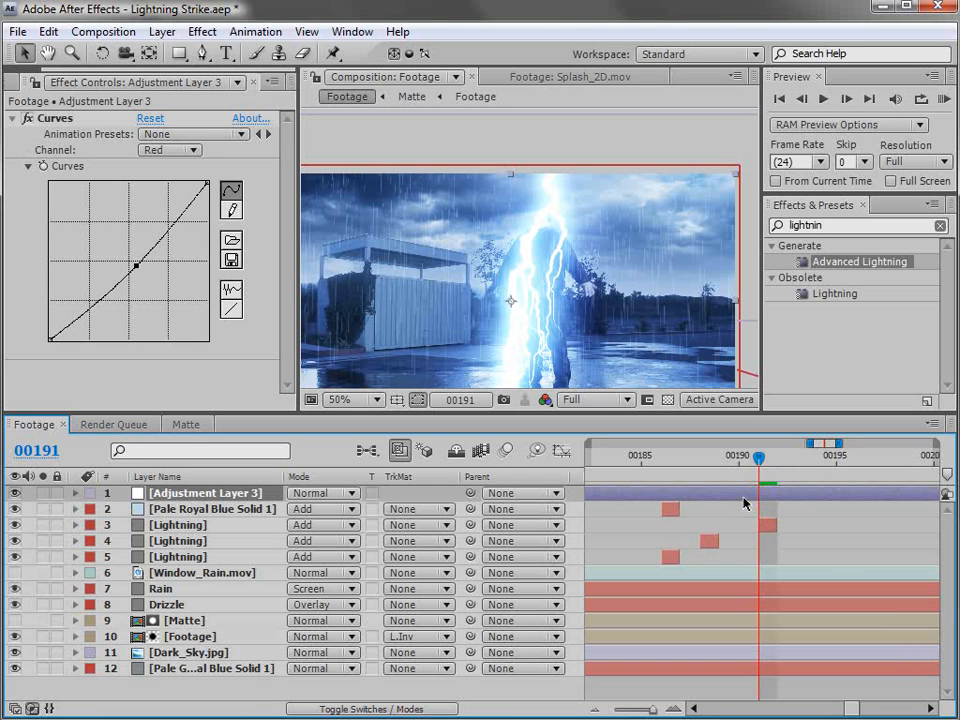
- Trim the adjustment layer to frame 00191, then duplicate it and move the copy to frame 00186 over the first bolt
key("alt+bracketleft")
key("alt+bracketright")
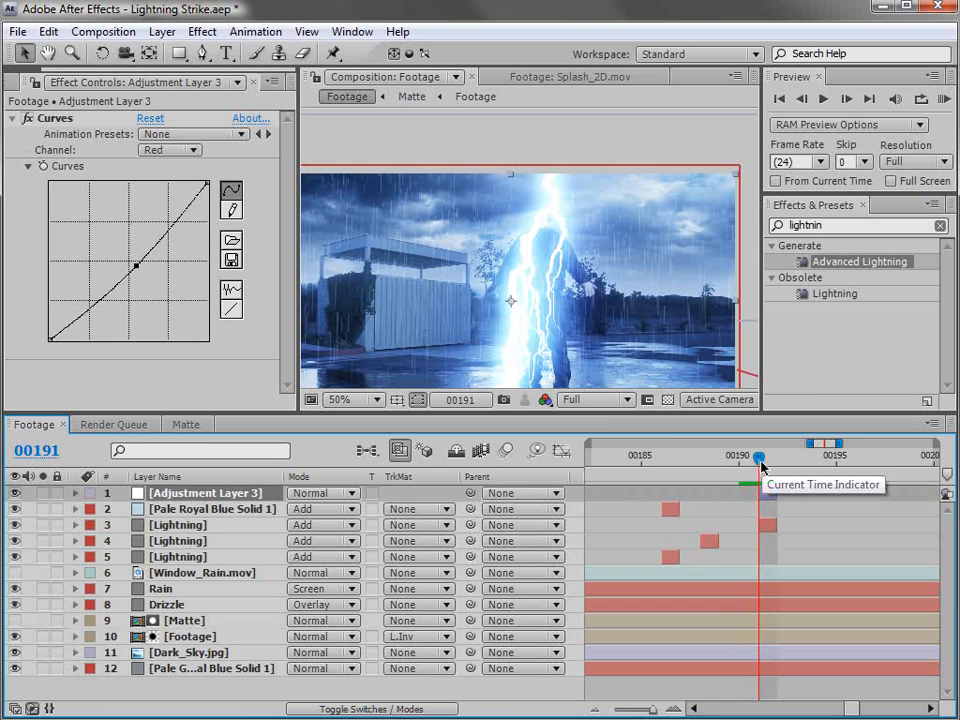
key("Page_Up")
key("Page_Up")
key("Page_Up")
key("Page_Up")
key("Page_Up")
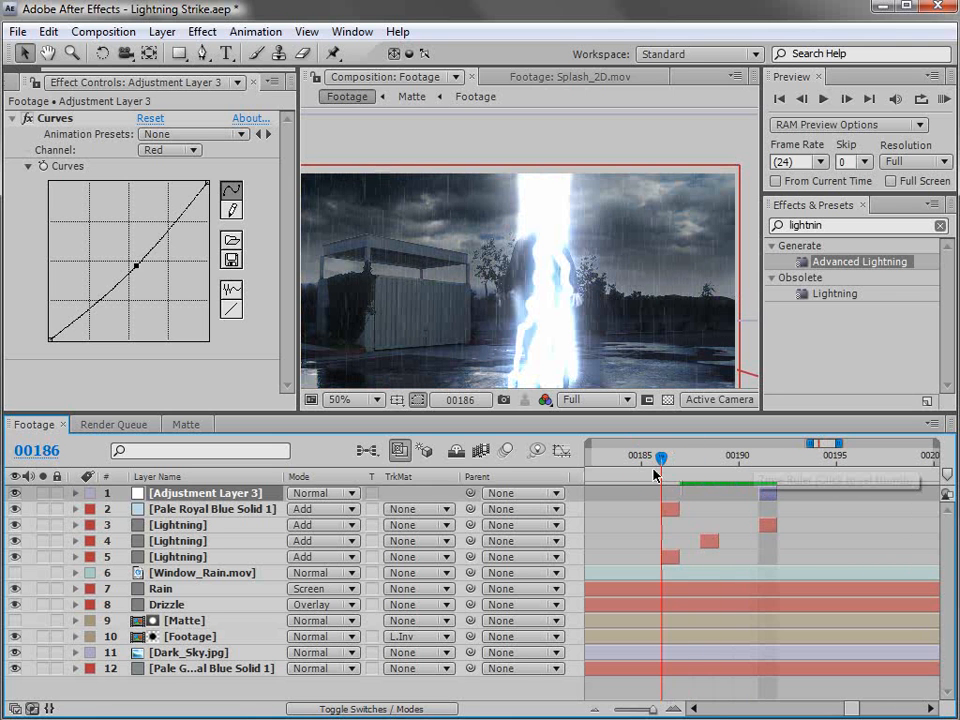
key("ctrl+d")
left_click_drag(770, 509, 671, 509)
- Duplicate the short flash adjustment layer at frame 00189 and extend the copy to frame 00197
left_click_drag(664, 461, 704, 468)
left_click(767, 495)
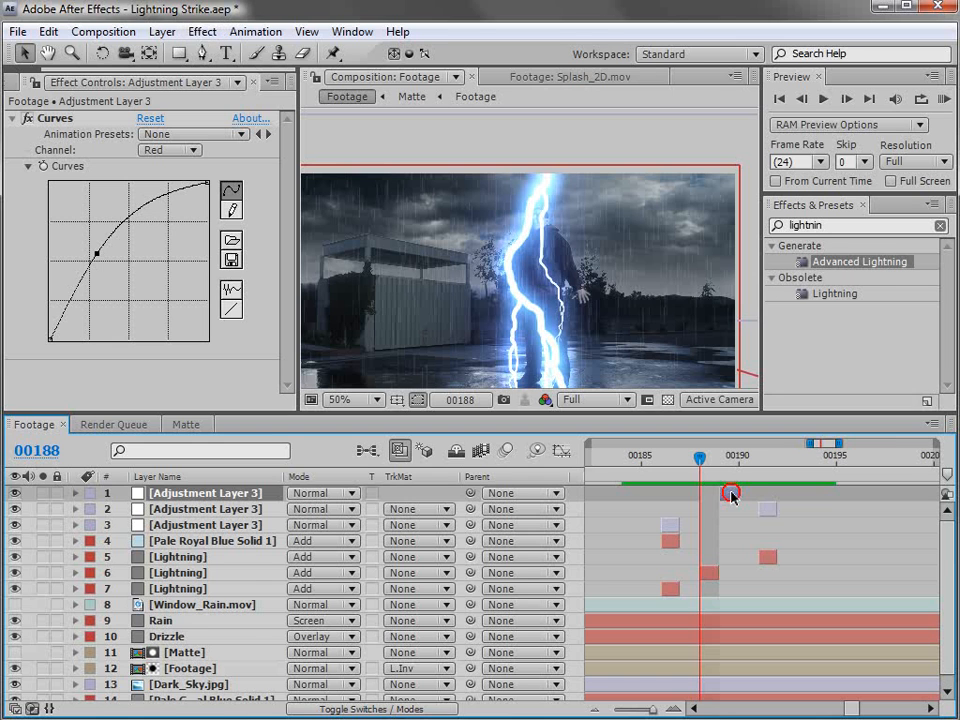
key("ctrl+d")
left_click_drag(733, 494, 884, 506)
key("minus")
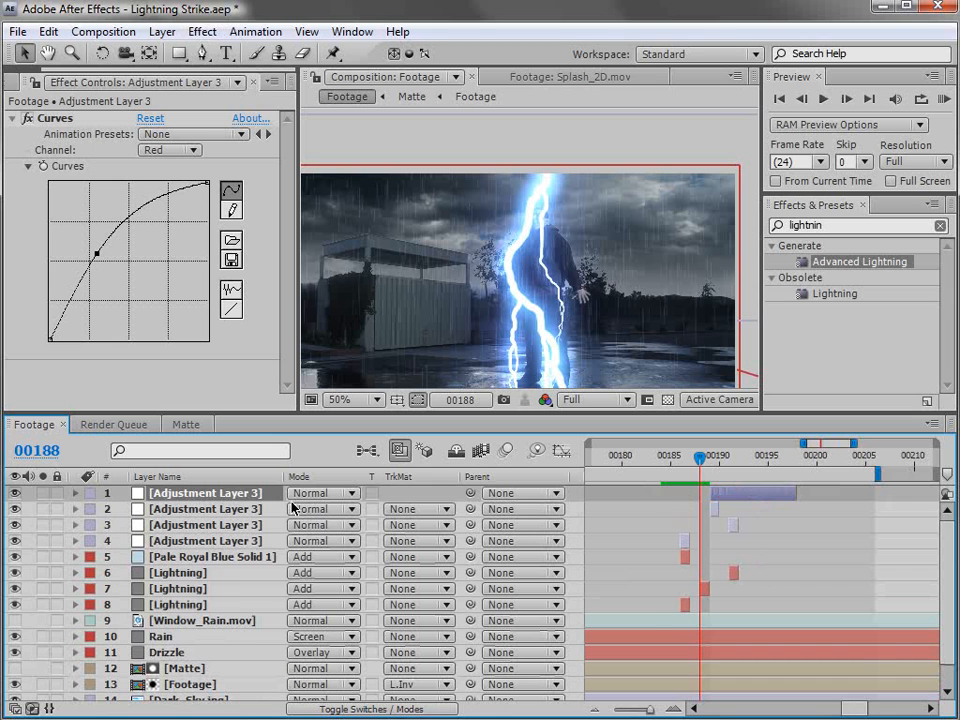
- Keyframe the extended adjustment layer's Opacity from 100% at frame 00189 down to 0% at frame 00197
key("t")
left_click(123, 509)
left_click_drag(699, 511, 711, 511)
left_click(711, 460)
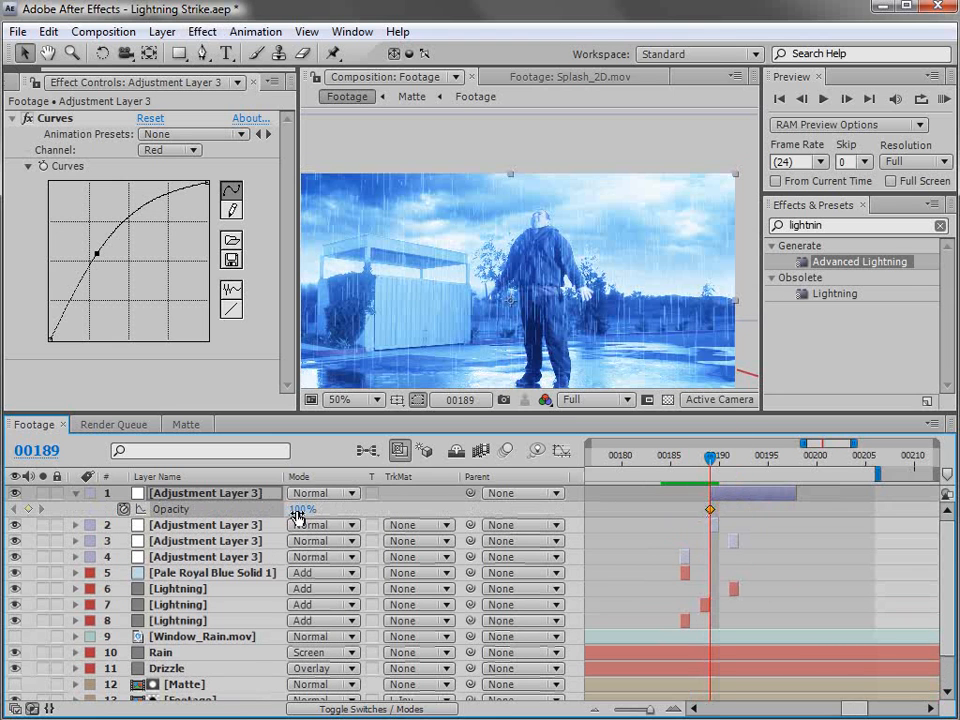
left_click(788, 456)
left_click_drag(303, 510, 106, 511)
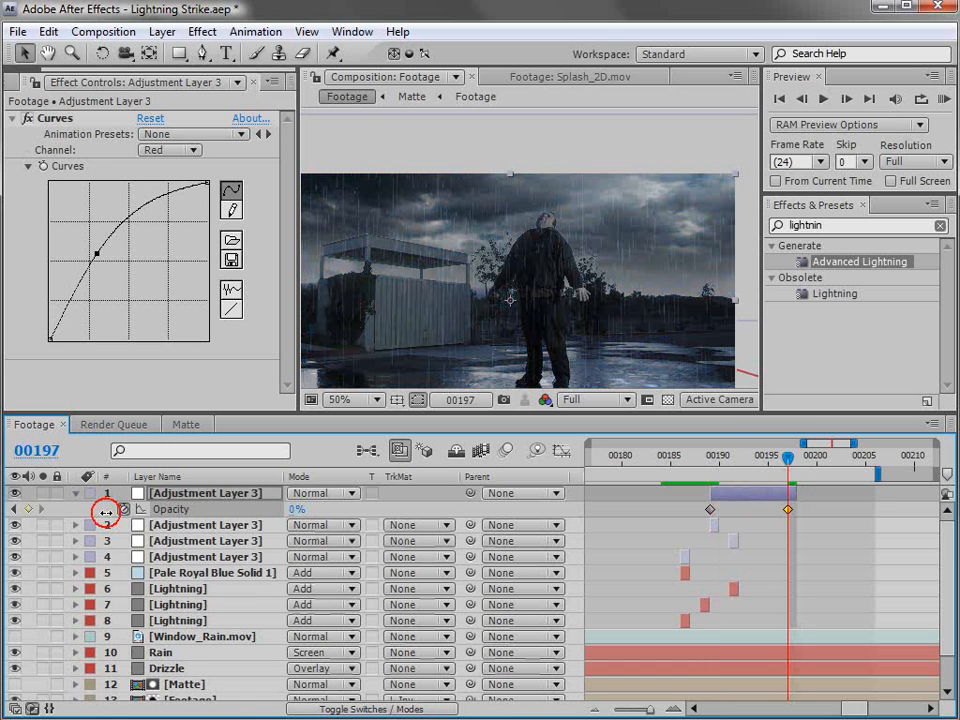
- Move the fading adjustment layer earlier to start at frame 00186 and scrub through the fade
left_click(718, 470)
left_click(793, 471)
left_click_drag(793, 471, 682, 464)
mouse_move(735, 495)
left_mouse_down()
mouse_move(705, 496)
mouse_move(665, 460)
mouse_move(742, 465)
mouse_move(669, 480)
mouse_move(717, 487)
left_mouse_up()
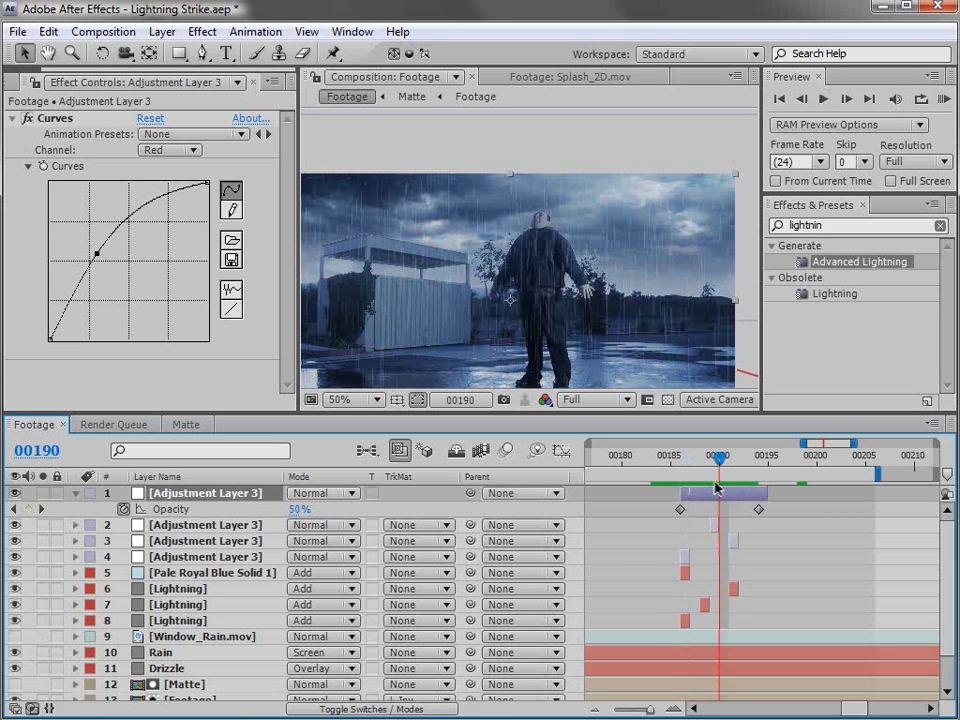
left_click_drag(675, 450, 689, 462)
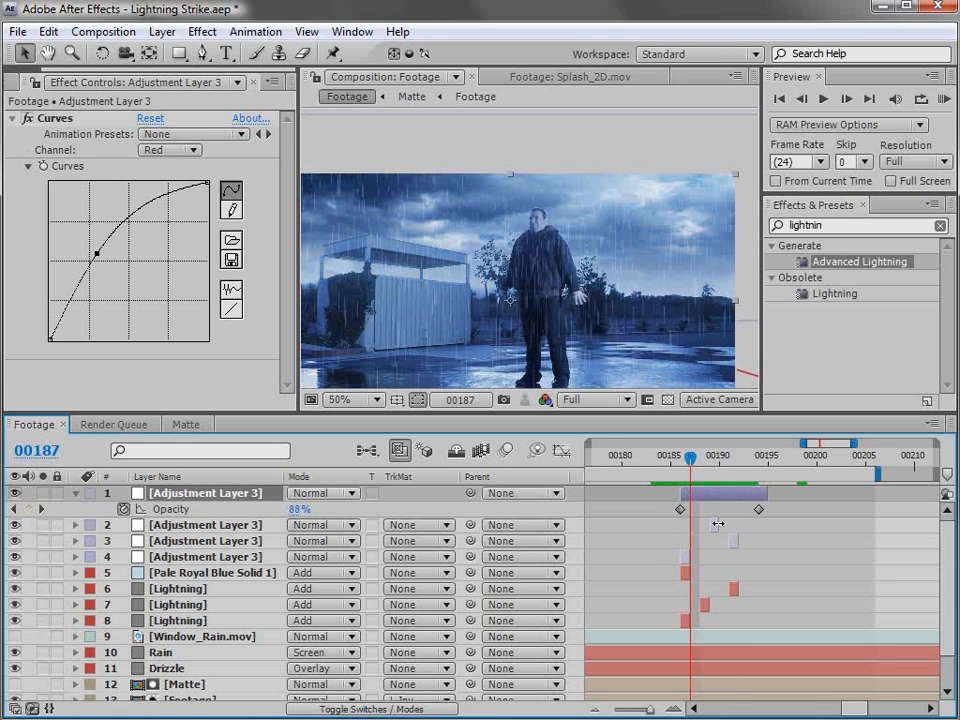
left_click_drag(728, 551, 709, 553)
- Duplicate the Lightning layer at frame 00191 and scrub on to frame 00201
left_click_drag(687, 460, 712, 457)
left_click(714, 588)
key("ctrl+d")
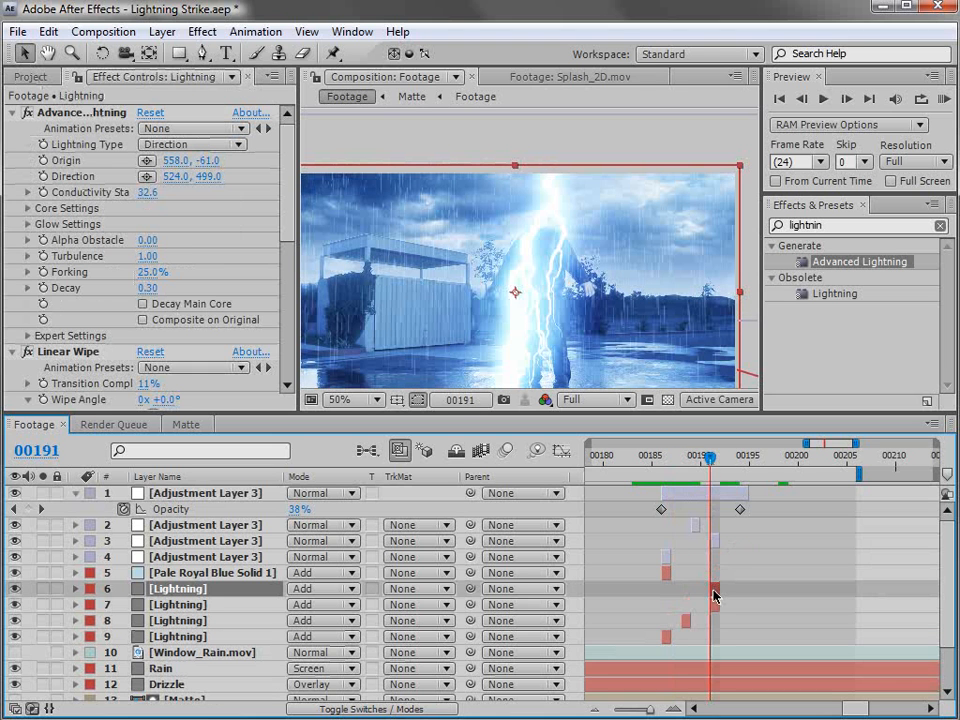
left_click_drag(762, 458, 806, 468)
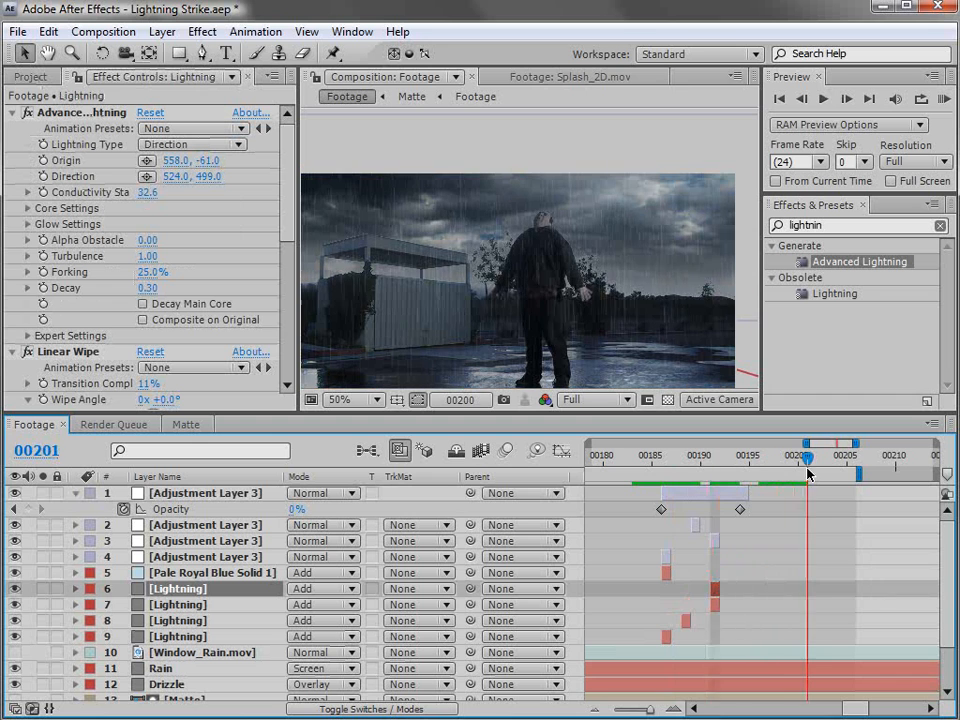
- Examine the man's movement after the first strikes by scrubbing on to about frame 00224
key("minus")
key("minus")
key("minus")
key("space")
left_click_drag(857, 616, 857, 594)
left_click_drag(830, 459, 865, 472)
key("Page_Up")
key("Page_Up")
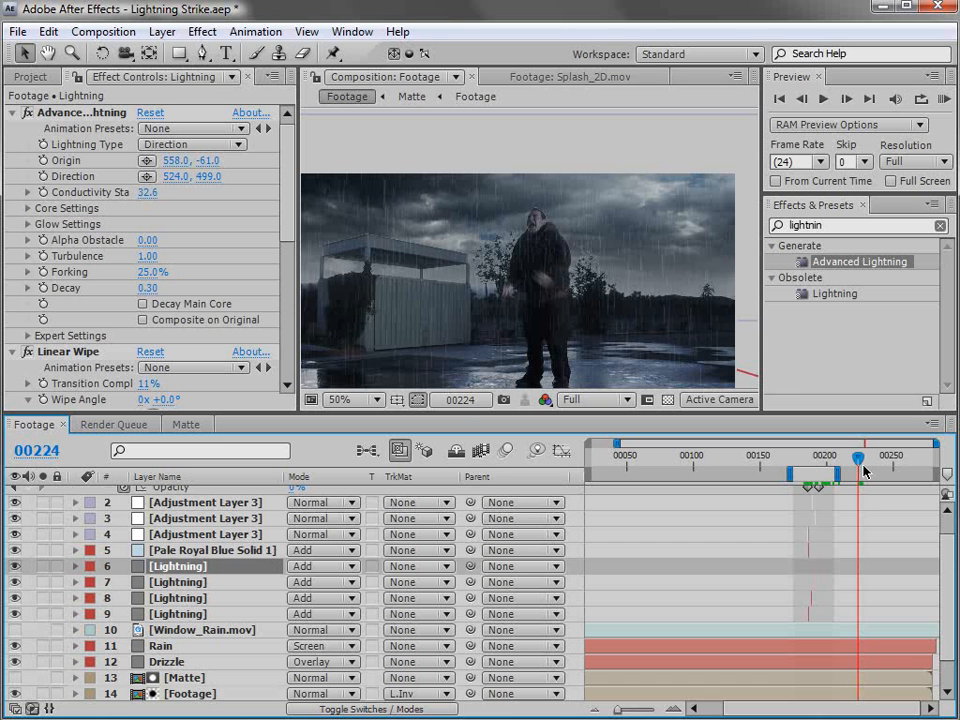
scroll(955, 580, "up", 1)
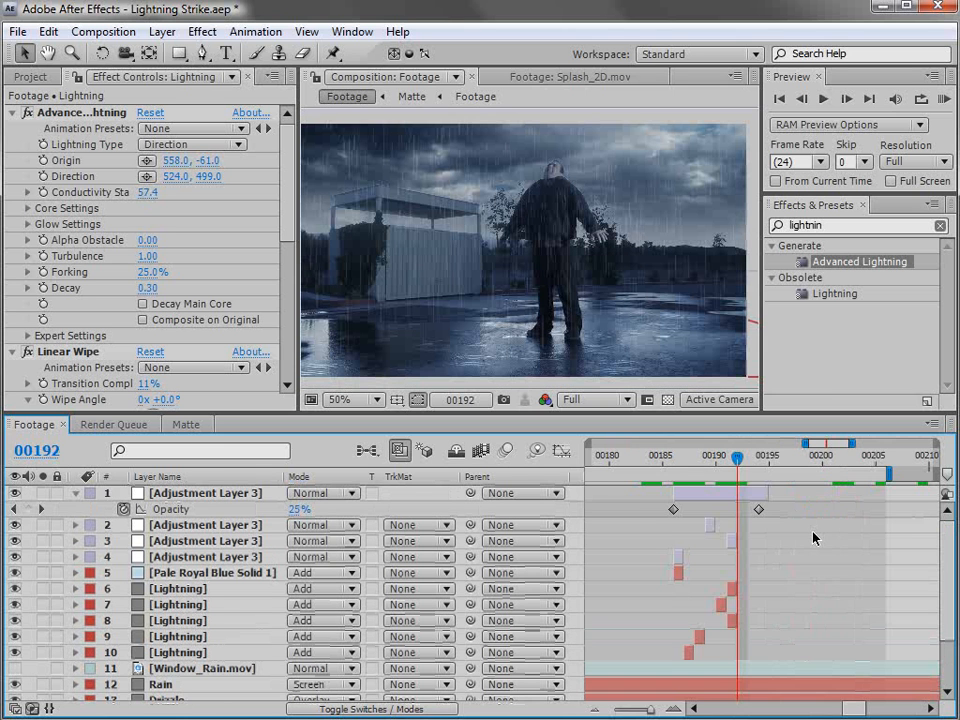
- Duplicate all the short flash, beam and Lightning layers and shift the copies so the strike repeats from frame 00194
left_click(207, 525)
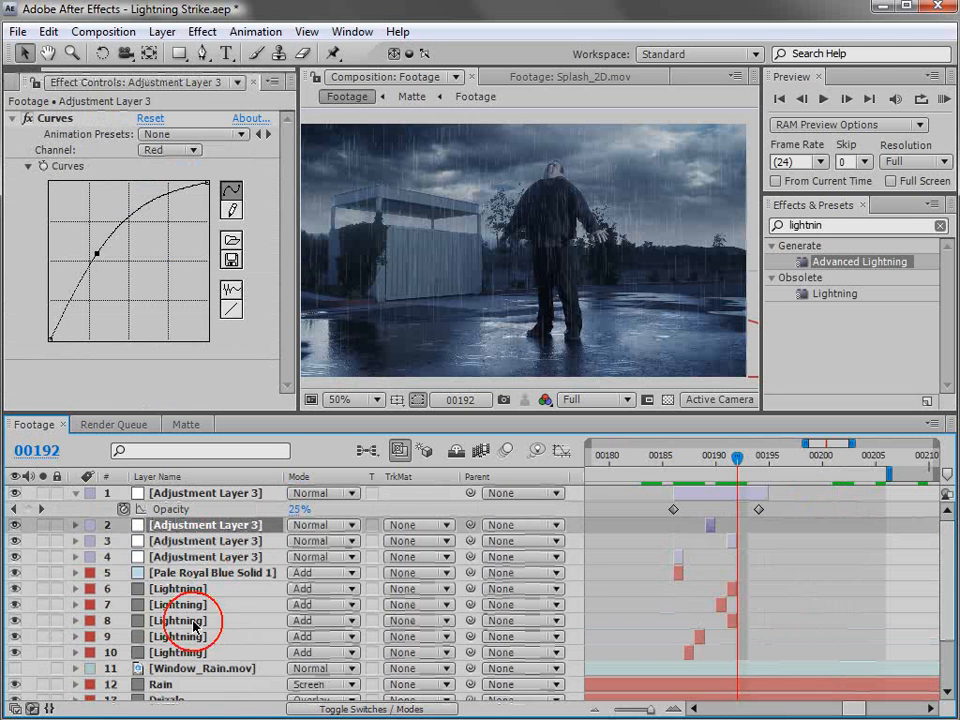
left_click(195, 652, "shift")
key("ctrl+d")
scroll(677, 583, "down", 3)
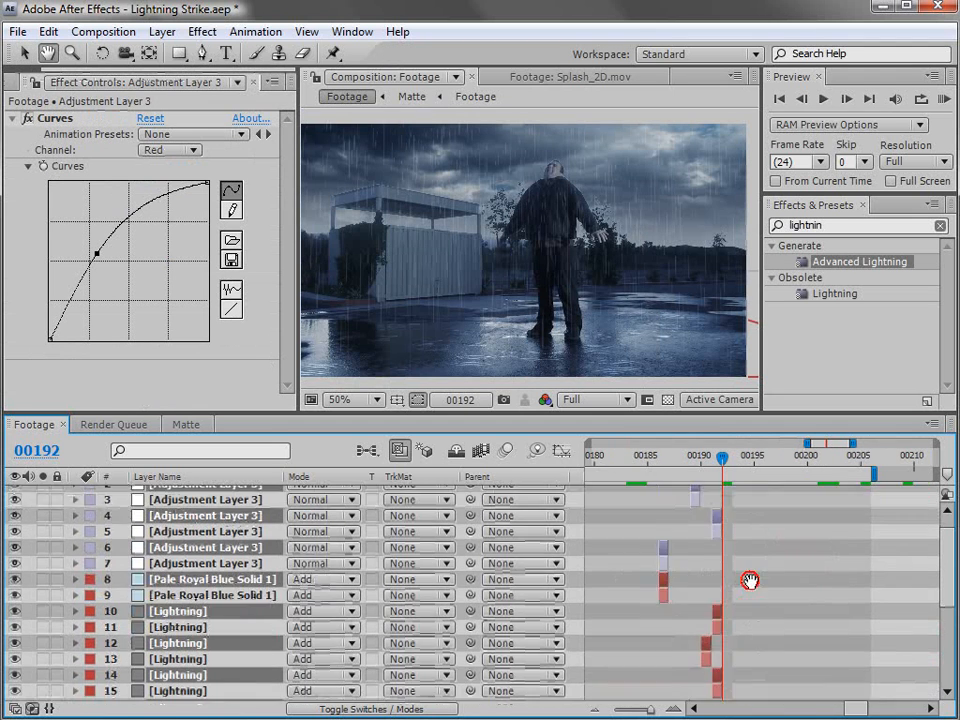
left_click_drag(681, 598, 764, 600)
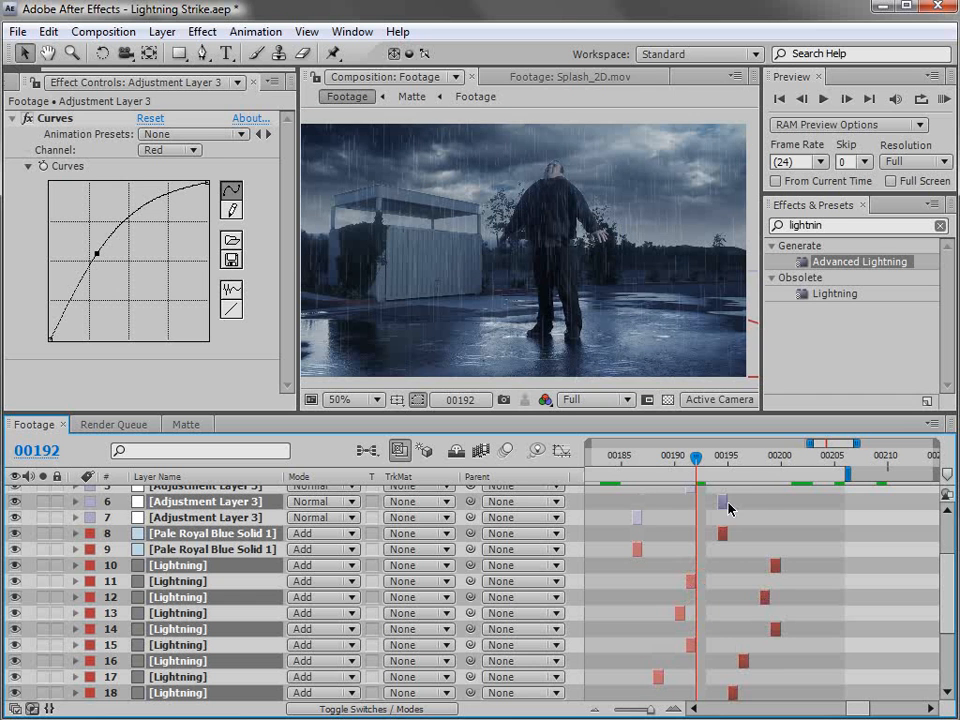
left_click(717, 458)
- For the copied bolt at frame 00195, set Conductivity State to 20.1 and Core Radius to 5.4
left_click(757, 653)
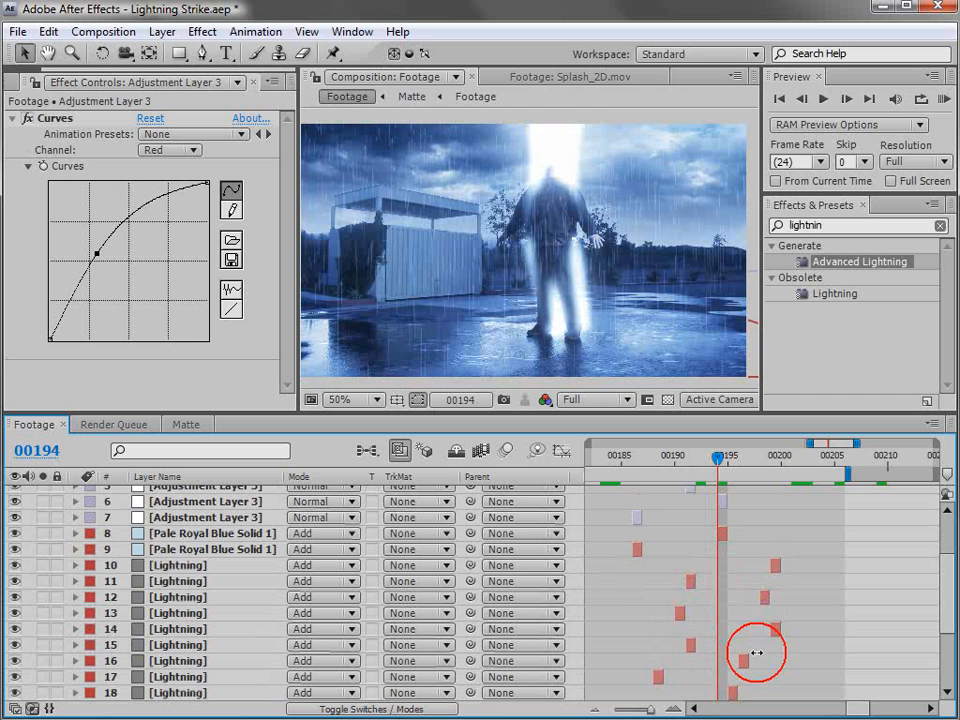
left_click(733, 475)
left_click(163, 190)
left_click_drag(163, 190, 211, 189)
left_click(27, 208)
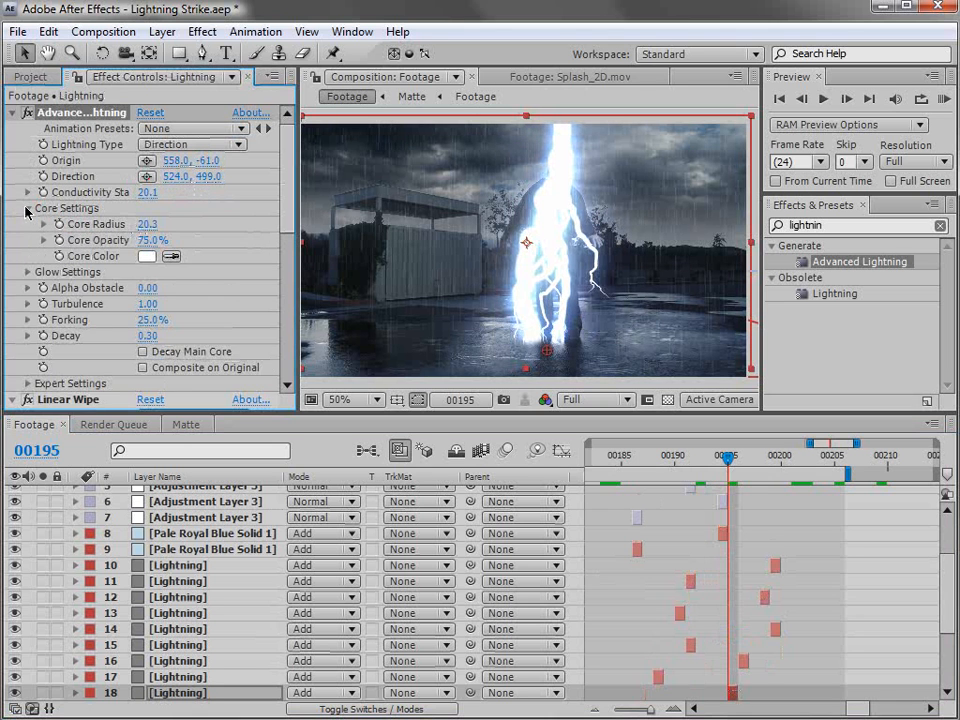
left_click_drag(146, 224, 3, 226)
left_click_drag(150, 224, 48, 224)
- Scrub ahead to frame 00210 to examine the footage and layer timing beyond the second group of strikes
left_click_drag(728, 457, 885, 487)
key("minus")
key("minus")
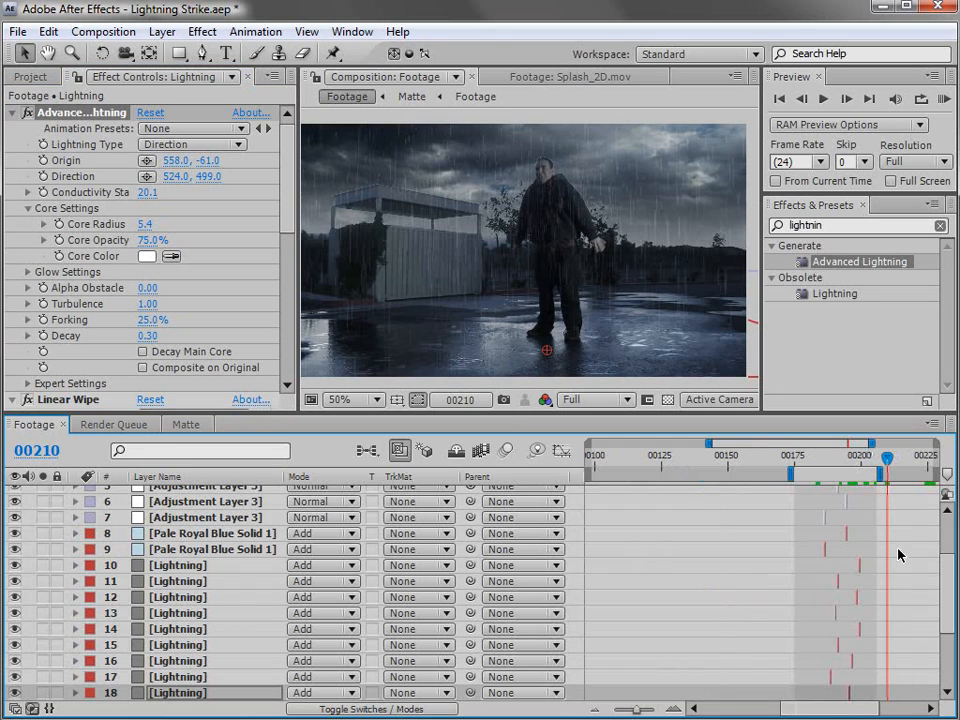
scroll(943, 561, "down", 2)
scroll(950, 578, "up", 2)
key("space")
left_click_drag(861, 540, 788, 612)
left_click_drag(850, 580, 812, 634)
left_click_drag(948, 592, 948, 661)
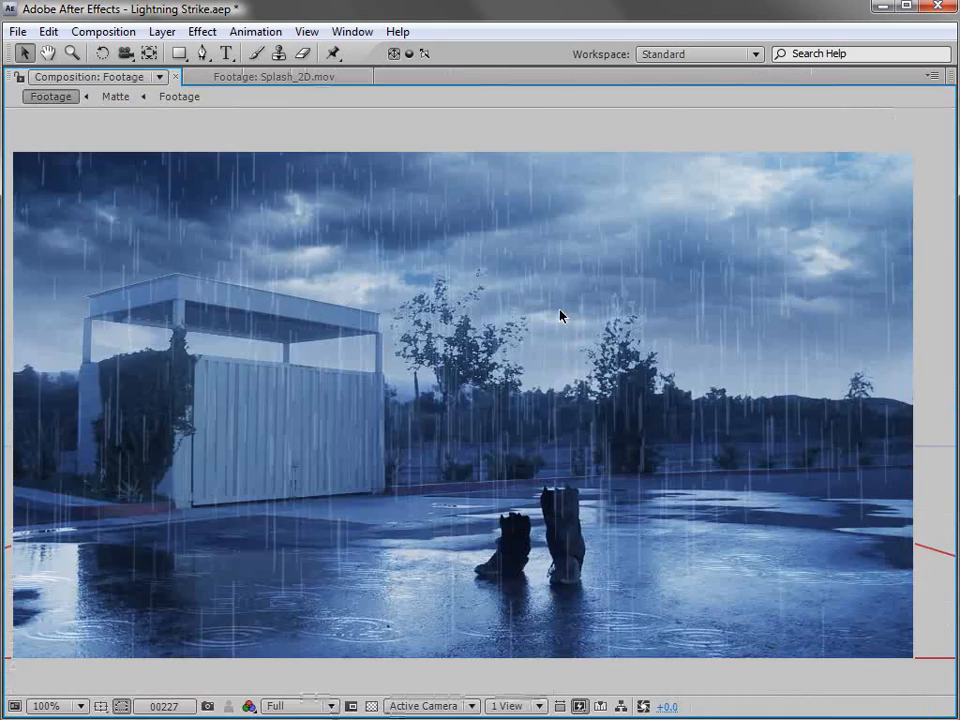
- Duplicate the last fading adjustment layer at frame 00225 to intensify the final flash
key("grave")
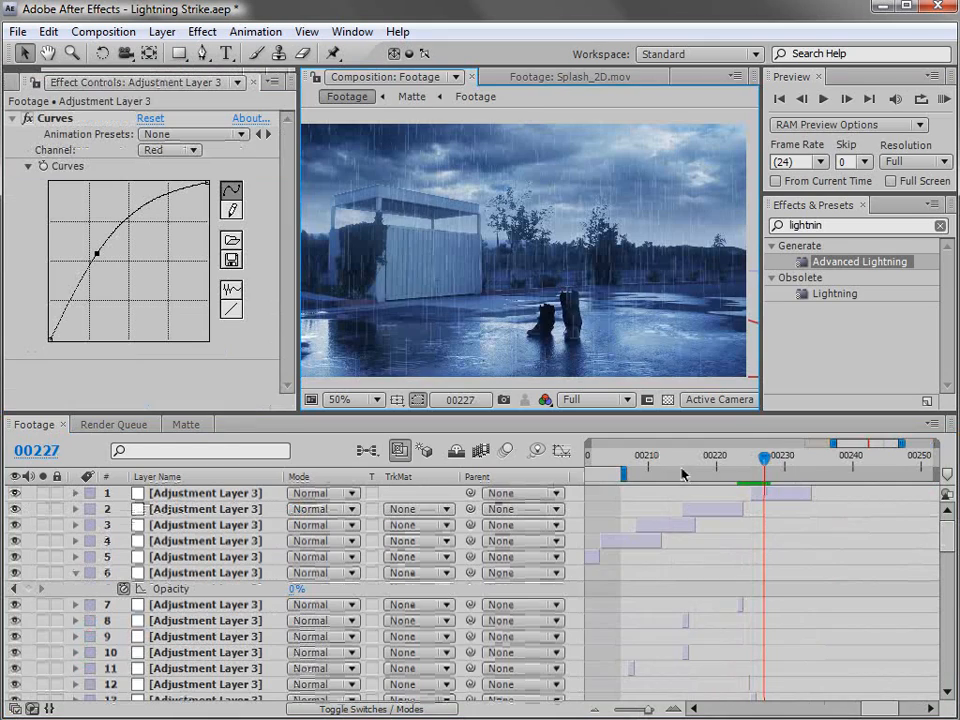
key("minus")
key("minus")
left_click_drag(730, 468, 816, 466)
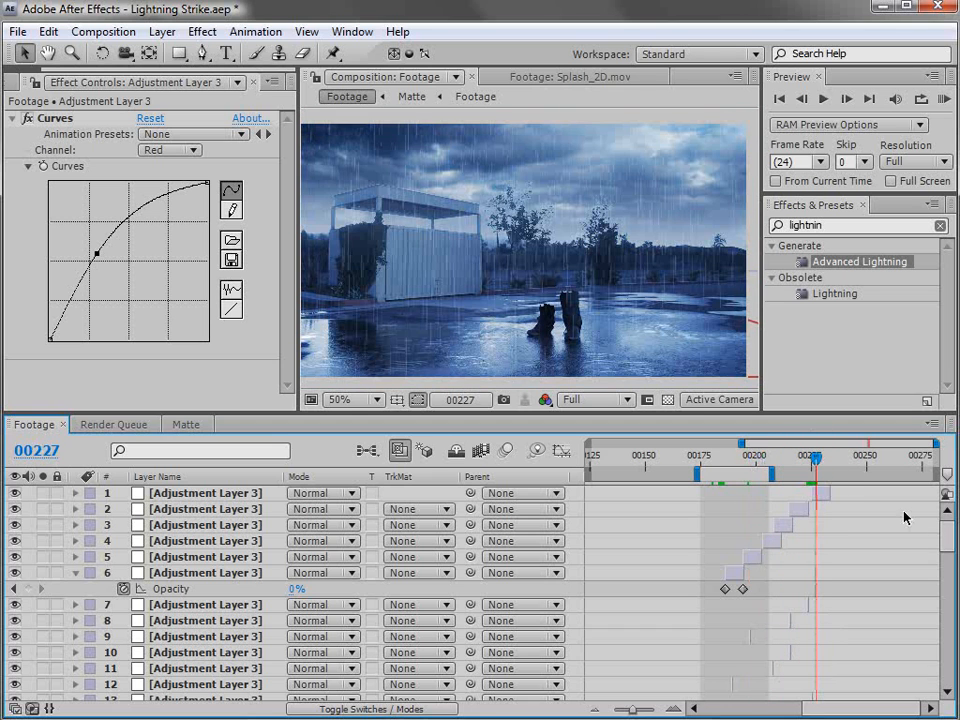
key("equal")
key("equal")
left_click(813, 496)
left_click(799, 461)
mouse_move(799, 461)
left_mouse_down()
mouse_move(868, 461)
mouse_move(797, 461)
left_mouse_up()
key("ctrl+d")
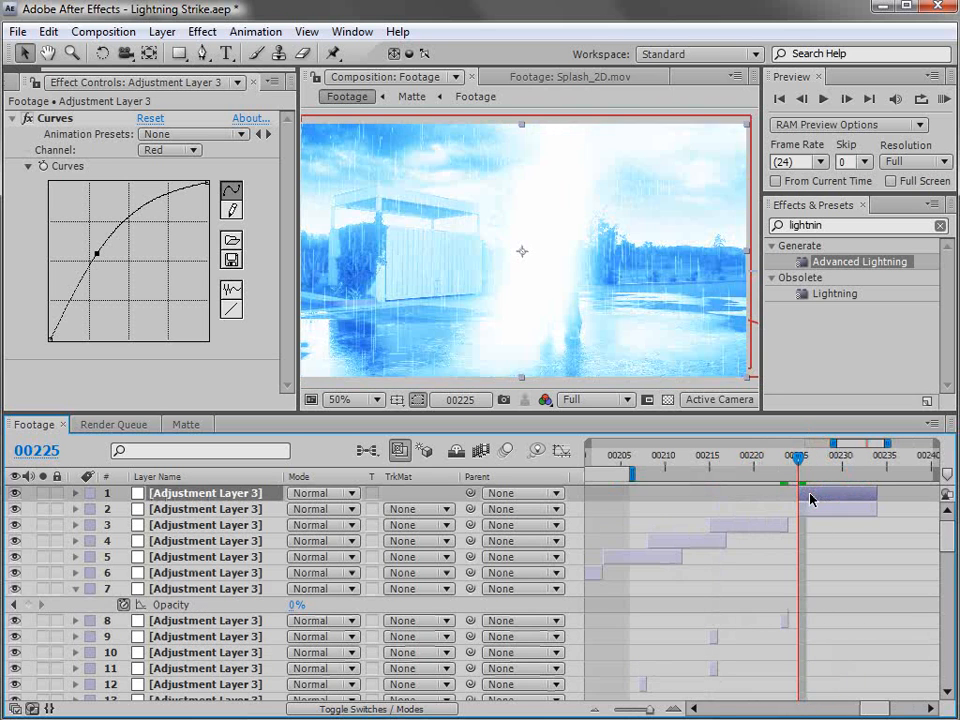
- Scrub back through the repeated strikes to frames 00213 and 00208 to review the bolts and flashes
left_click_drag(776, 461, 690, 497)
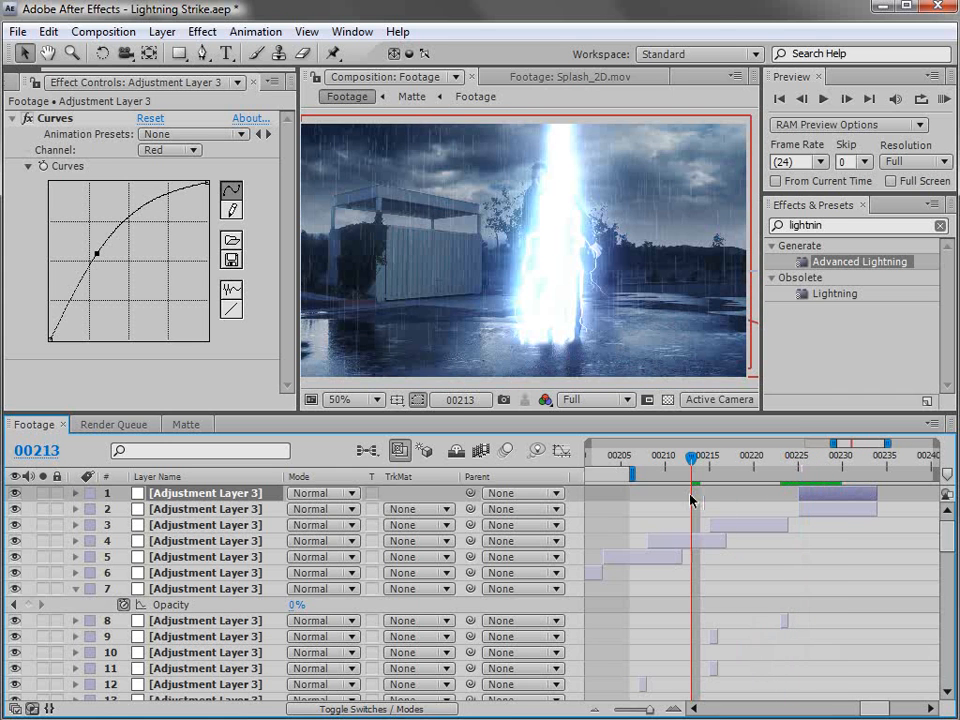
key("minus")
key("minus")
left_click(730, 457)
left_click_drag(730, 457, 777, 478)
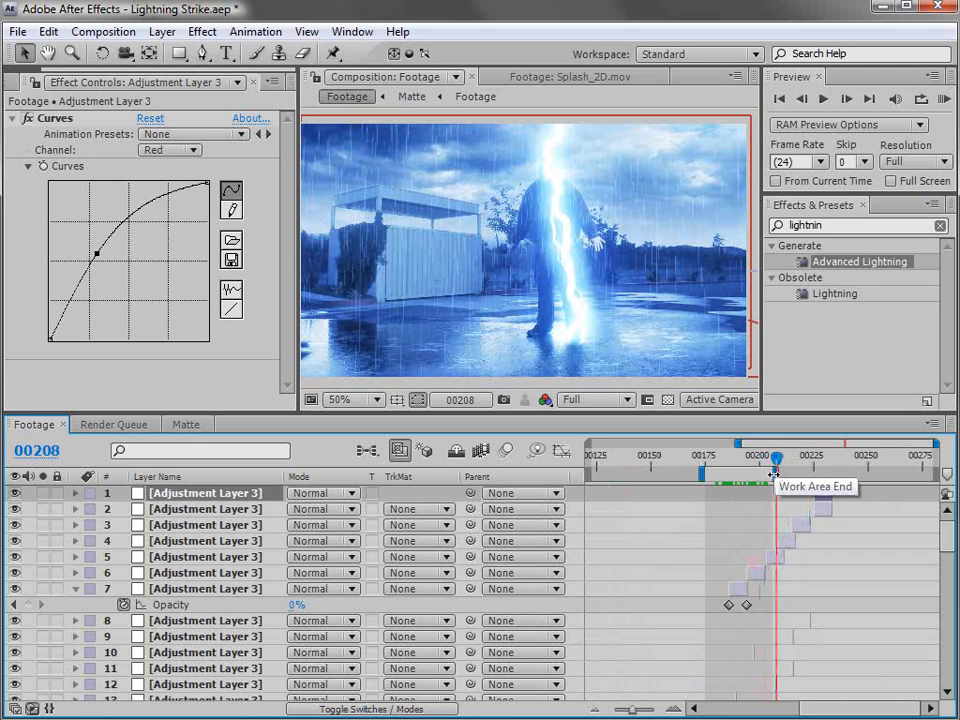
- Open FireCracker_08.mov from the Action Essentials II footage and scrub through its spark burst
left_click(38, 82)
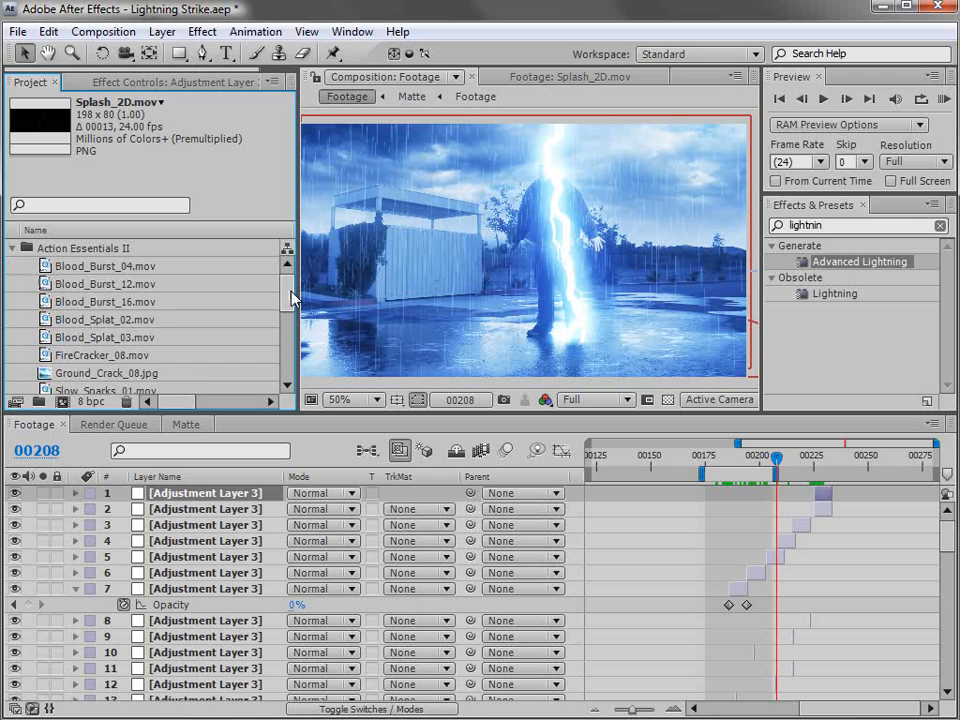
scroll(292, 300, "down", 1)
left_click(74, 339)
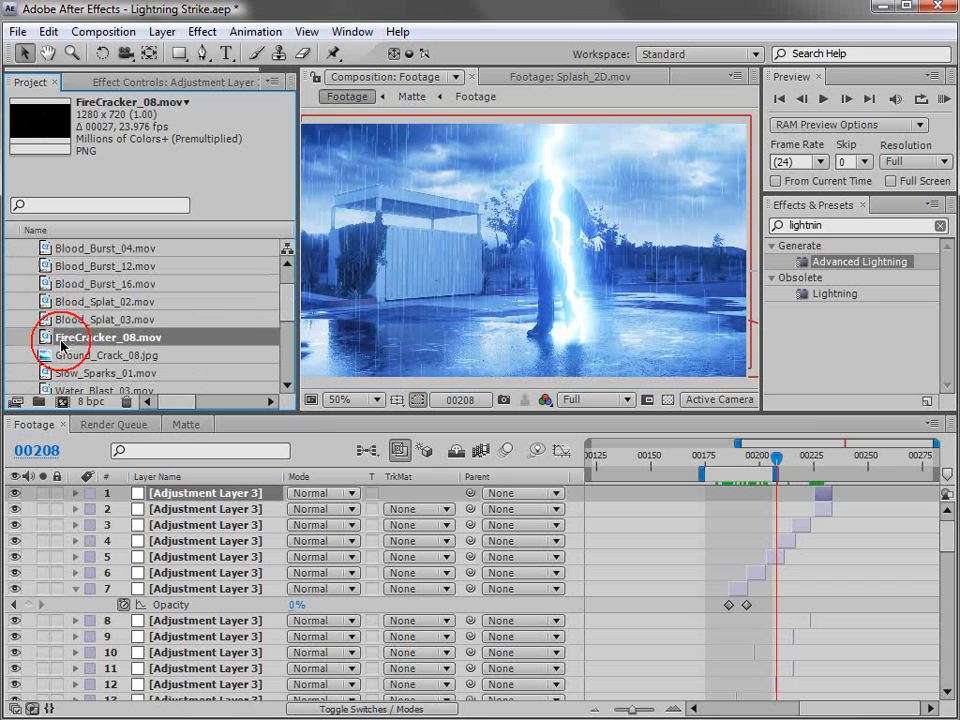
scroll(47, 321, "down", 2)
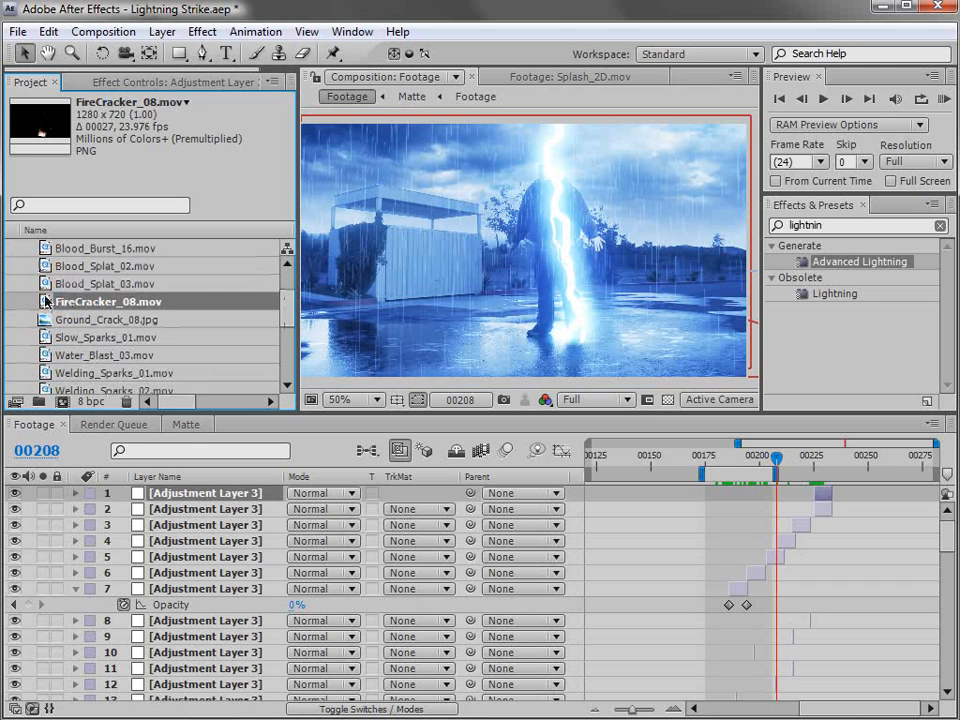
double_click(171, 301)
key("space")
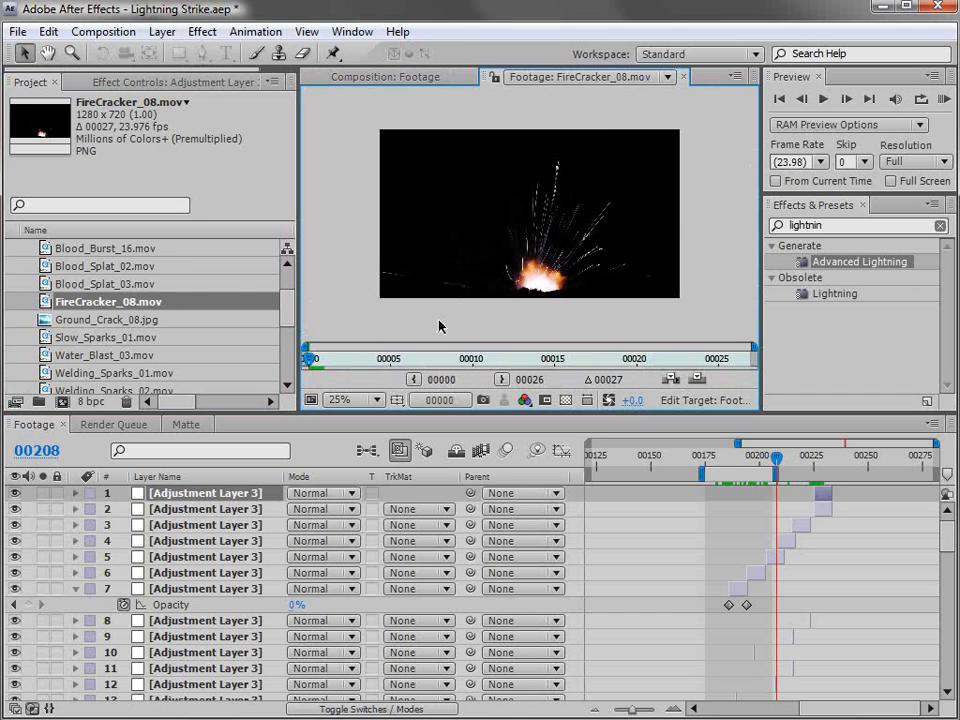
left_click_drag(311, 358, 488, 358)
left_click_drag(546, 362, 578, 357)
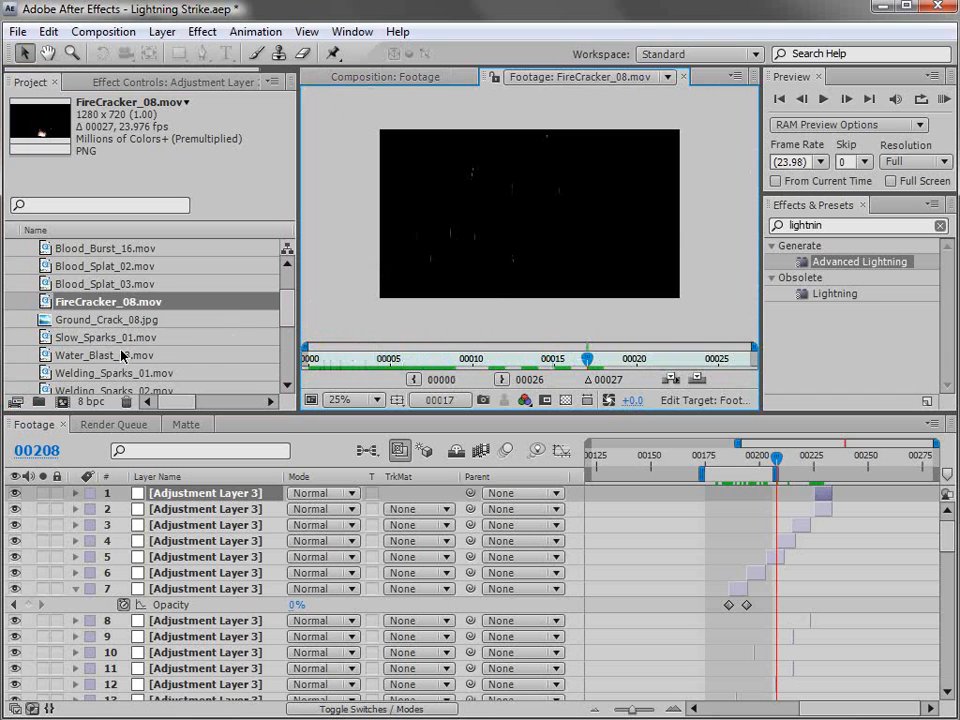
- Open Slow_Sparks_01.mov and scrub to about frame 00024 to inspect its sparks up close
double_click(46, 338)
left_click_drag(331, 359, 375, 360)
scroll(470, 290, "up", 2)
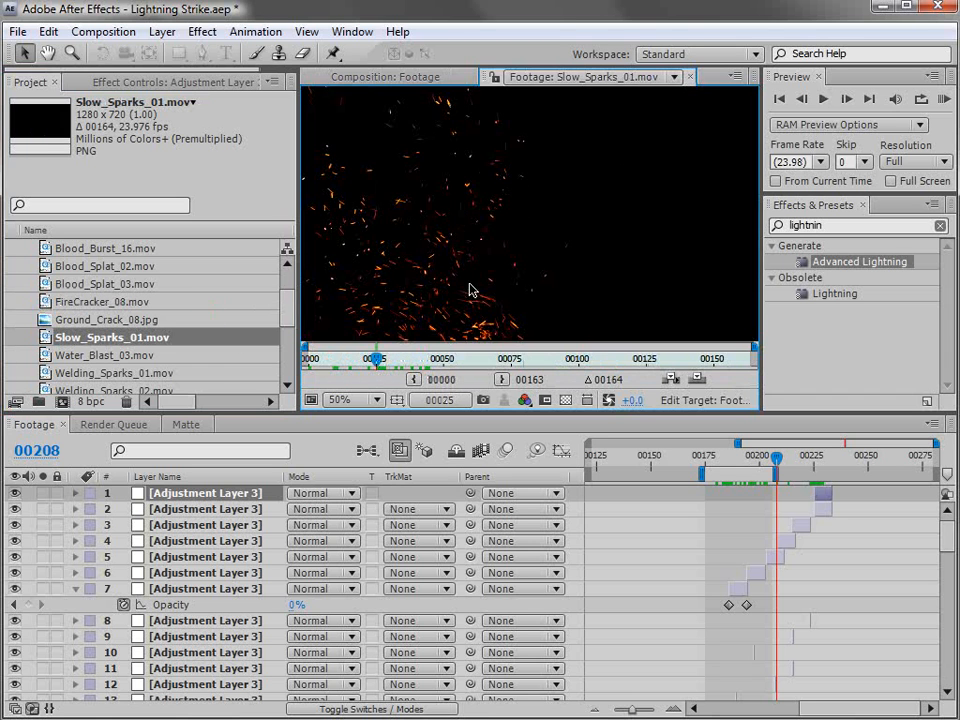
left_click(375, 366)
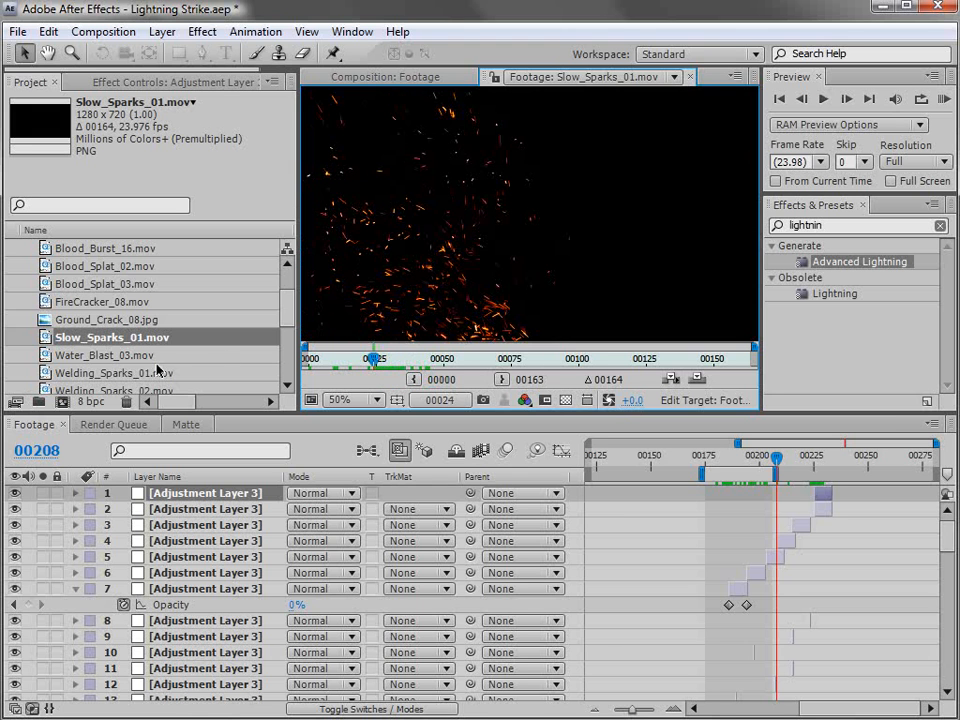
- Open Welding_Sparks_01.mov and scrub to about frame 00063 to inspect its welding flare
double_click(46, 372)
scroll(414, 311, "down", 2)
left_click_drag(340, 360, 386, 360)
left_click(409, 362)
scroll(285, 313, "down", 1)
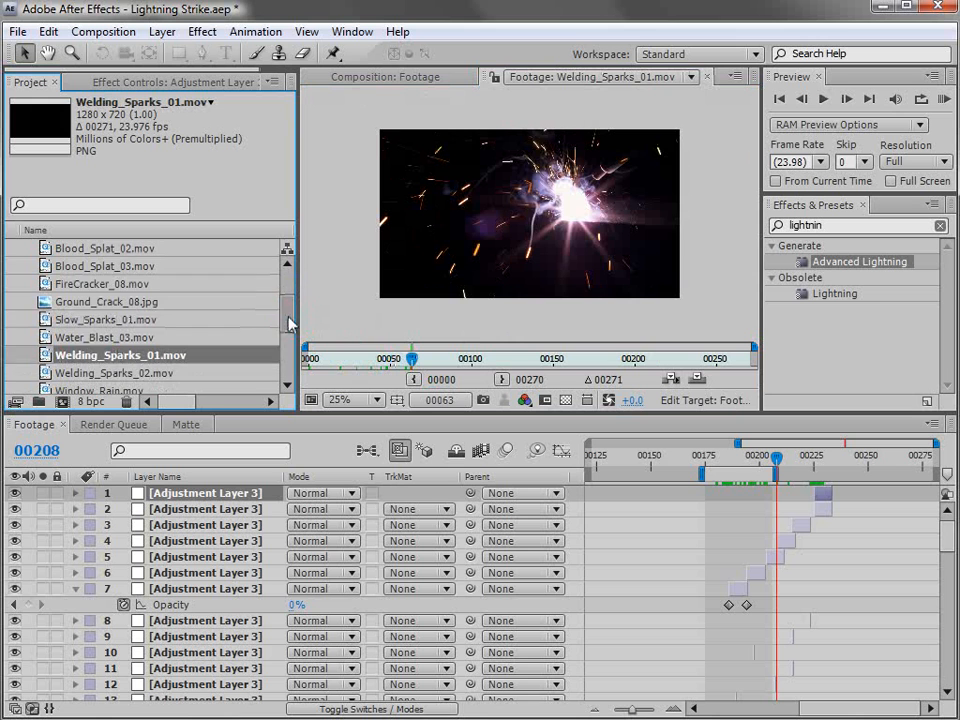
- Preview Welding_Sparks_02.mov by scrubbing through it, and return to the Footage composition
double_click(48, 373)
left_click_drag(332, 360, 388, 366)
left_click(355, 77)
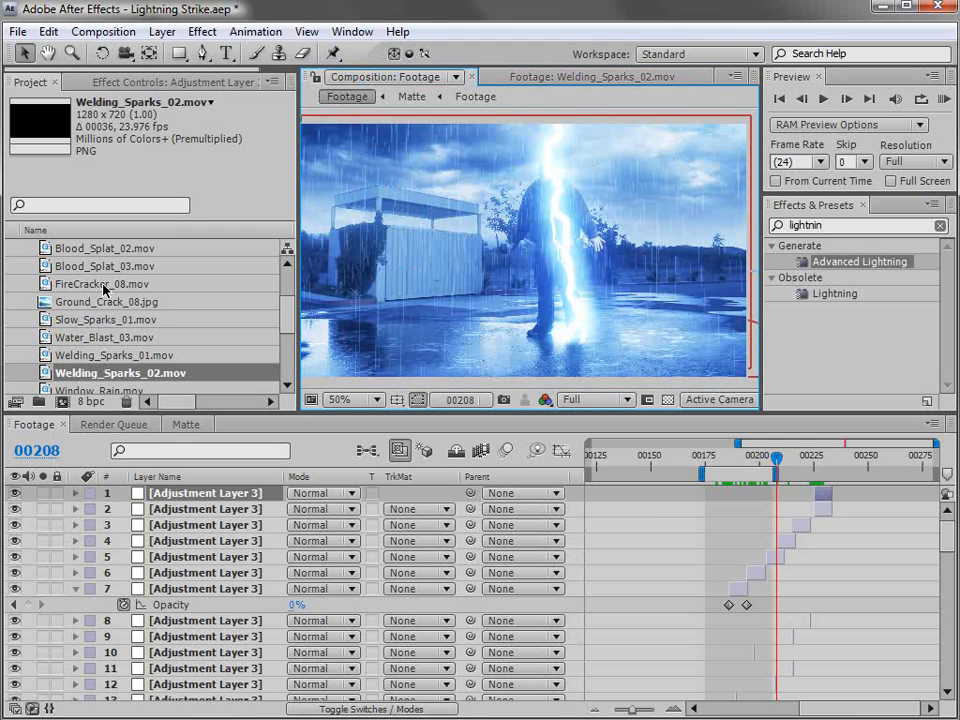
- Pre-compose all the adjustment, Pale Royal Blue Solid 1 and Lightning layers above Window_Rain.mov into a composition named Lightning
left_click(911, 501)
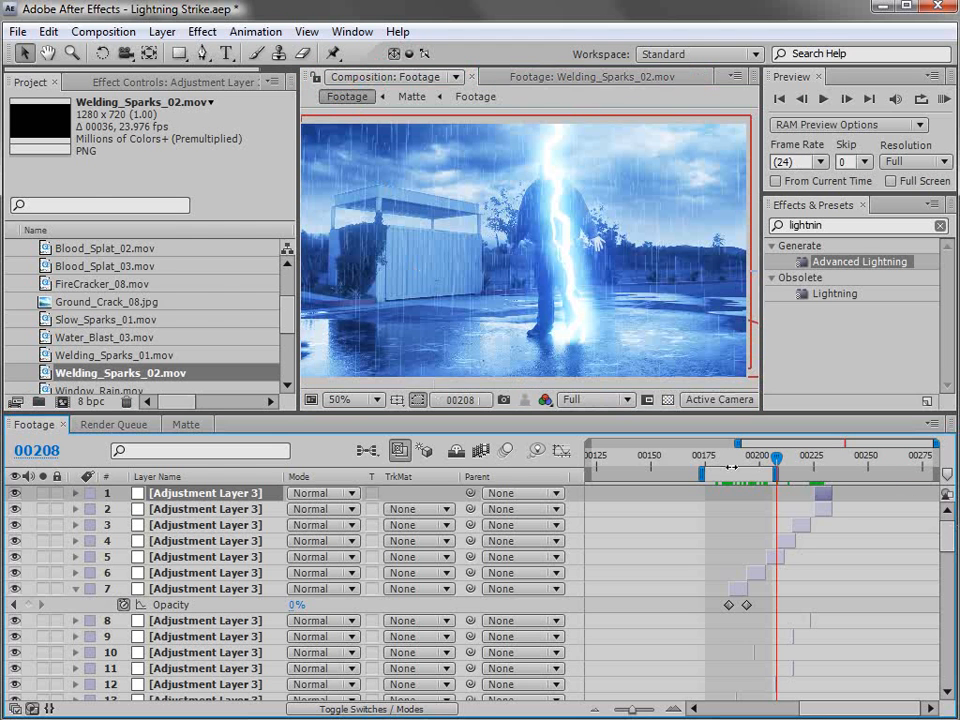
key("grave")
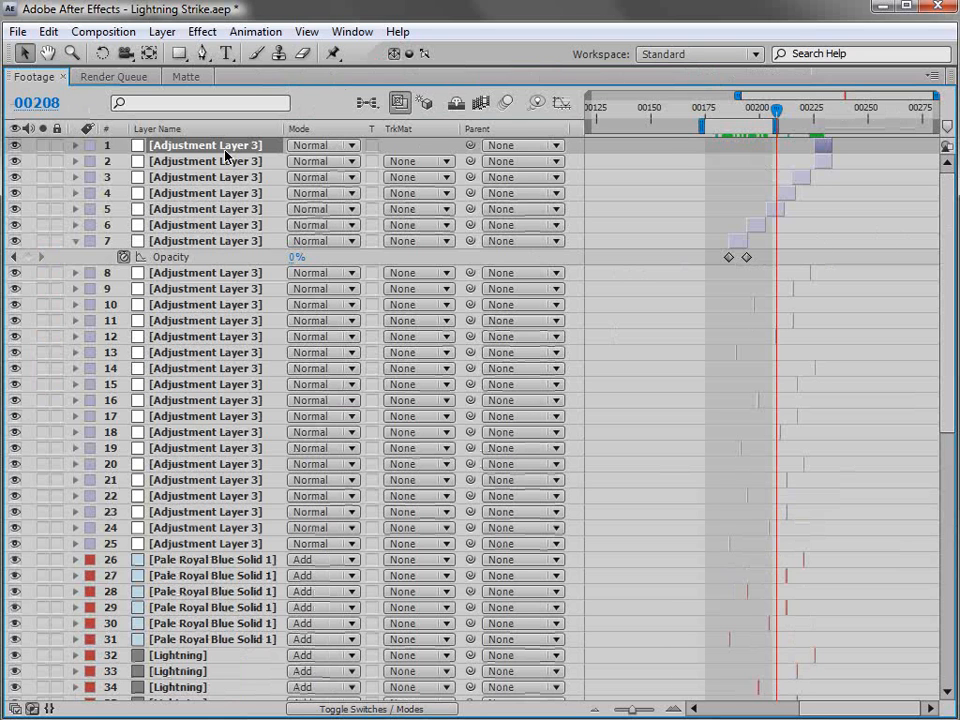
left_click_drag(948, 214, 921, 467)
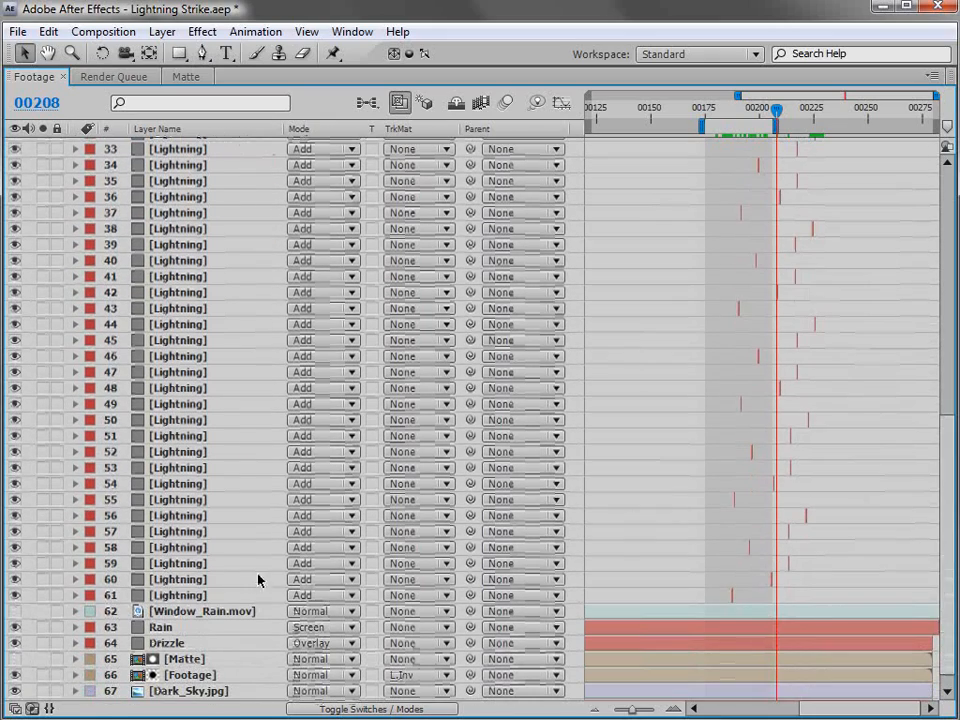
left_click(175, 598)
left_click_drag(949, 574, 681, 214)
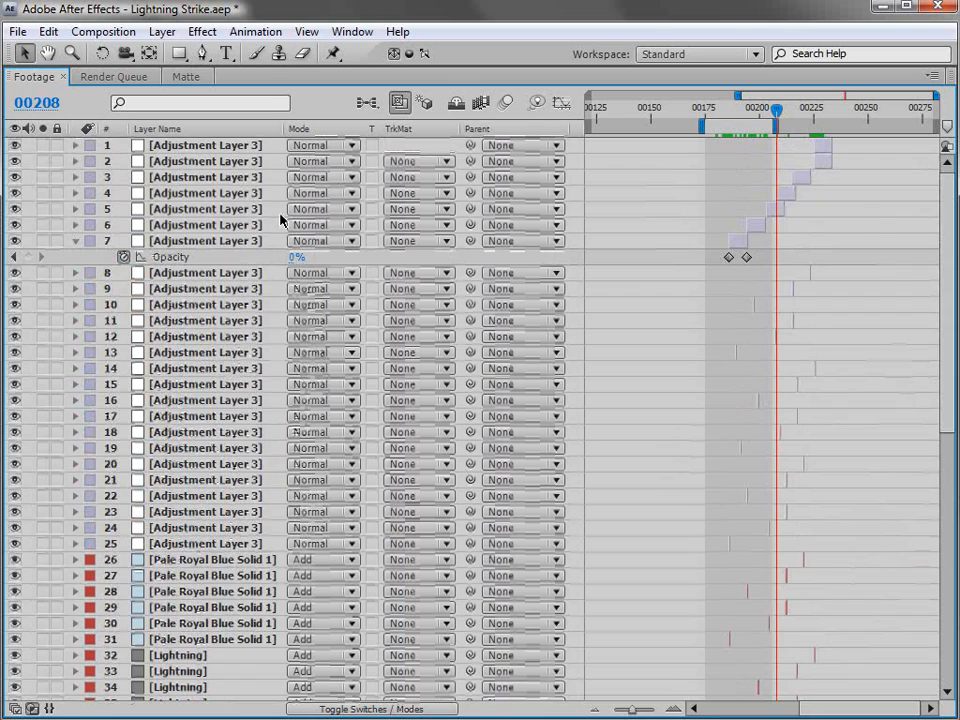
left_click(178, 150, "shift")
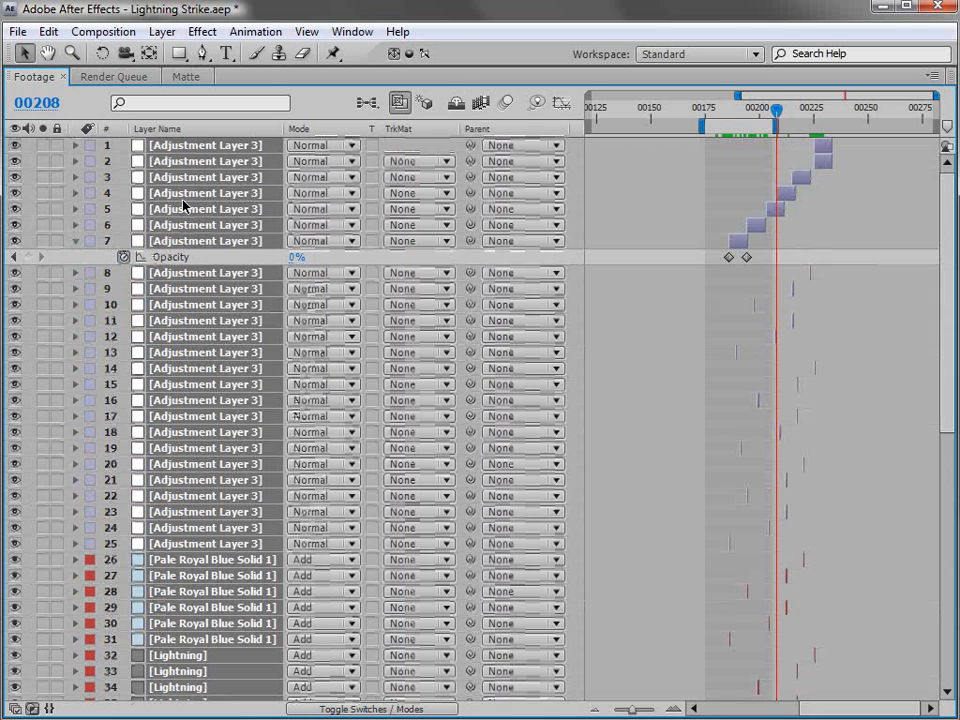
left_click(157, 33)
left_click(210, 704)
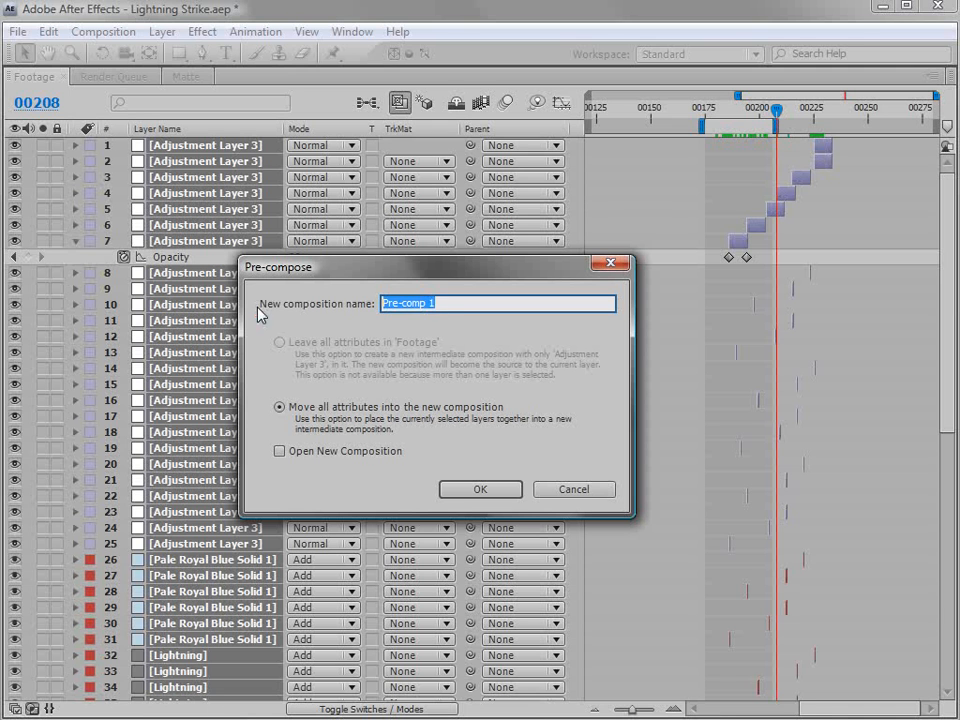
type("Ligh")
left_click(503, 486)
key("grave")
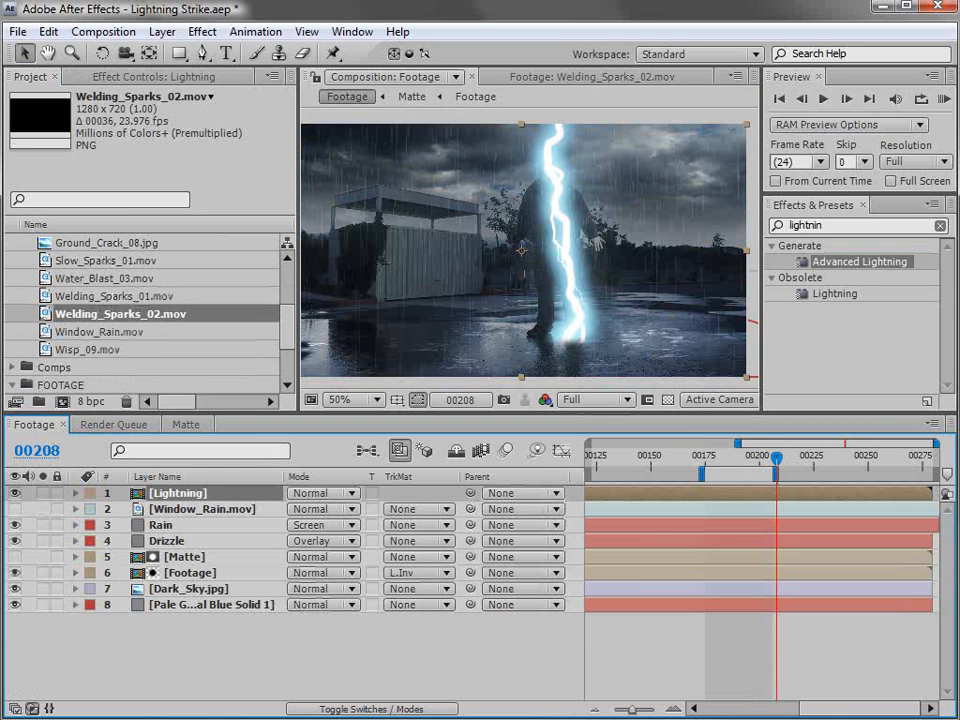
- Enable Collapse Transformations on the Lightning precomp layer and scrub to the flash at frame 00204
left_click(330, 709)
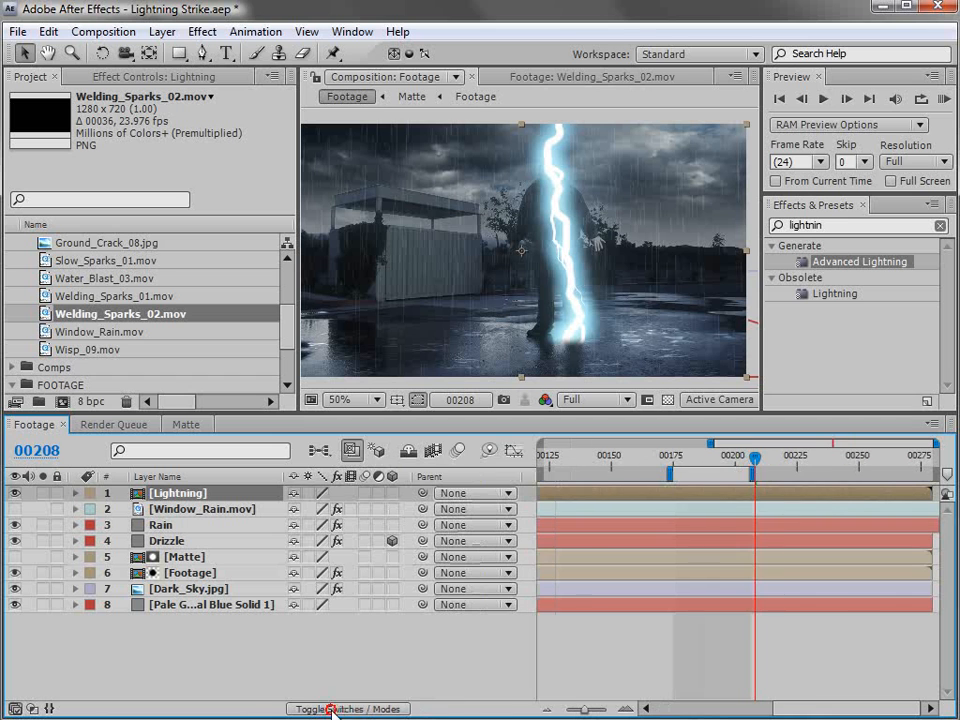
left_click(308, 494)
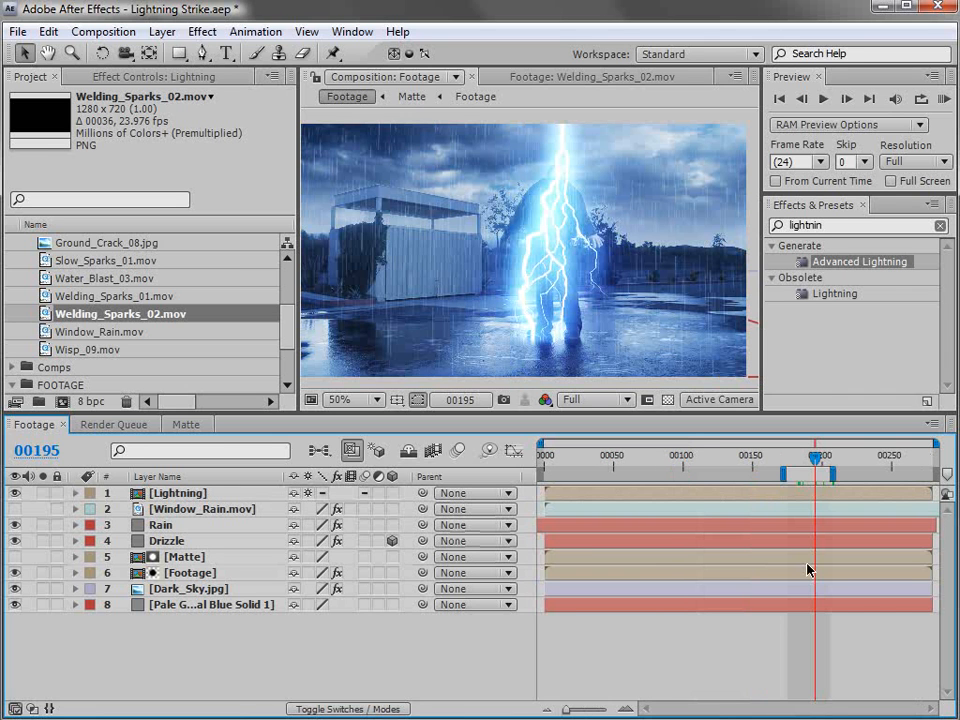
left_click_drag(816, 457, 828, 479)
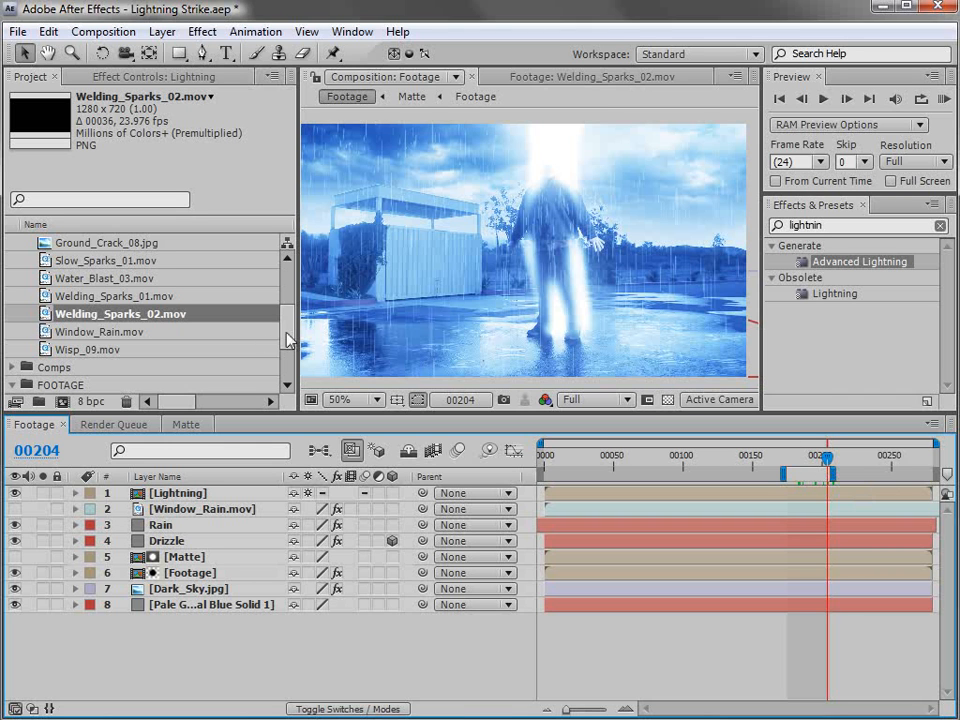
- Add Welding_Sparks_02.mov as the top layer, starting just before frame 00204, and set its blending mode to Add
left_click_drag(45, 316, 560, 325)
left_click_drag(557, 500, 830, 500)
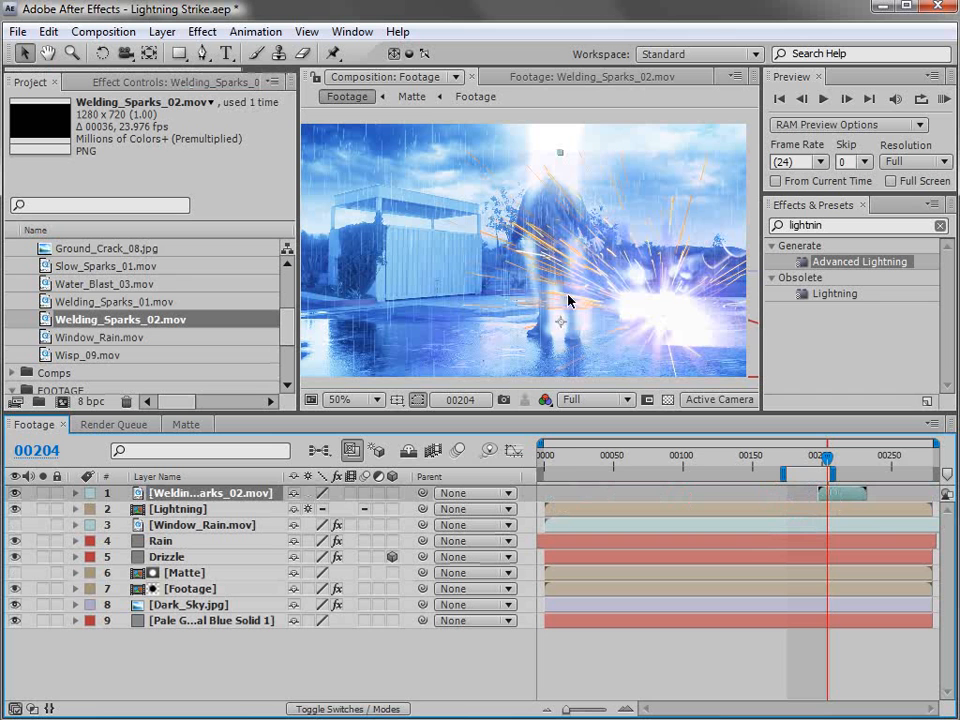
key("F4")
left_click(318, 493)
left_click(320, 697)
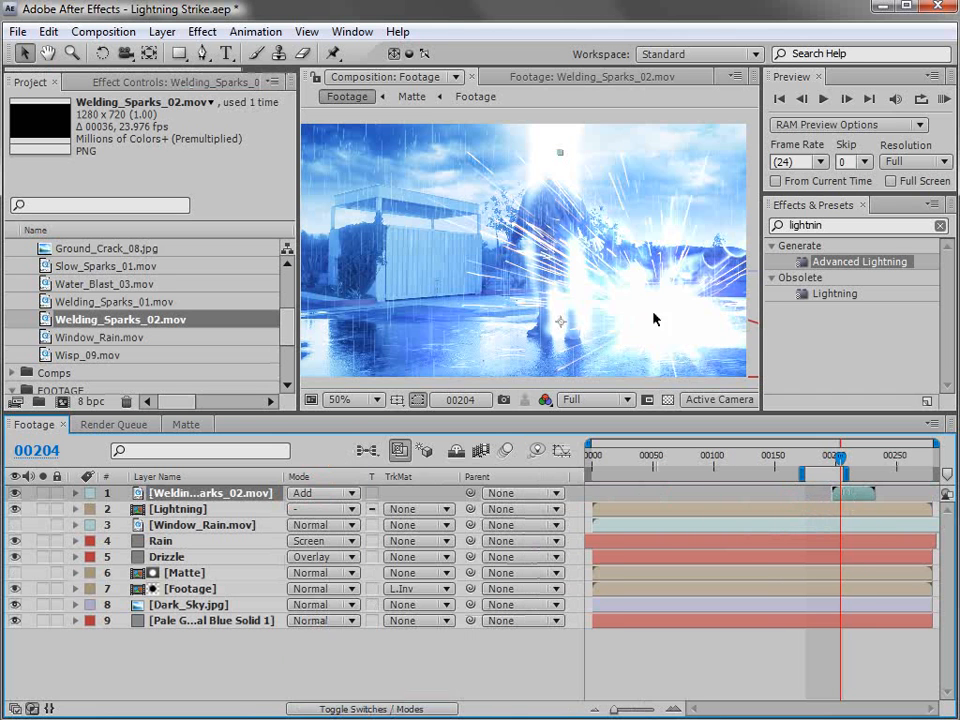
- Scale down the Welding_Sparks_02.mov layer and position its sparks on the ground at the man's feet
left_click_drag(655, 318, 573, 311)
key("comma")
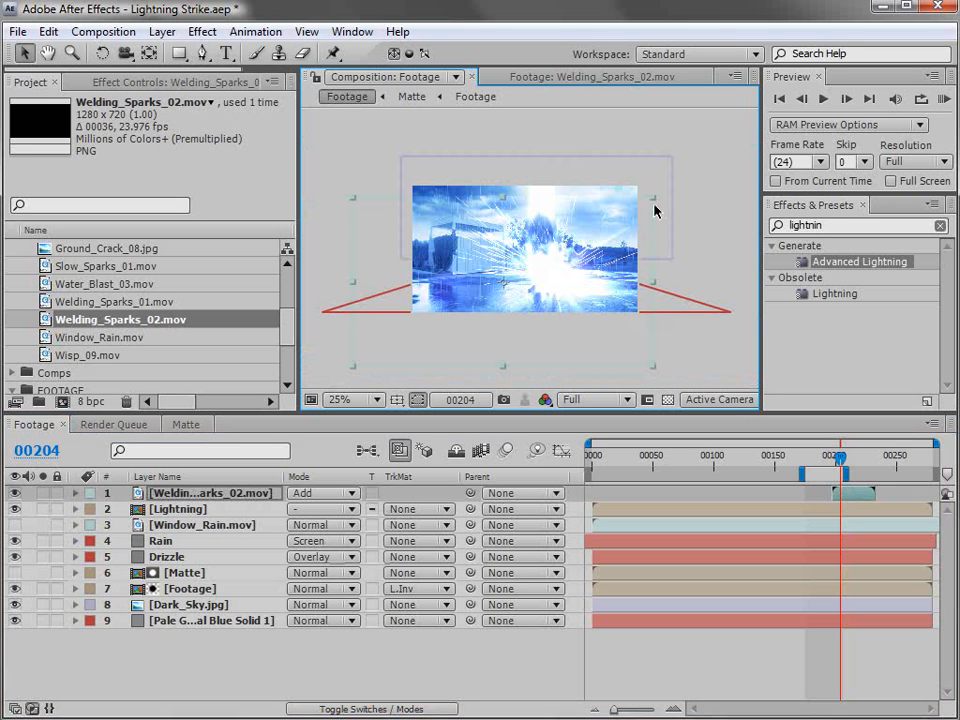
key("period")
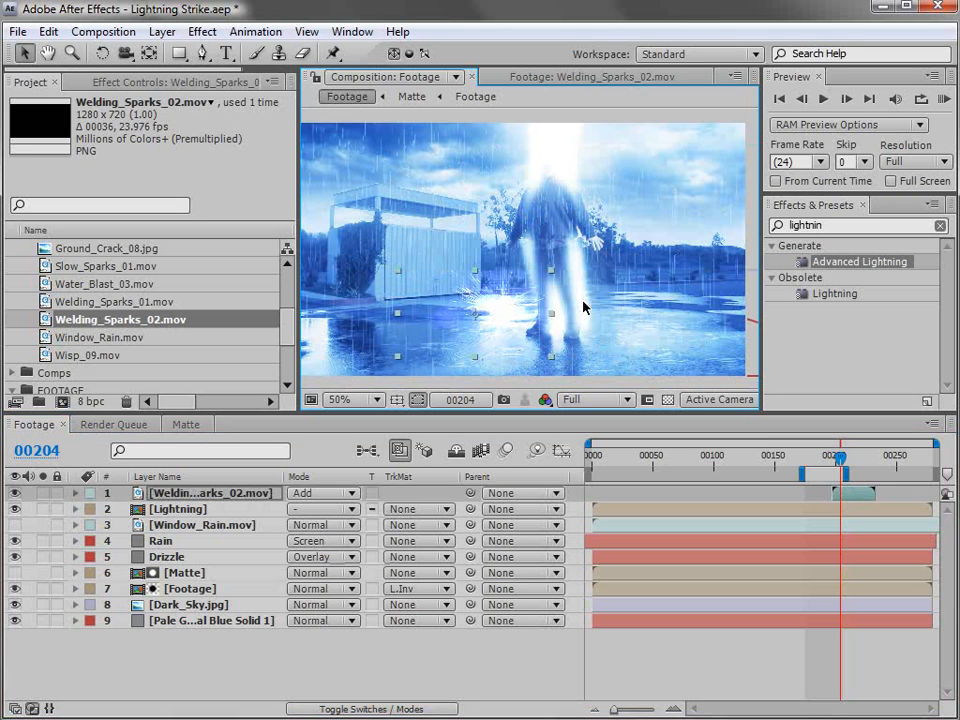
left_click_drag(541, 326, 576, 201)
key("period")
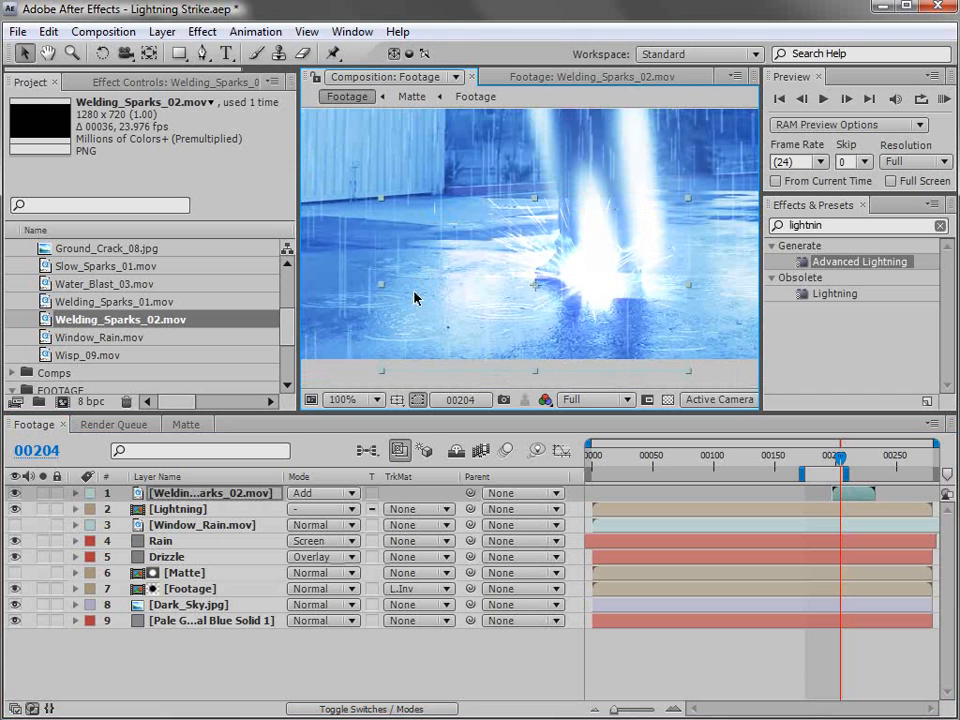
- Add an elliptical mask to Welding_Sparks_02.mov with a 149-pixel feather and -136-pixel expansion
left_click_drag(179, 53, 250, 96)
double_click(179, 53)
key("v")
left_click(106, 526)
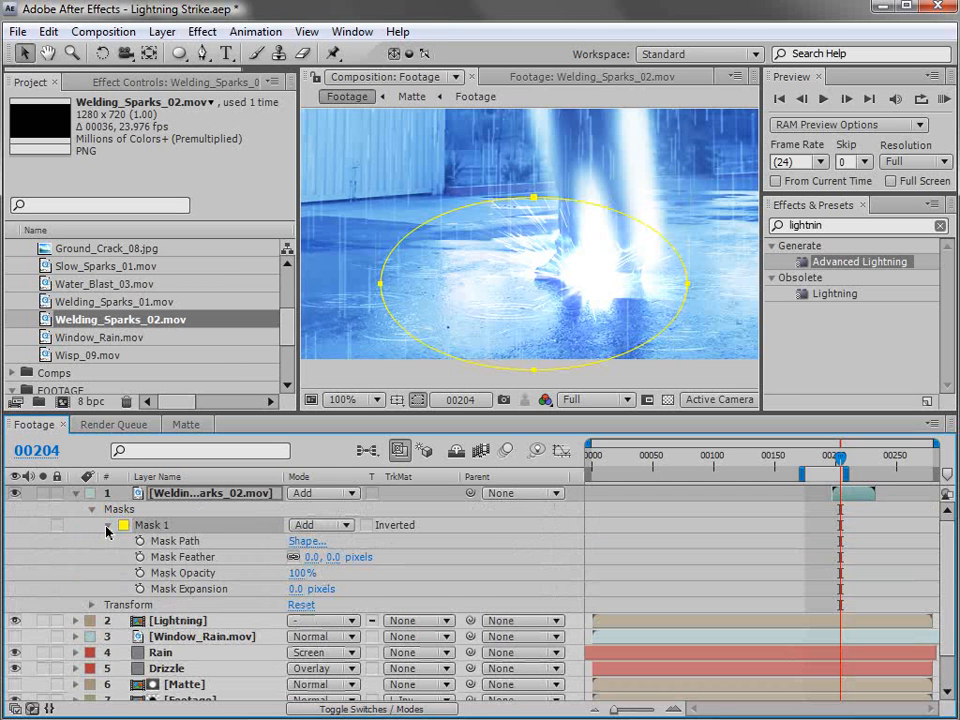
left_click_drag(333, 565, 419, 547)
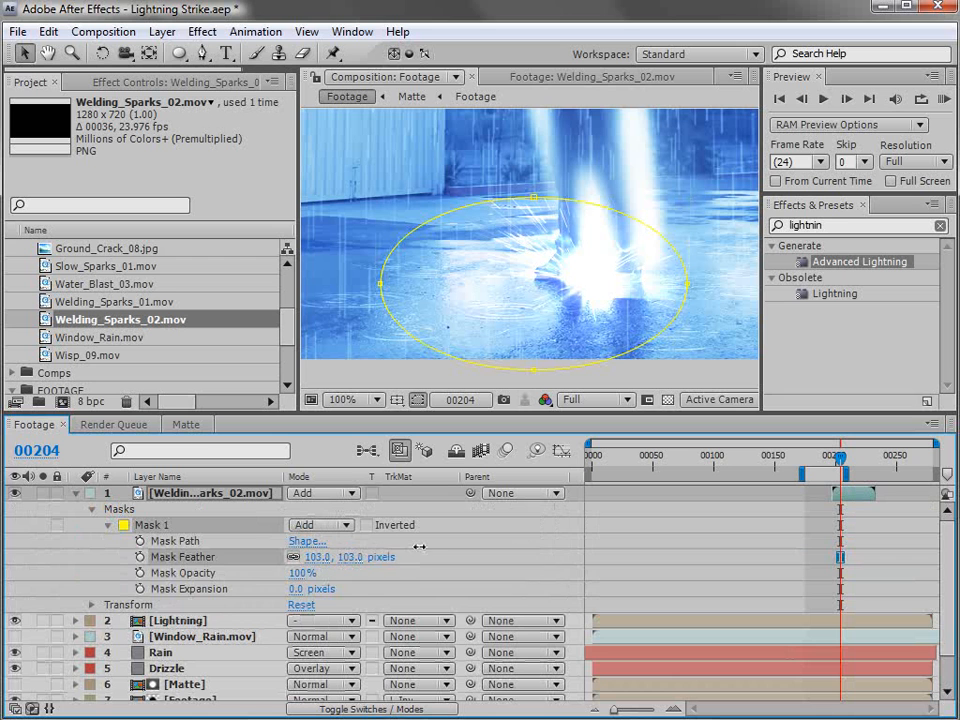
left_click_drag(298, 593, 152, 589)
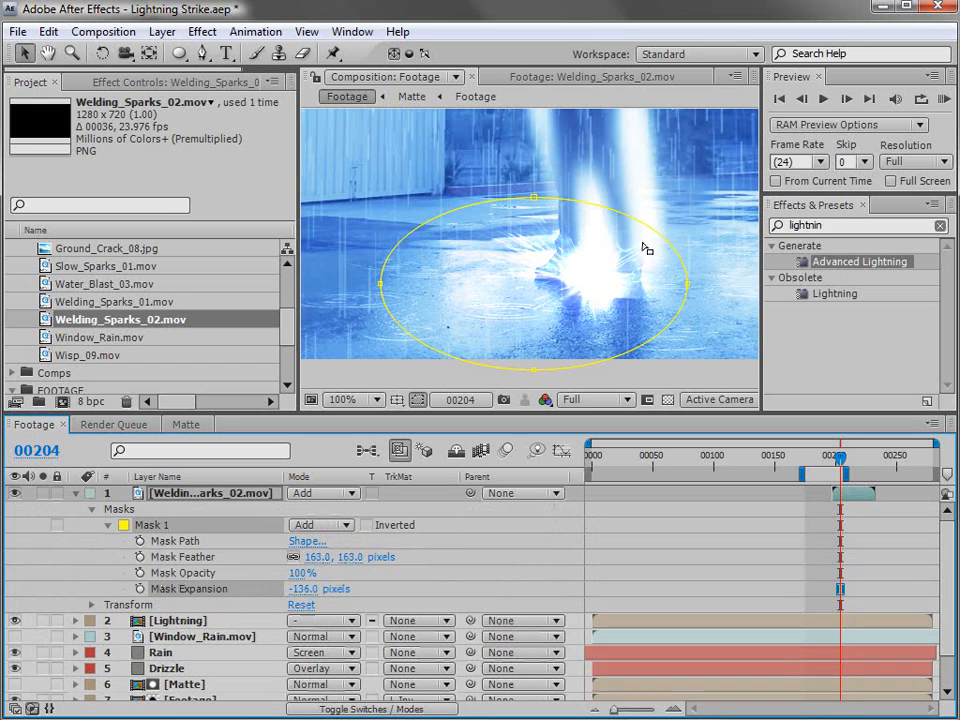
mouse_move(338, 562)
left_mouse_down()
mouse_move(438, 562)
mouse_move(266, 562)
mouse_move(324, 562)
left_mouse_up()
left_click(613, 292)
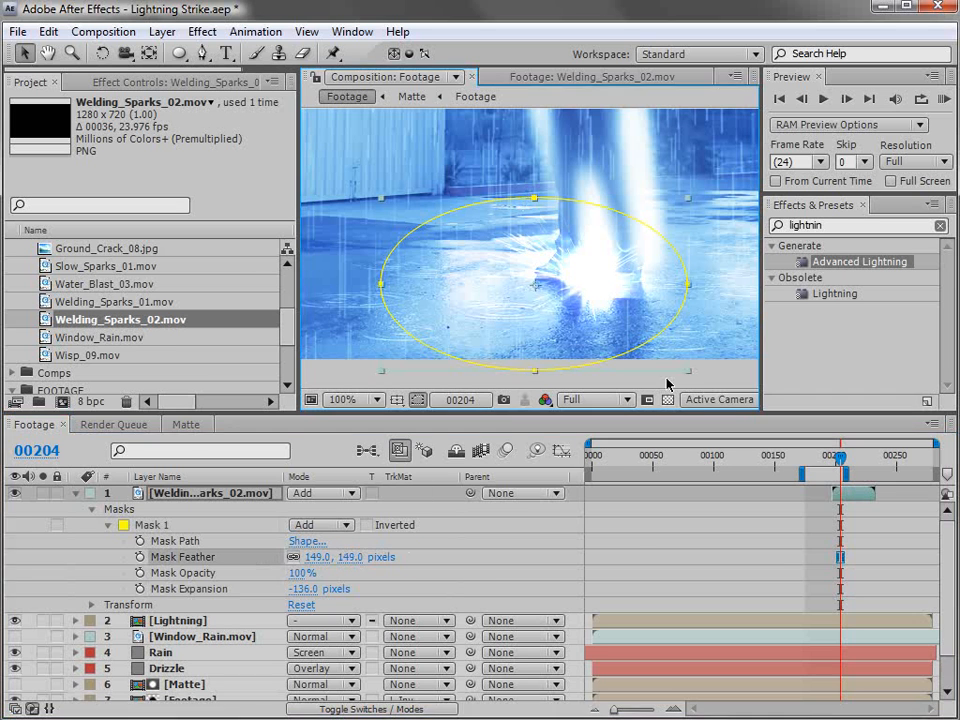
- Scrub to the bright flash at frame 00225 and place composition marker 2 there
left_click(780, 555)
key("=")
key("space")
left_click_drag(851, 545, 763, 545)
left_click_drag(756, 460, 807, 469)
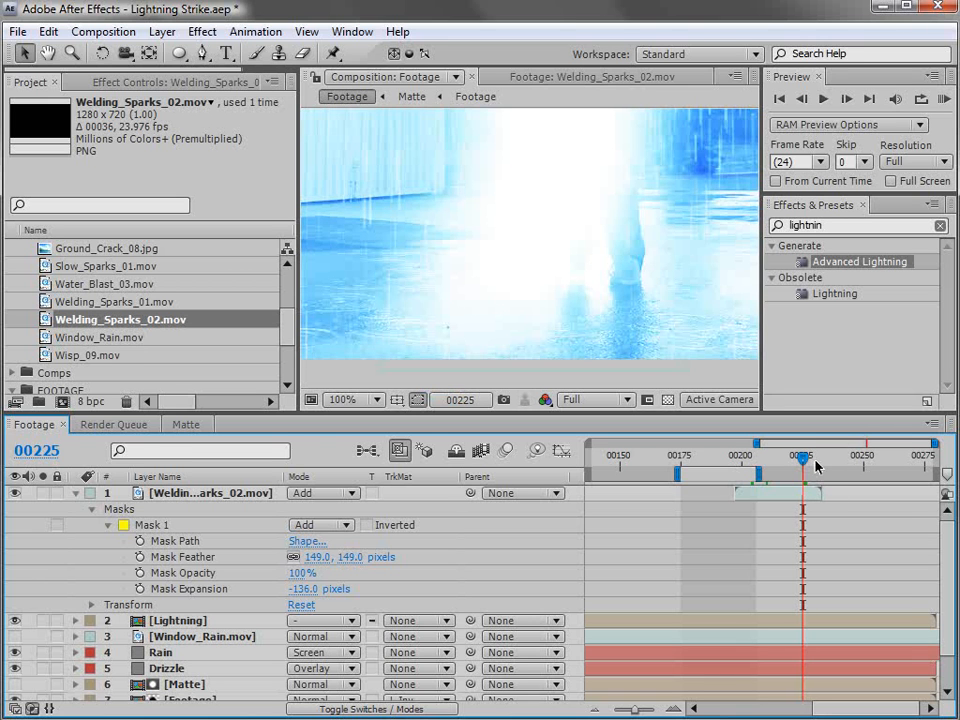
key("Page_Down")
key("Page_Up")
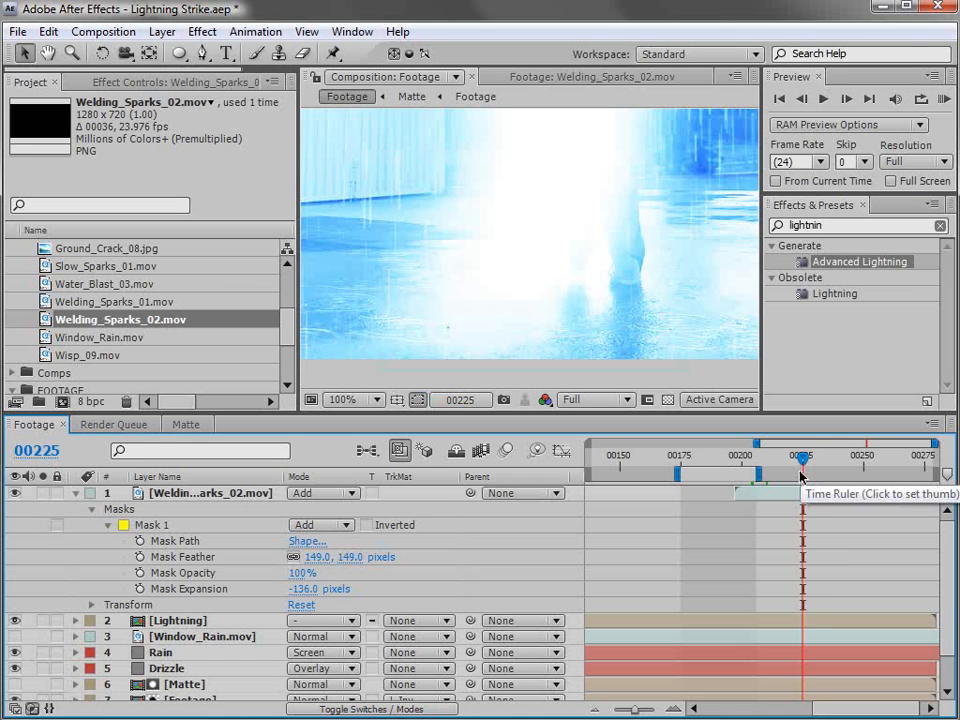
mouse_move(801, 477)
left_mouse_down()
mouse_move(786, 466)
mouse_move(810, 493)
left_mouse_up()
key("minus")
- Scrub back to the first flash at frame 00186 and place composition marker 1 there
key("space")
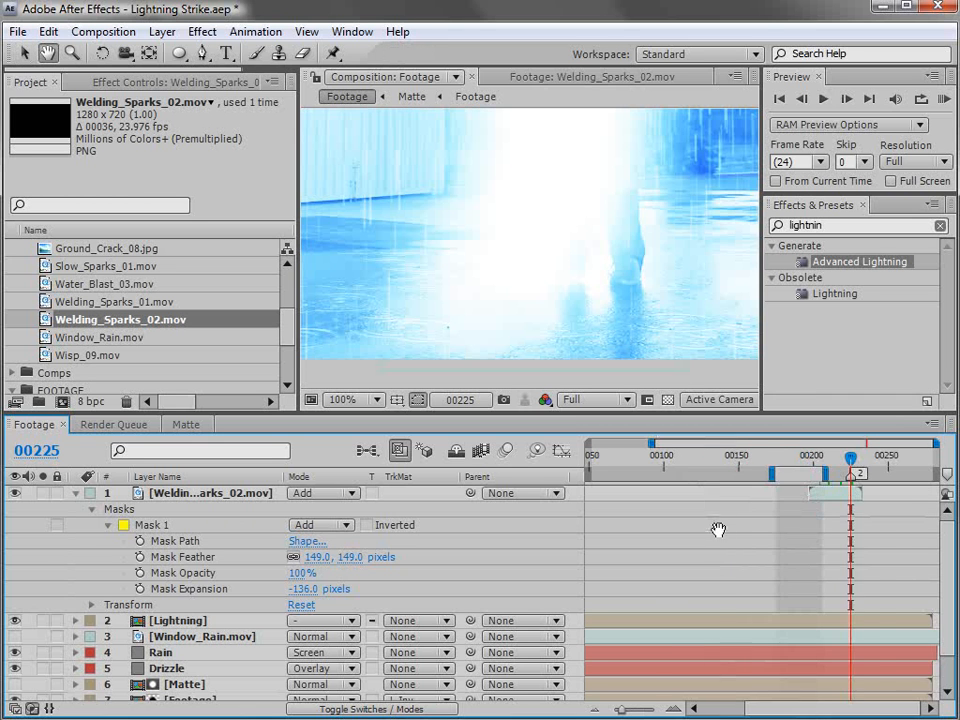
left_click_drag(718, 529, 807, 534)
left_click_drag(806, 457, 870, 460)
scroll(676, 335, "down", 2)
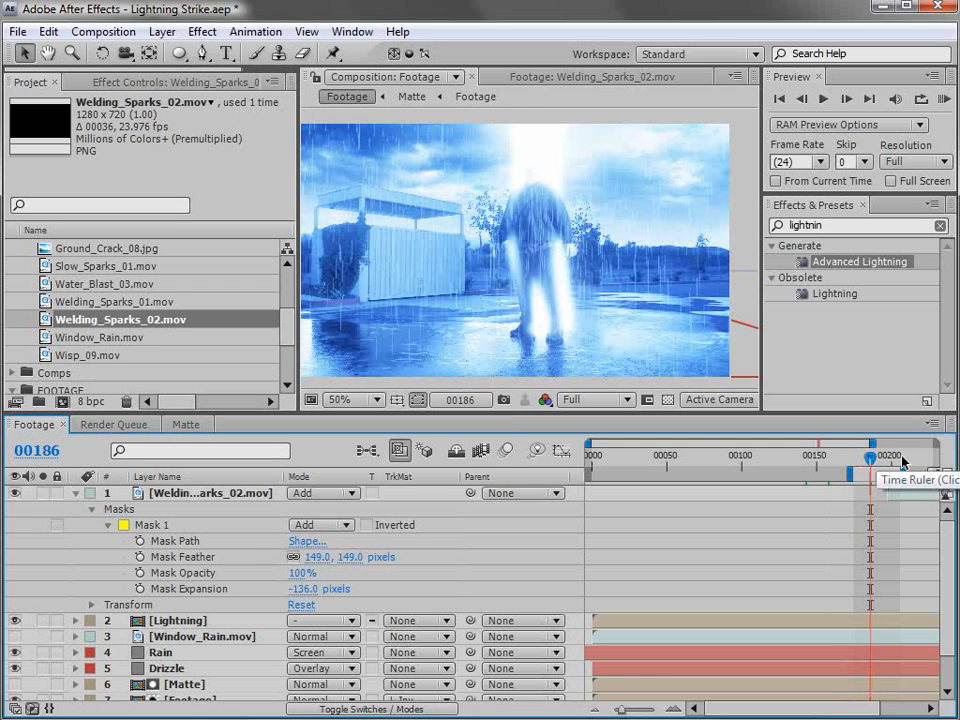
key("=")
- Move the Welding_Sparks_02.mov layer earlier so it starts just before marker 1 at frame 00186
left_click_drag(872, 545, 685, 538)
mouse_move(685, 455)
left_mouse_down()
mouse_move(671, 458)
mouse_move(759, 474)
mouse_move(675, 499)
left_mouse_up()
left_click(692, 494)
left_click(664, 458)
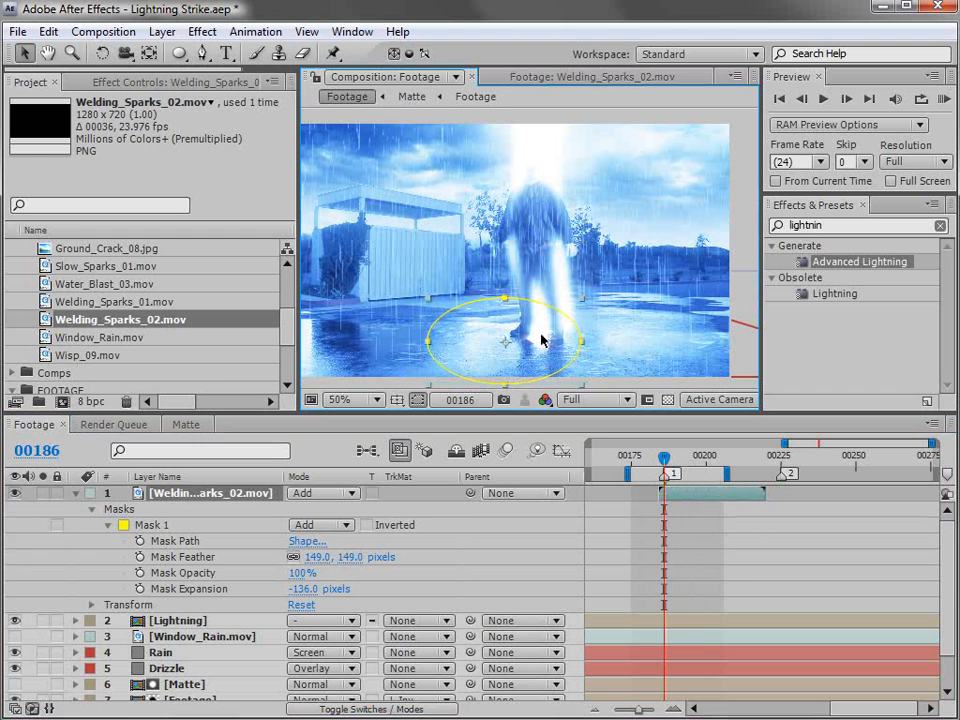
- Enlarge the Welding_Sparks_02.mov layer slightly around the man's feet and scrub to frame 00198 to check it
left_click_drag(664, 457, 704, 457)
left_click_drag(583, 300, 598, 287)
left_click(675, 462)
left_click_drag(675, 462, 699, 460)
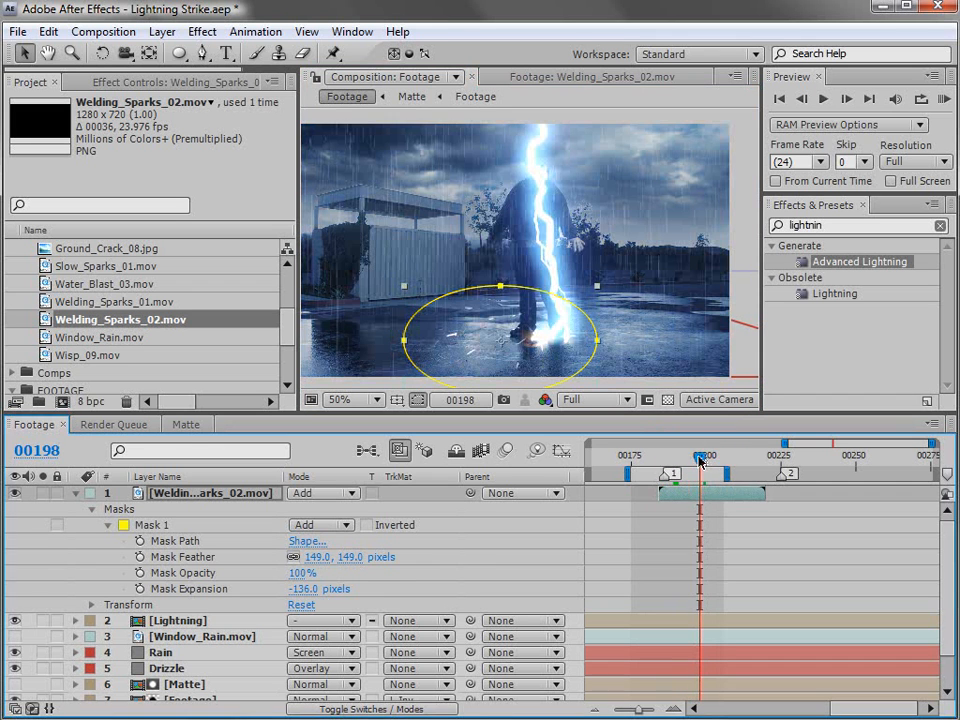
- Apply a Tint effect to Welding_Sparks_02.mov and lower its Amount to Tint below 100%
left_click(202, 31)
mouse_move(256, 205)
left_click(560, 288)
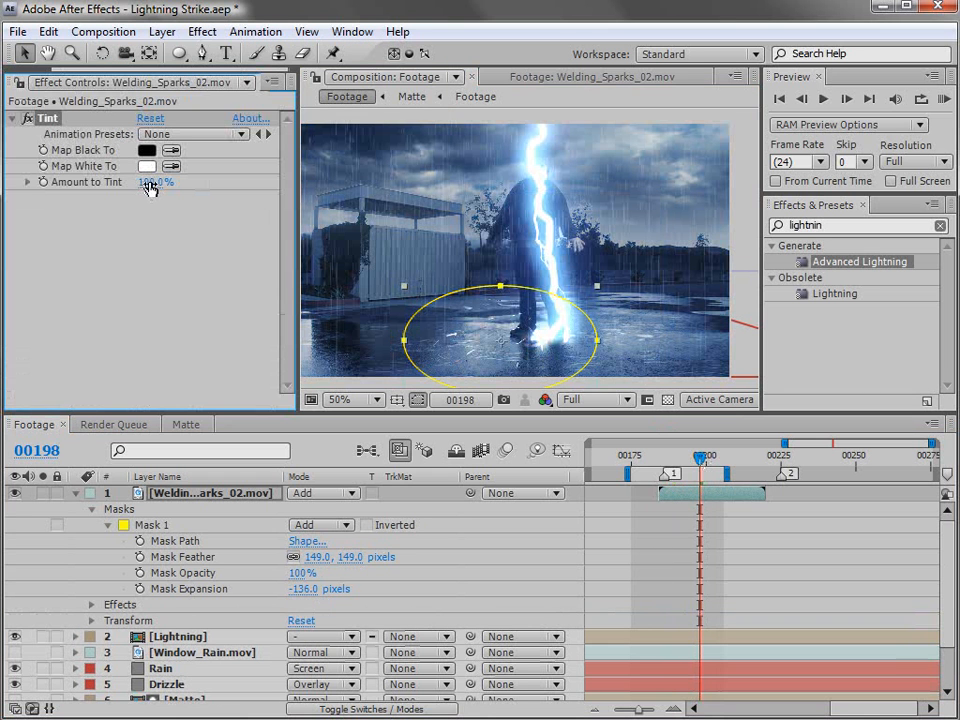
left_click_drag(149, 184, 90, 182)
- Add Slow_Sparks_01.mov as the top layer, position it over the man's feet and set its blending mode to Screen
left_click(246, 82)
key("Escape")
left_click(10, 82)
left_click_drag(53, 272, 687, 494)
scroll(538, 270, "down", 2)
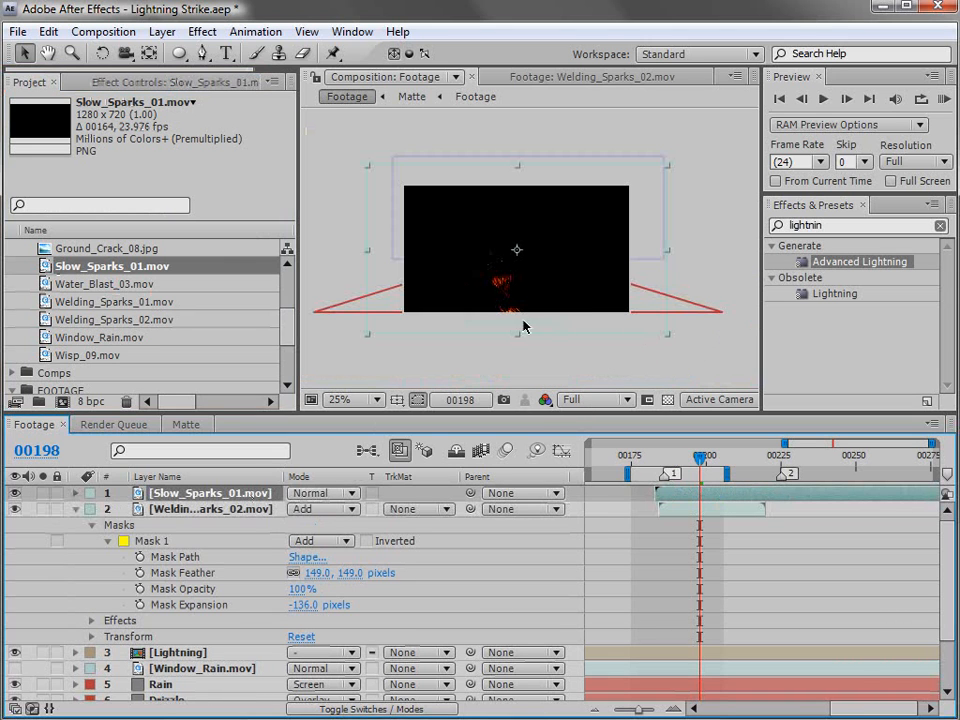
scroll(535, 290, "up", 2)
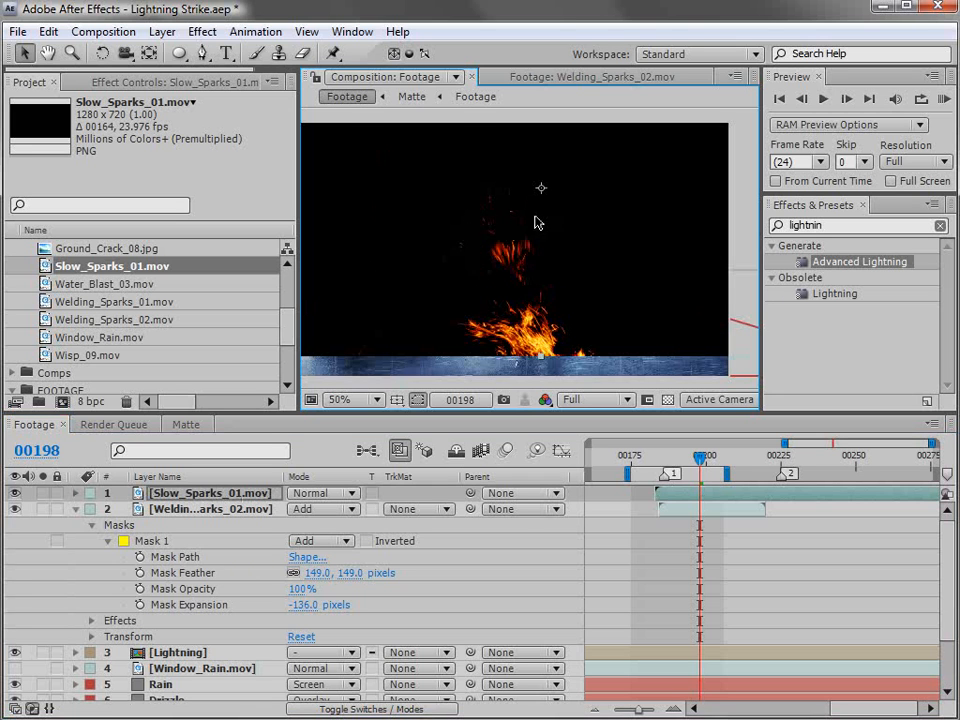
left_click(334, 494)
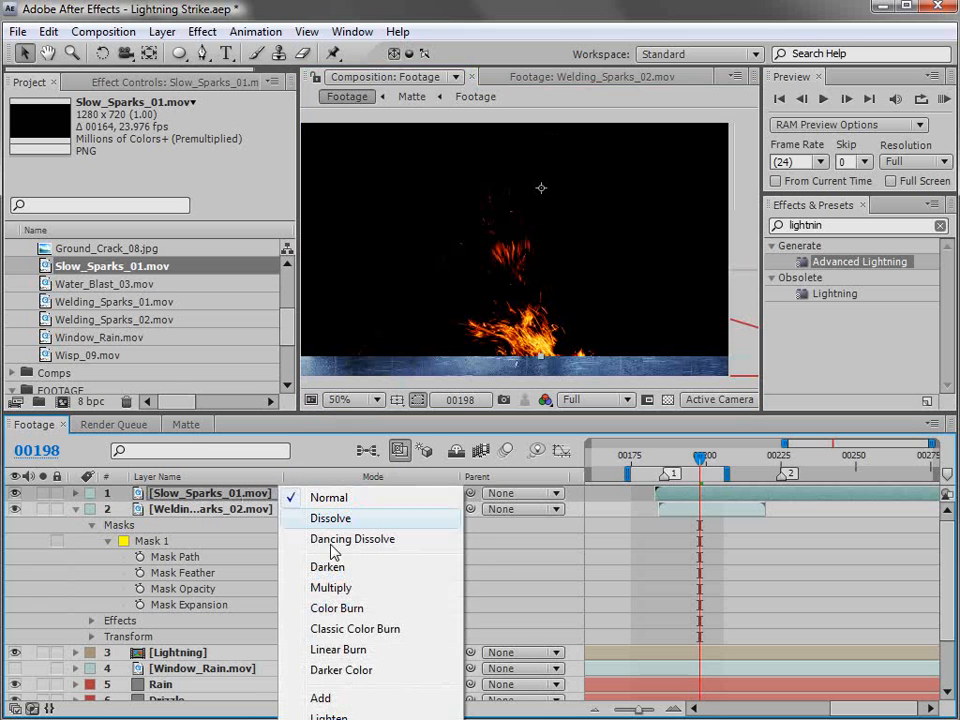
left_click(330, 717)
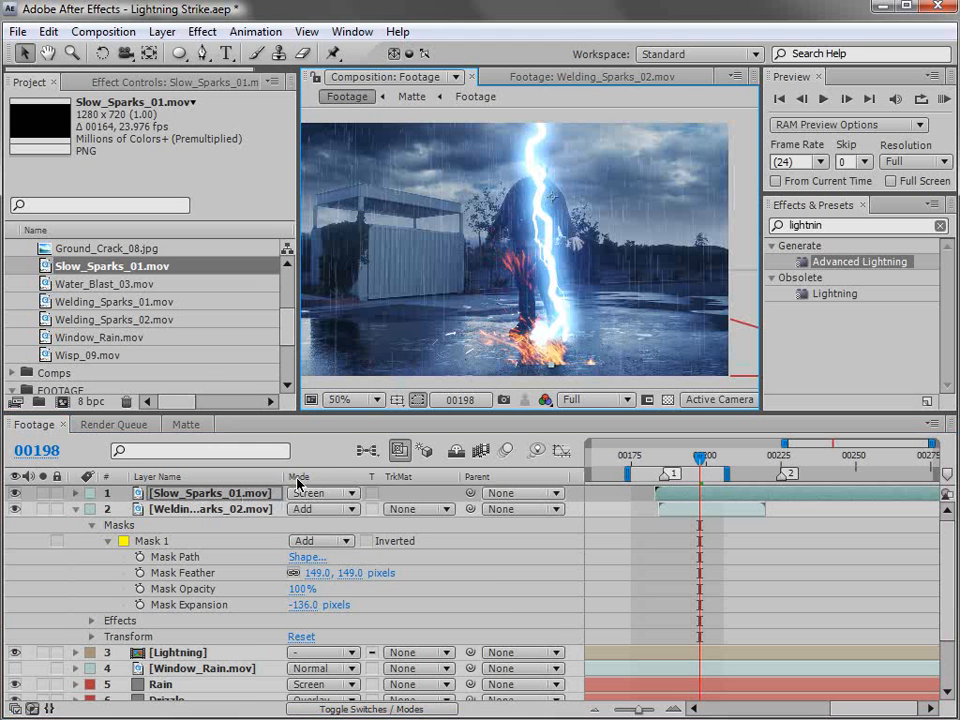
- Scale Slow_Sparks_01.mov to 74% and slide its layer earlier to start just before frame 00175
key("s")
left_click_drag(352, 513, 326, 513)
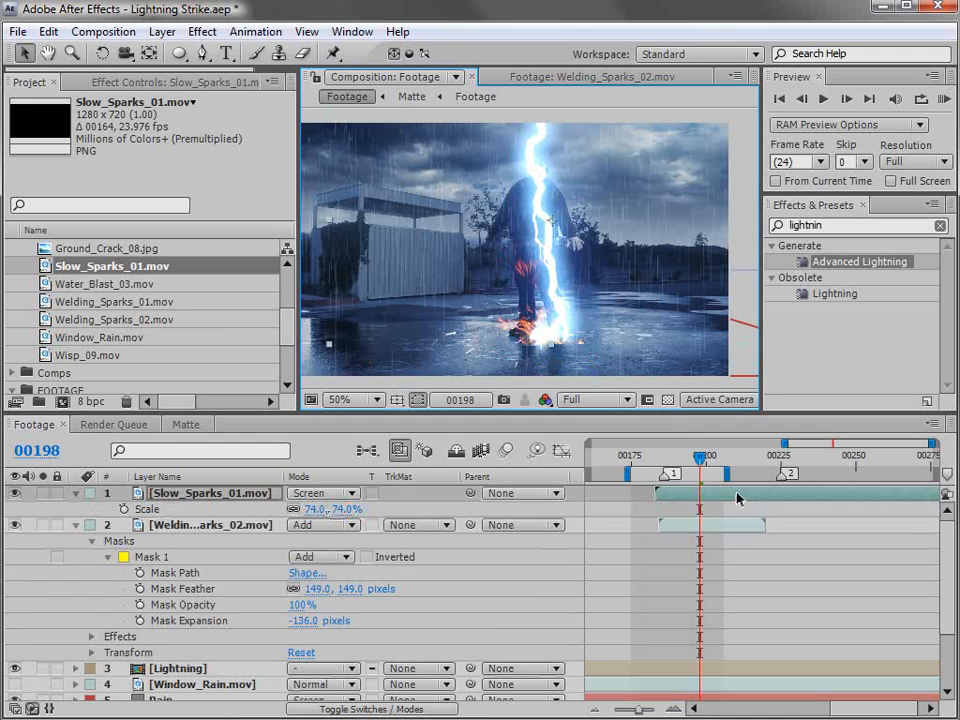
left_click_drag(737, 498, 710, 498)
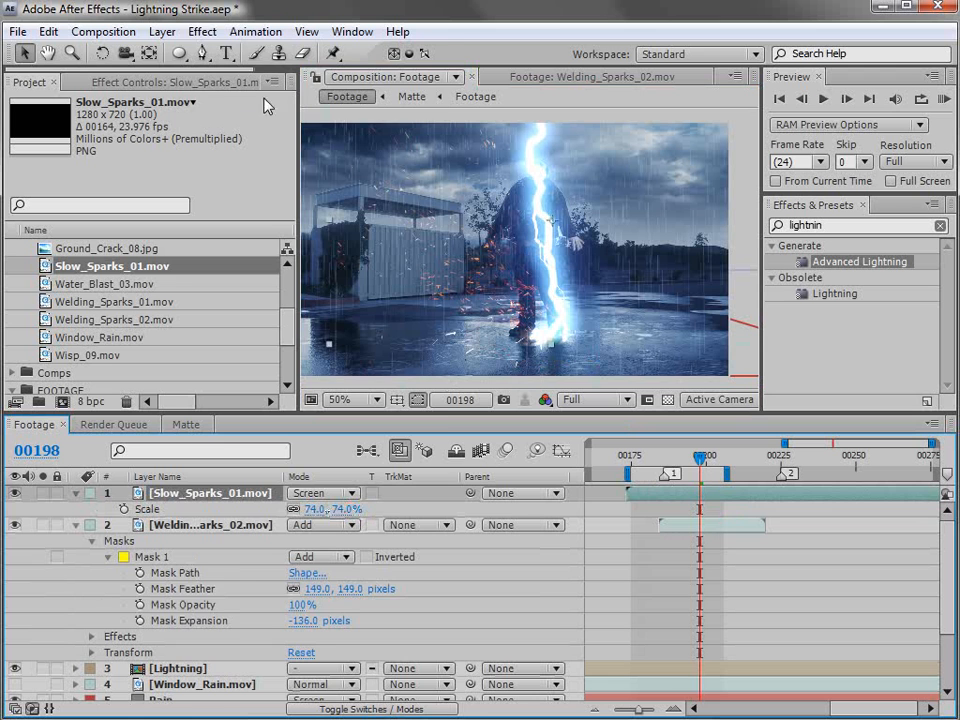
- Apply a Tint effect of 34% to Slow_Sparks_01.mov and scale the layer down to about 61.8%
left_click(202, 31)
mouse_move(349, 206)
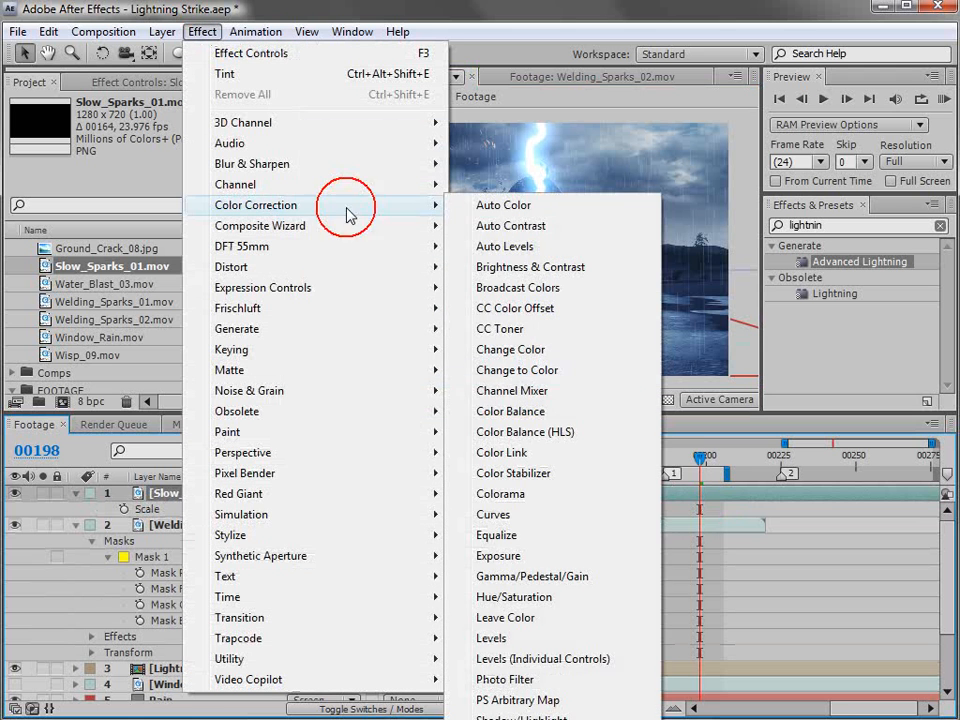
left_click(505, 719)
left_click_drag(152, 181, 102, 189)
key("comma")
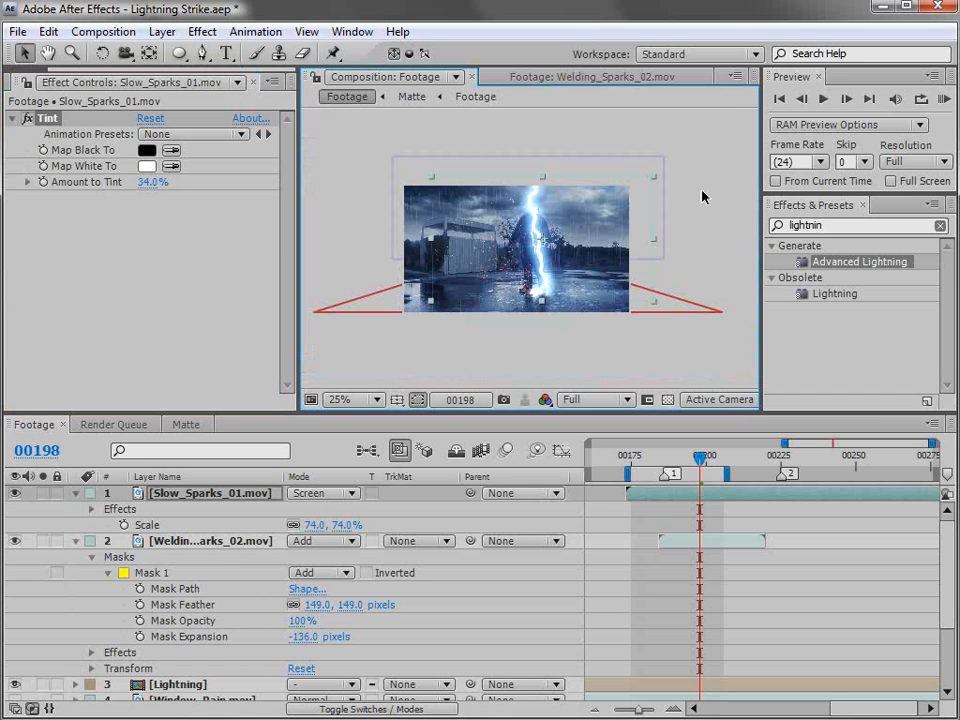
left_click_drag(652, 178, 643, 196)
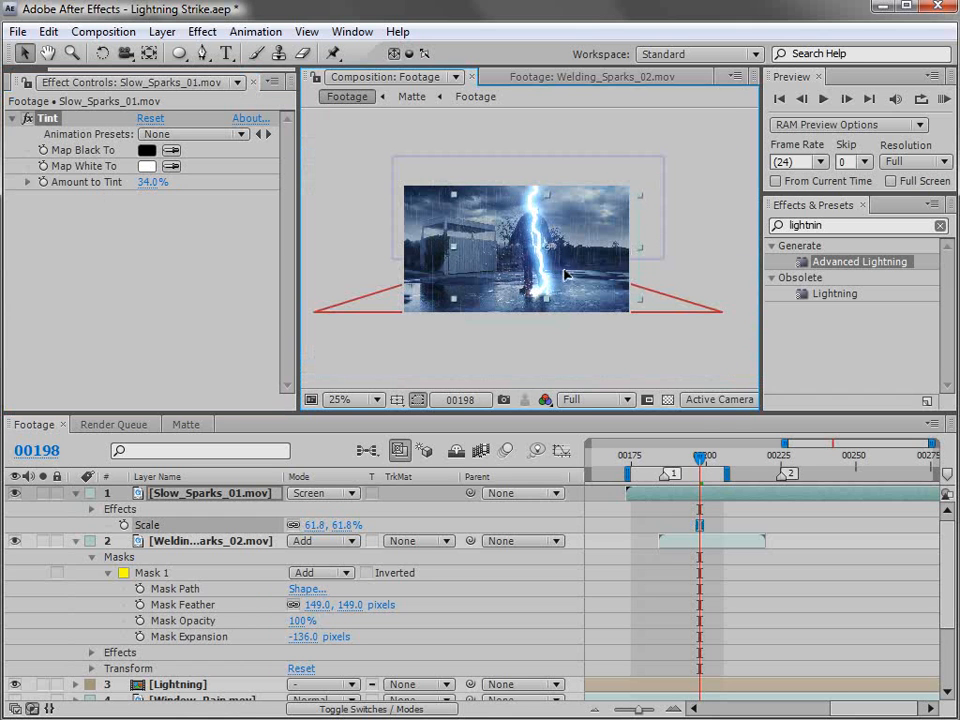
- Slide Slow_Sparks_01.mov earlier in time and trim the layer's start to about frame 00186, at the first lightning strike
left_click(661, 457)
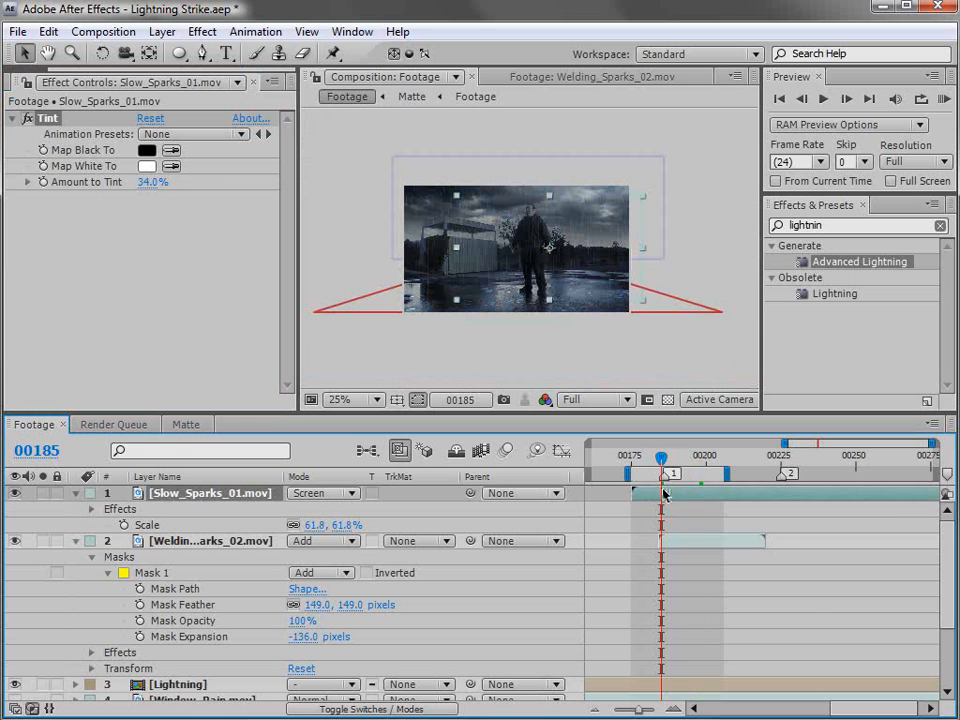
left_click_drag(632, 493, 640, 493)
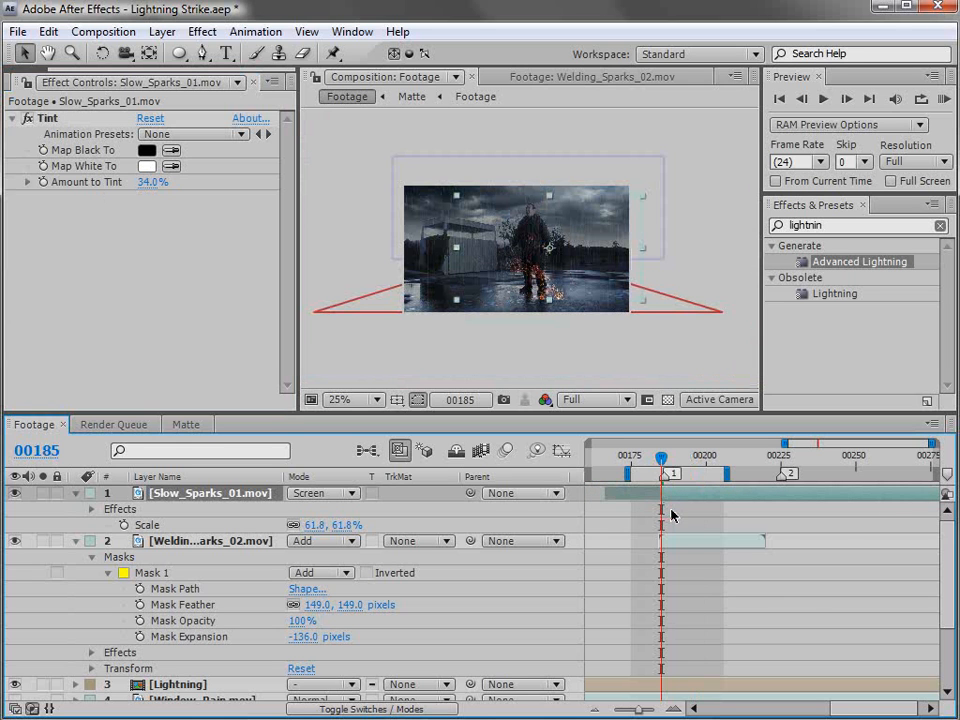
key("equal")
key("Page_Down")
key("period")
left_click_drag(678, 489, 804, 474)
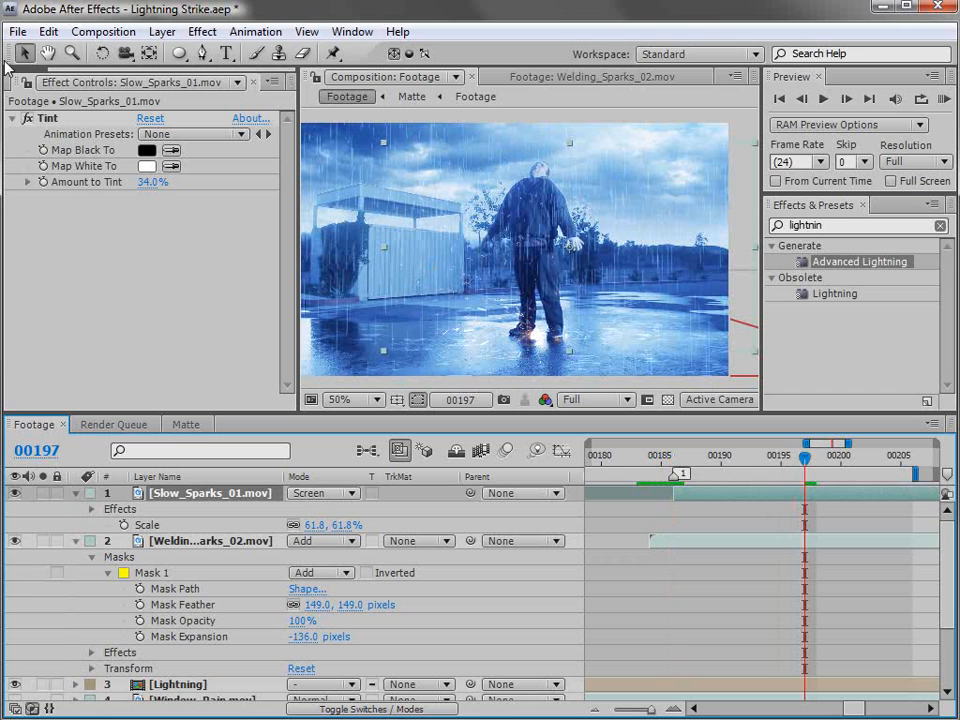
- Add FireCracker_08.mov from the project footage as the top layer near frame 00197 and scale it down
left_click(26, 82)
left_click(105, 283)
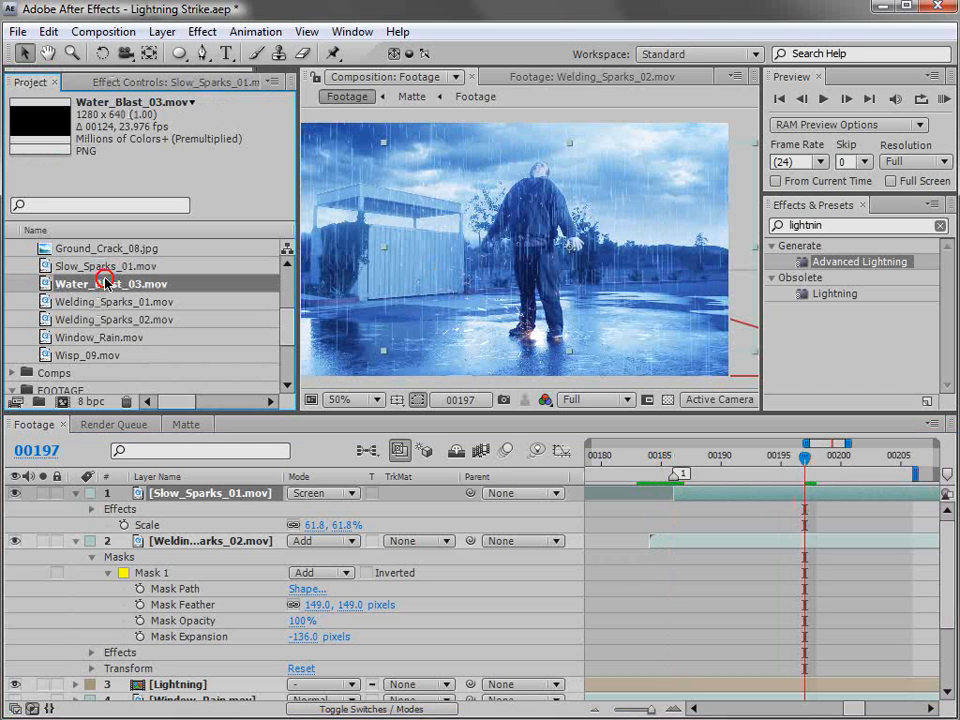
left_click(661, 510)
key("minus")
key("minus")
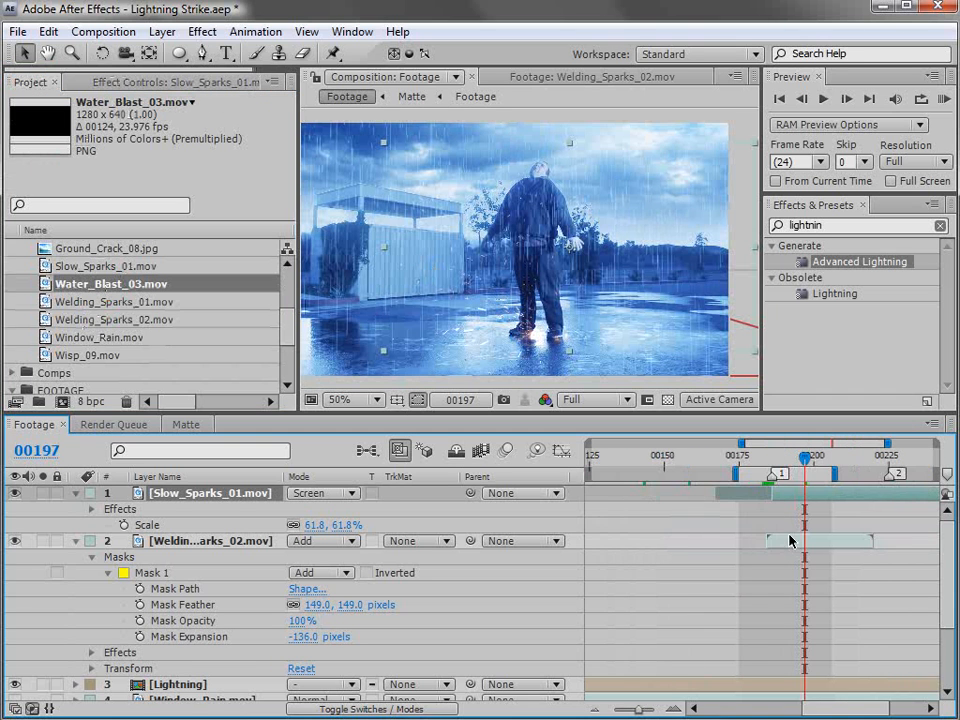
left_click_drag(814, 562, 696, 566)
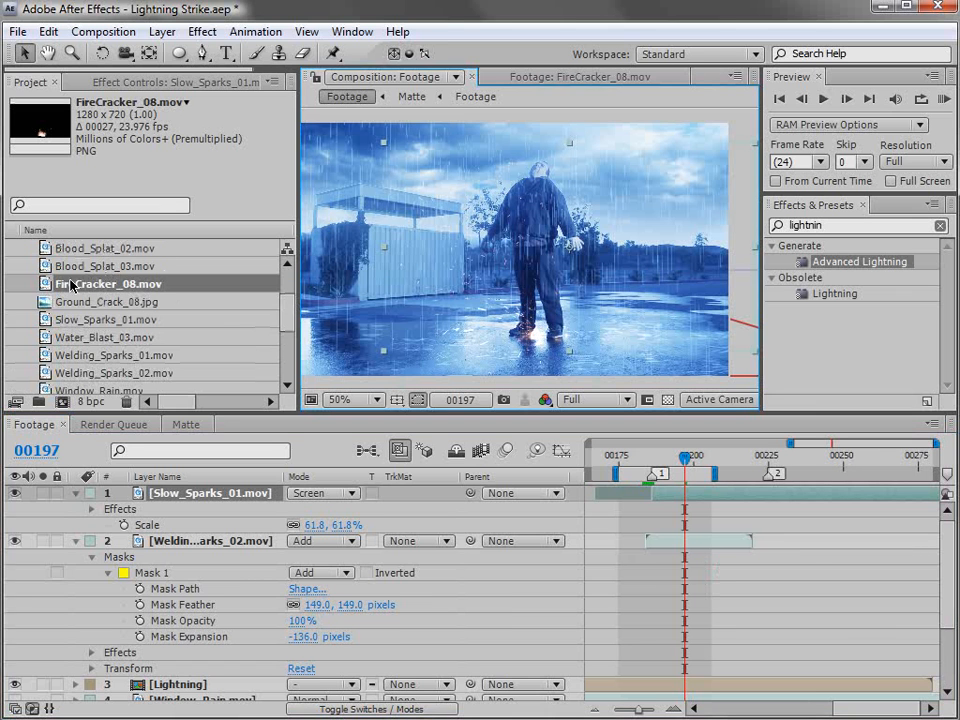
left_click_drag(45, 285, 686, 497)
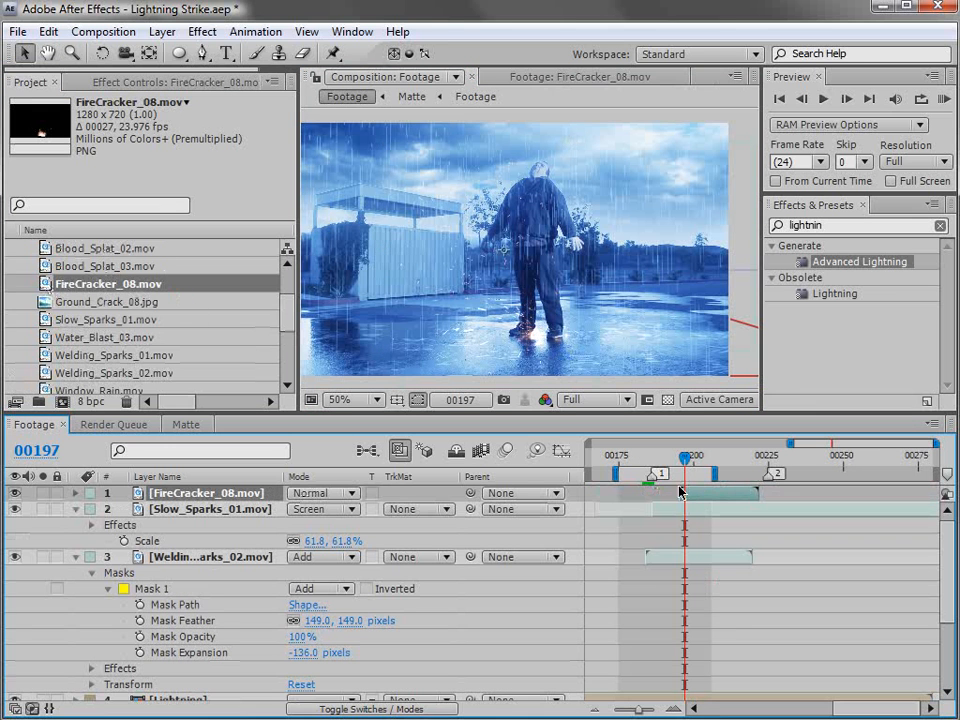
key("comma")
key("comma")
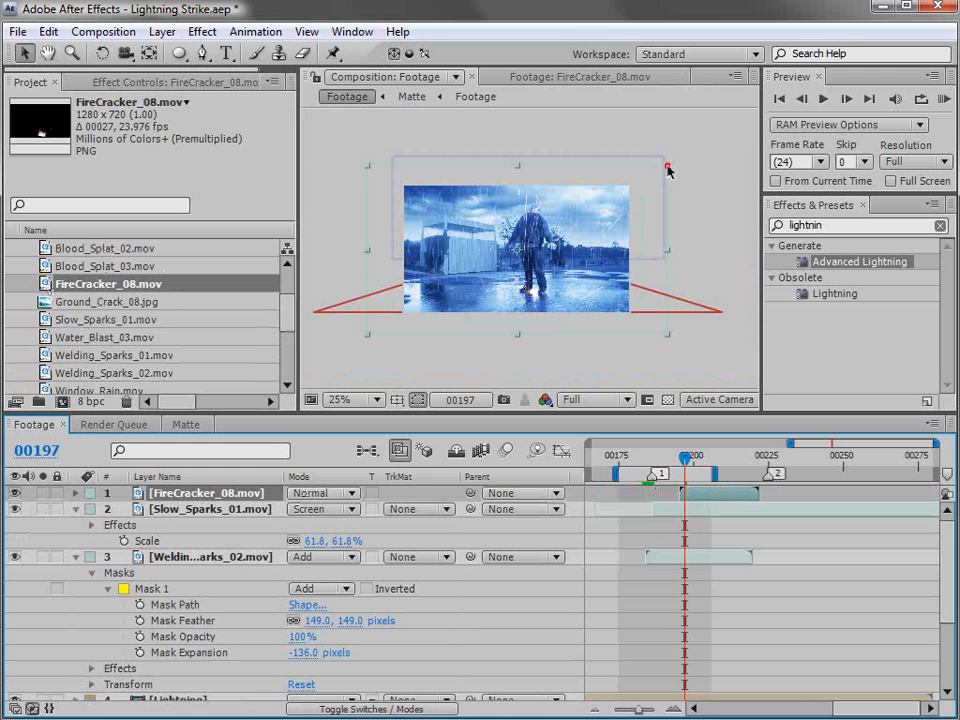
key("period")
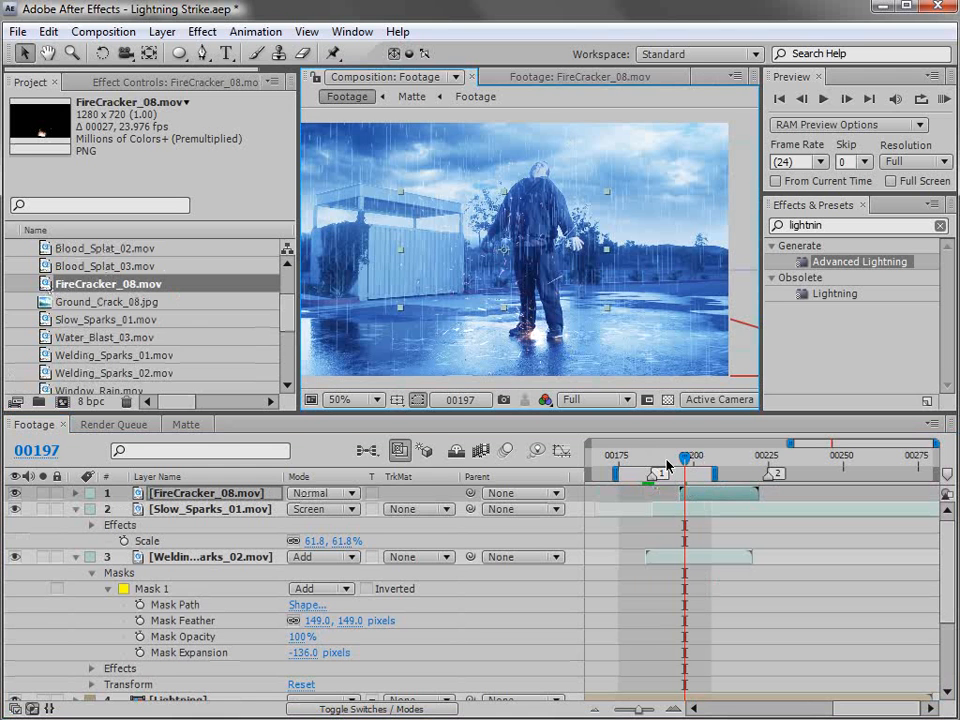
- Shift FireCracker_08.mov to start at frame 00191 over the man's feet and set its blending mode to Add
left_click(666, 464)
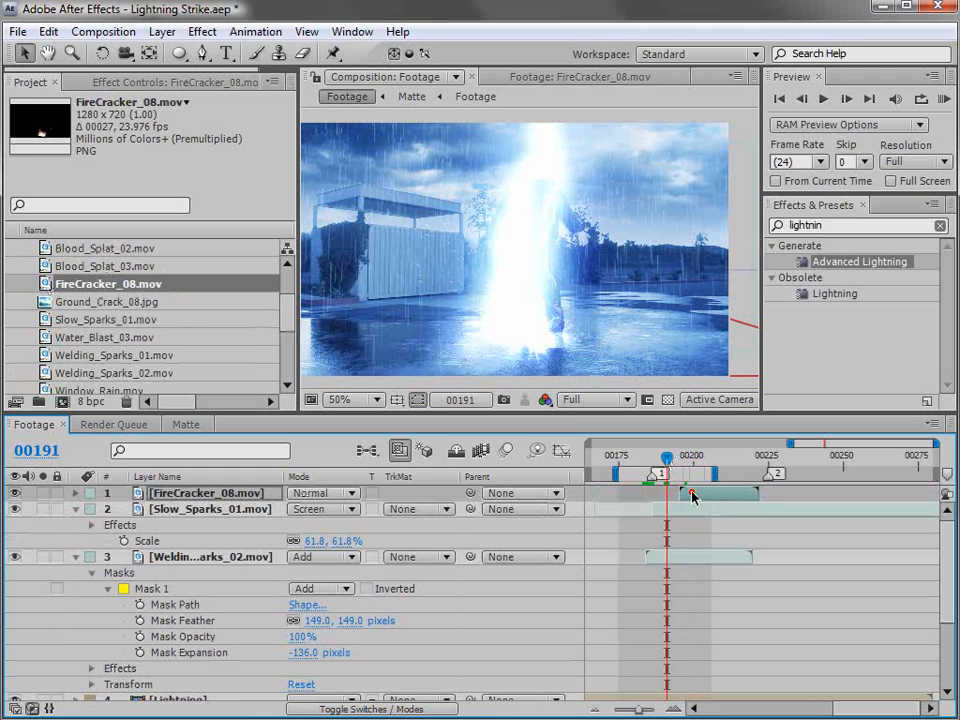
left_click_drag(692, 495, 676, 495)
left_click_drag(530, 281, 553, 306)
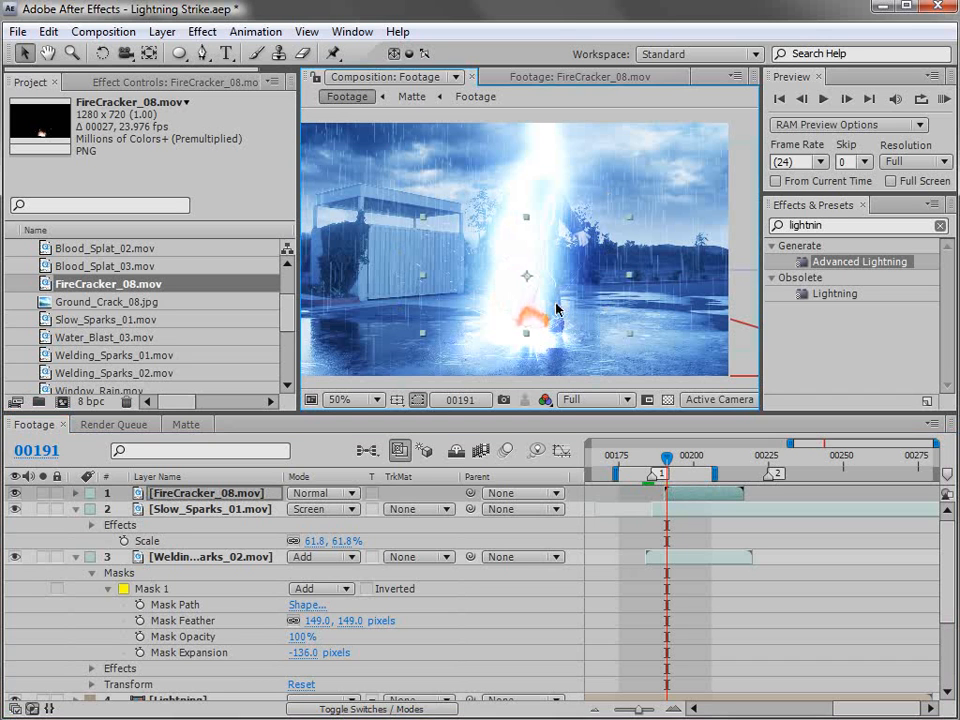
left_click(320, 494)
left_click(322, 696)
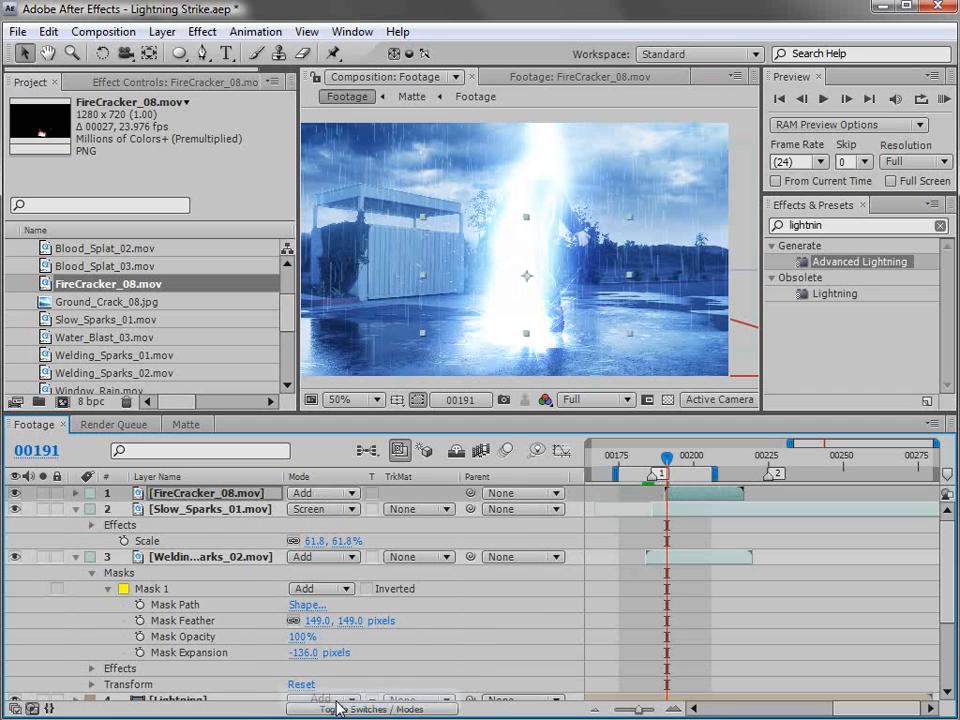
- Rotate FireCracker_08.mov clockwise with its burst at the man's feet and duplicate the layer
left_click_drag(632, 219, 642, 212)
mouse_move(595, 333)
left_mouse_down()
mouse_move(599, 342)
mouse_move(561, 328)
mouse_move(583, 317)
mouse_move(568, 326)
mouse_move(589, 326)
left_mouse_up()
key("w")
key("v")
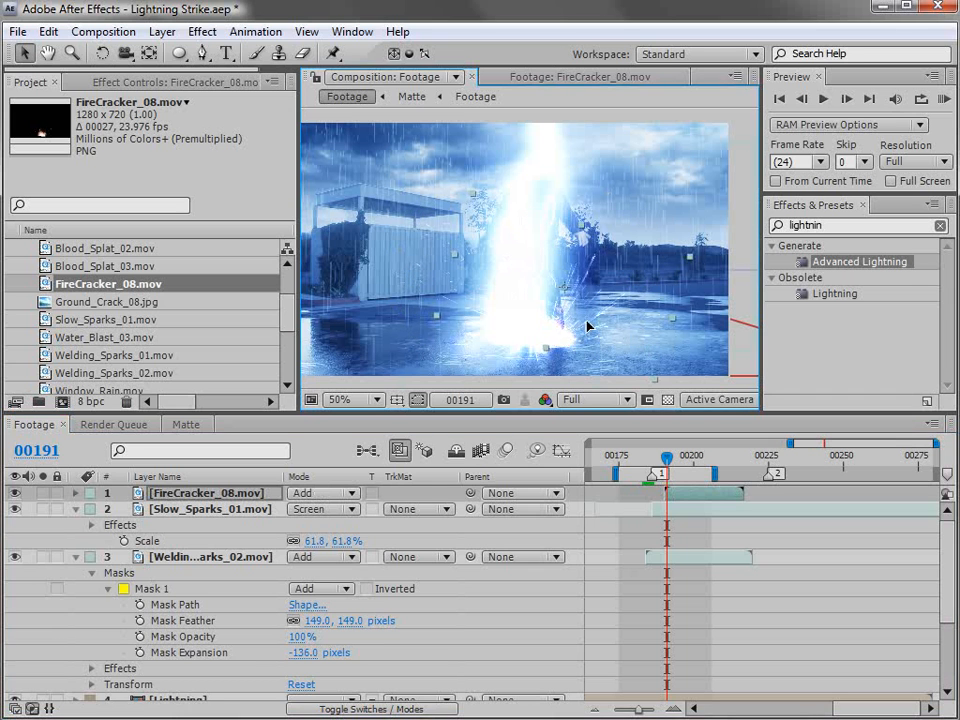
left_click(672, 466)
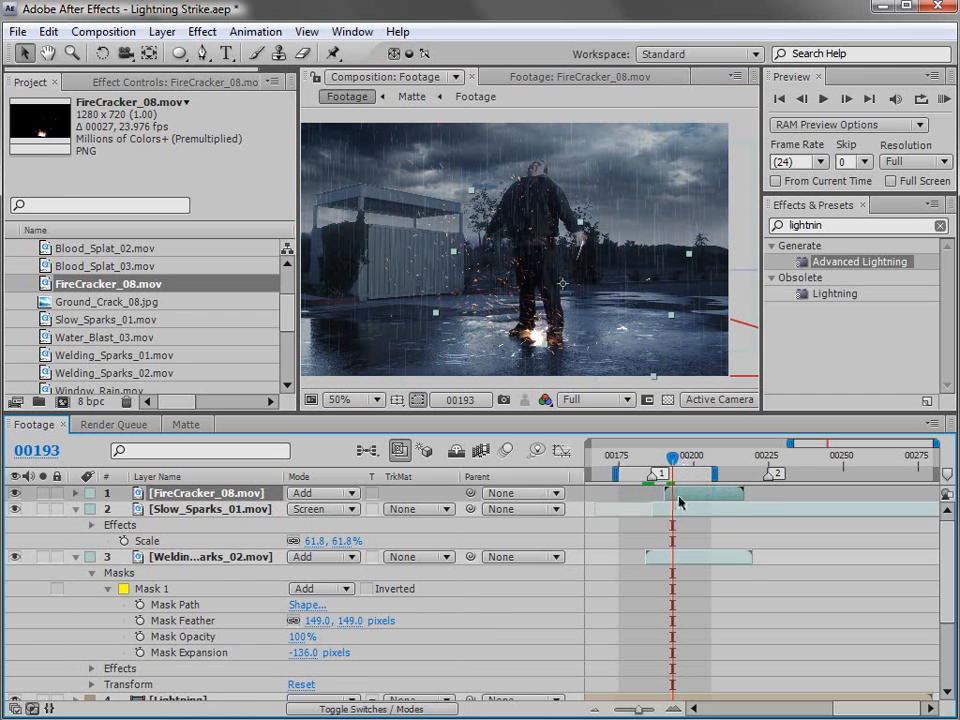
key("ctrl+d")
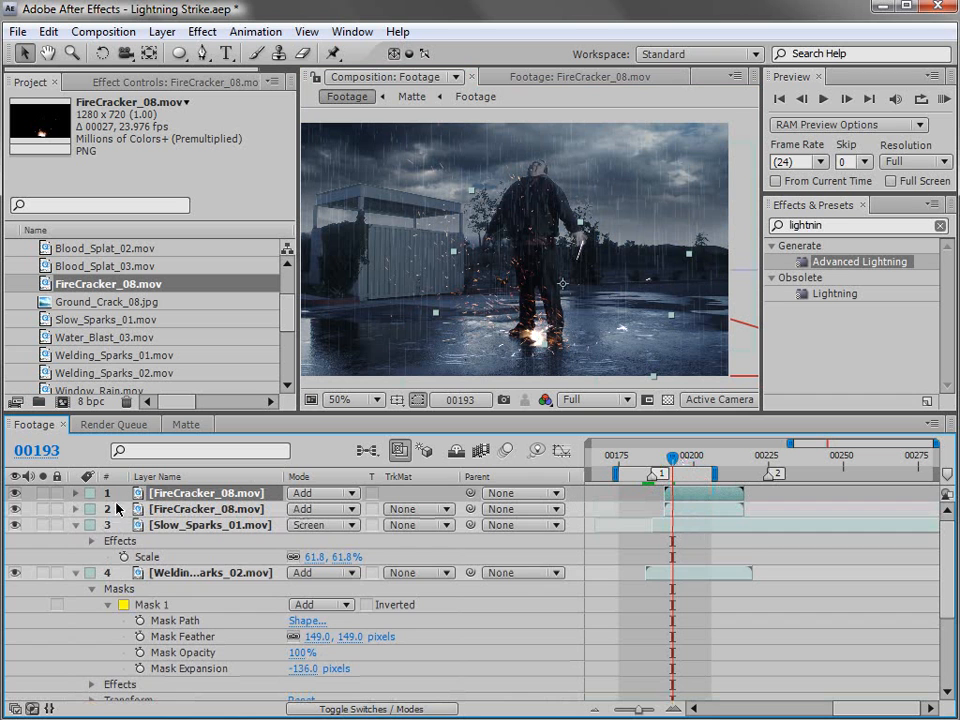
- Collapse the open layer properties and give both FireCracker_08.mov layers a green label
left_click(74, 526)
left_click(75, 542)
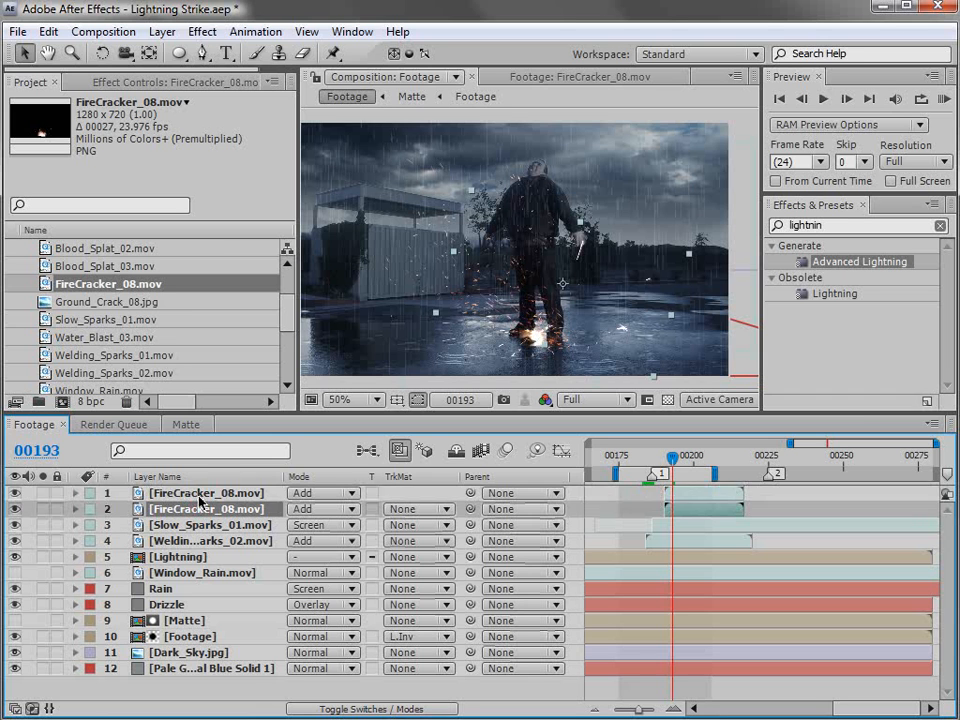
left_click(90, 493)
left_click(128, 719)
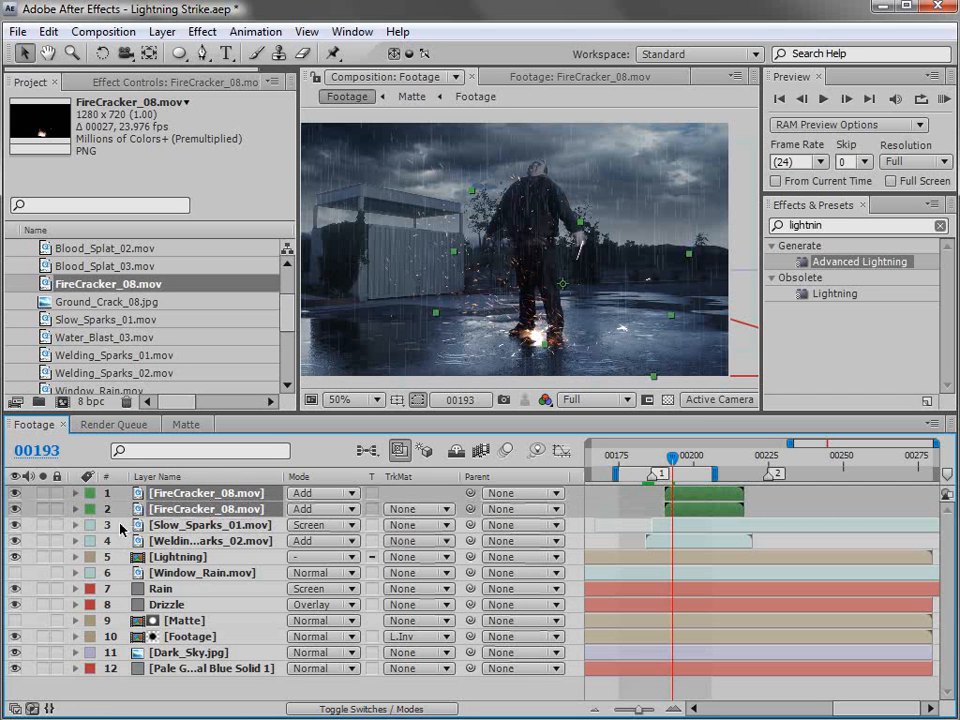
- Label Slow_Sparks_01.mov orange and Welding_Sparks_02.mov red
left_click(90, 525)
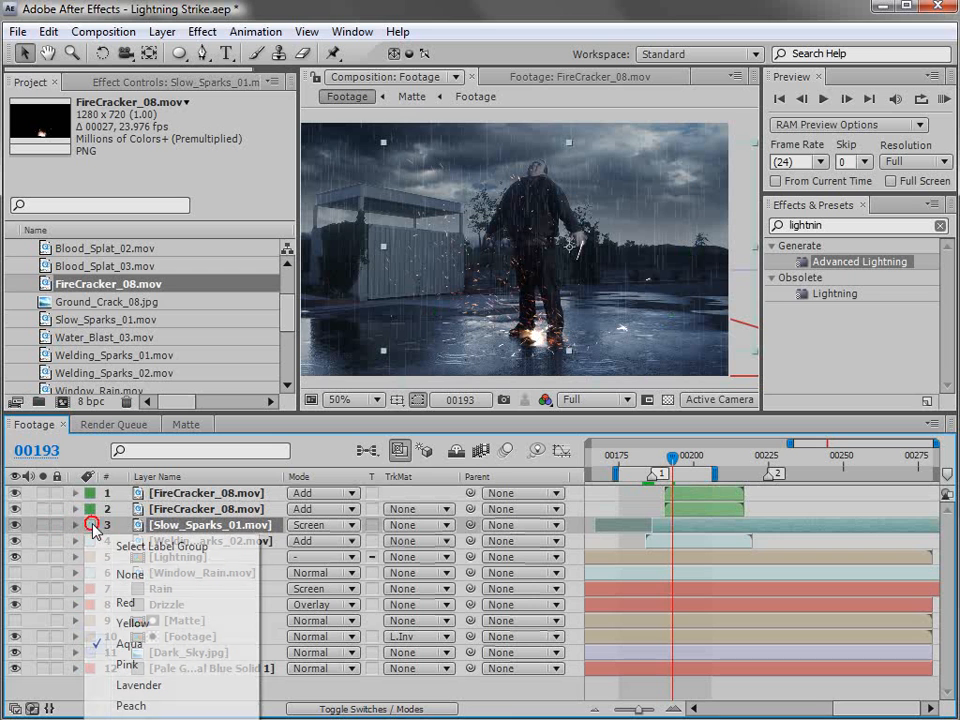
left_click(128, 719)
left_click(201, 541)
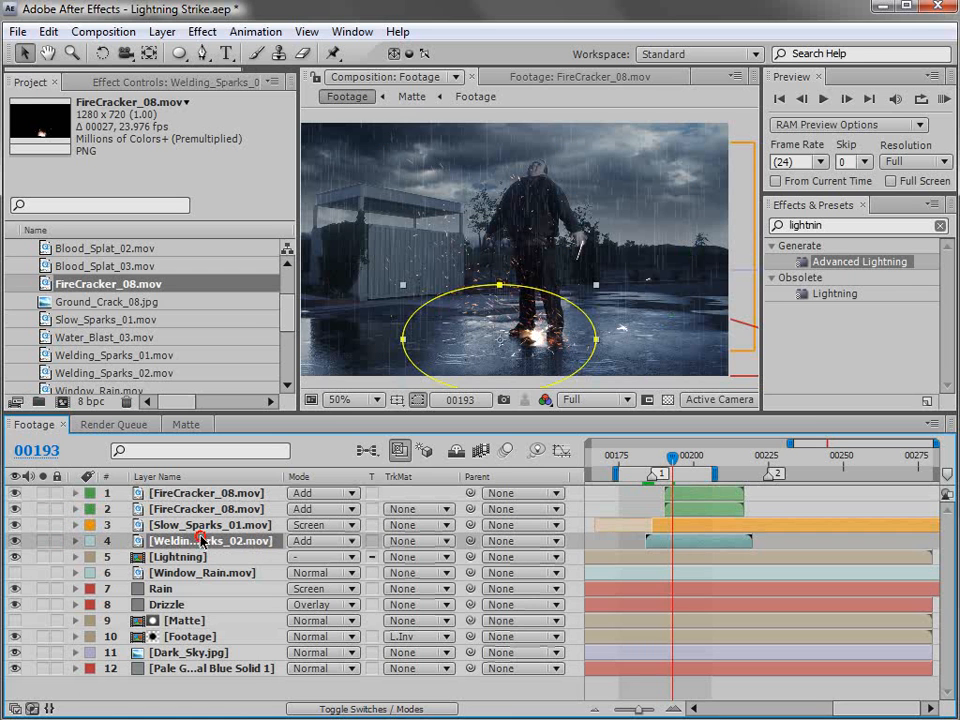
left_click(89, 541)
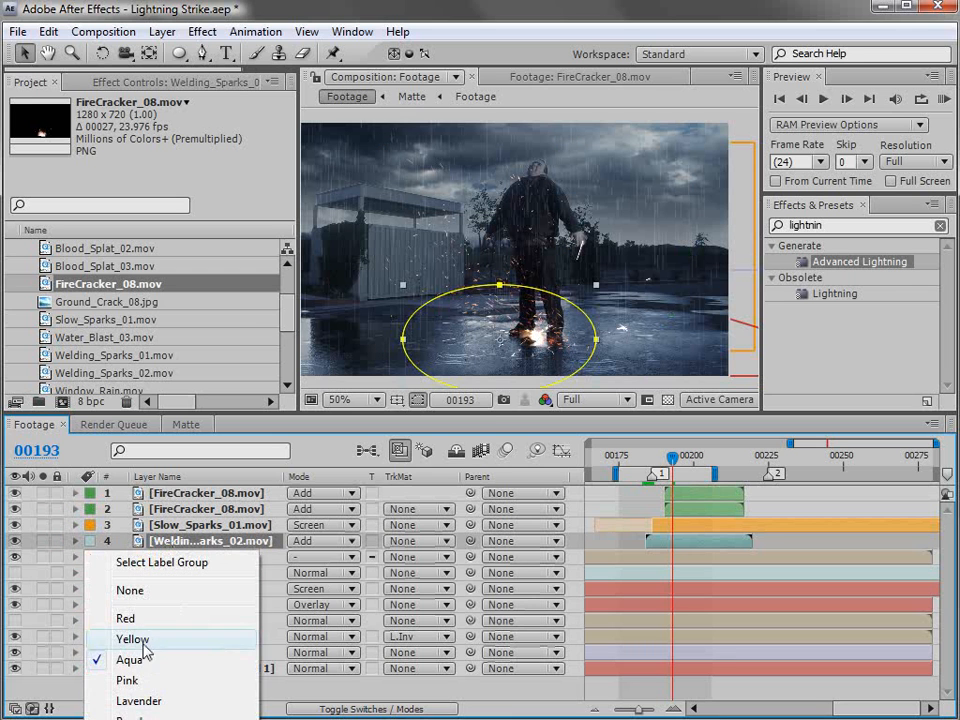
left_click(147, 619)
left_click(558, 391)
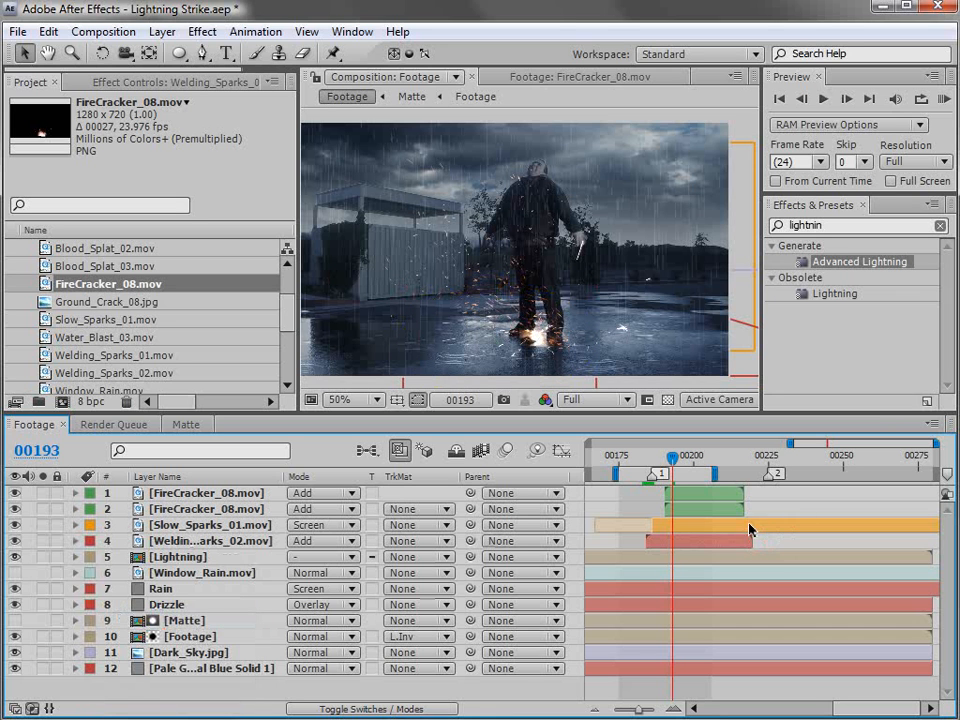
- Duplicate the top FireCracker_08.mov layer, start the copy at about frame 00204 and mirror it horizontally at the man's feet
left_click(703, 493)
key("ctrl+d")
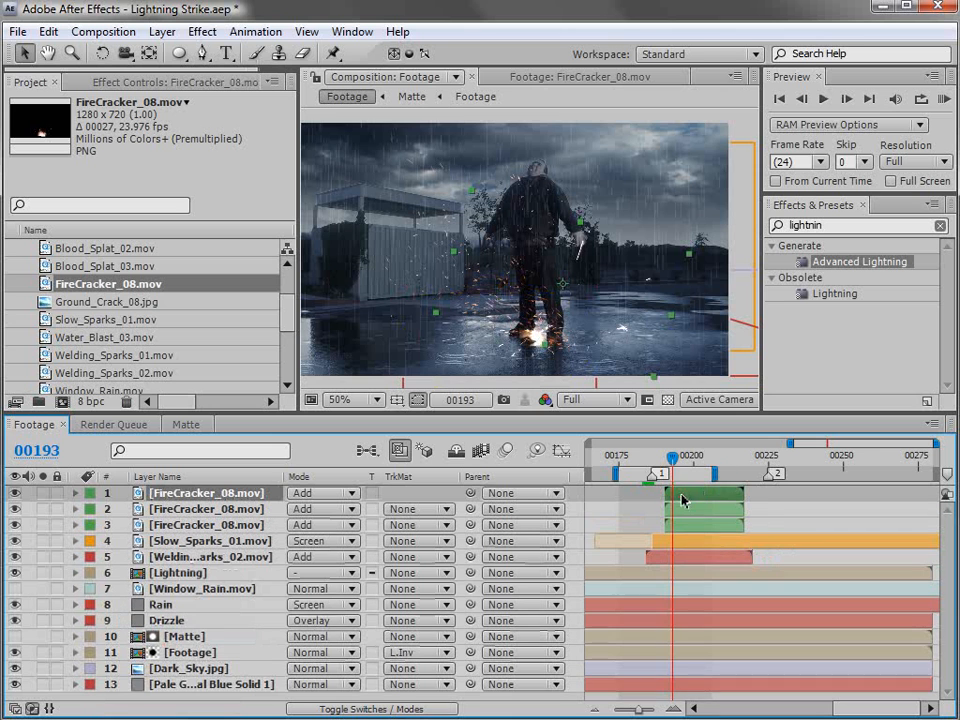
left_click_drag(683, 498, 709, 497)
left_click(694, 459)
left_click_drag(574, 339, 561, 341)
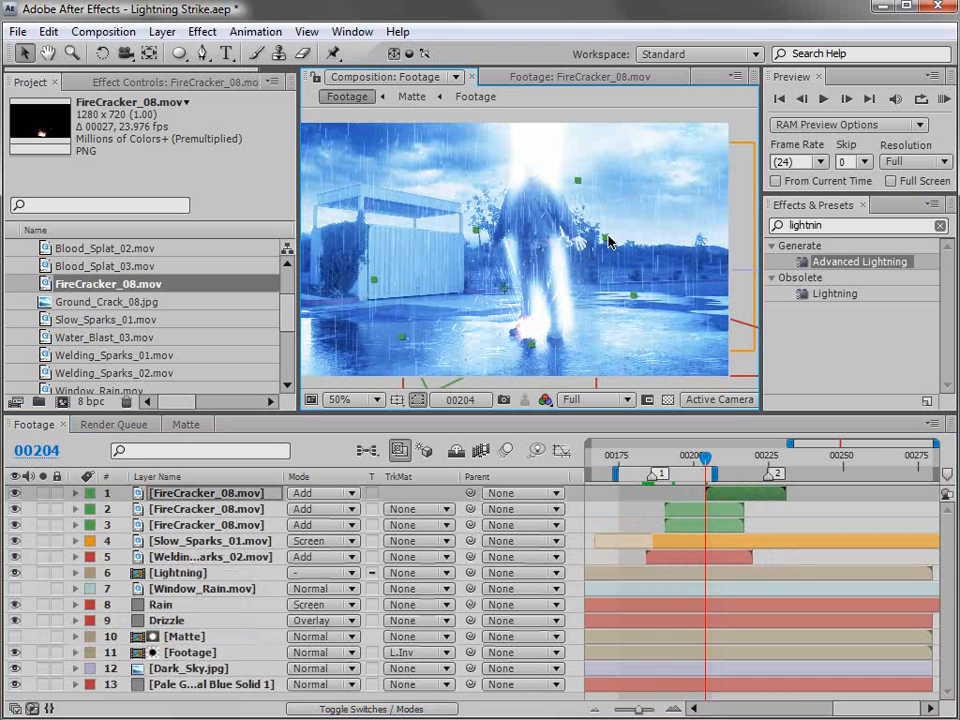
left_click_drag(607, 238, 410, 332)
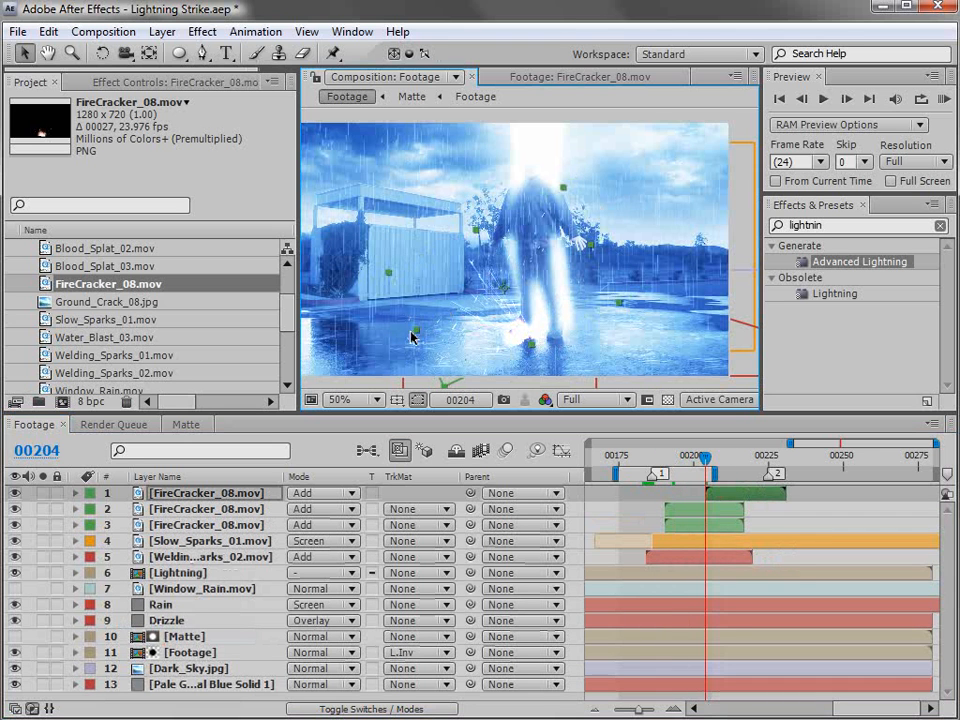
- Readjust the rotation of the newest FireCracker_08.mov copy, scale it down and reposition its burst at the man's foot
left_click_drag(552, 306, 546, 262)
key("w")
scroll(557, 302, "up", 1)
key("space")
scroll(590, 249, "down", 1)
left_click_drag(614, 152, 590, 175)
left_click_drag(538, 243, 543, 261)
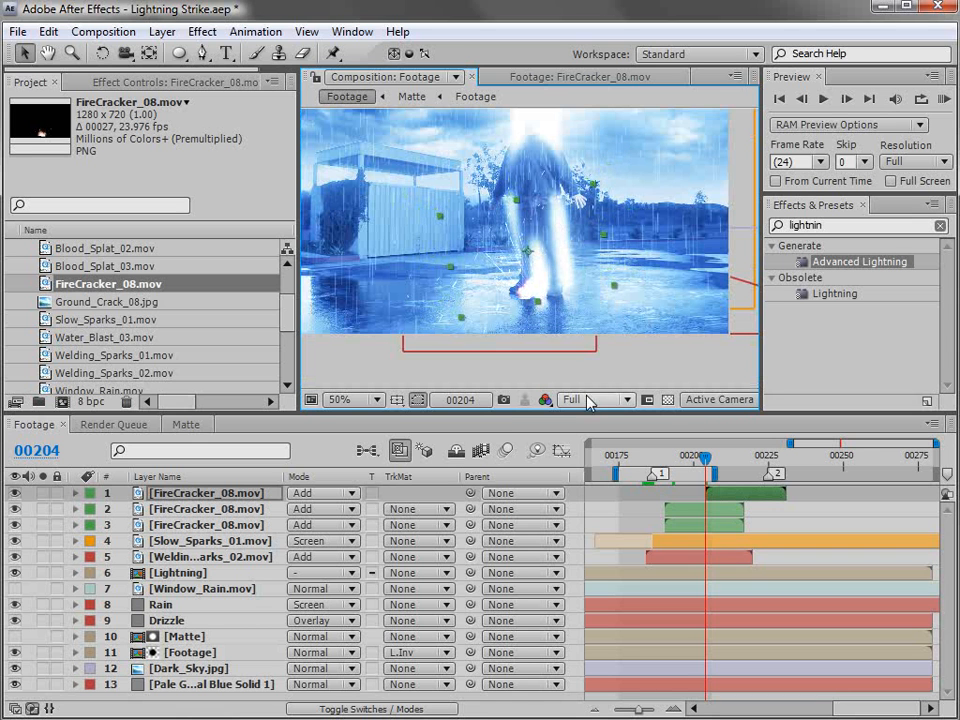
- Duplicate Welding_Sparks_02.mov, slide the copy to start at about frame 00200 and flip and tilt it at the man's feet
left_click(680, 558)
key("ctrl+d")
left_click_drag(671, 557, 713, 562)
left_click_drag(563, 291, 592, 288)
left_click_drag(625, 244, 541, 330)
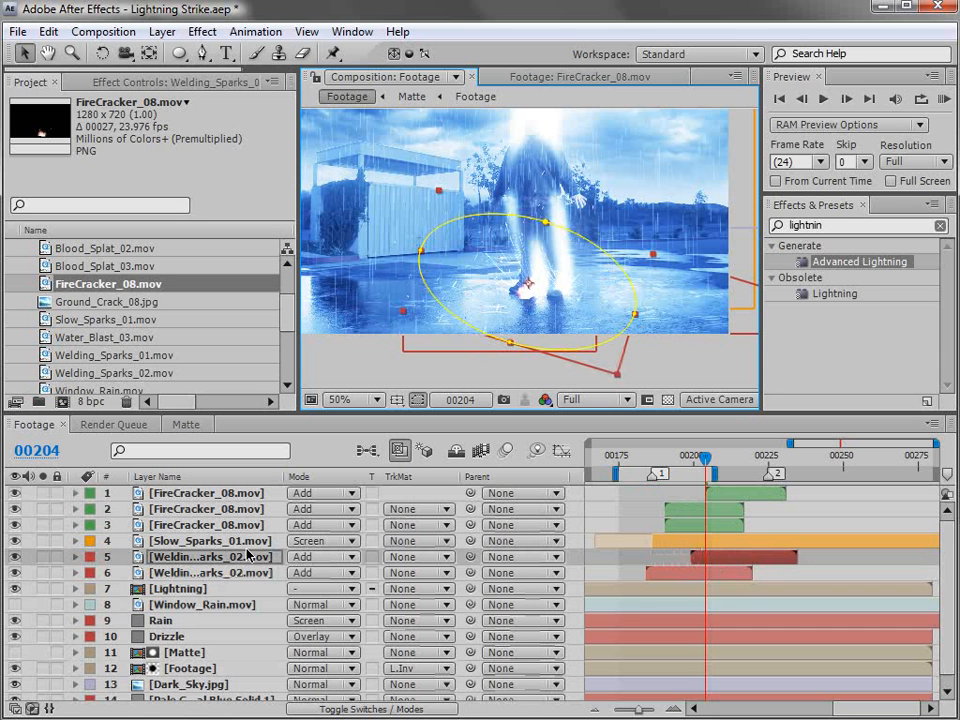
- Duplicate Slow_Sparks_01.mov and slide the copy later so its visible part starts at about frame 00205
left_click(243, 541)
key("ctrl+d")
left_click_drag(677, 548, 730, 545)
left_click(563, 285)
left_click(716, 542)
left_click_drag(712, 457, 671, 442)
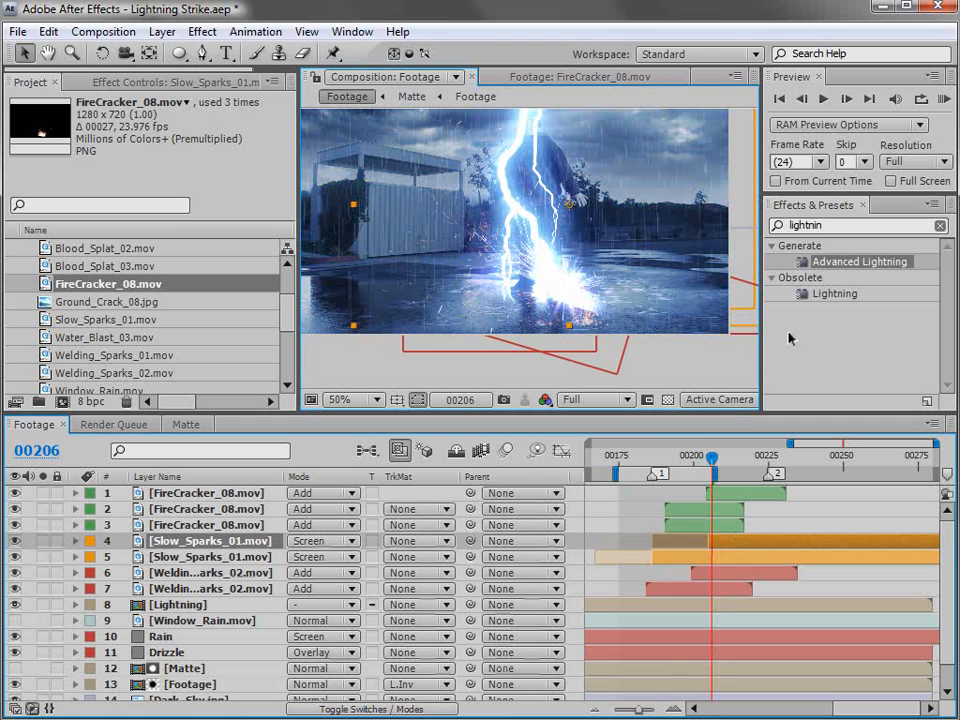
- Rotate the upper Slow_Sparks_01.mov copy clockwise and position its sparks over the man's feet
key("w")
left_click_drag(606, 285, 556, 258)
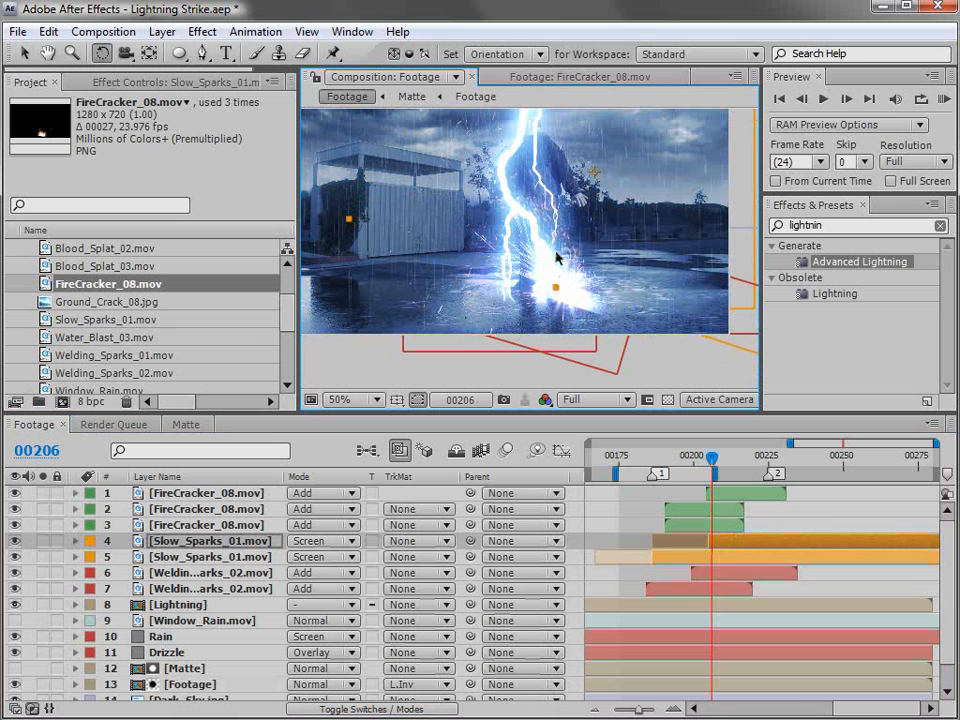
key("v")
- Solo the upper Slow_Sparks_01.mov copy and draw a closed Pen mask around the tilted row of sparks along the ground
scroll(511, 318, "up", 2)
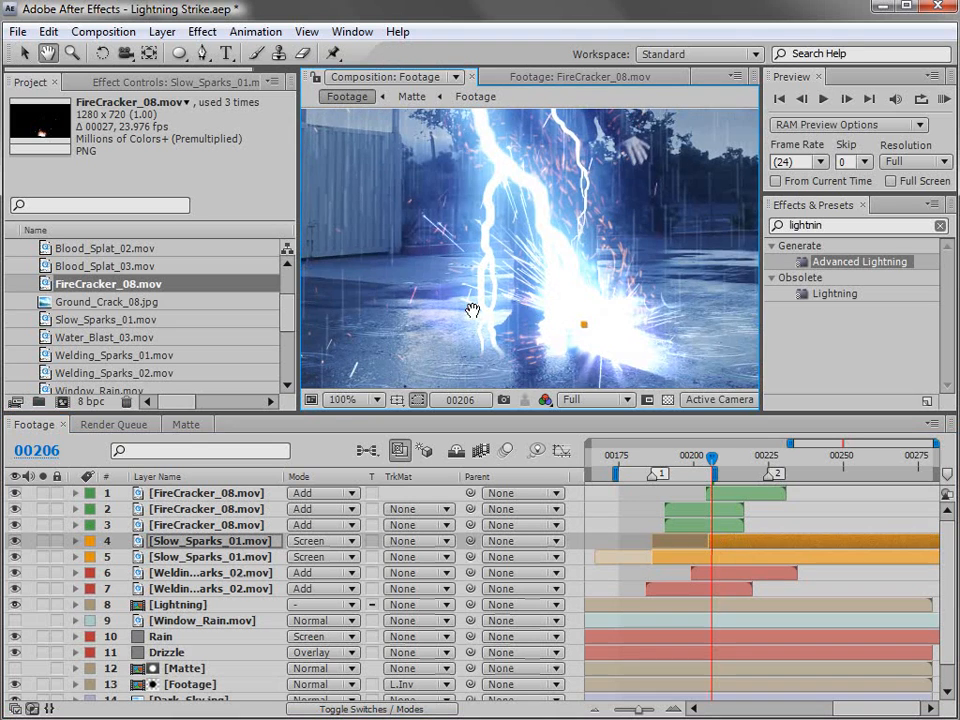
left_click(43, 541)
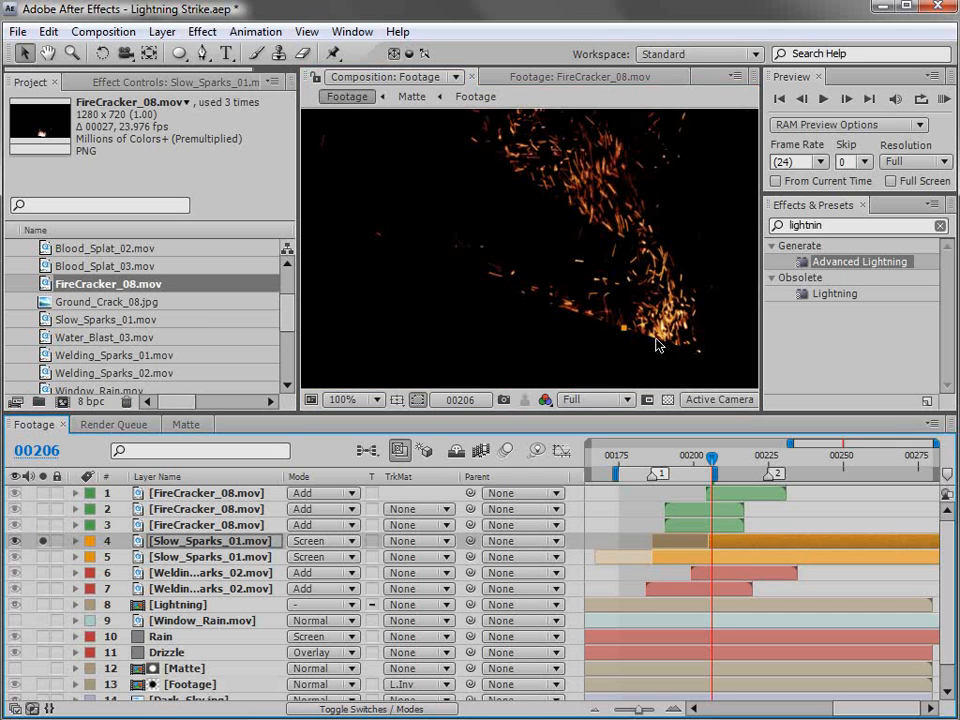
scroll(502, 288, "down", 2)
key("g")
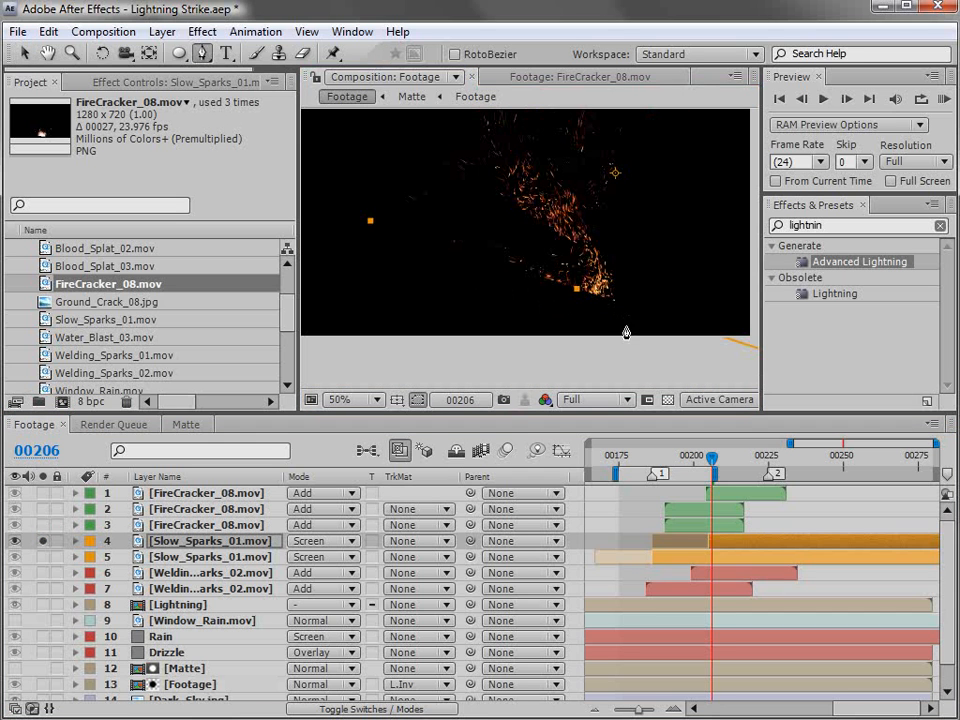
left_click(743, 360)
left_click(612, 295)
left_click_drag(492, 235, 471, 231)
left_click(376, 253)
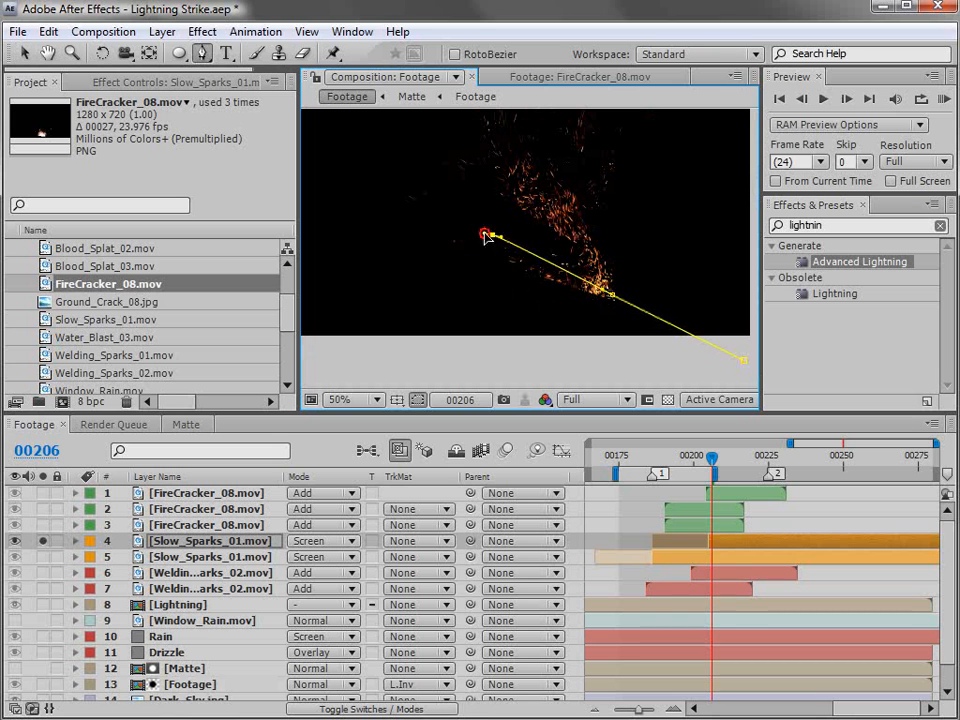
left_click(400, 321)
left_click(560, 365)
left_click(706, 373)
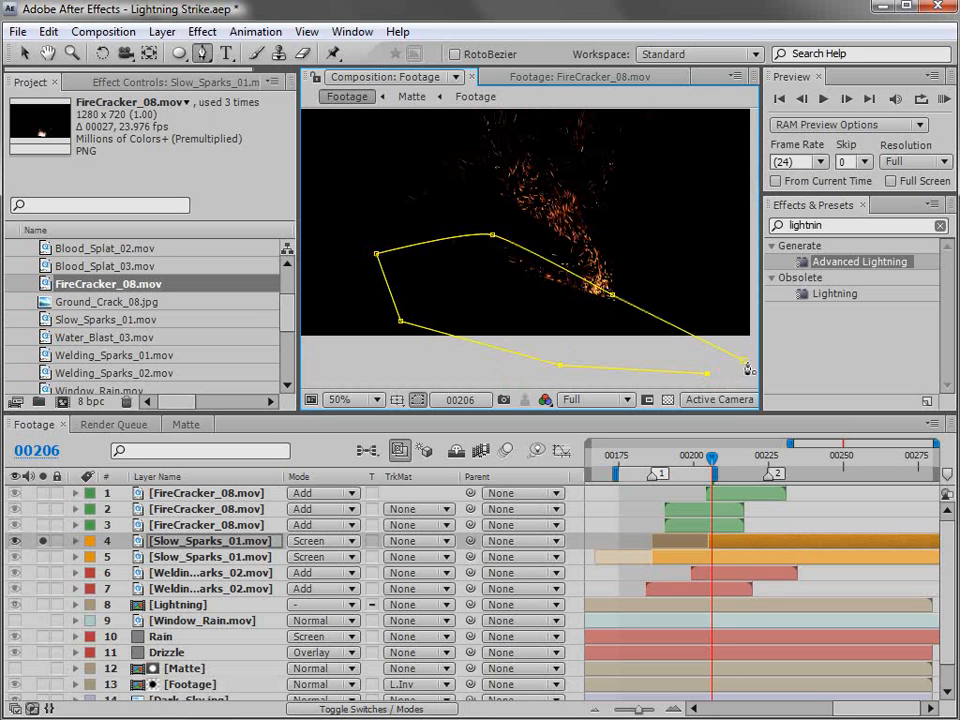
left_click(743, 360)
- Set the mode of Mask 1 on the upper Slow_Sparks_01.mov copy to Subtract
key("m")
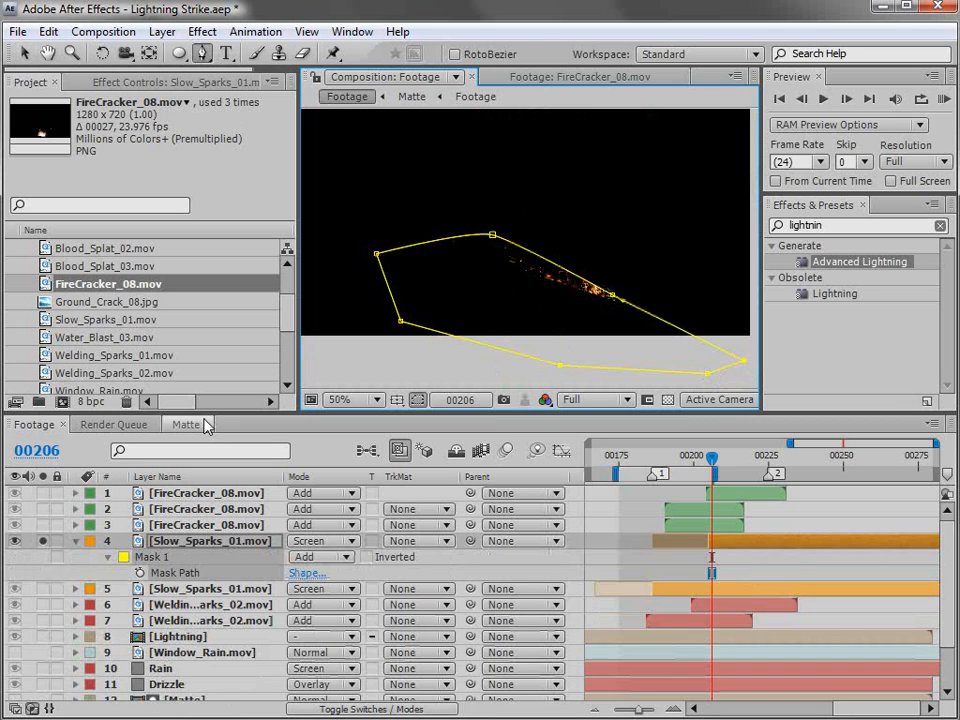
left_click(335, 557)
left_click(332, 579)
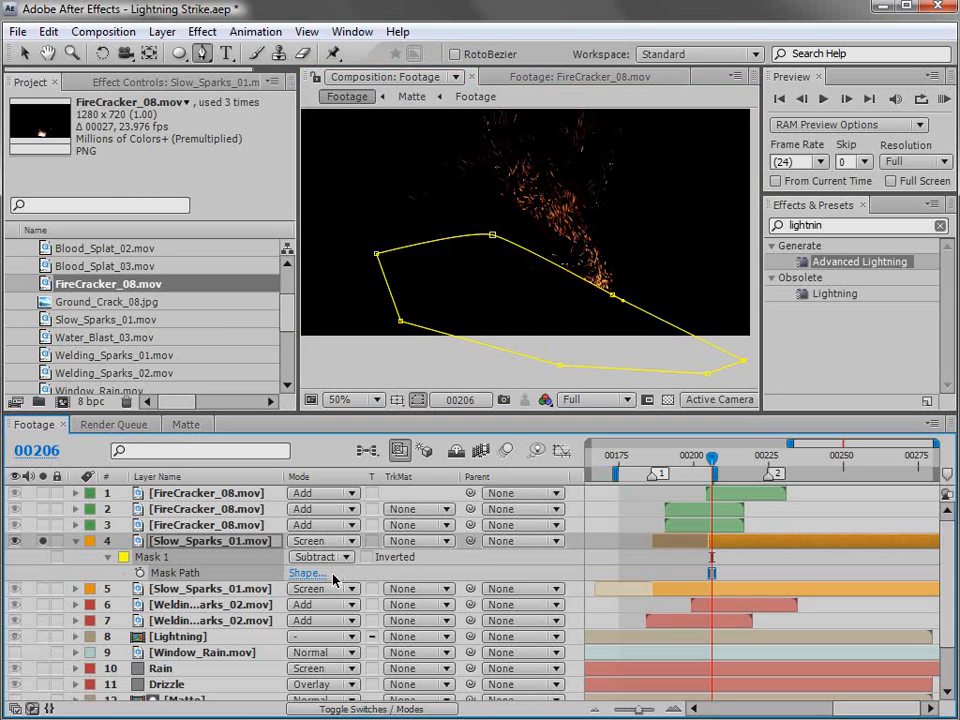
- Feather Mask 1 on the upper Slow_Sparks_01.mov layer by 45 pixels and turn off the layer's solo
key("f")
mouse_move(332, 578)
left_mouse_down()
mouse_move(392, 573)
mouse_move(456, 374)
left_mouse_up()
key("F2")
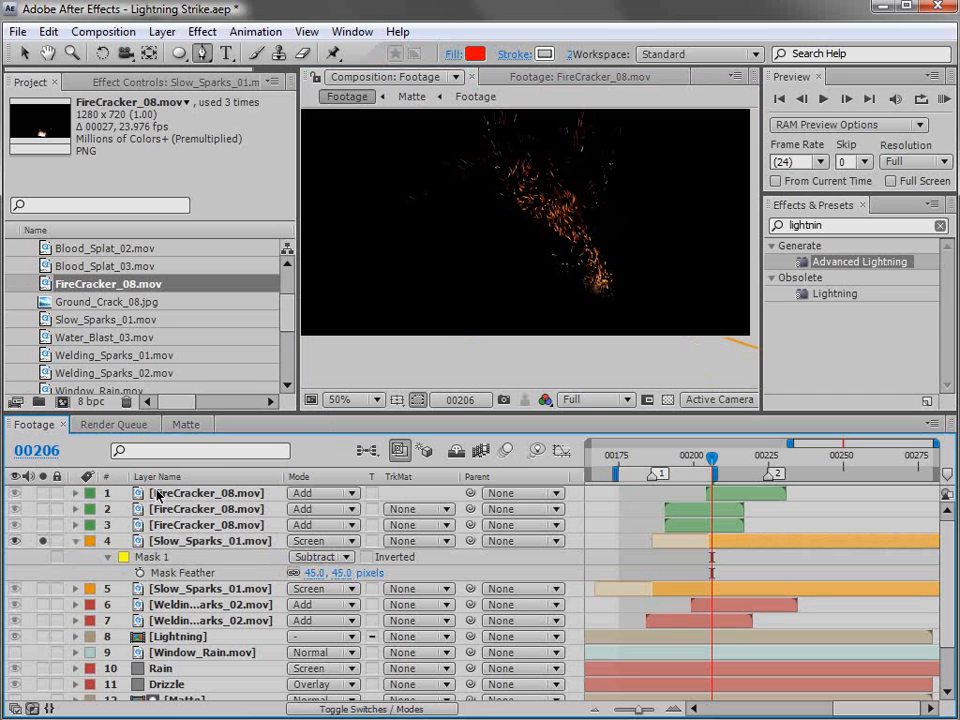
left_click(42, 541)
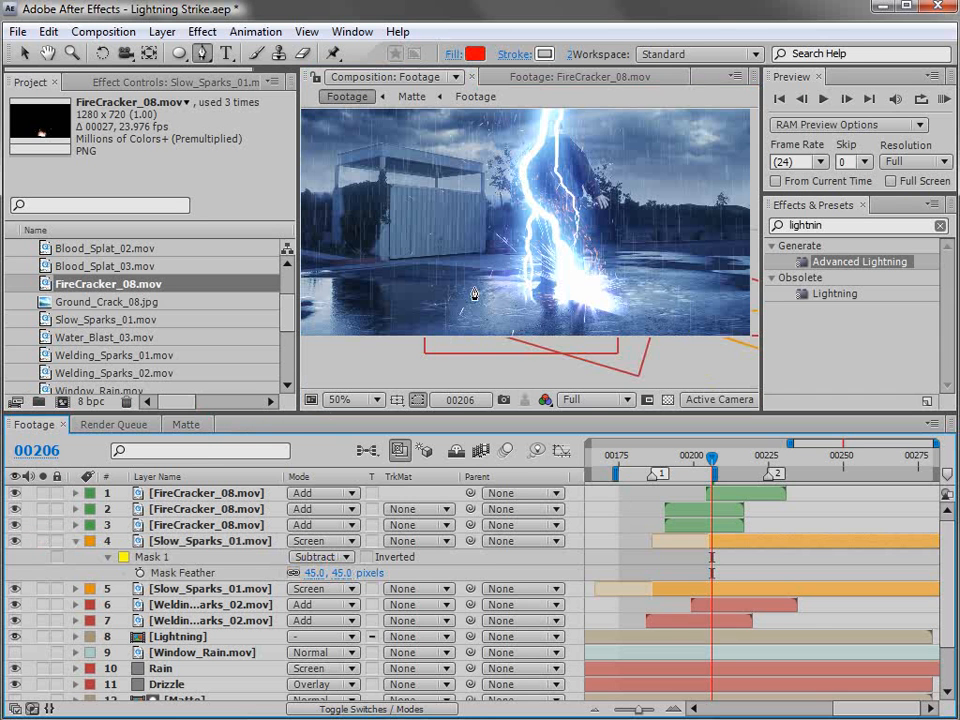
left_click_drag(558, 323, 547, 349)
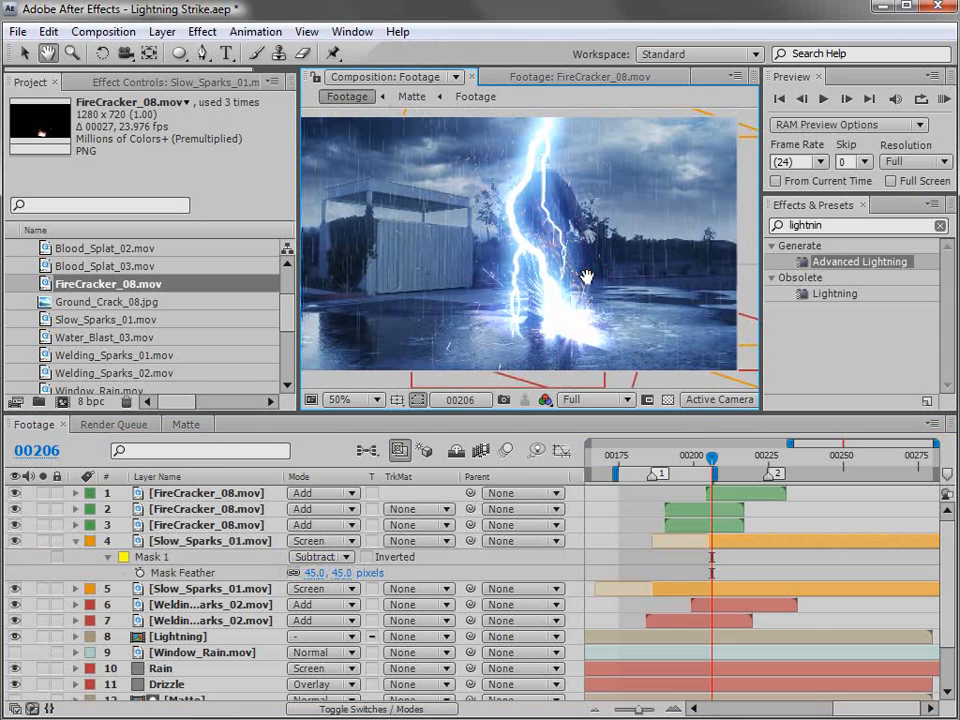
- Duplicate the lowest FireCracker_08.mov layer and slide the copy later to start at about frame 00219, ahead of marker 2
left_click(727, 458)
left_click_drag(727, 458, 768, 462)
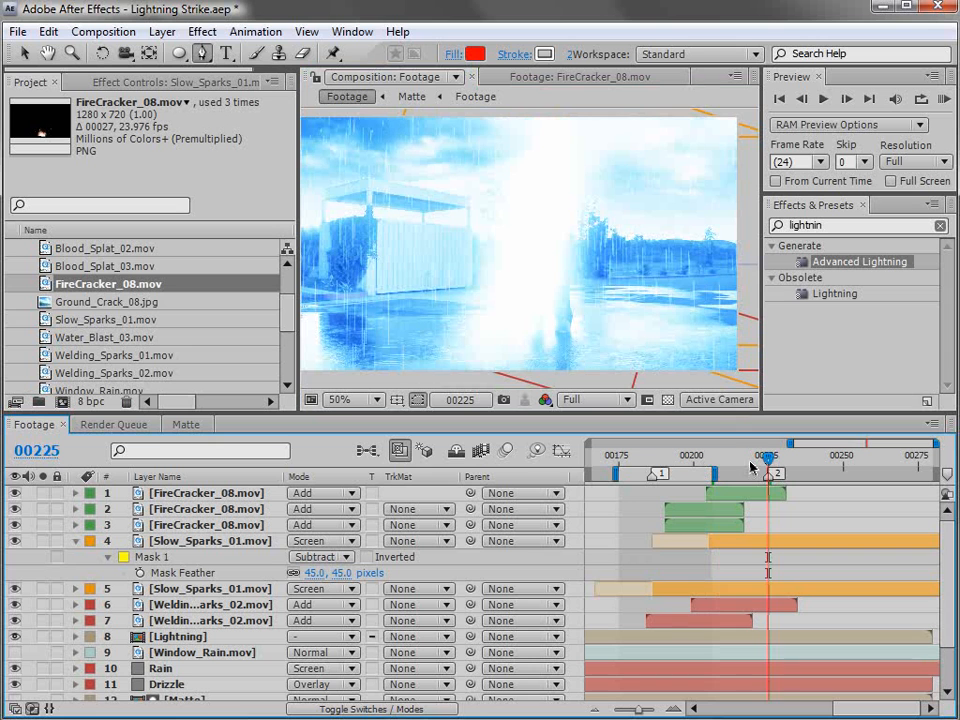
left_click(692, 525)
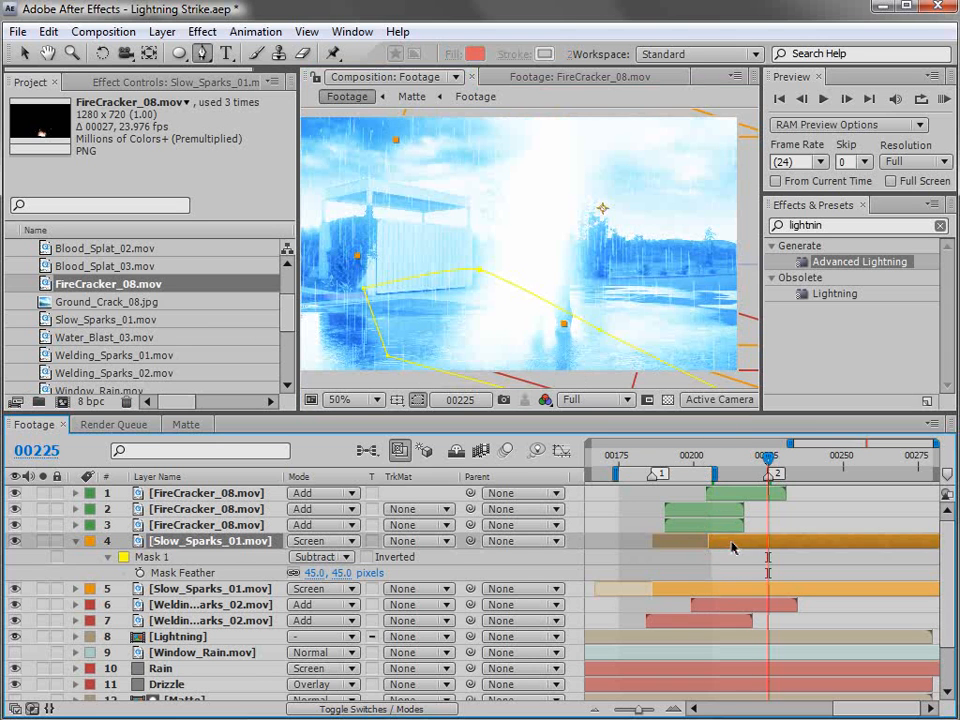
key("ctrl+d")
left_click_drag(684, 528, 770, 525)
- Duplicate the upper Welding_Sparks_02.mov layer and slide the copy later so it starts at about frame 00212
left_click(712, 621)
key("ctrl+d")
left_click_drag(712, 621, 765, 624)
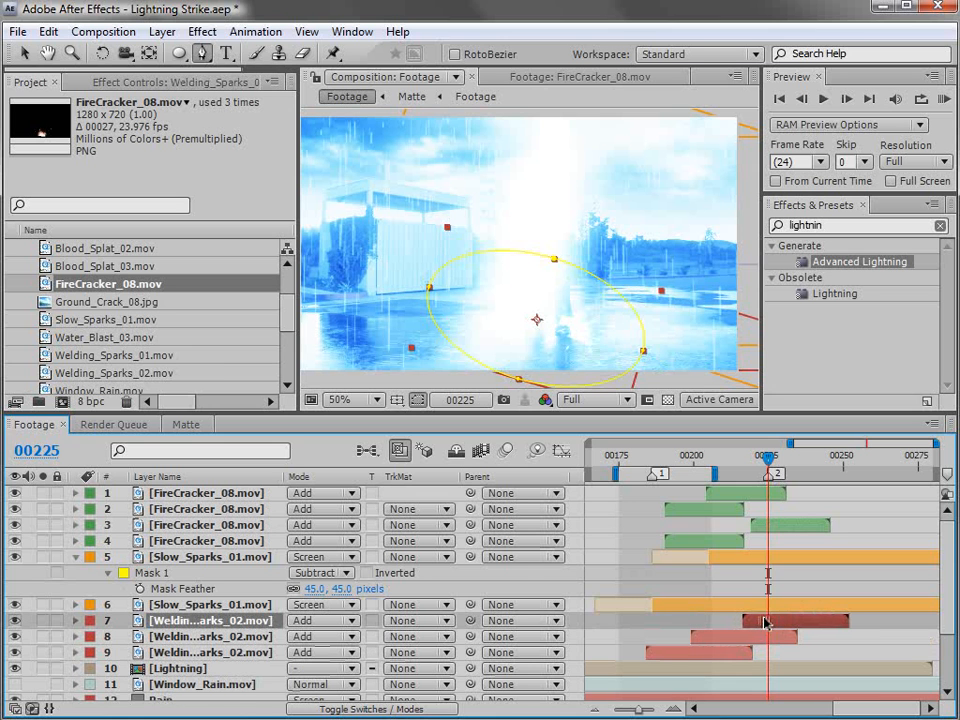
key("v")
mouse_move(771, 456)
left_mouse_down()
mouse_move(786, 452)
mouse_move(775, 467)
left_mouse_up()
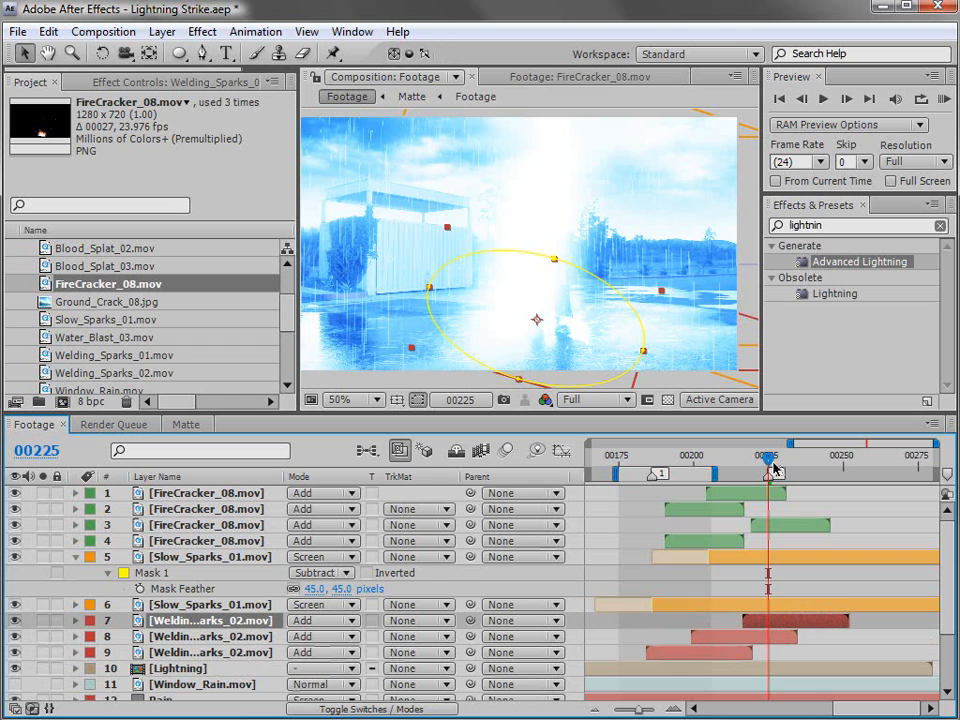
left_click_drag(773, 618, 758, 620)
left_click(734, 453)
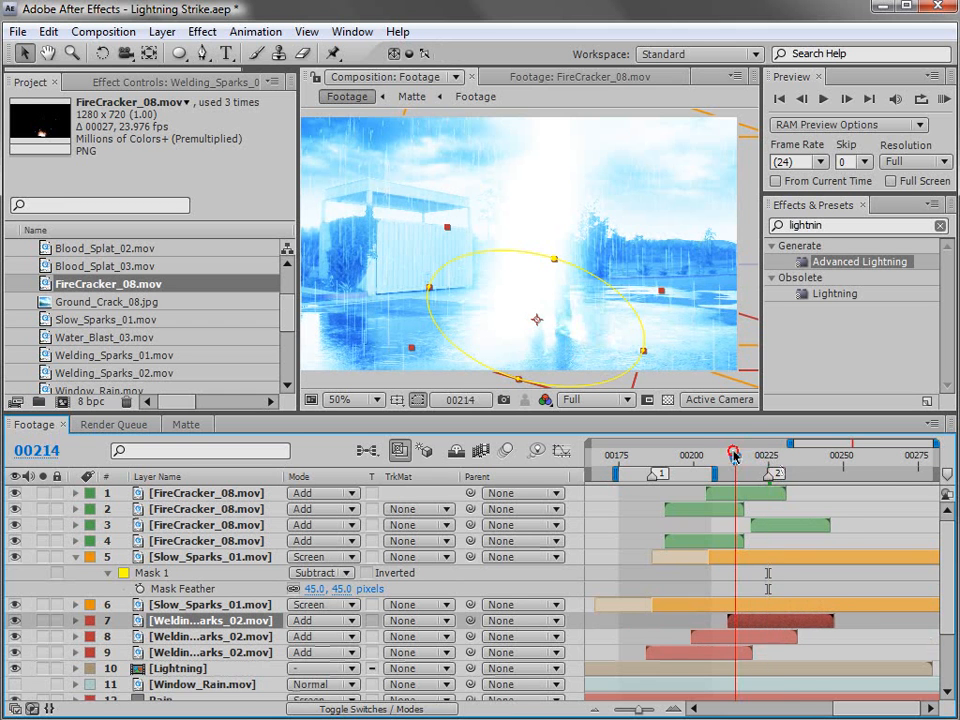
left_click_drag(734, 455, 724, 457)
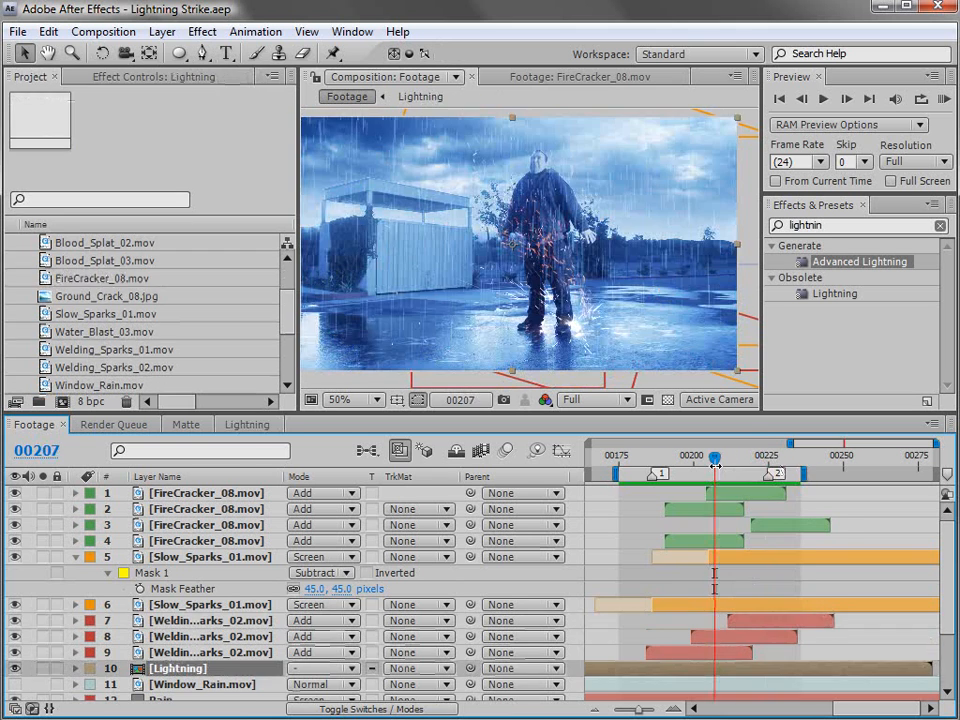
- Pre-compose all FireCracker, Slow_Sparks and Welding_Sparks layers into a new composition named Sparks, moving all attributes into it
left_click(632, 519)
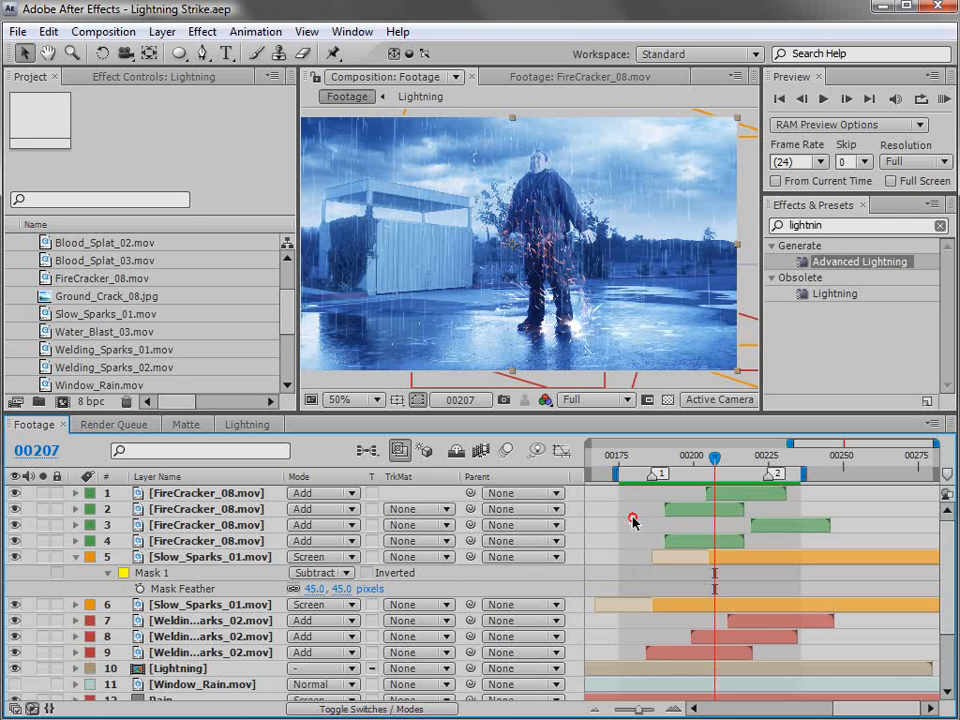
scroll(900, 560, "down", 3)
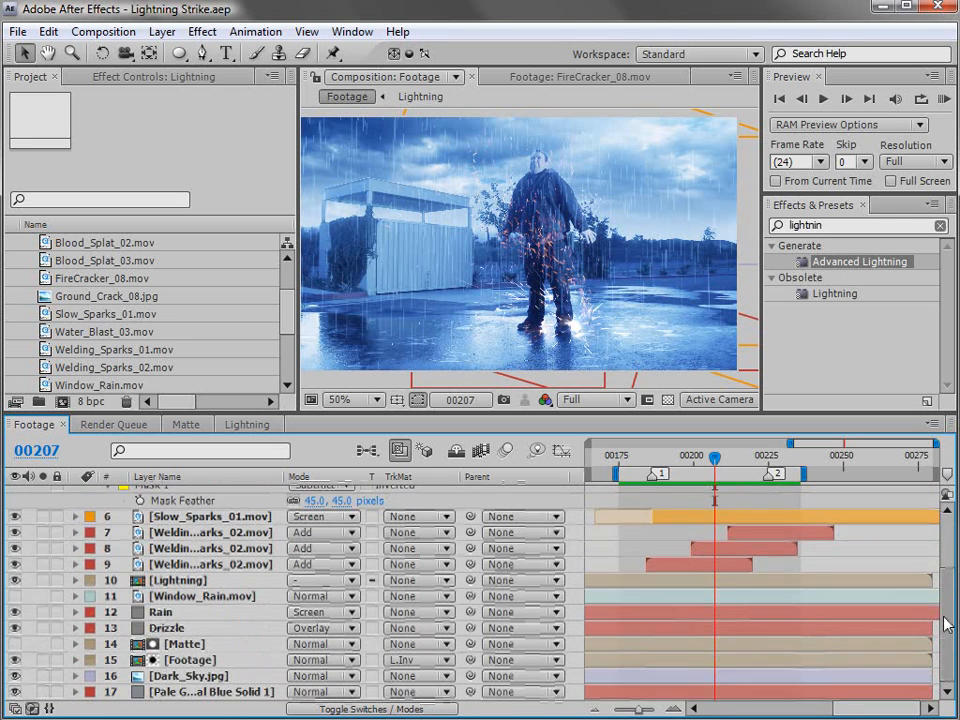
scroll(855, 550, "up", 3)
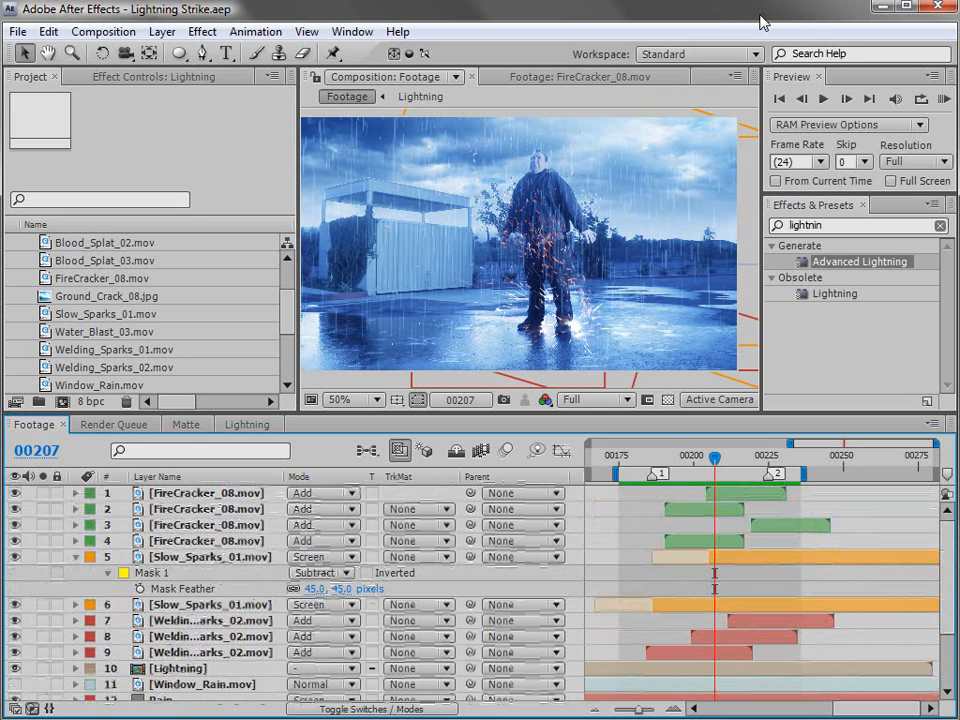
key("grave")
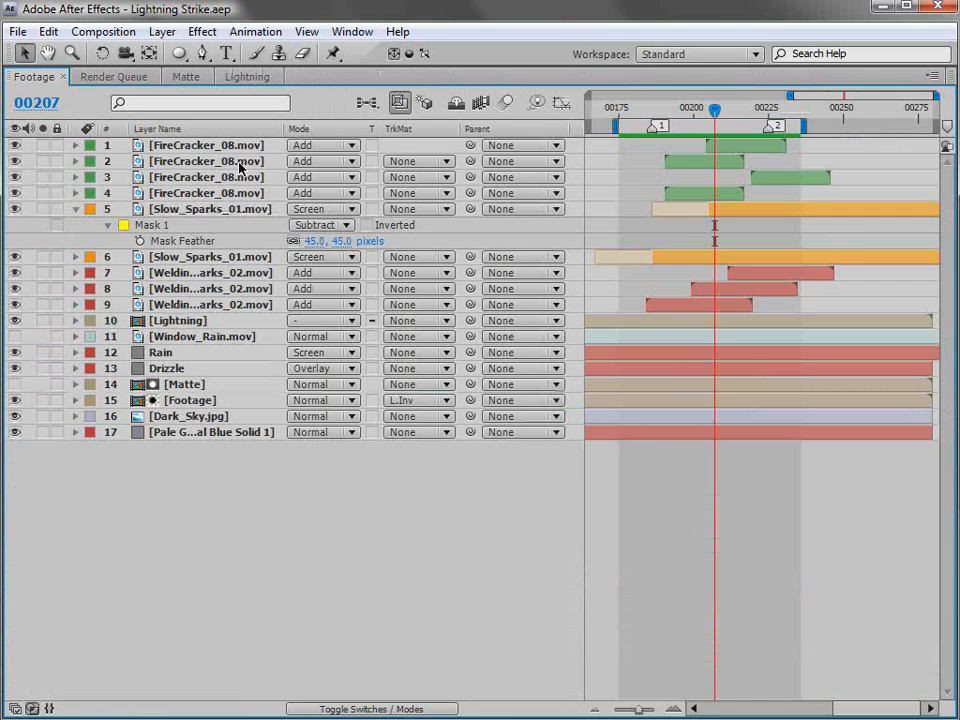
left_click(210, 147)
left_click(160, 303, "shift")
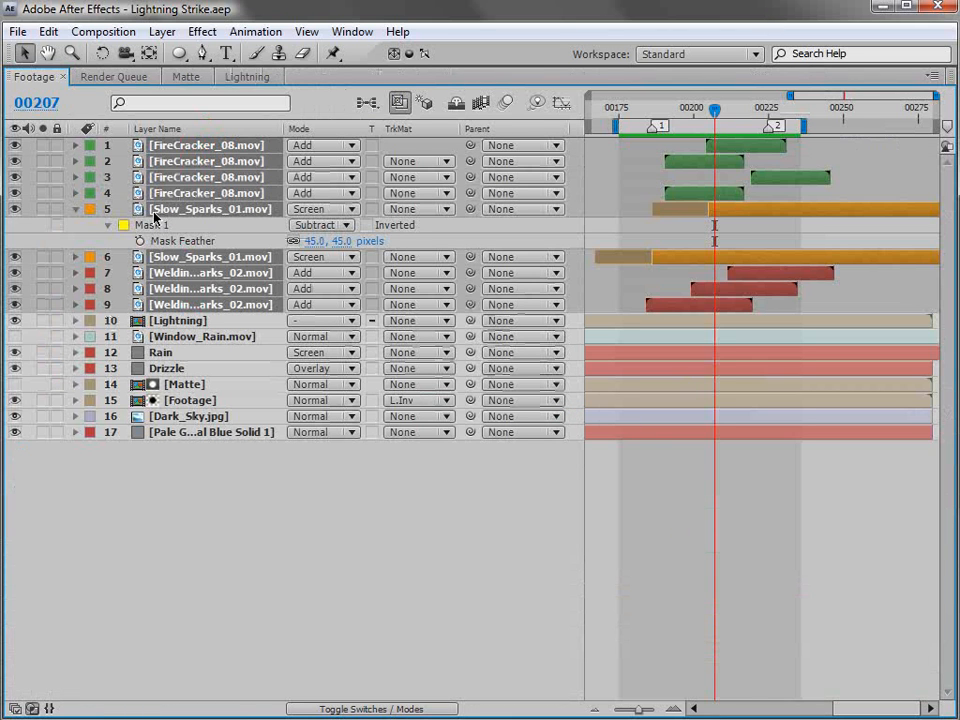
left_click(162, 31)
left_click(190, 704)
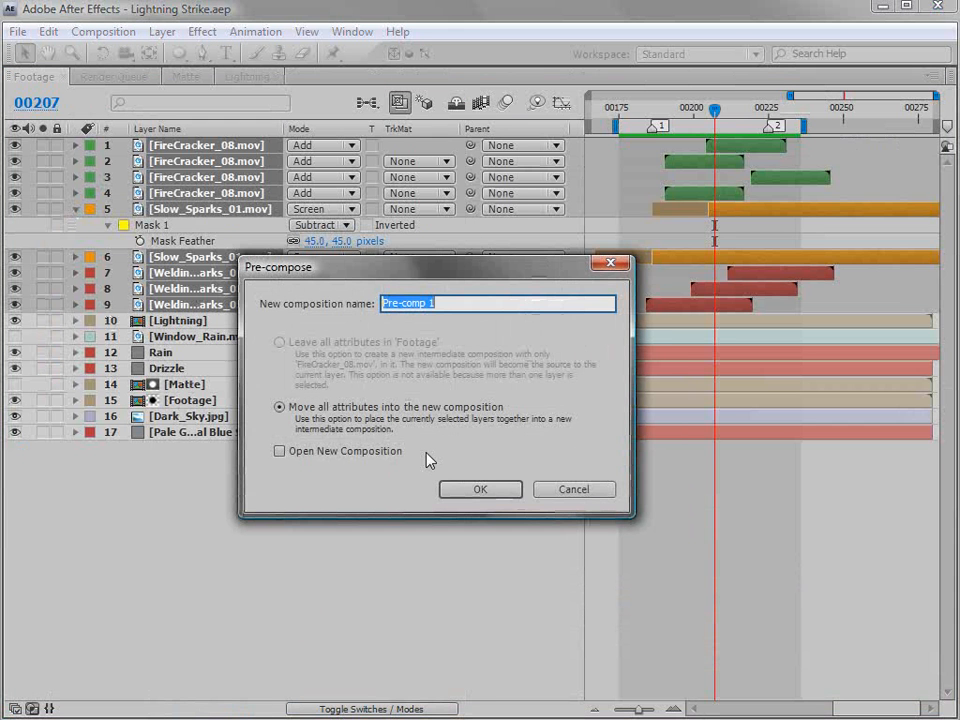
type("Sparks")
left_click(480, 489)
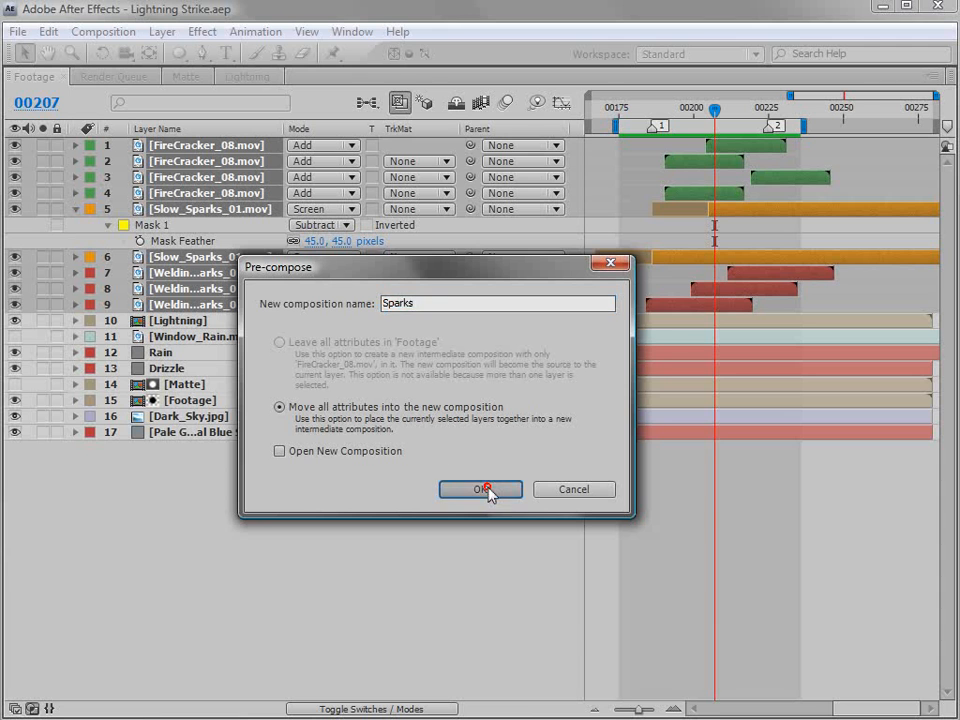
- Turn on Collapse Transformations for the Sparks layer and move the Lightning layer above it
left_click(332, 709)
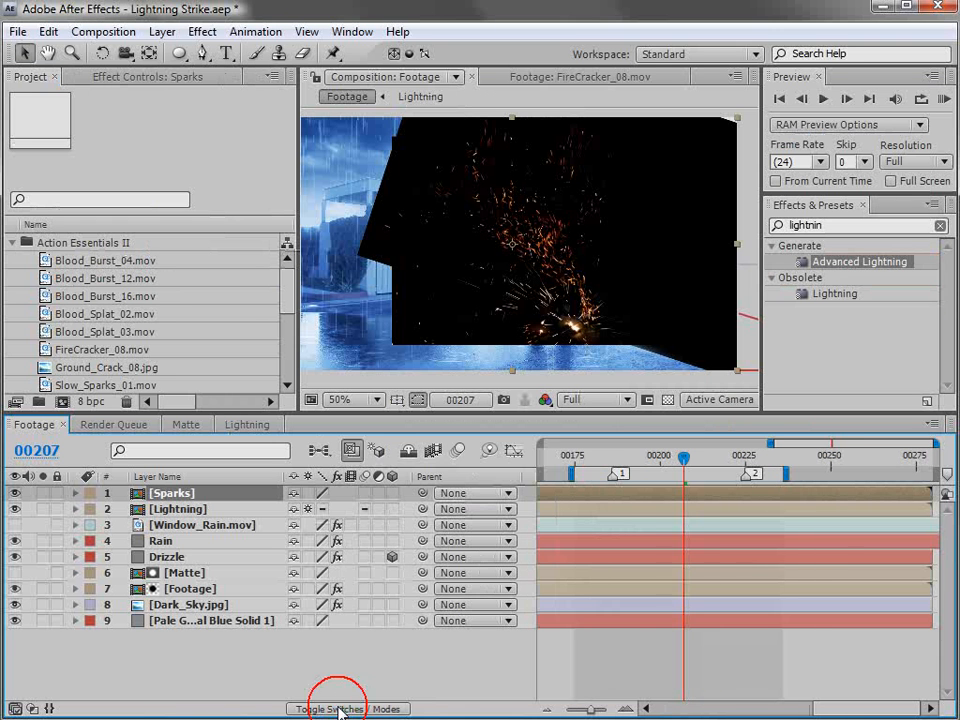
left_click(308, 493)
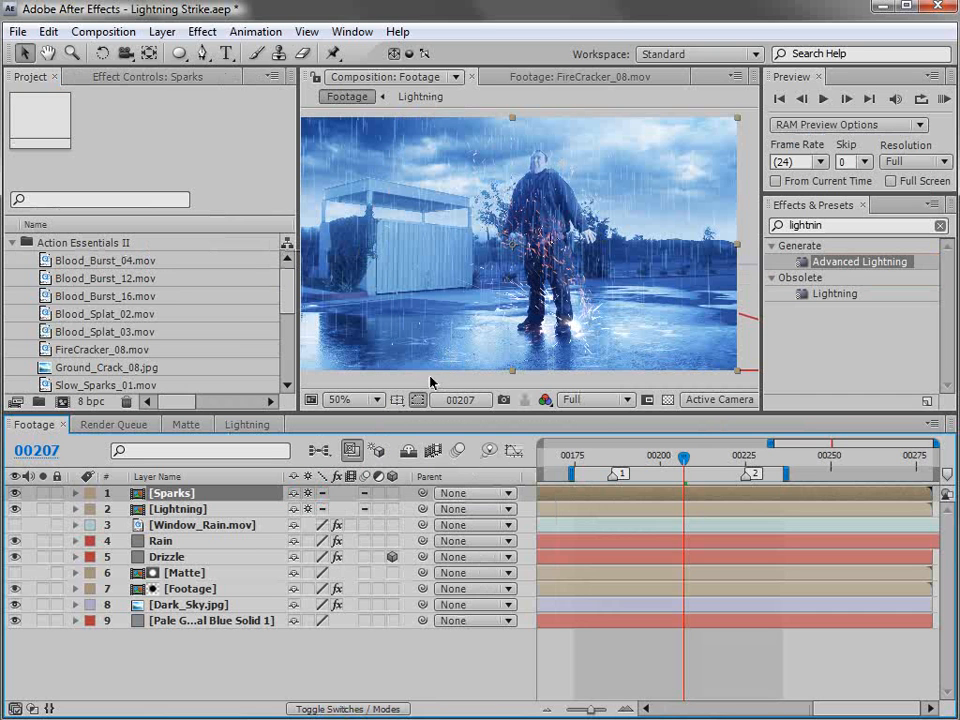
left_click(168, 510)
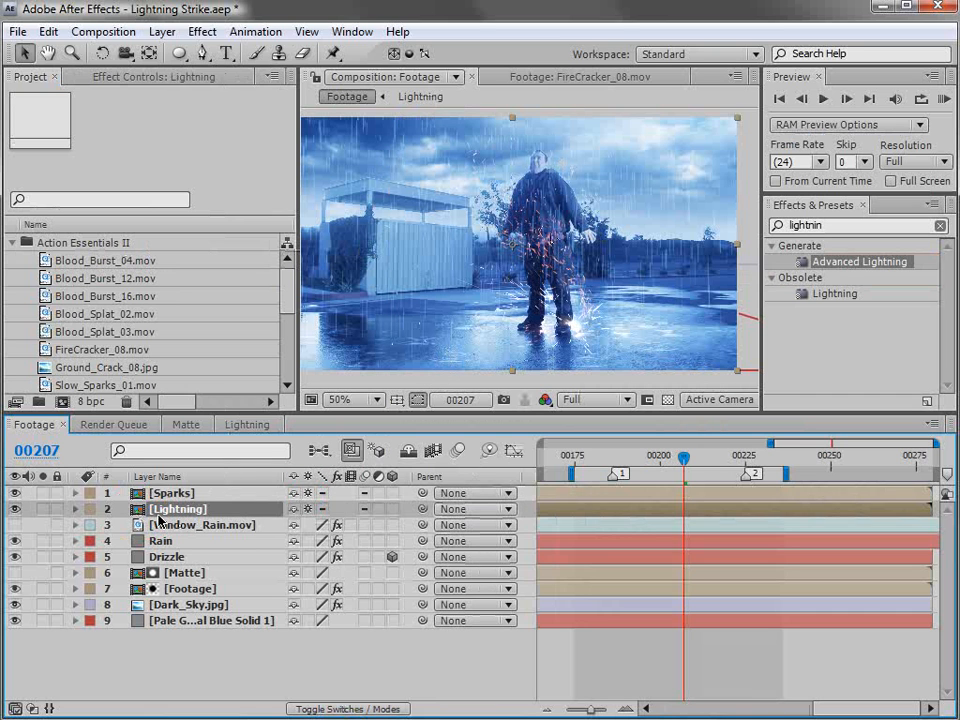
left_click_drag(168, 511, 160, 490)
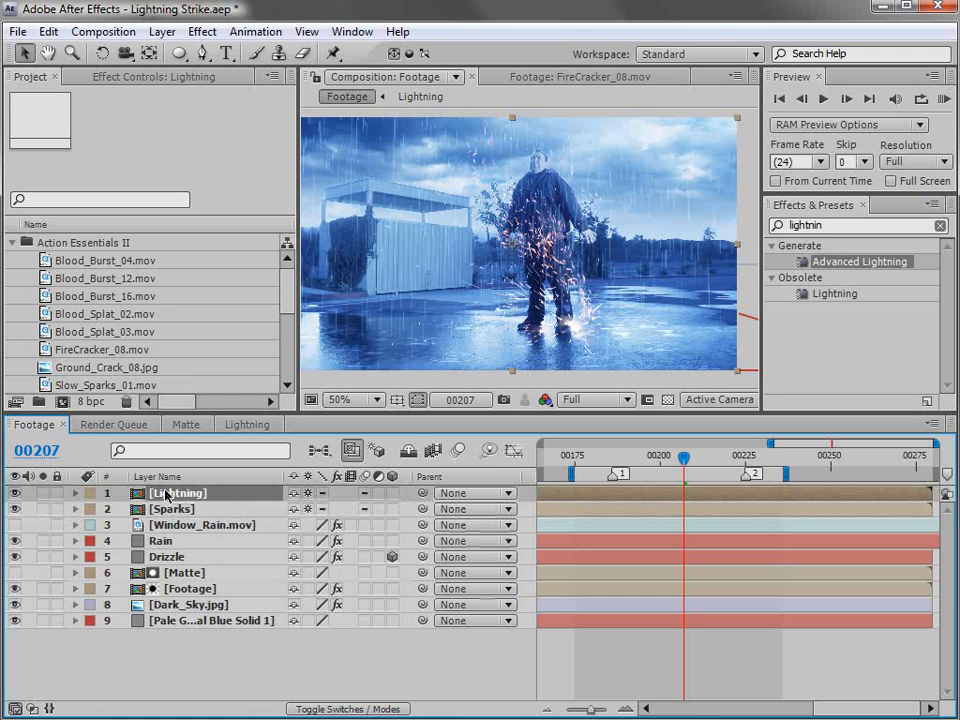
left_click_drag(683, 456, 661, 456)
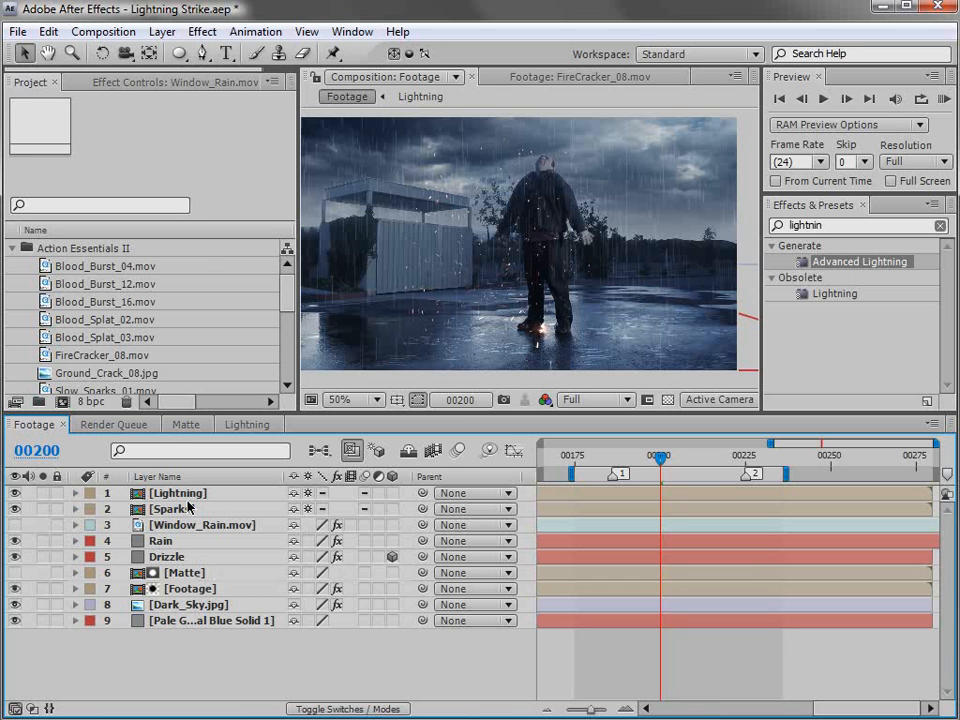
- Pre-compose the Rain and Drizzle layers as Rain and turn on Collapse Transformations for the new layer
left_click(150, 541)
left_click(178, 558, "shift")
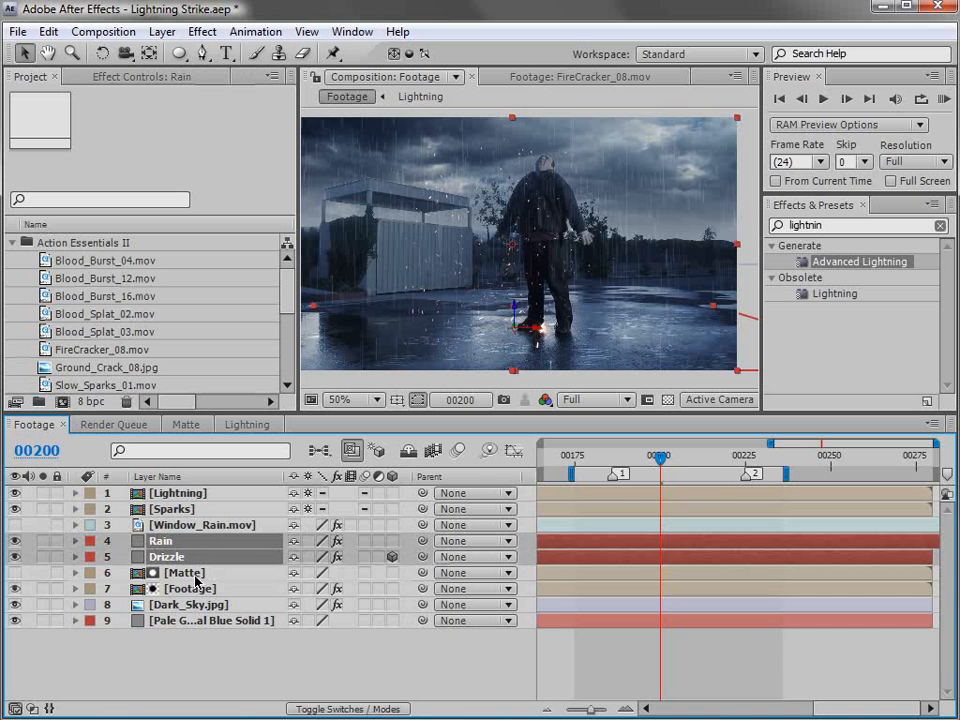
left_click(162, 31)
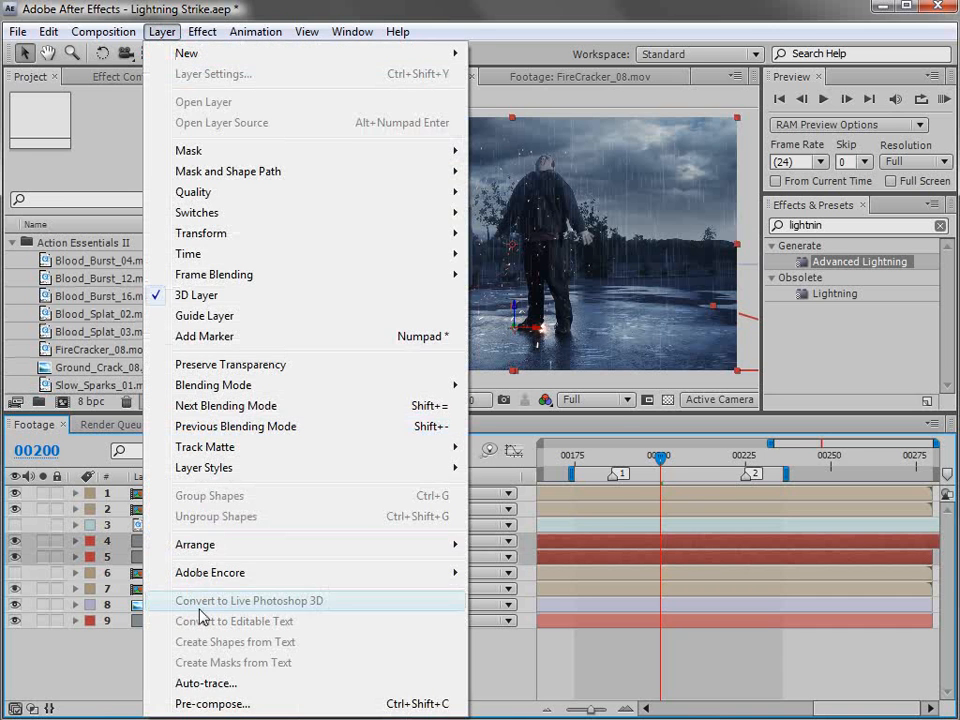
left_click(200, 704)
type("Rain")
left_click(484, 490)
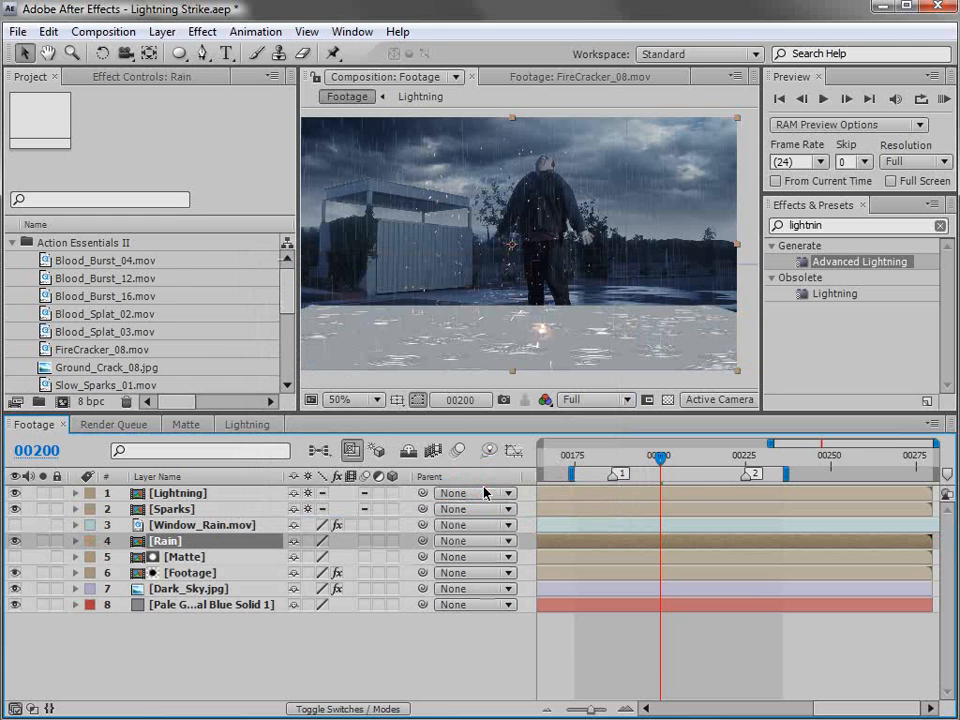
left_click(308, 541)
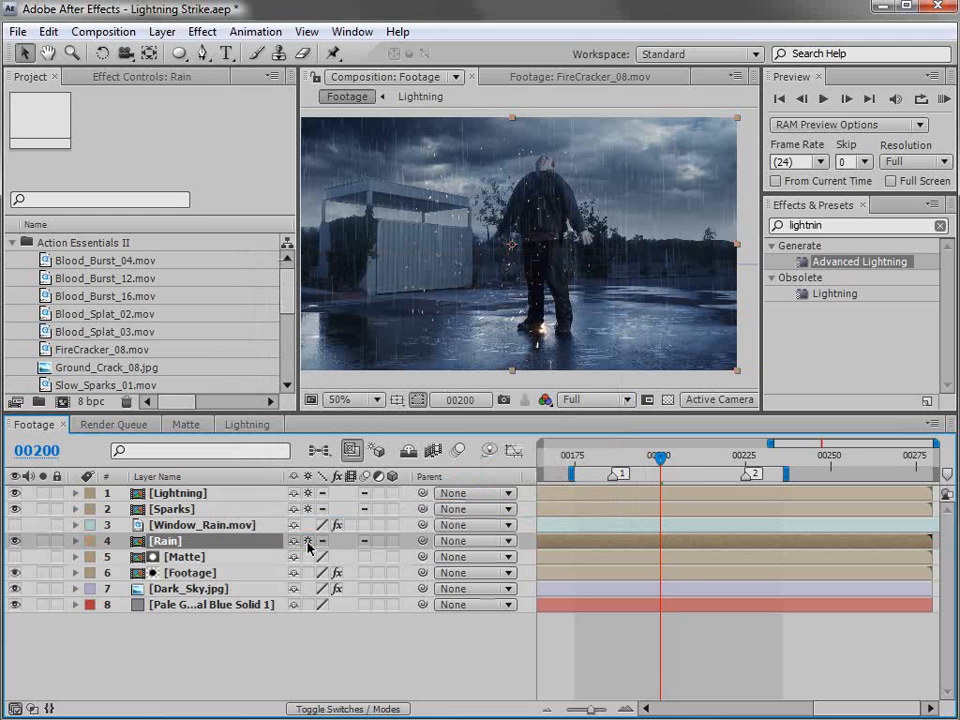
- Pre-compose the Matte, Footage, Dark_Sky.jpg and pale blue solid layers into a new composition named Backround
left_click(198, 559)
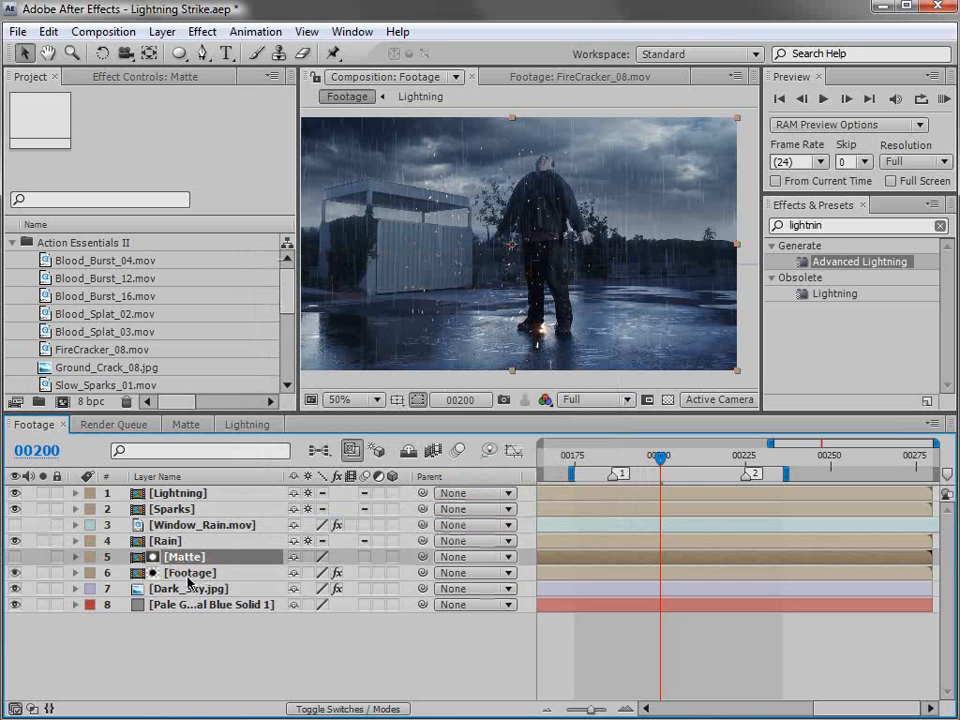
left_click(195, 614, "shift")
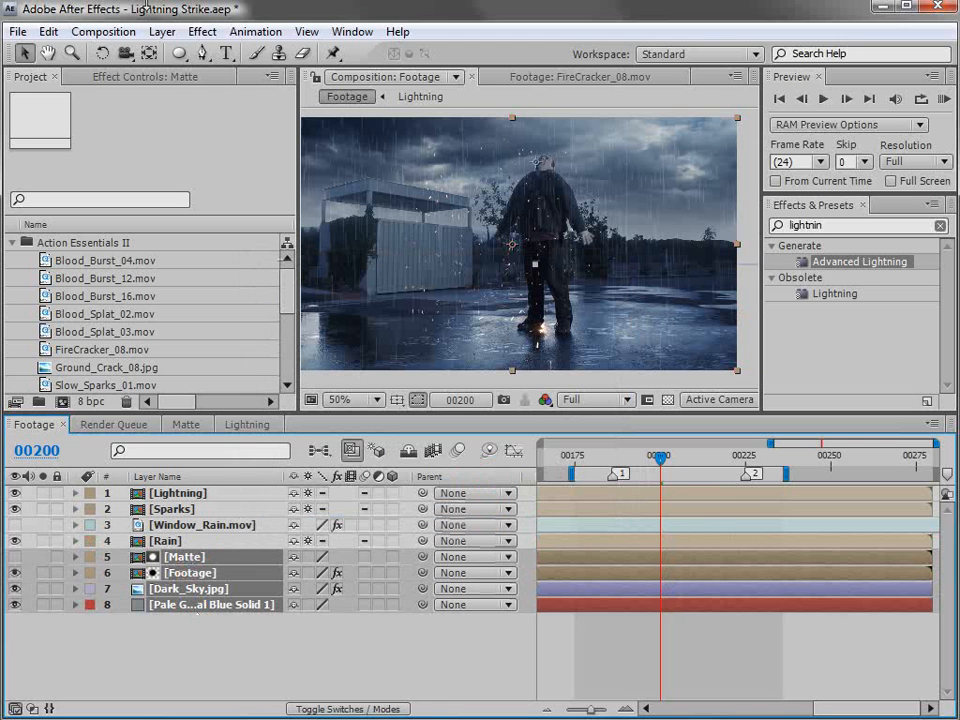
left_click(162, 31)
left_click(198, 702)
type("Backround")
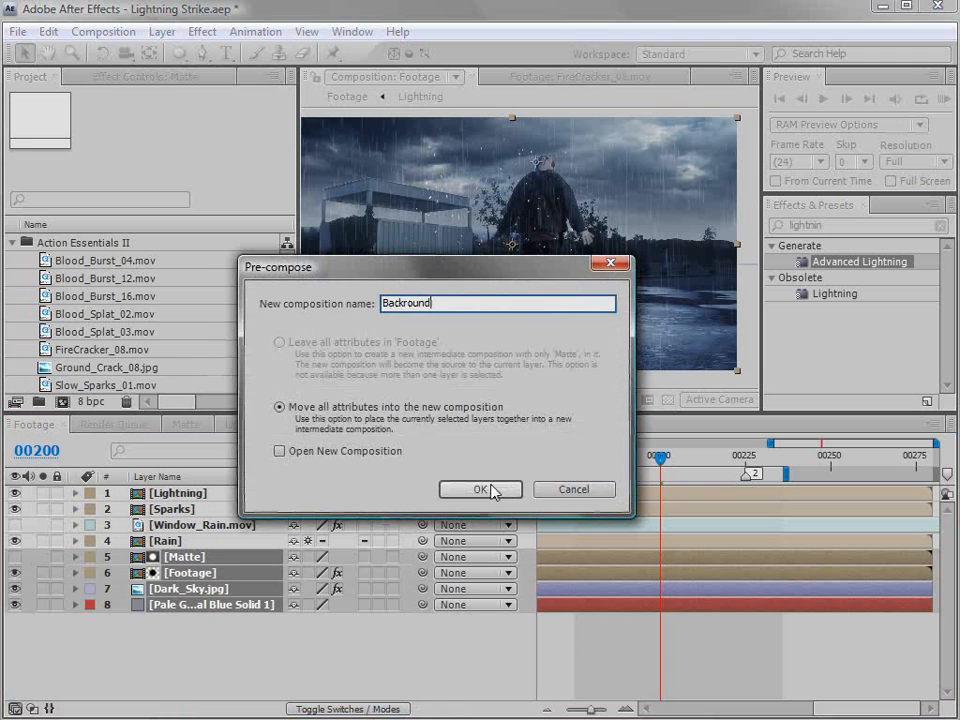
left_click(488, 490)
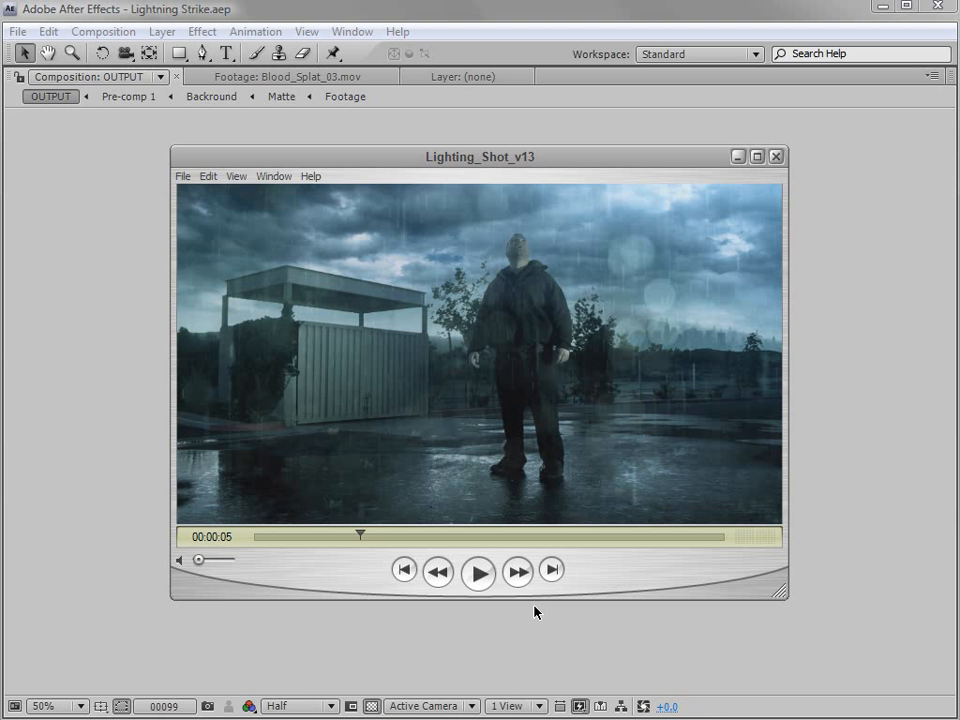
- Play the Lighting_Shot_v13 movie through the lightning strikes and pause it just after the man explodes
key("space")
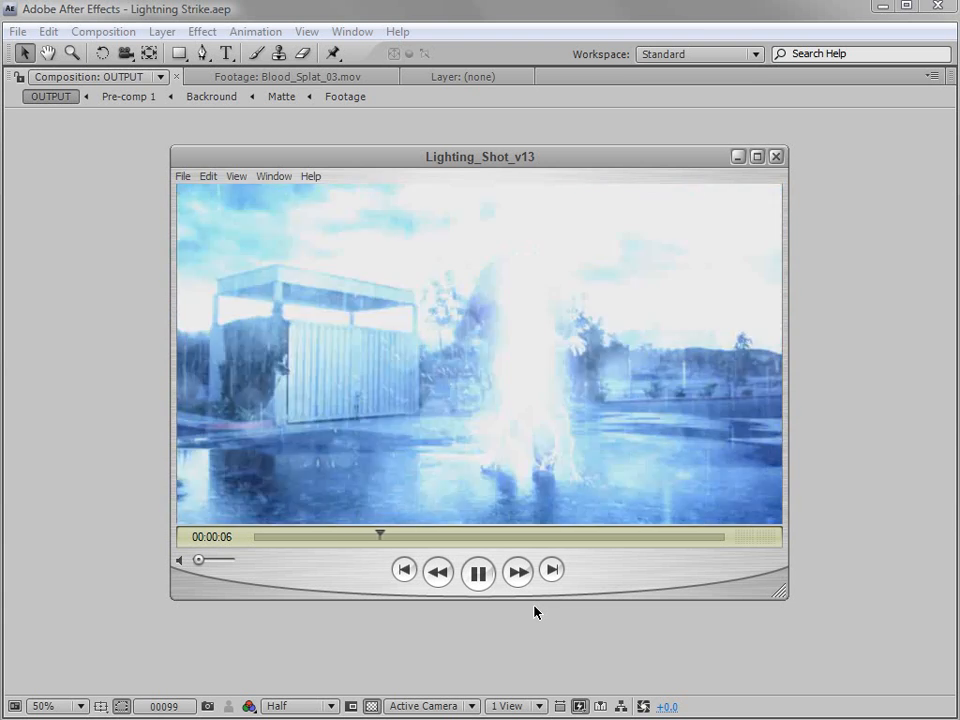
key("space")
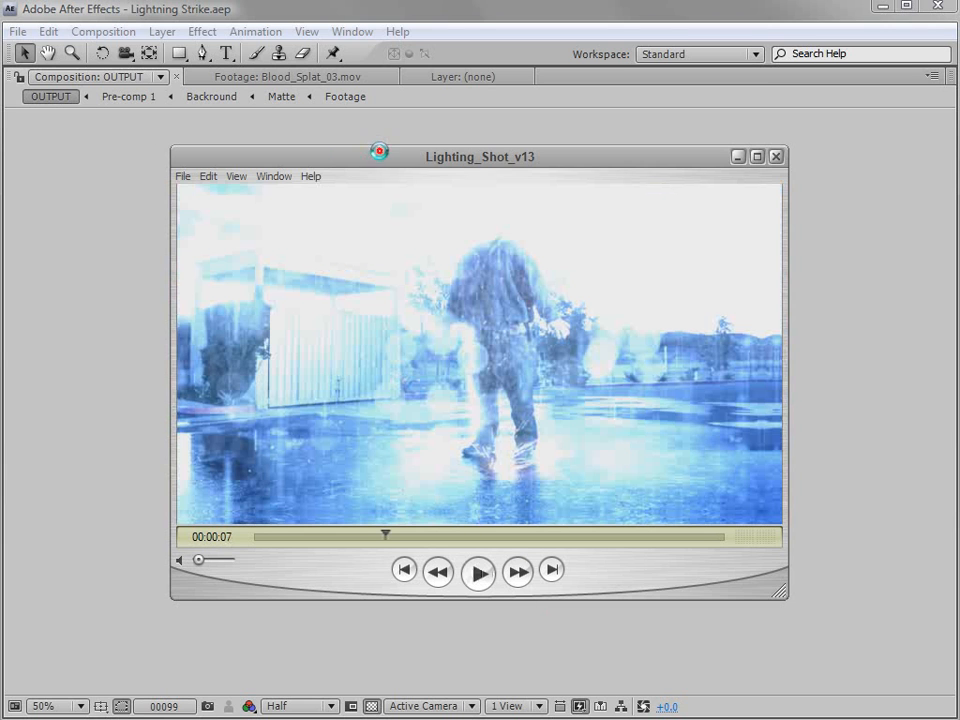
left_click_drag(379, 152, 368, 153)
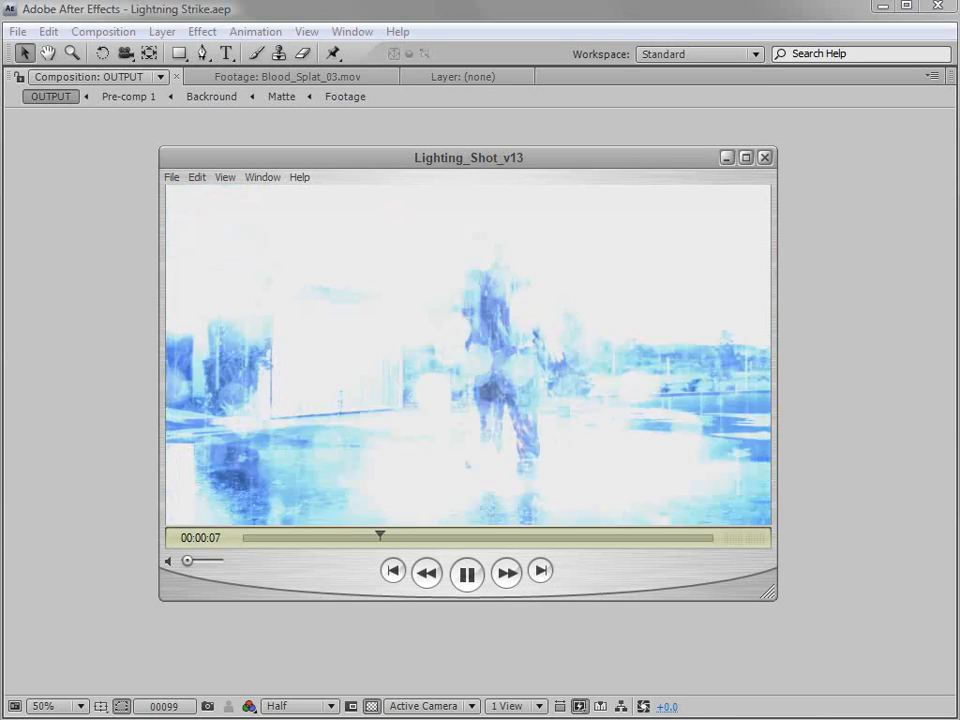
key("space")
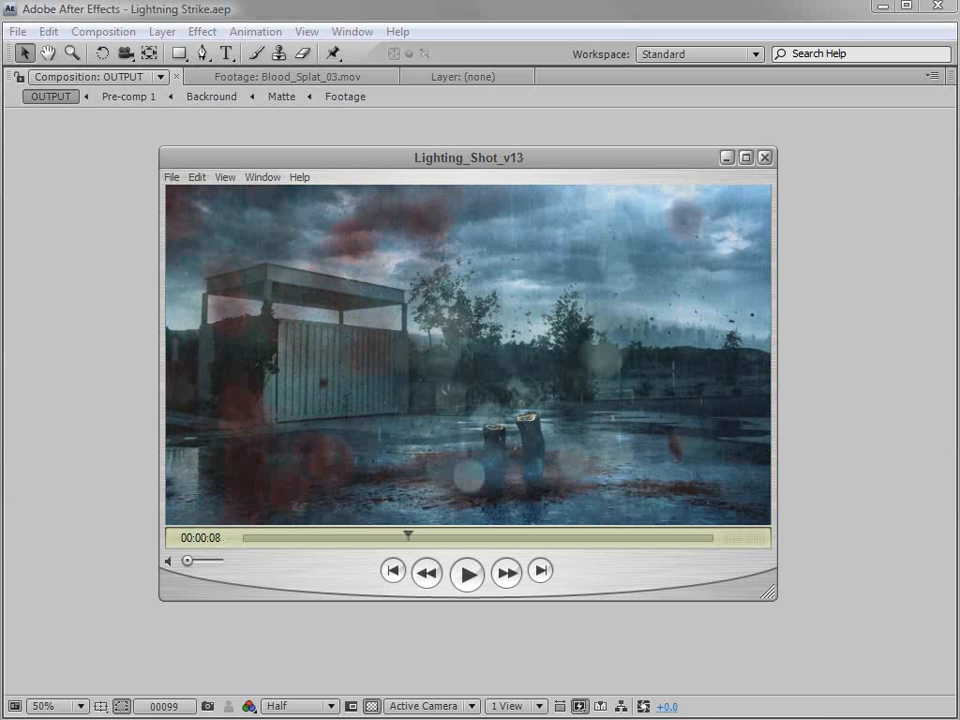